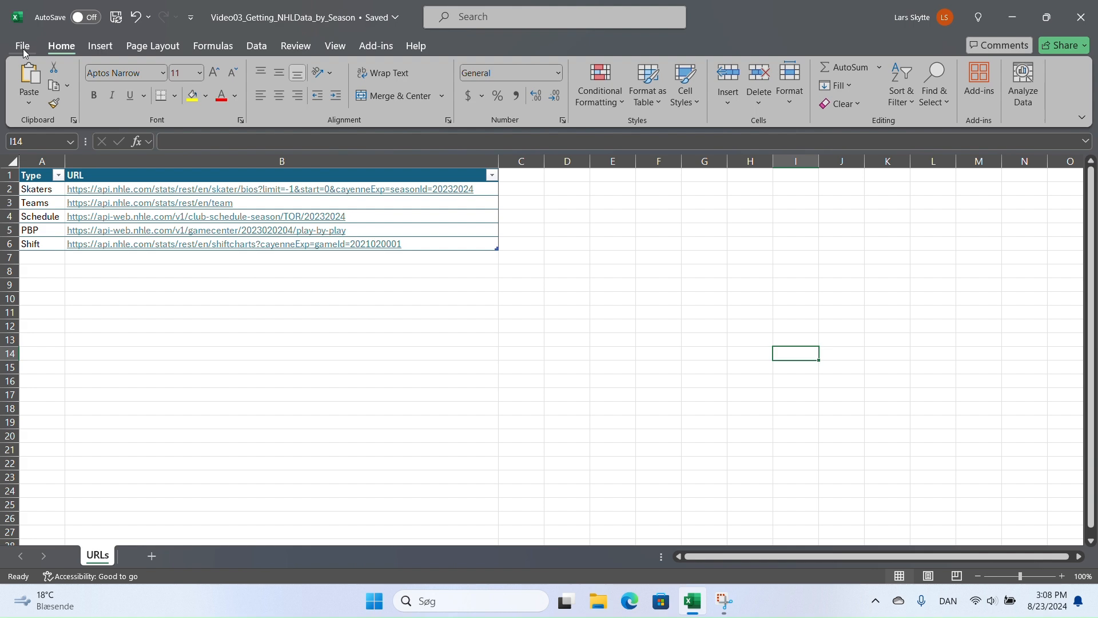
Examine the global and current-workbook privacy level settings in Query Options, leaving them unchanged
left_click(23, 49)
key("Escape")
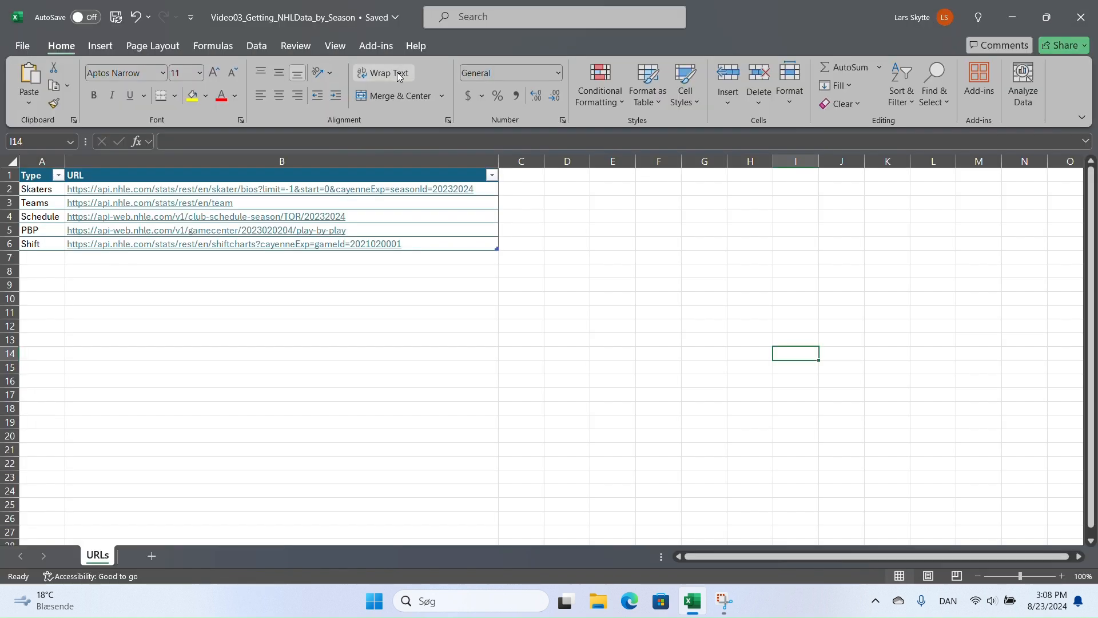
left_click(256, 46)
left_click(24, 101)
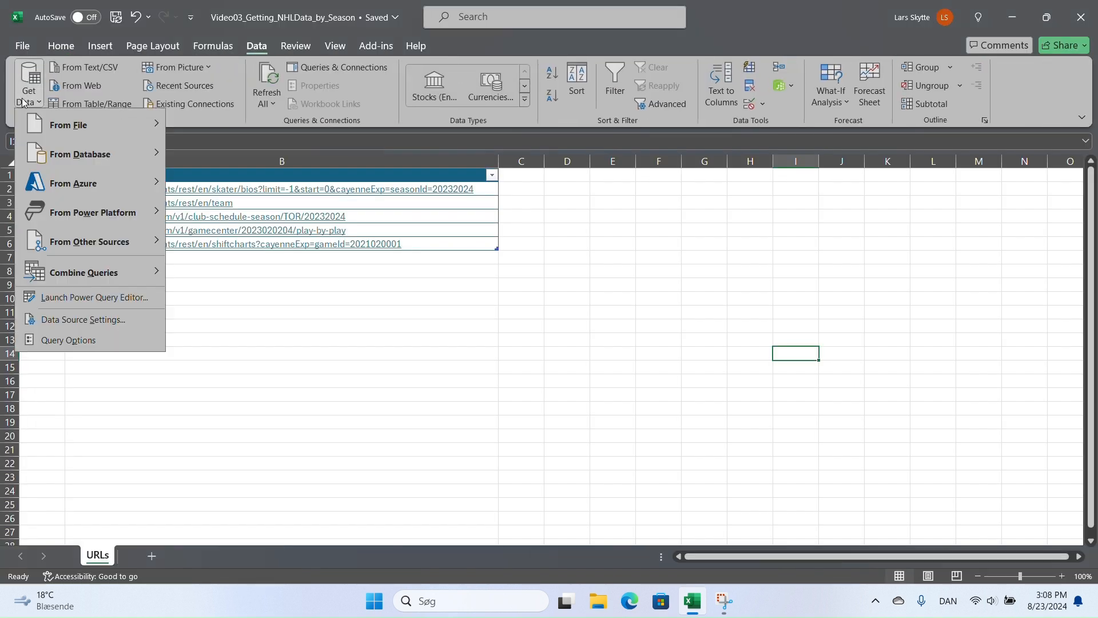
mouse_move(98, 204)
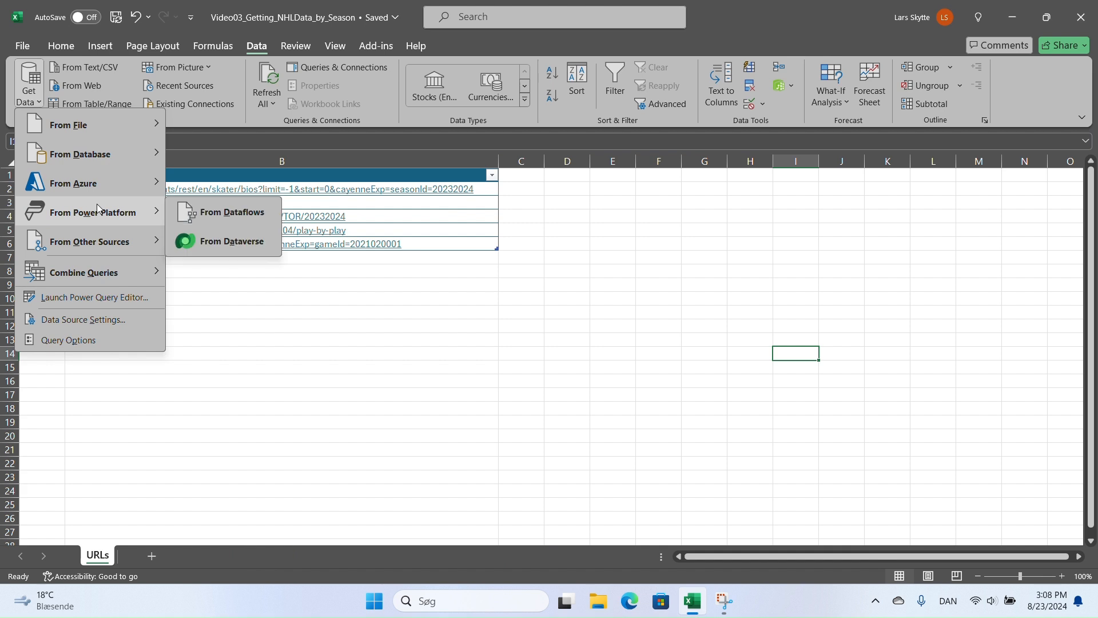
left_click(114, 341)
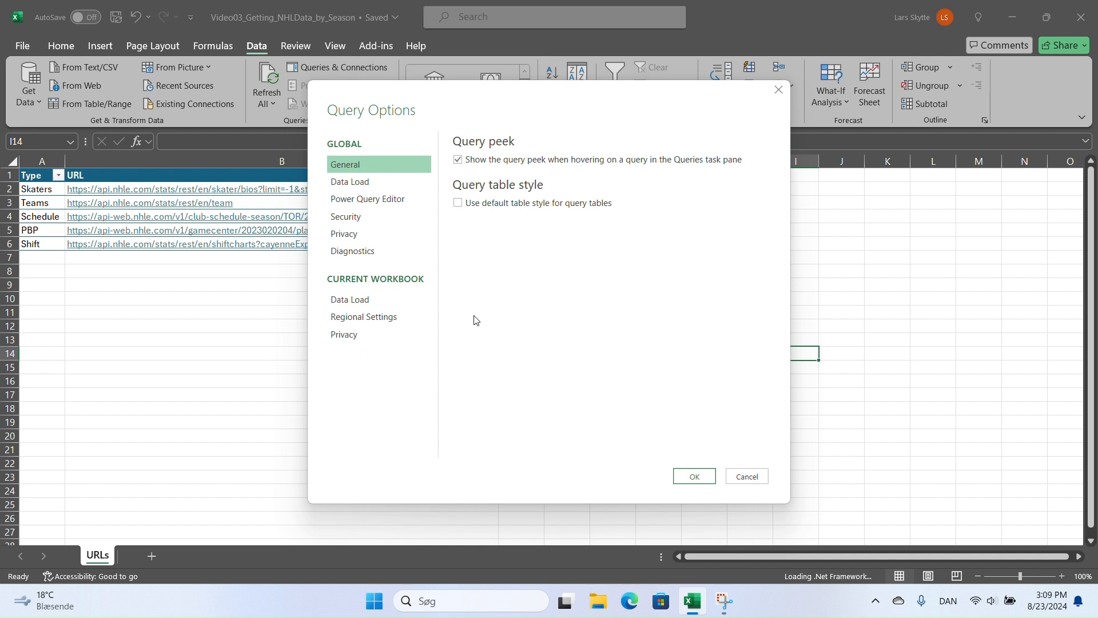
left_click(369, 236)
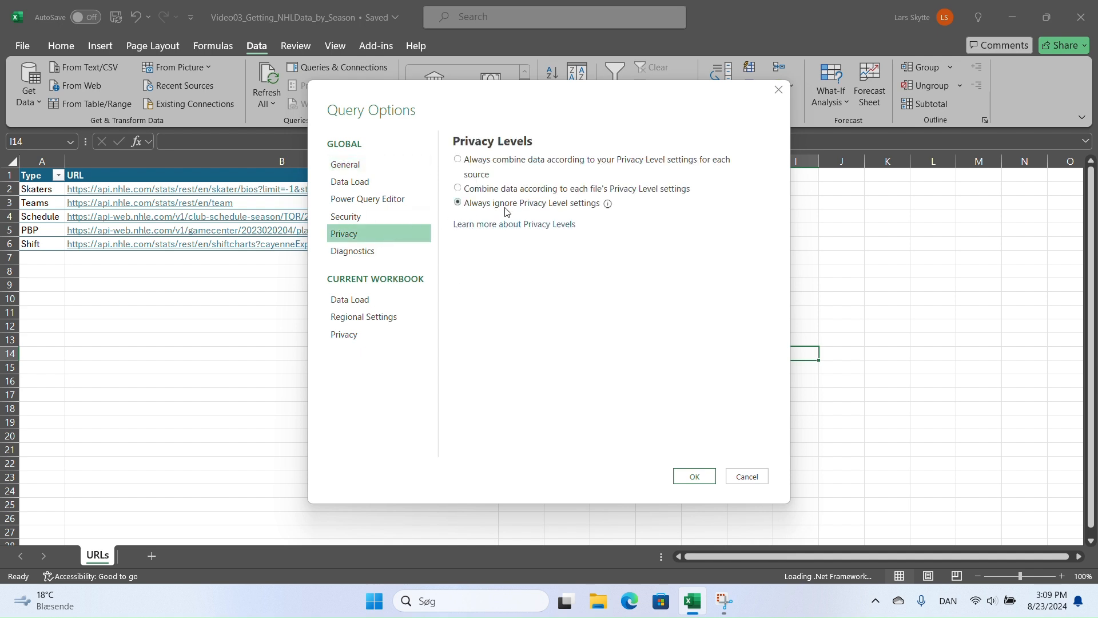
left_click(365, 332)
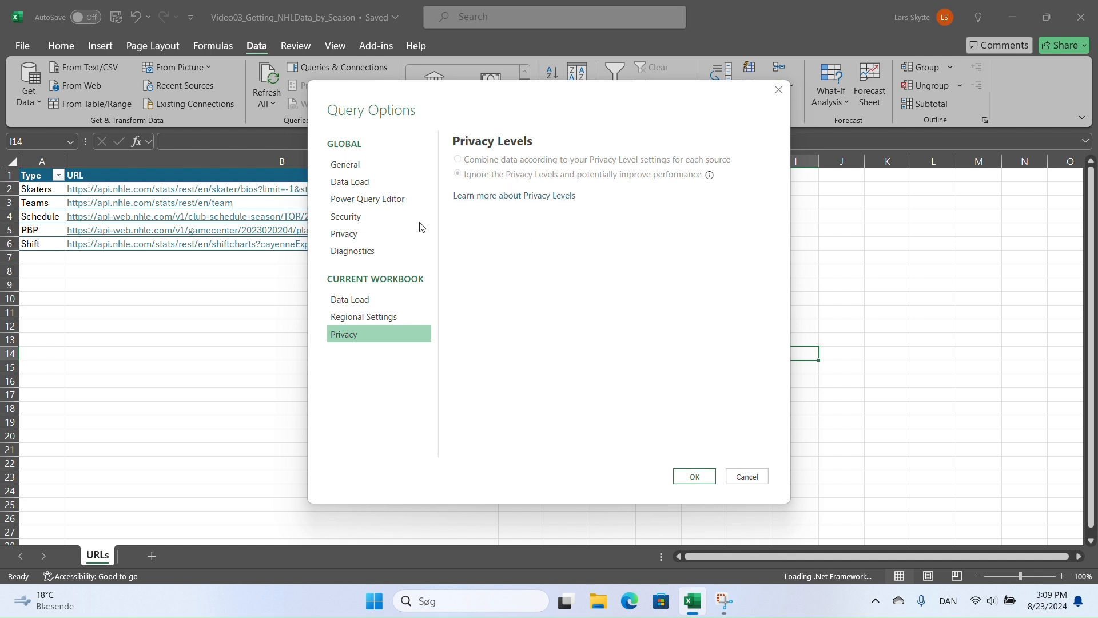
left_click(344, 234)
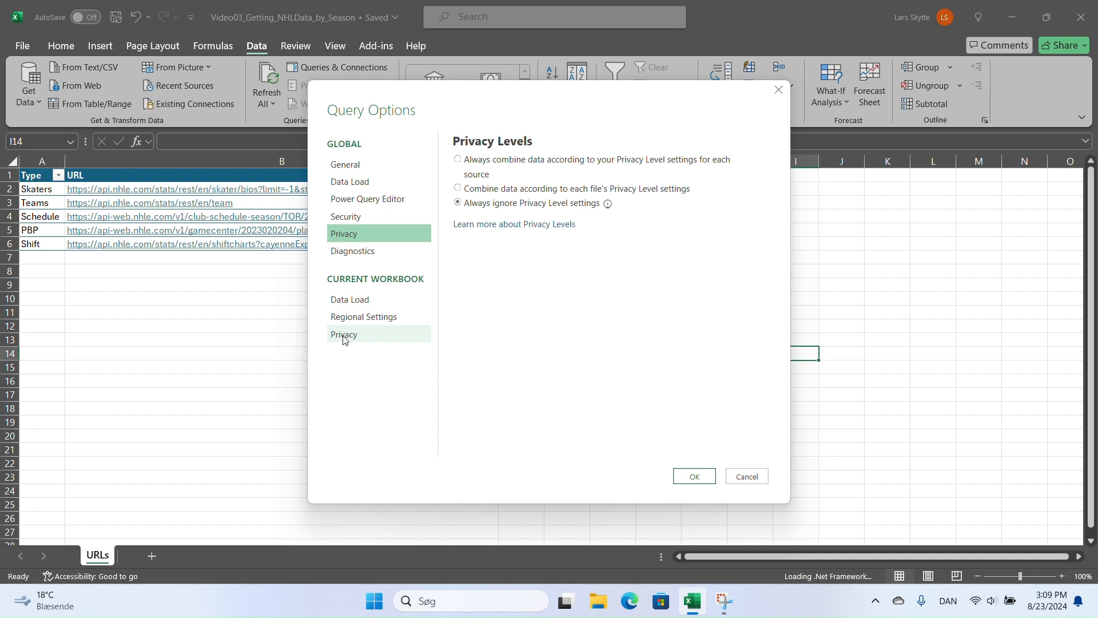
left_click(742, 478)
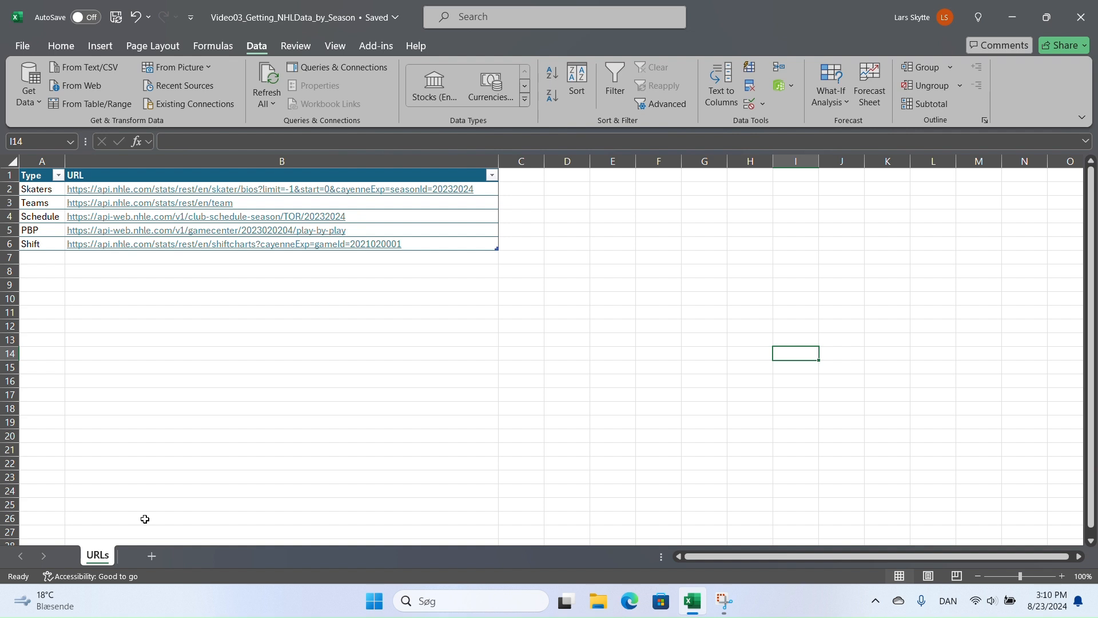
Add a new worksheet before the URLs sheet and name it Select Season
left_click(147, 557)
left_click_drag(146, 560, 88, 561)
double_click(101, 559)
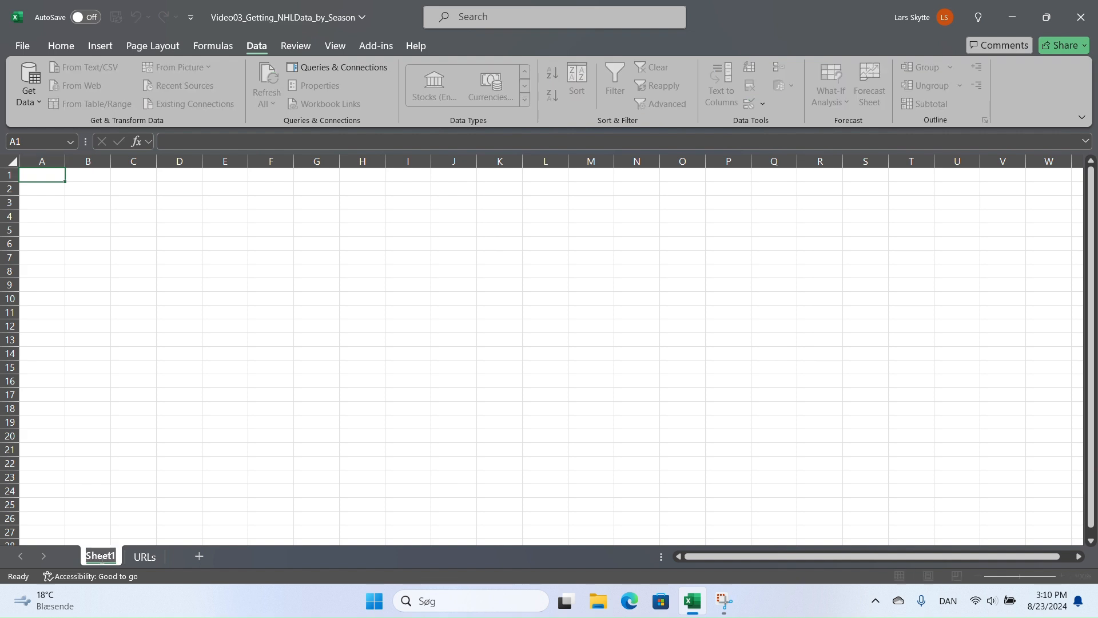
type("Sele")
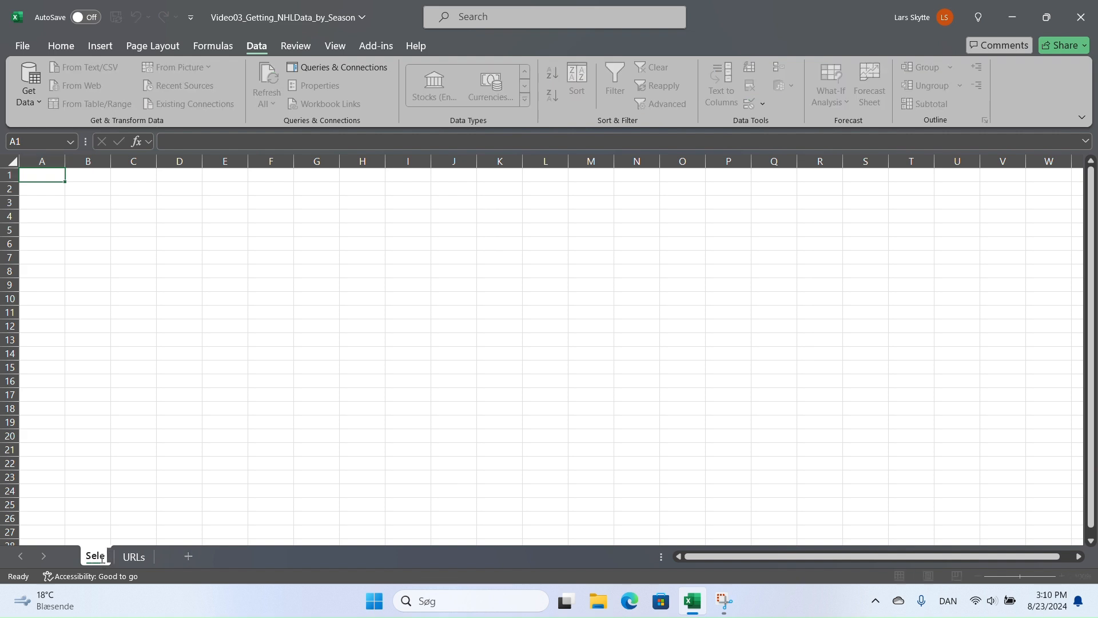
type("ct Season")
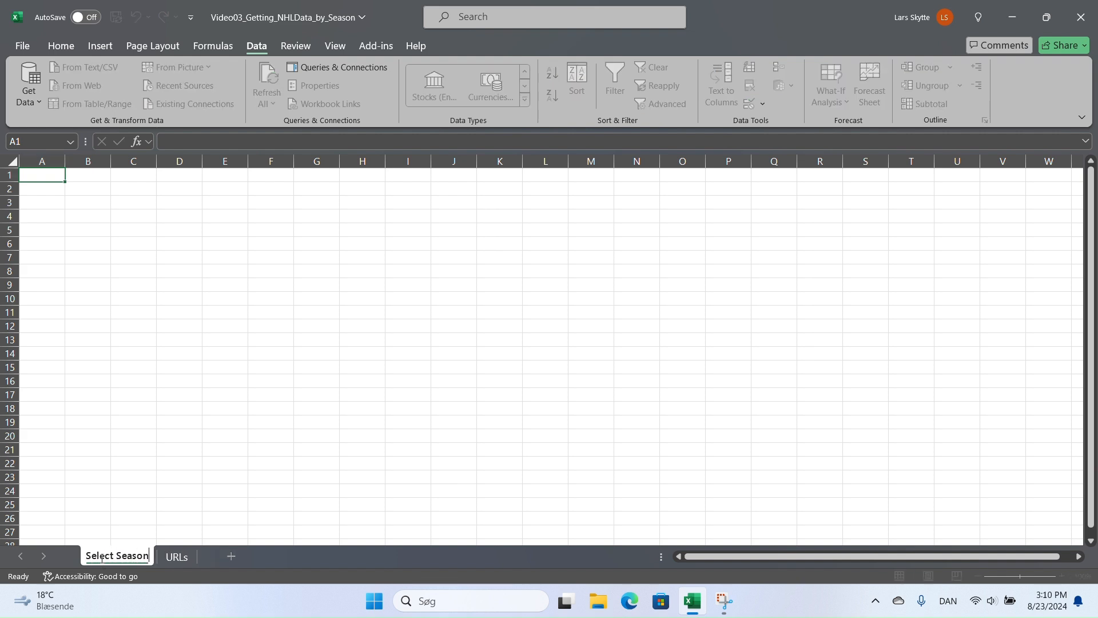
key("Return")
Widen column A slightly, enter the header Select Season in A1 and the value 20232024 in A2
left_click_drag(68, 163, 84, 163)
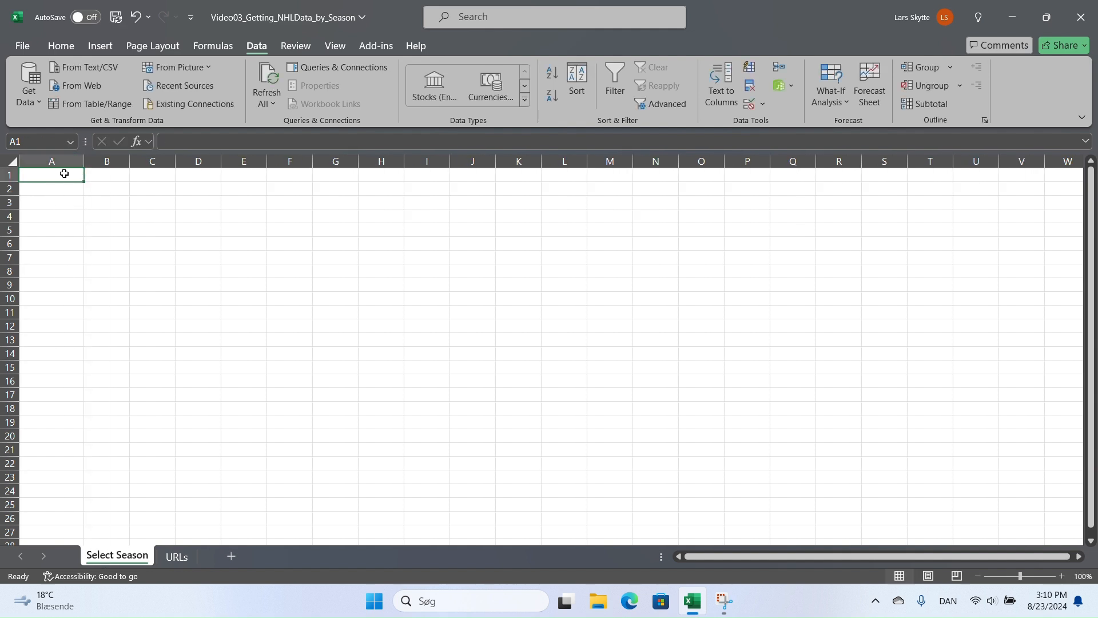
type("Sel")
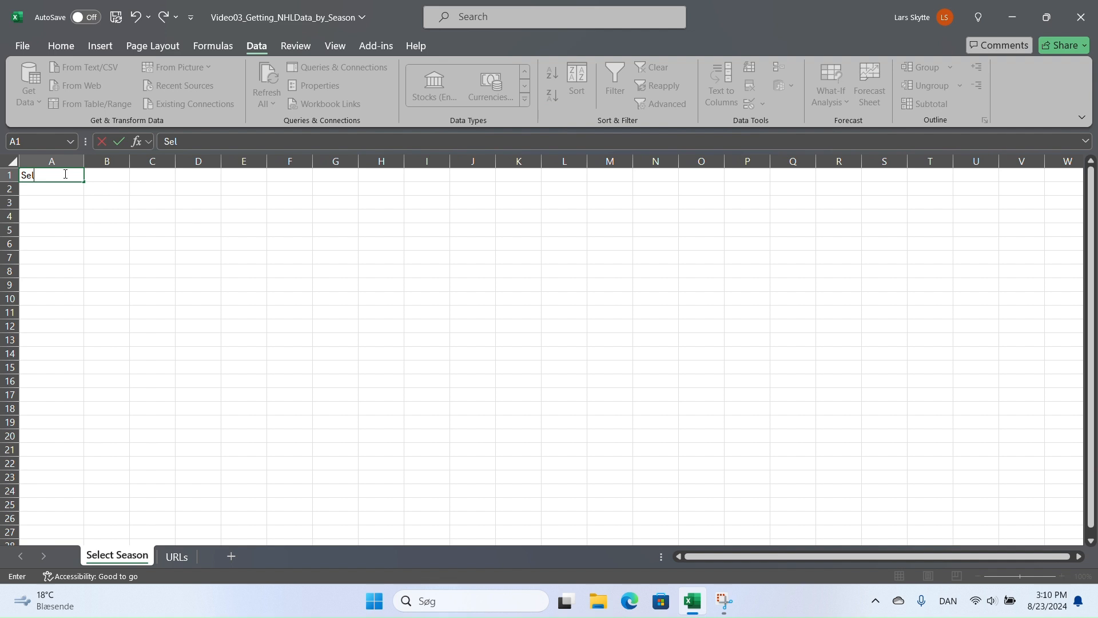
type("ect")
type("Season")
key("Return")
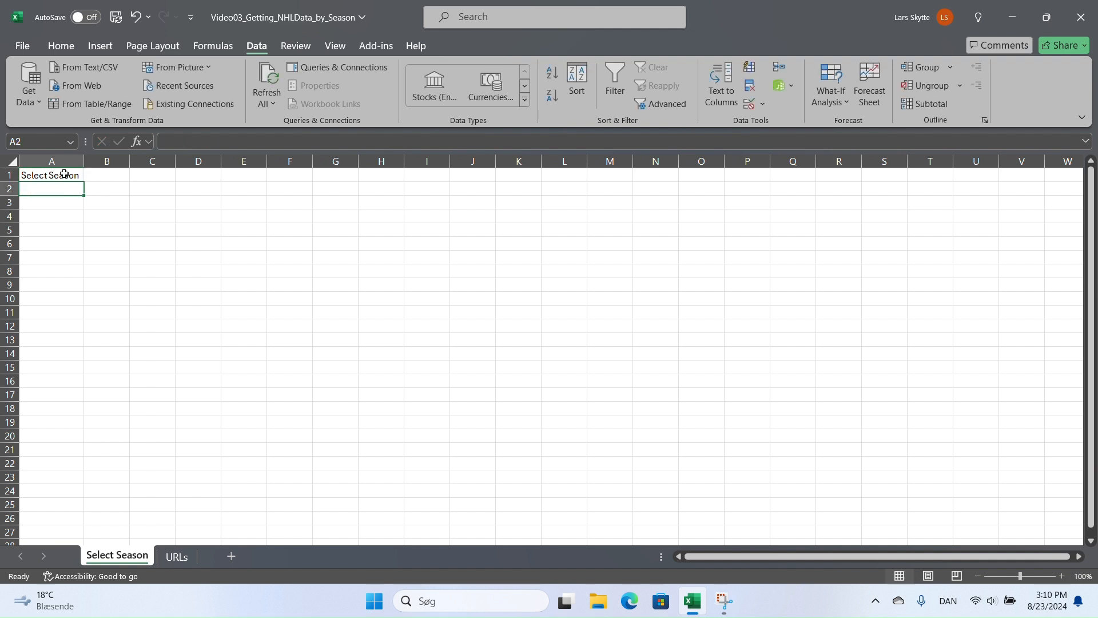
type("20")
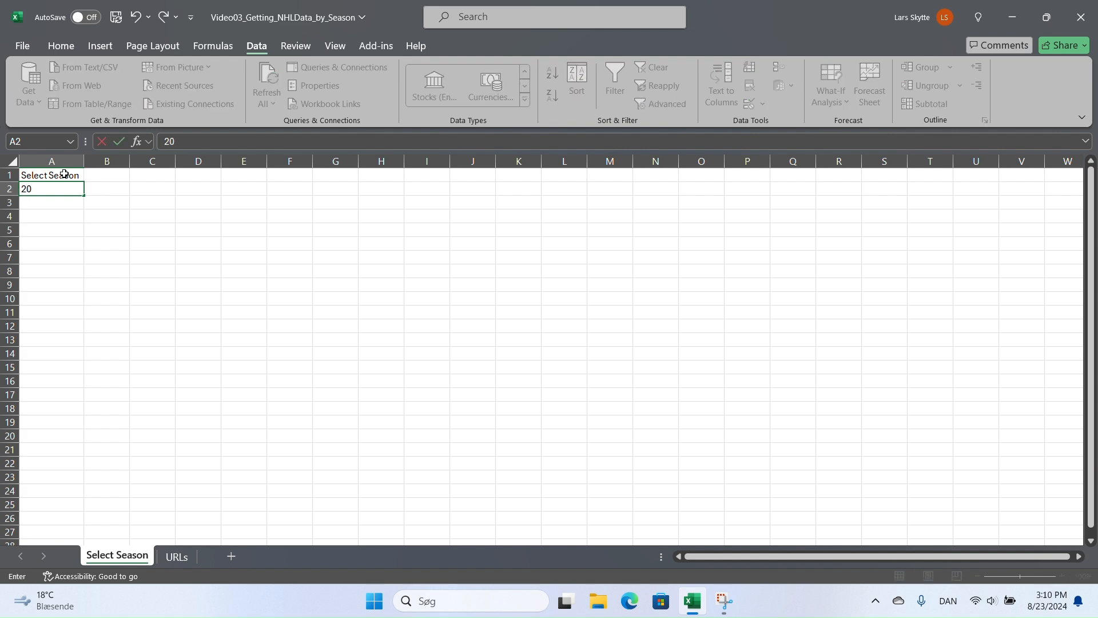
type("232024")
key("Return")
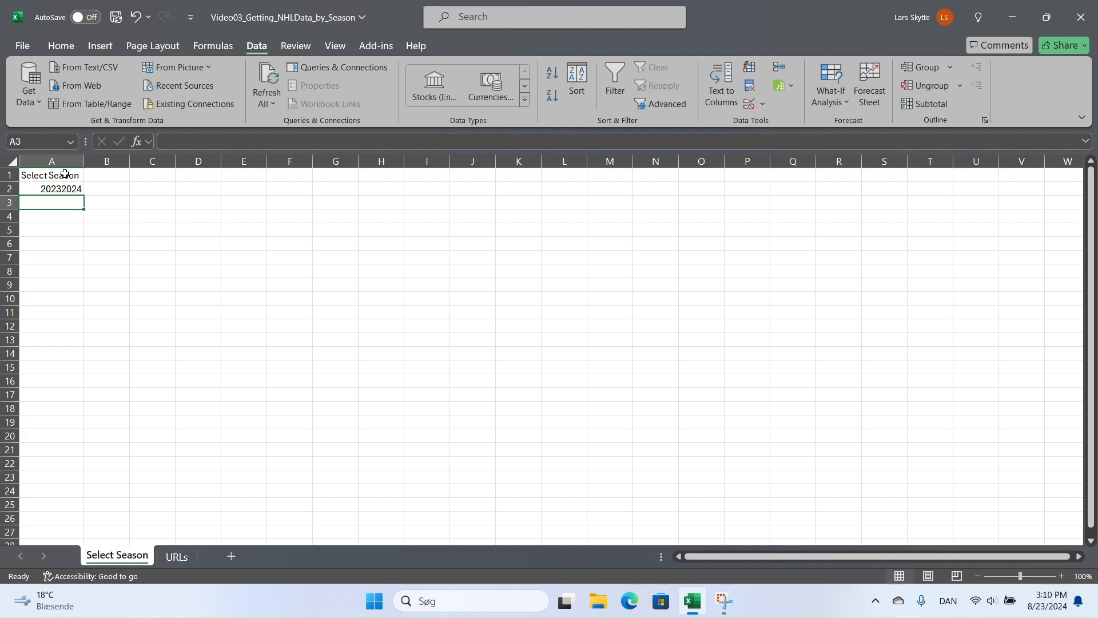
Format A1:A2 as a table with headers, using a blue table style
left_click_drag(65, 174, 68, 187)
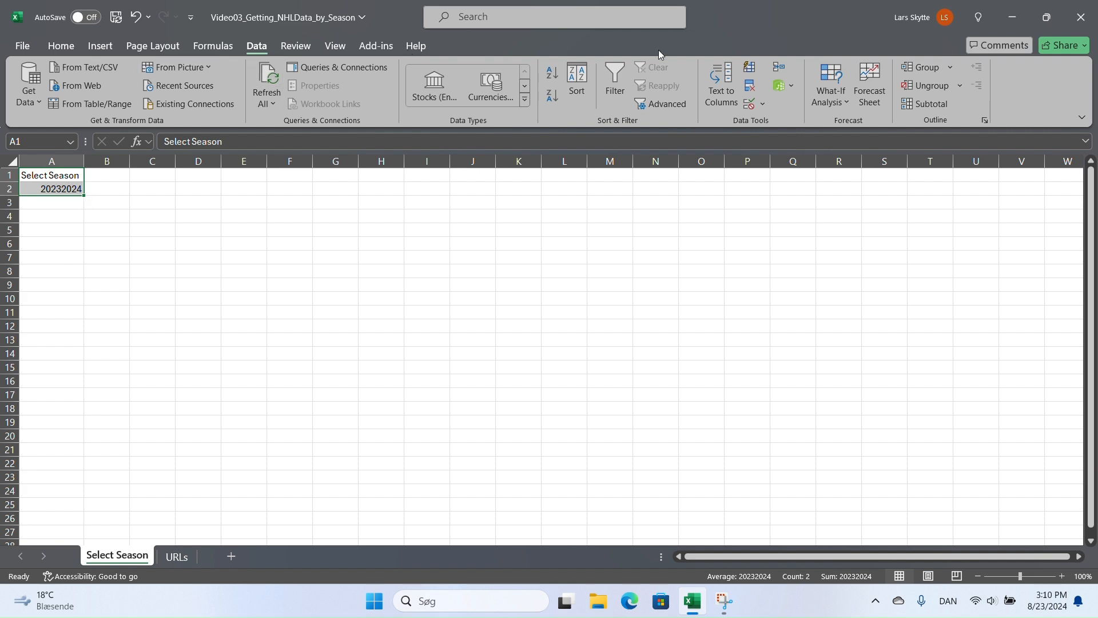
left_click(63, 45)
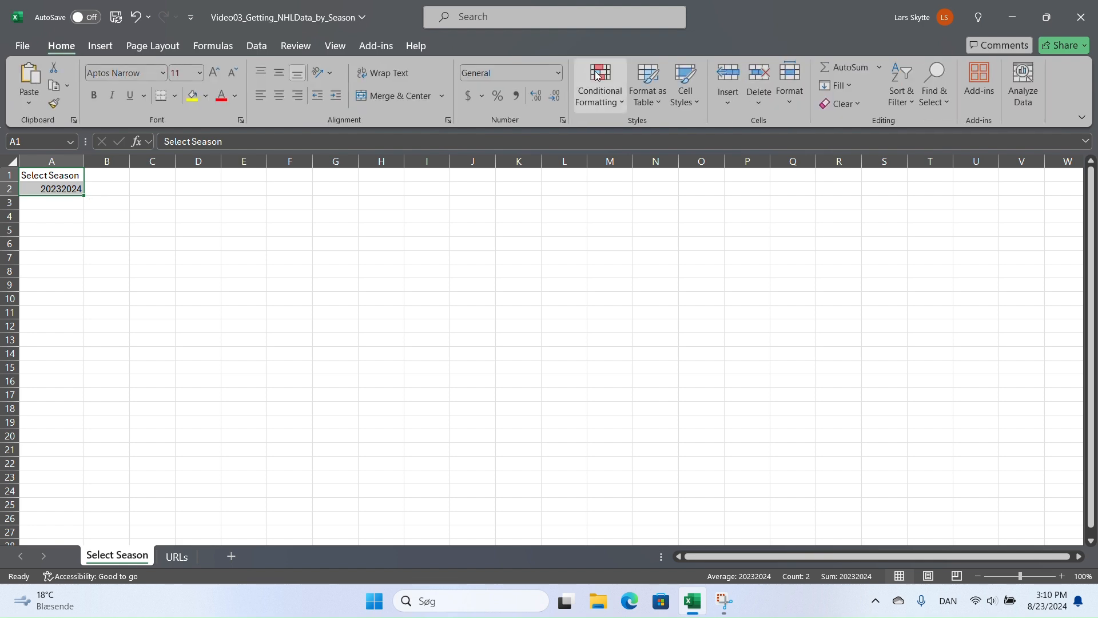
left_click(648, 80)
left_click(702, 186)
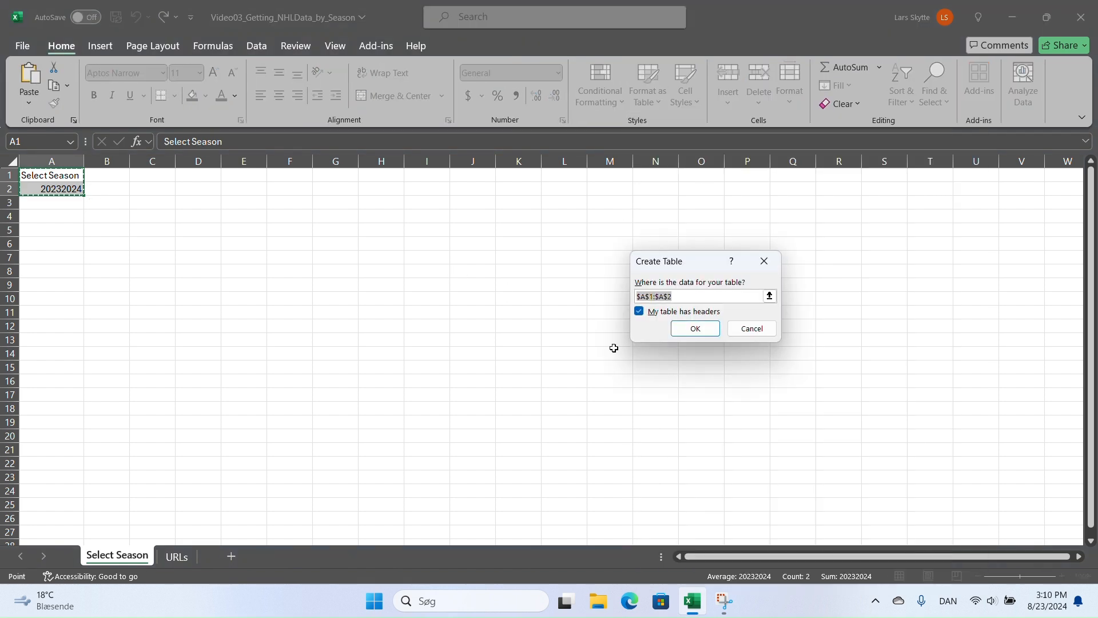
left_click(698, 331)
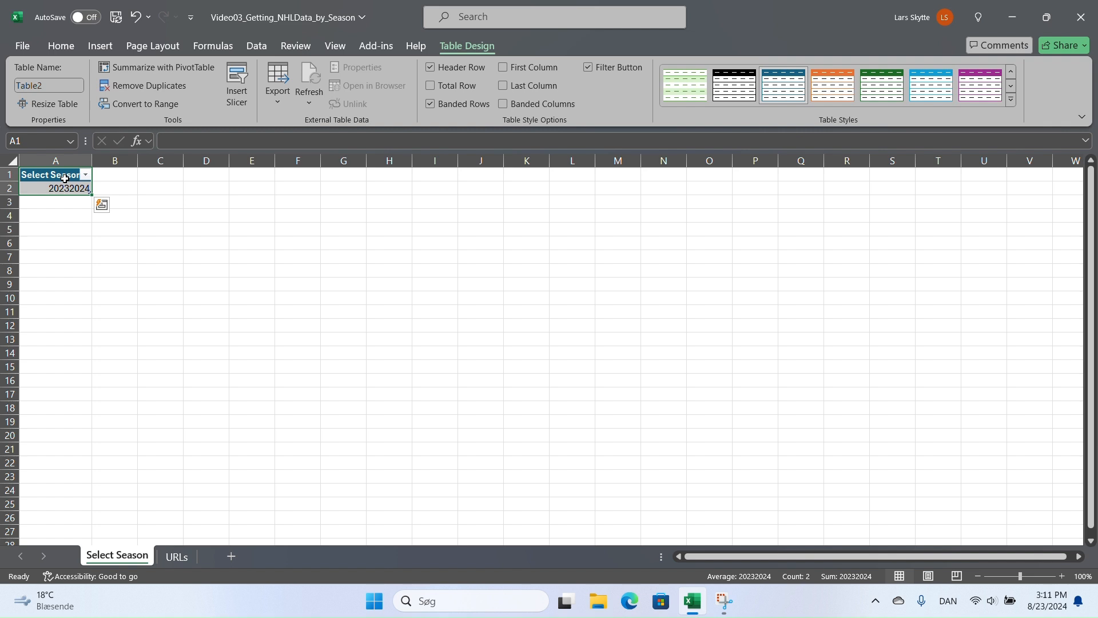
Import the Select Season table into Power Query, rename the query Season, and load it to the workbook
left_click(254, 49)
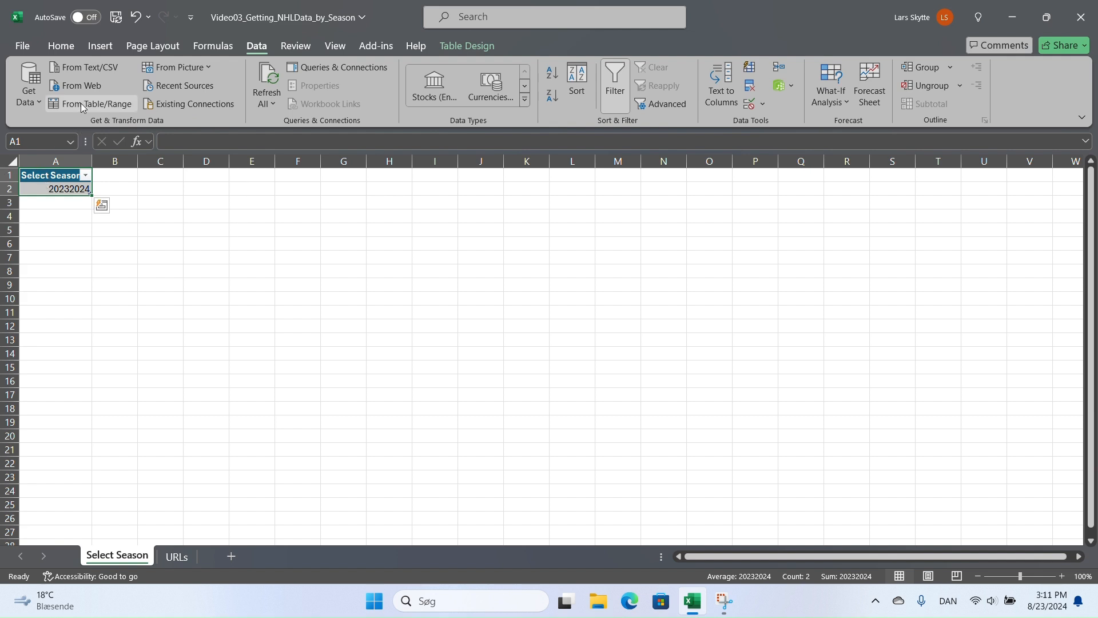
left_click(102, 104)
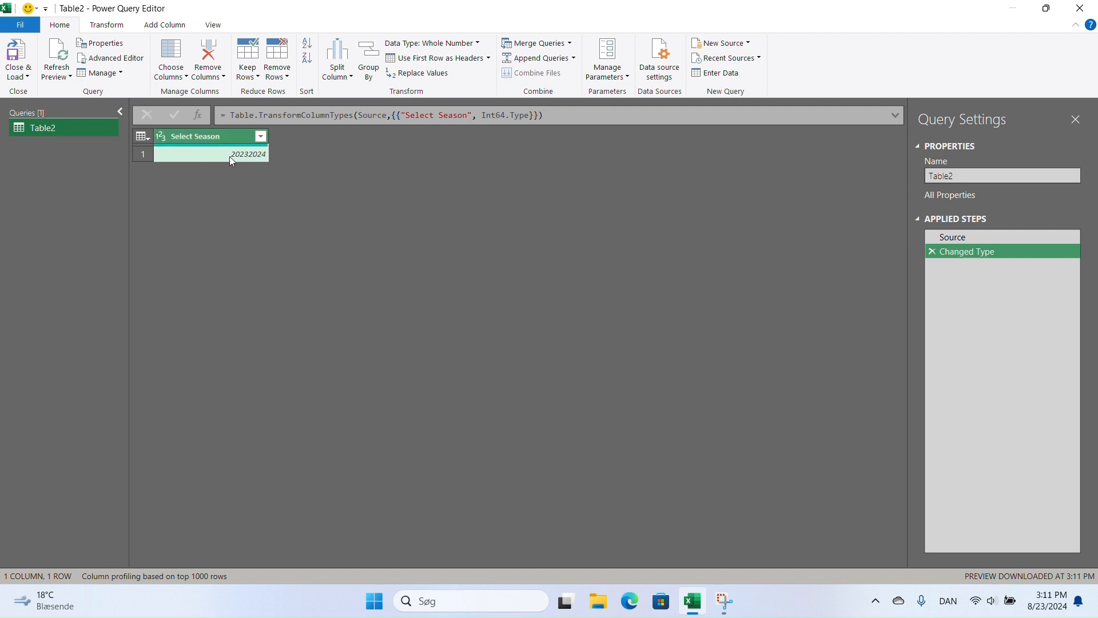
double_click(73, 128)
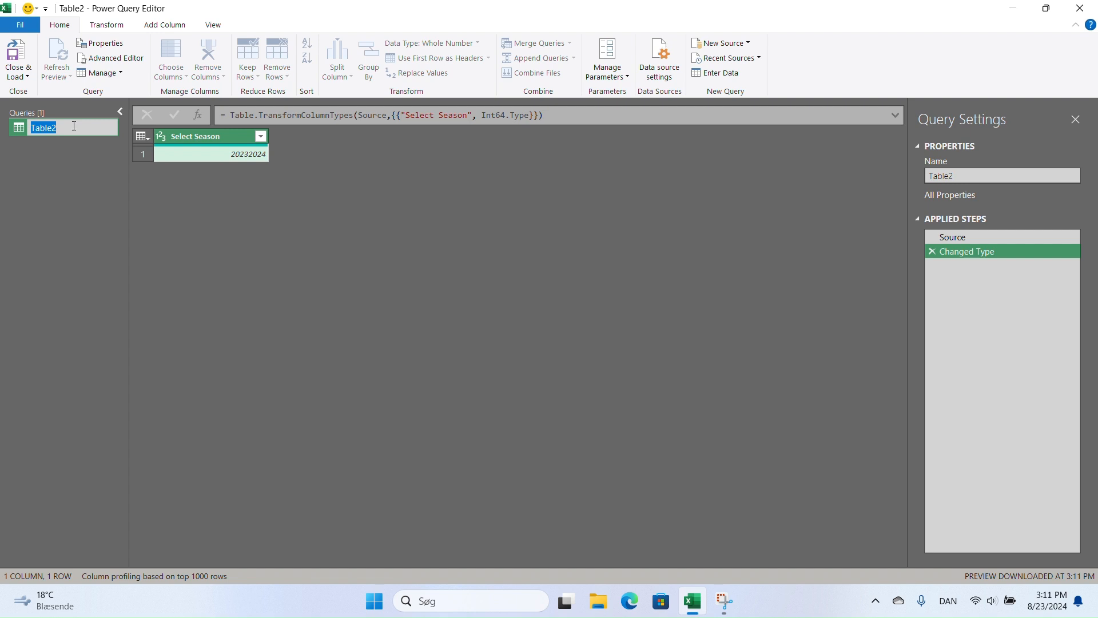
type("Season")
key("Return")
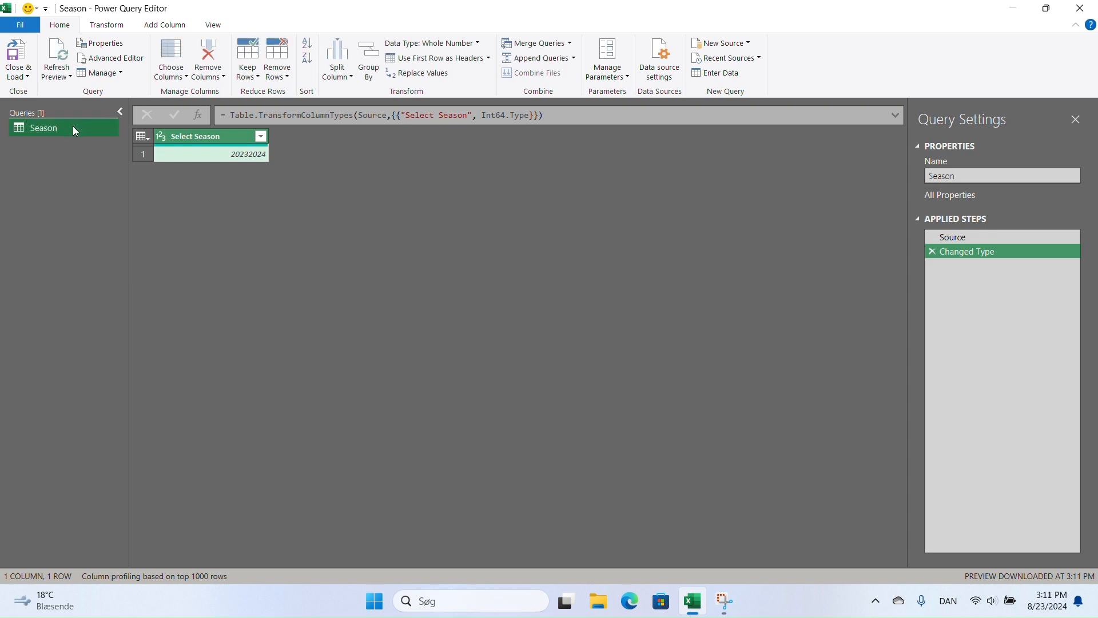
left_click(20, 60)
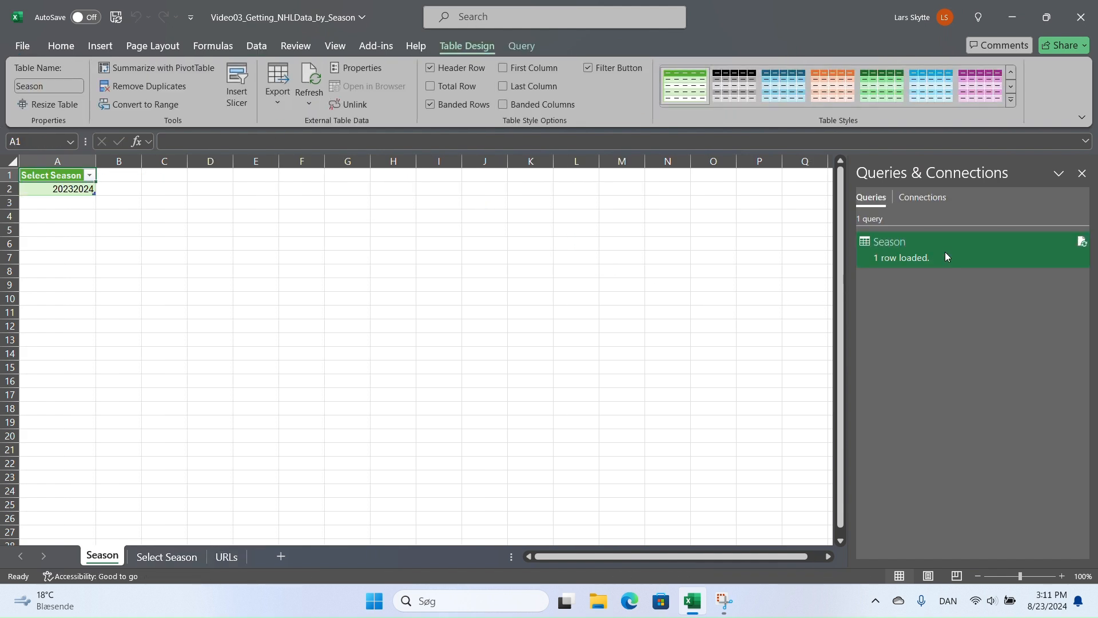
Change the Season query's load option to Only Create Connection and accept the removal of its output table
right_click(905, 248)
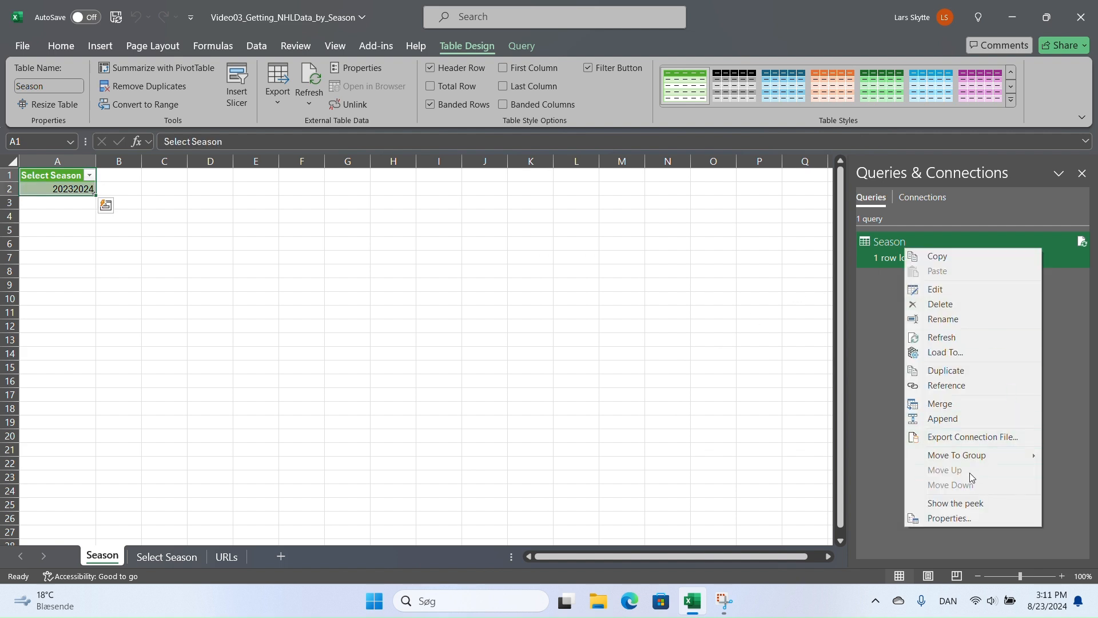
left_click(959, 353)
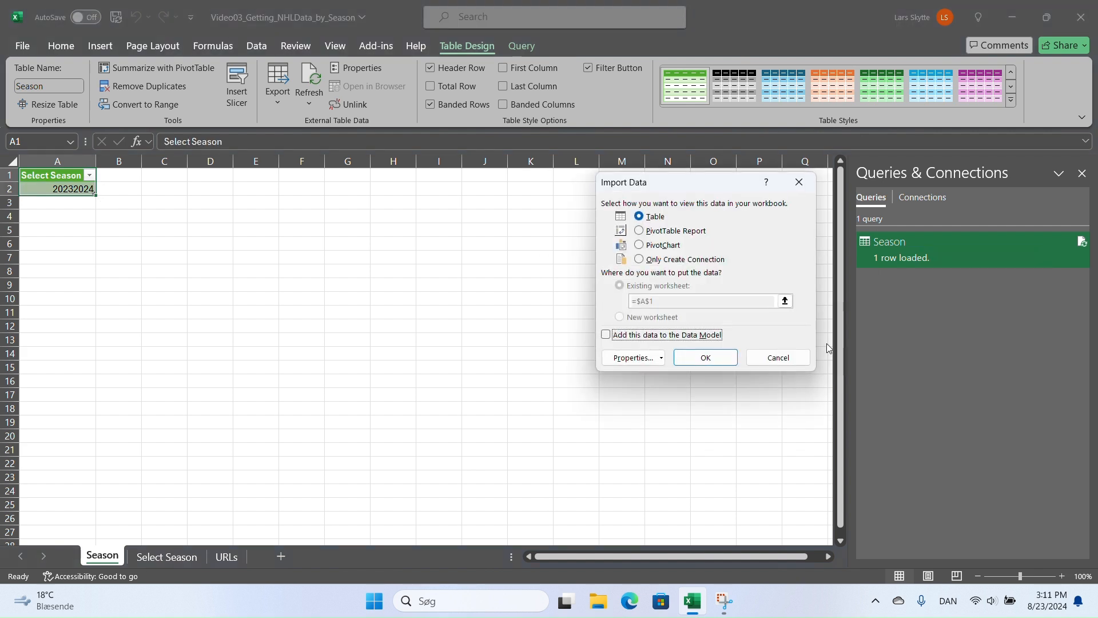
left_click(656, 261)
left_click(715, 355)
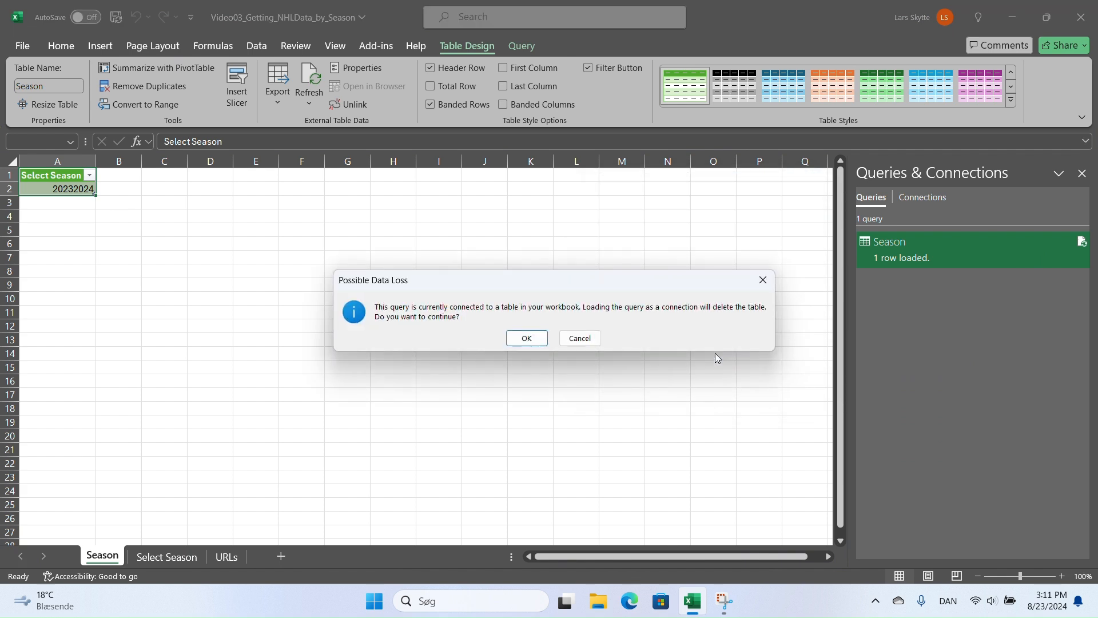
left_click(527, 338)
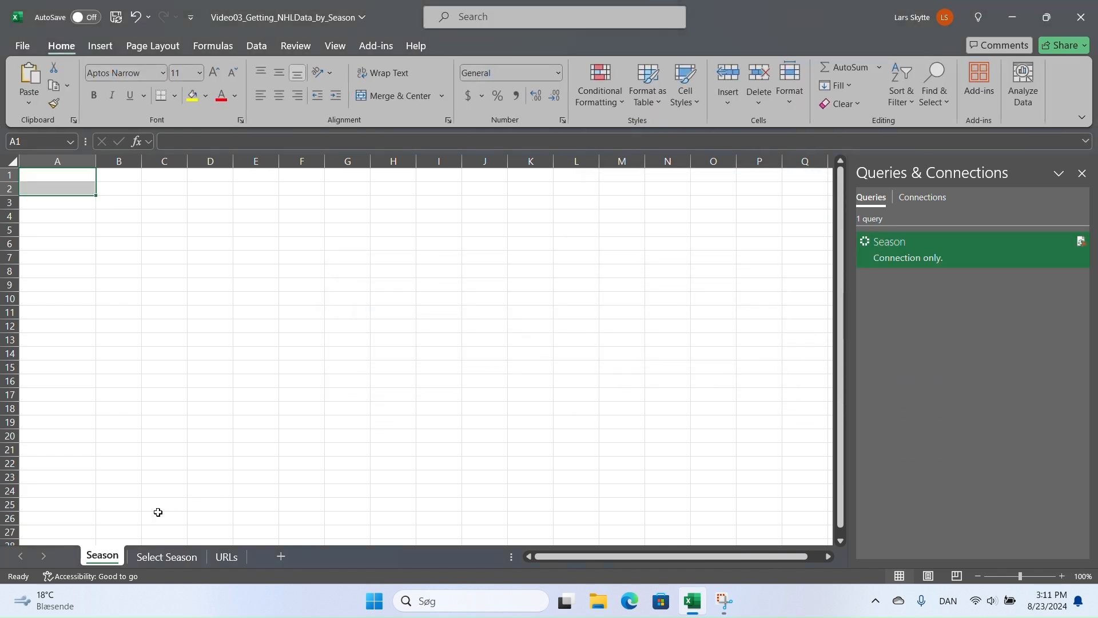
Permanently delete the emptied Season worksheet
right_click(107, 557)
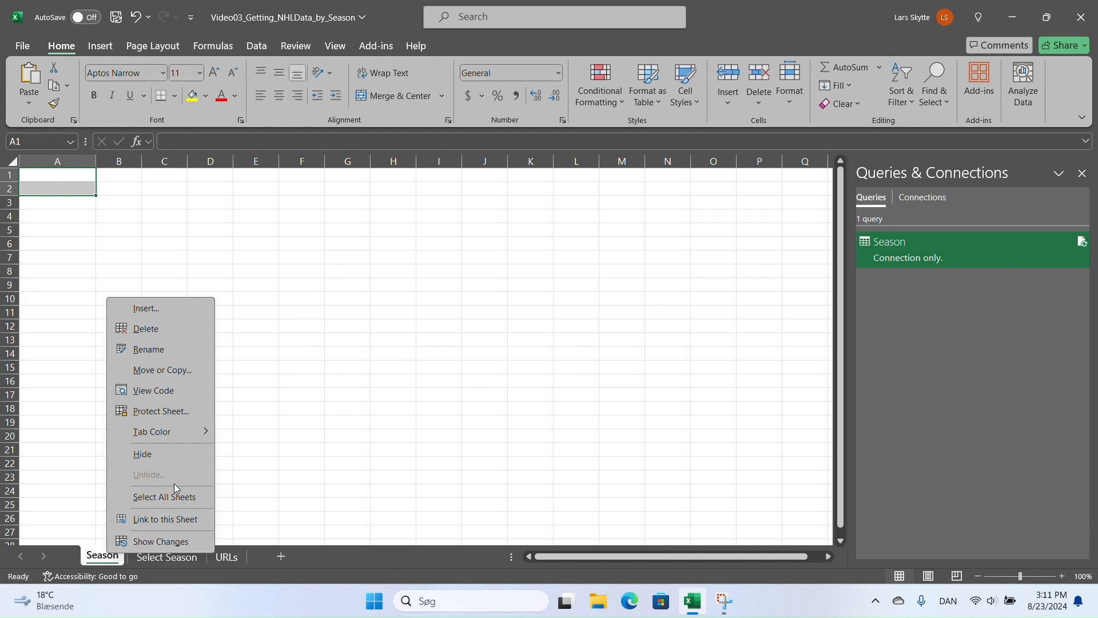
left_click(168, 330)
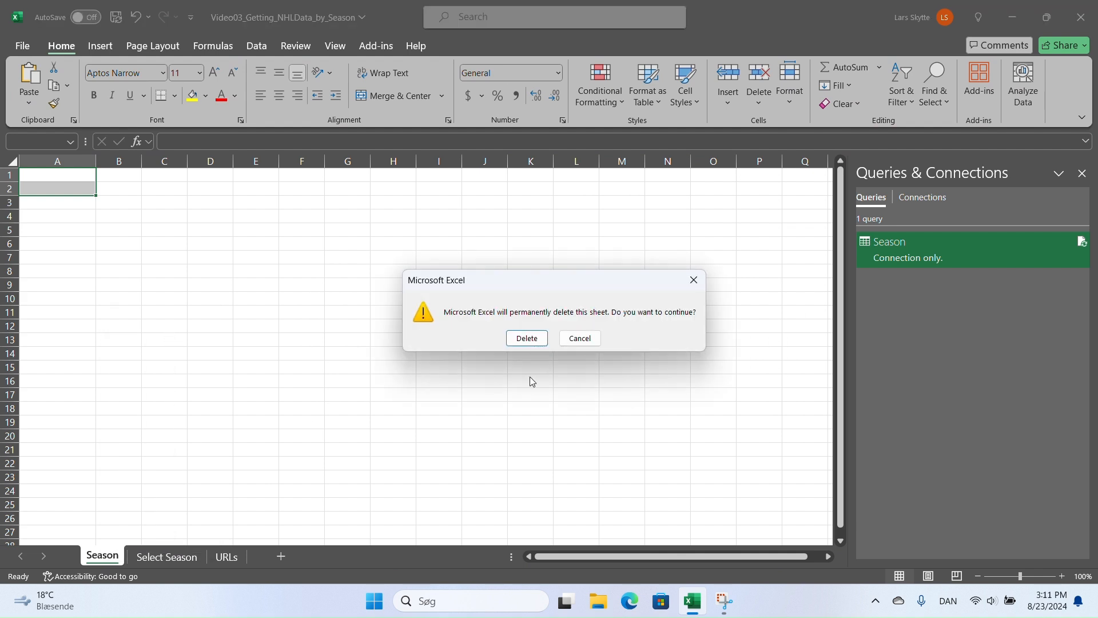
left_click(527, 338)
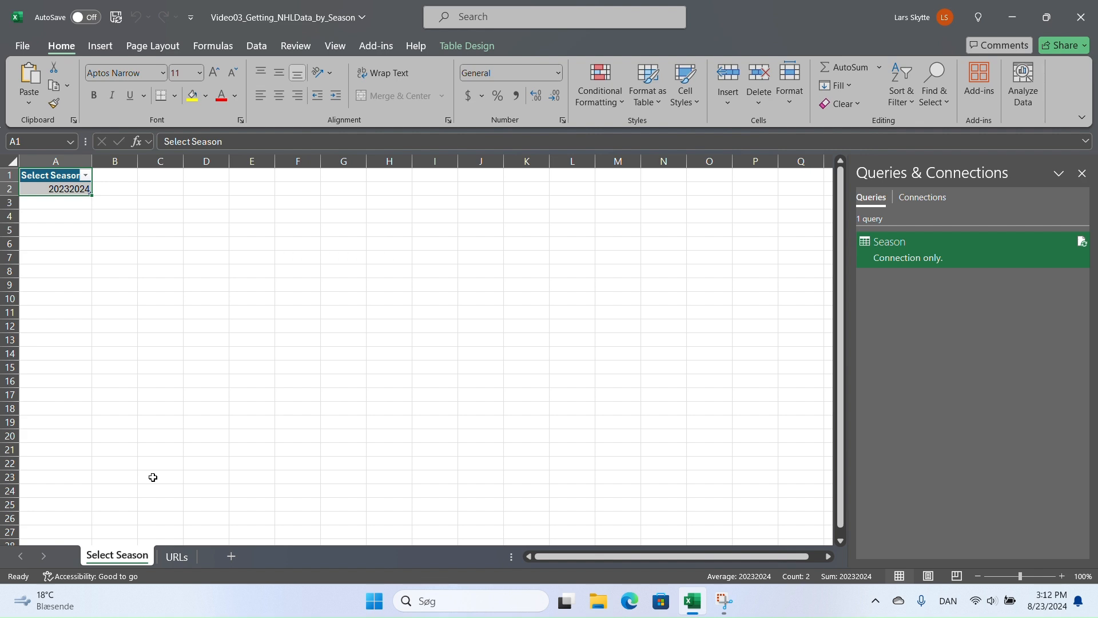
Import the Type/URL table from the URLs worksheet into Power Query and rename the new query URLs
left_click(176, 557)
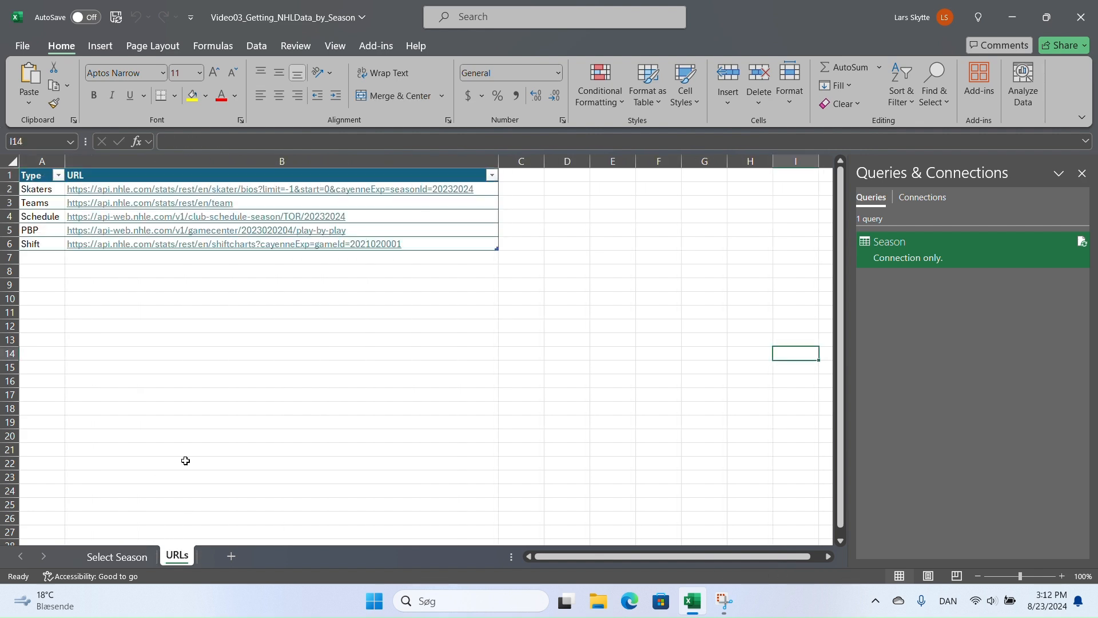
left_click(33, 178)
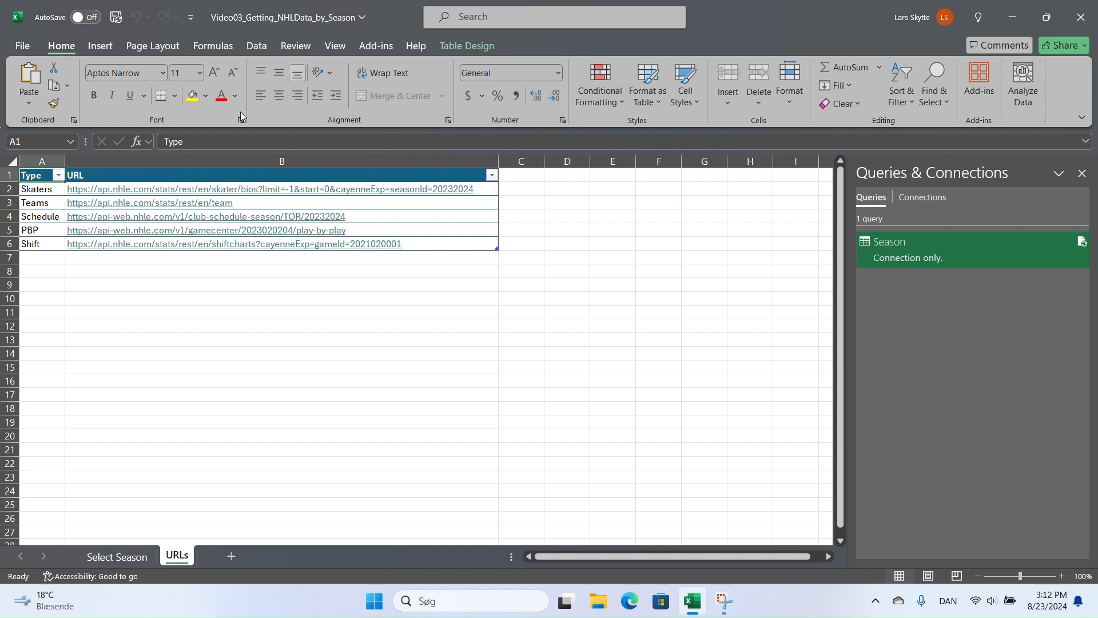
left_click(256, 44)
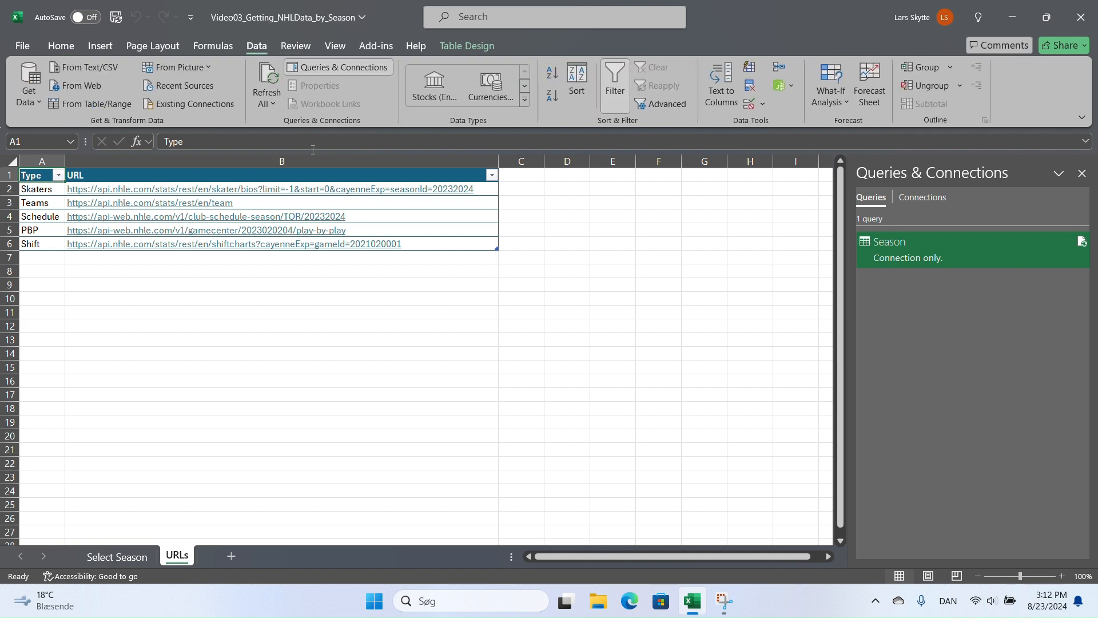
left_click(108, 105)
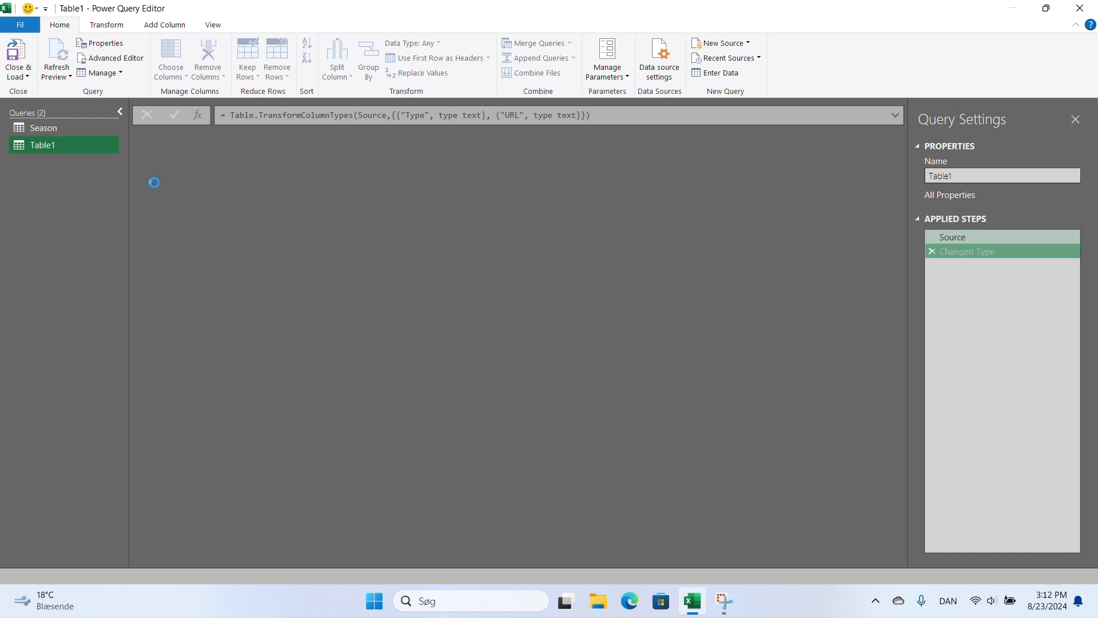
double_click(46, 146)
type("URLs")
key("Return")
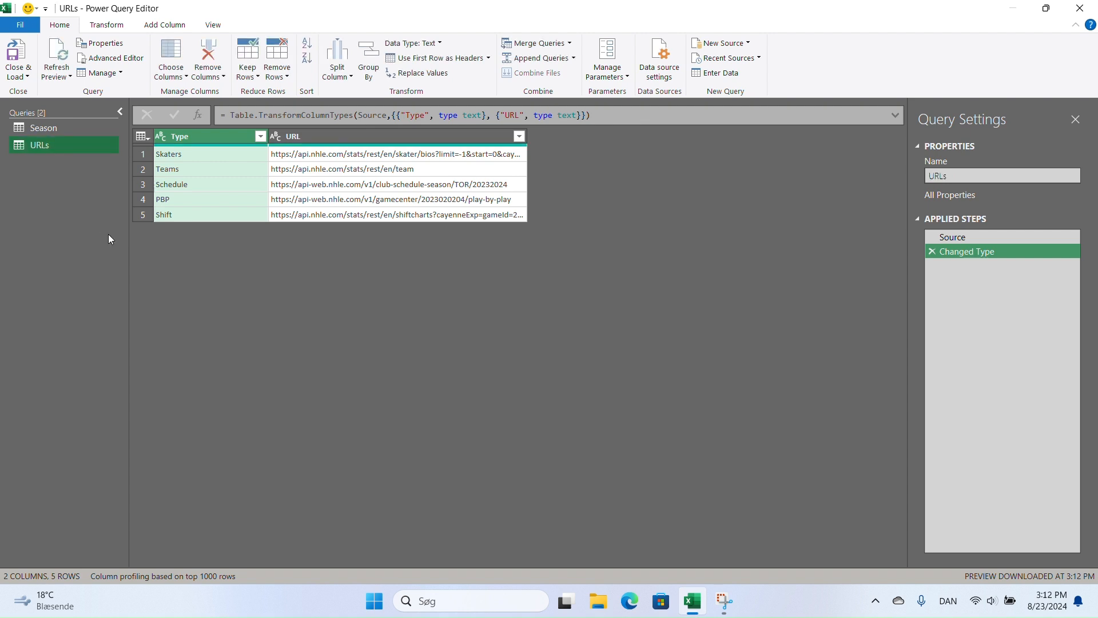
Widen the URL column in the URLs query and copy the full Skaters URL
left_click_drag(527, 133, 677, 133)
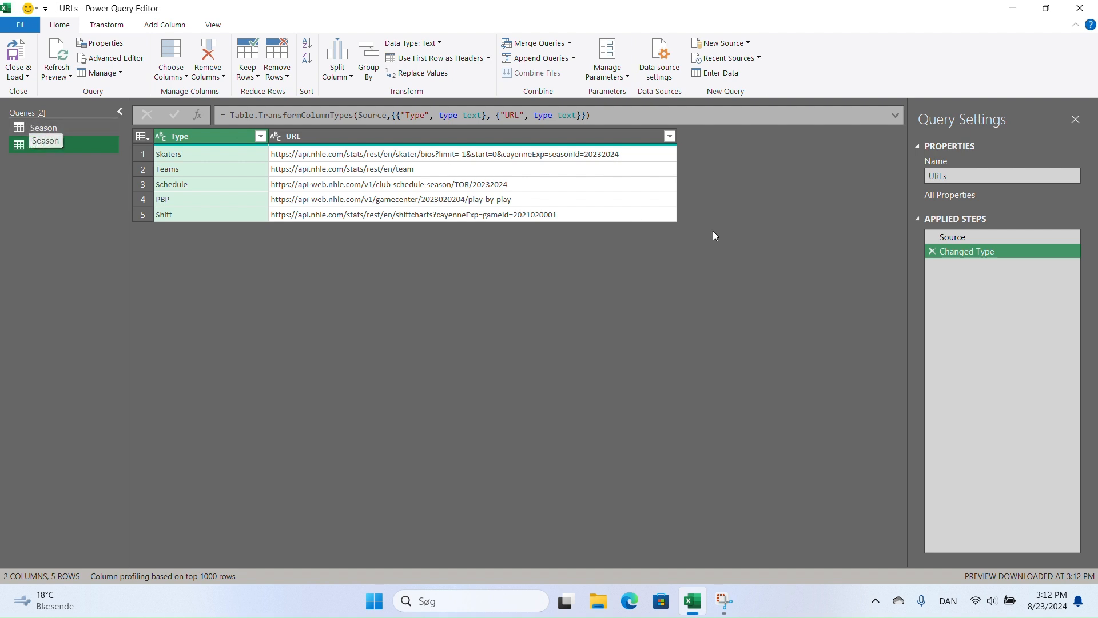
left_click(632, 155)
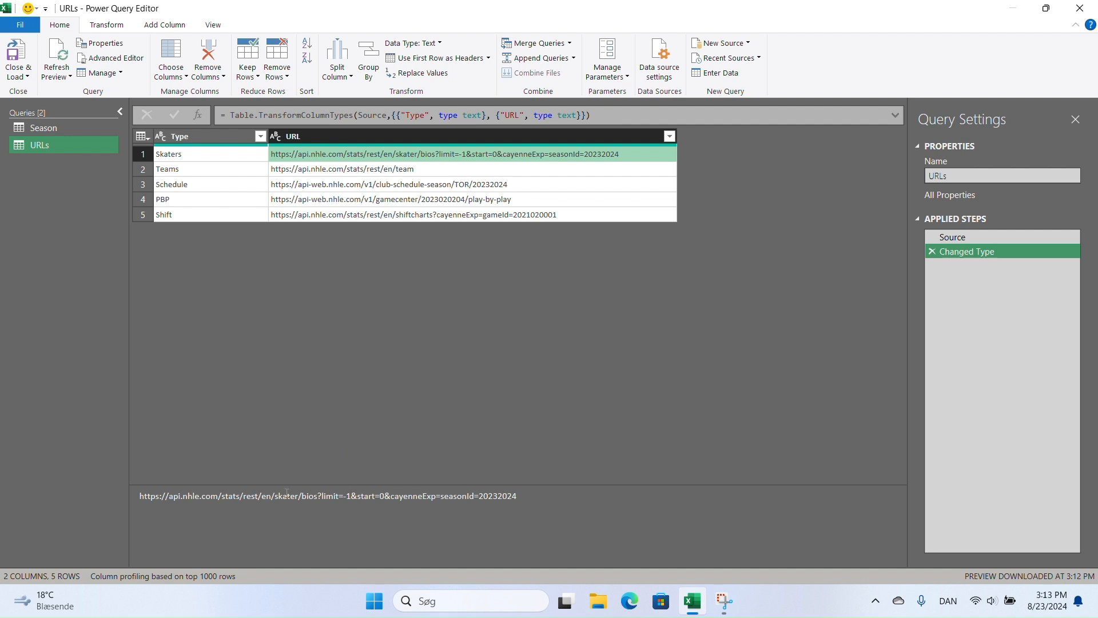
left_click_drag(275, 496, 298, 501)
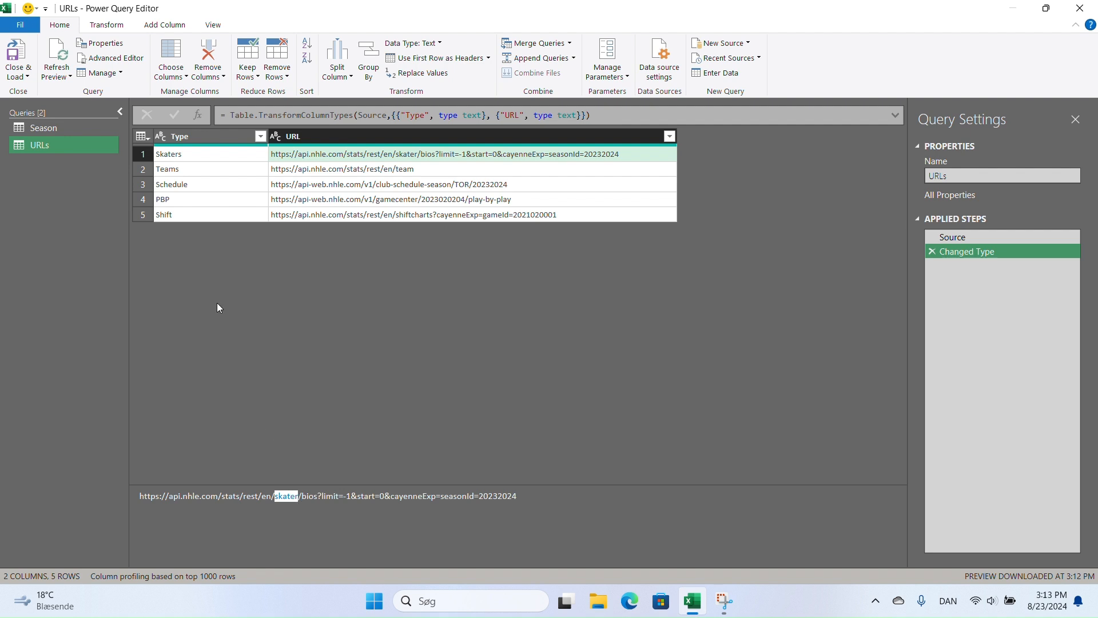
left_click(48, 127)
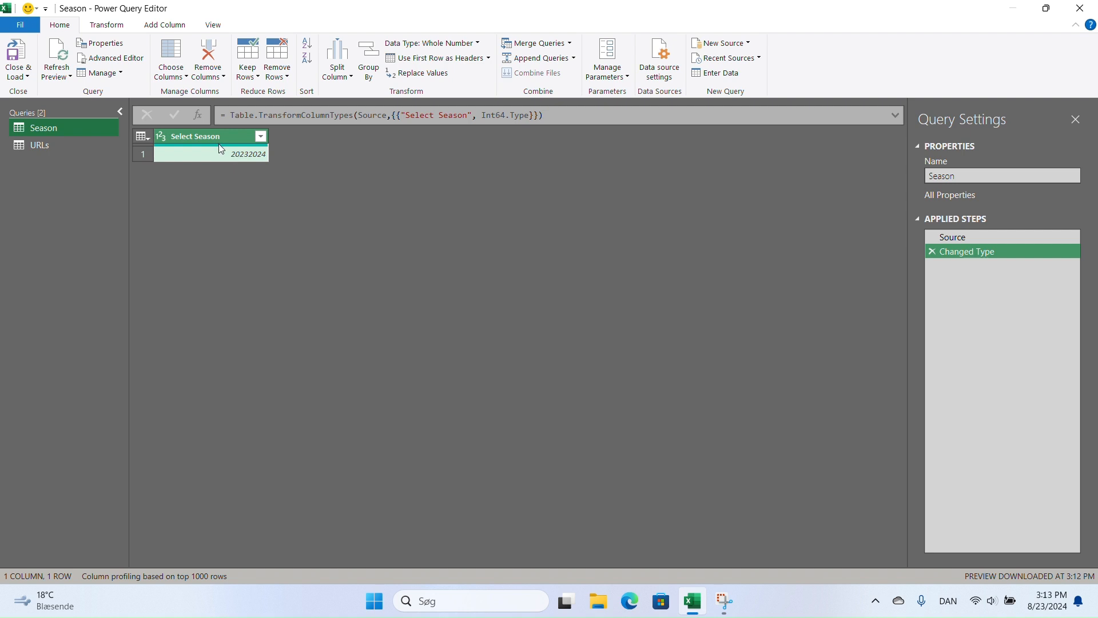
left_click(66, 143)
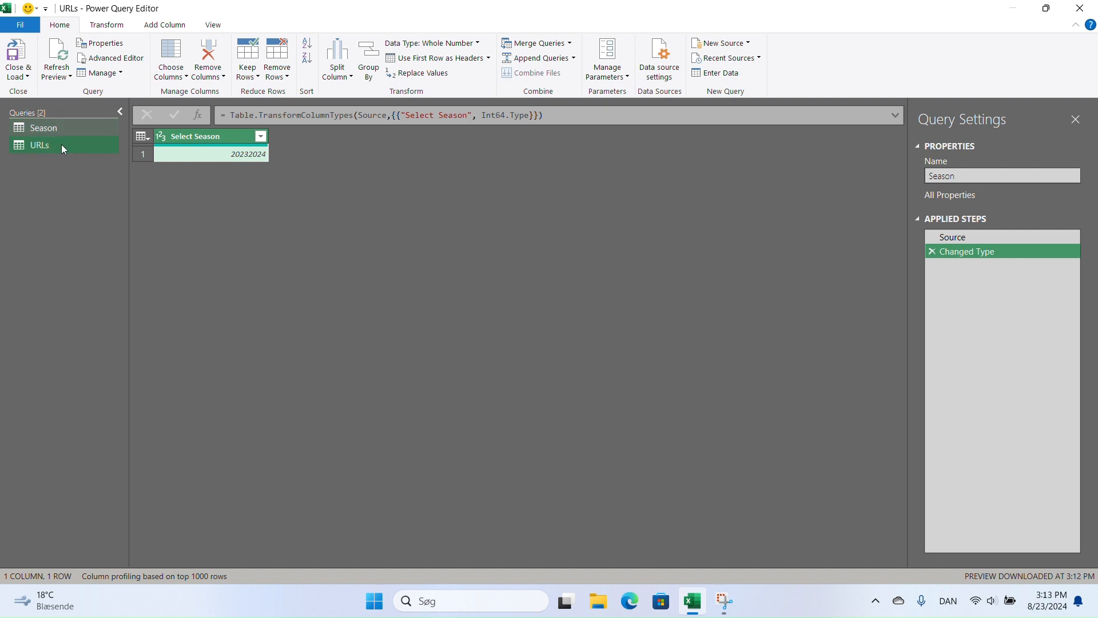
left_click(445, 155)
left_click_drag(534, 493, 131, 465)
key("ctrl+c")
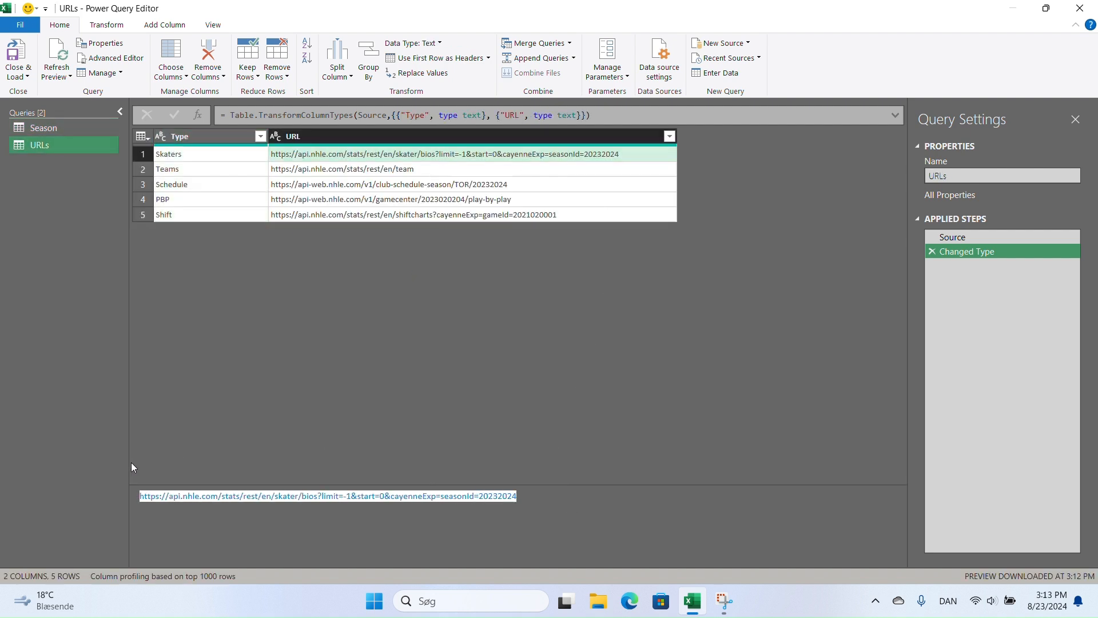
In the Season query, start a custom column named Skaters and paste the copied Skaters URL as quoted text in its formula
left_click(39, 127)
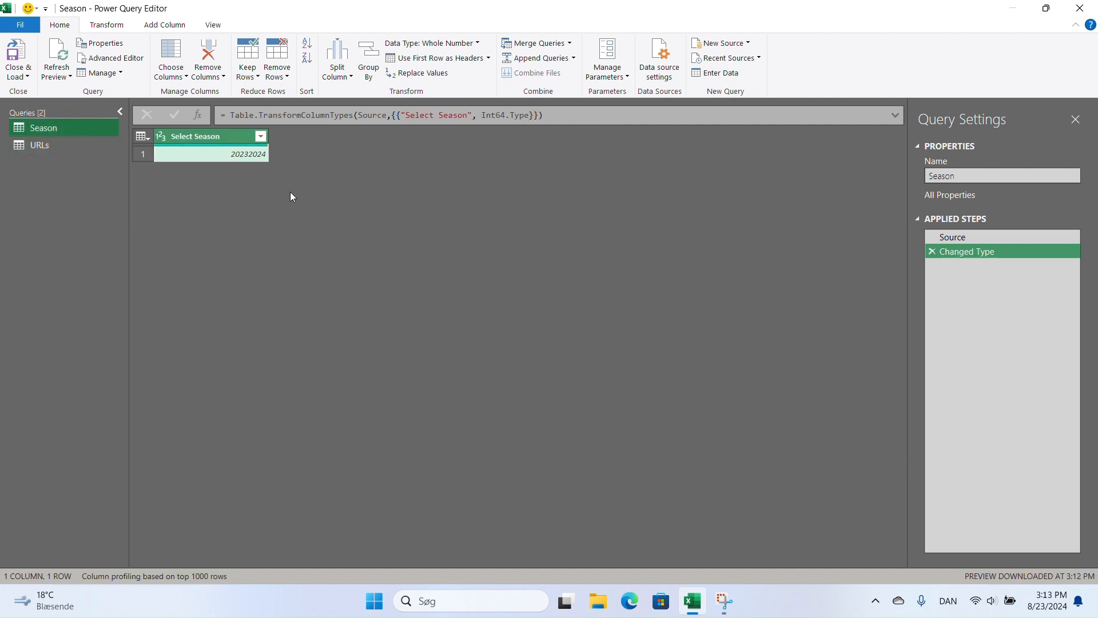
left_click(107, 25)
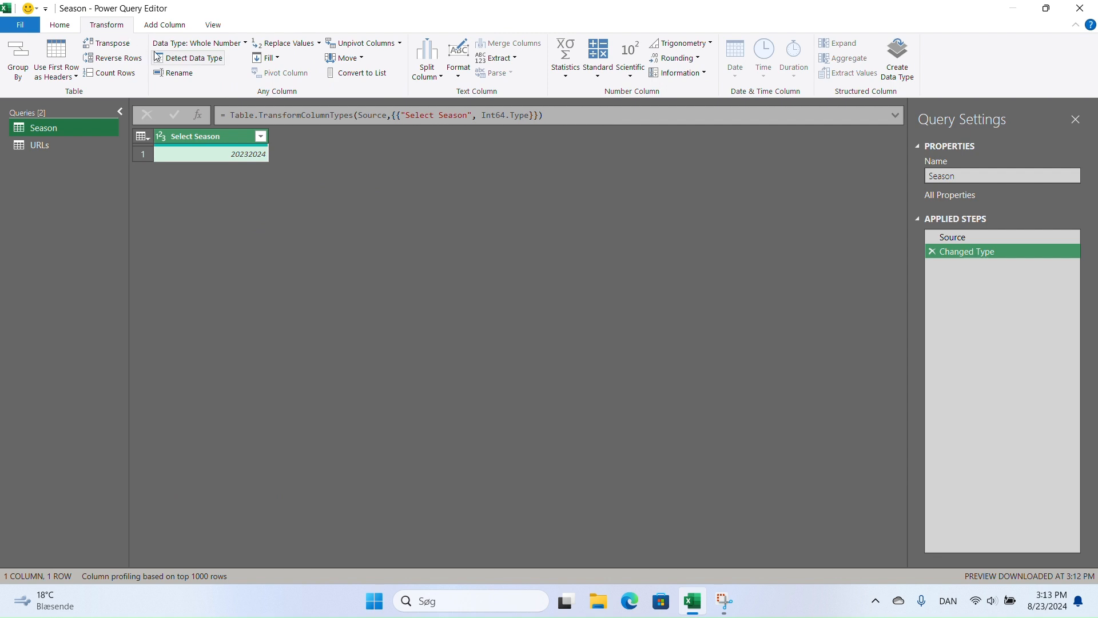
left_click(165, 25)
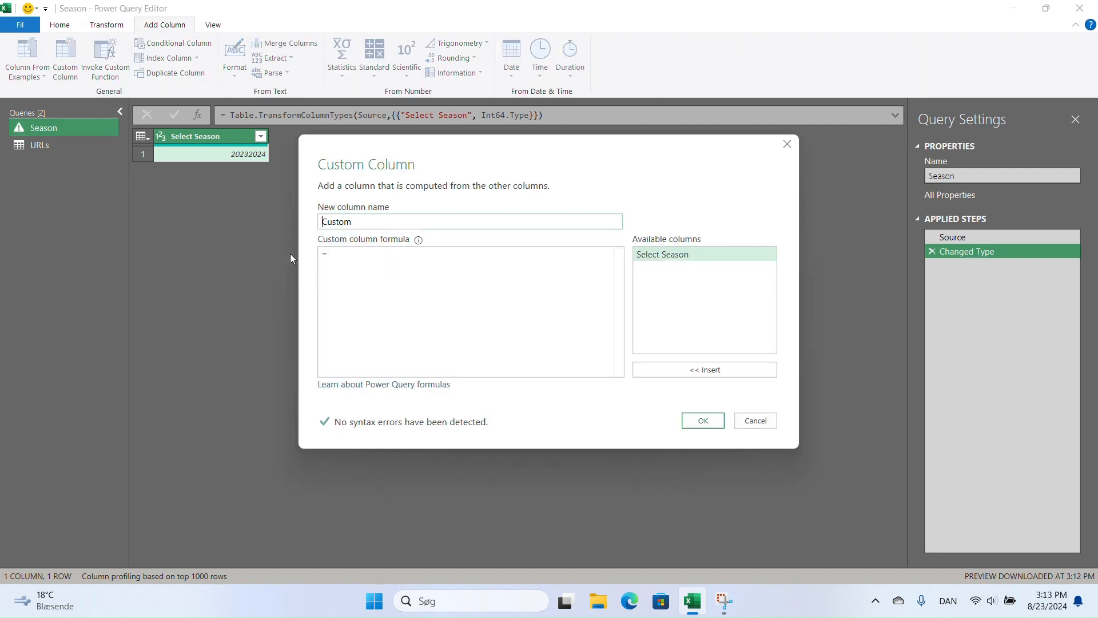
double_click(404, 221)
type("S")
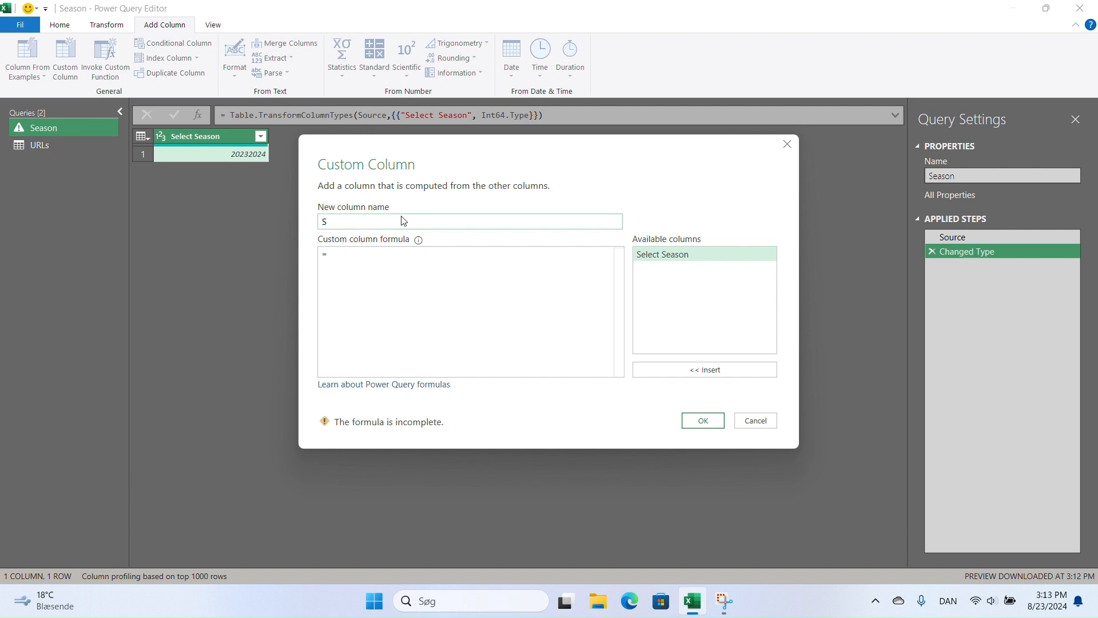
type("kate")
type("rs")
left_click(371, 272)
type("\"")
key("ctrl+v")
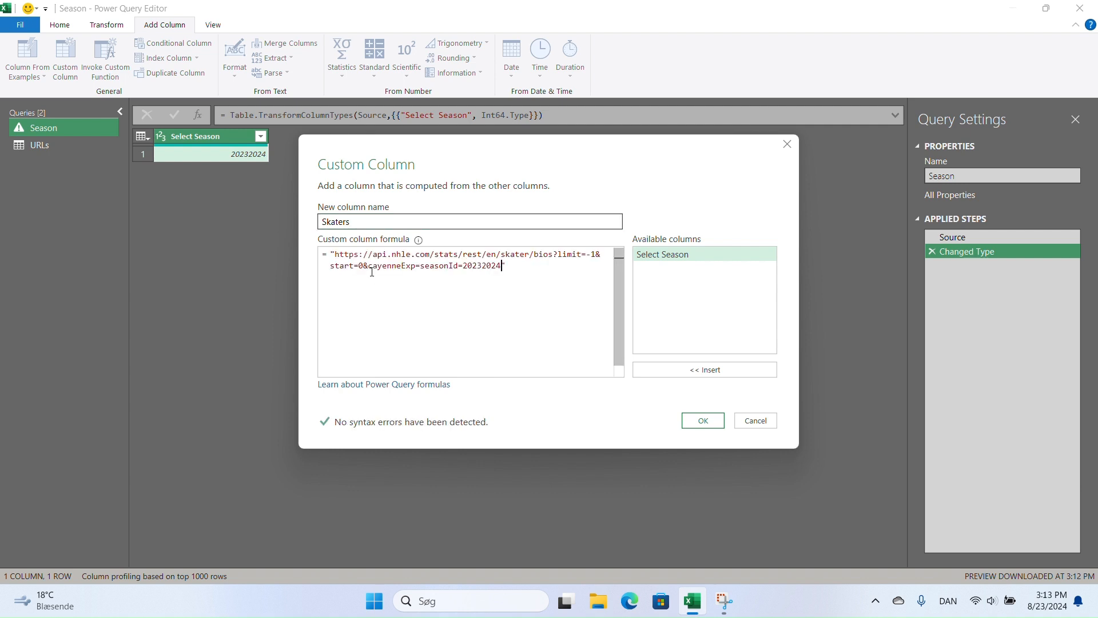
Replace the fixed season 20232024 in the Skaters formula with &[Select Season] after the closing quote, and create the column
key("BackSpace")
key("BackSpace")
key("BackSpace")
key("BackSpace")
key("BackSpace")
key("BackSpace")
key("BackSpace")
key("BackSpace")
type("&")
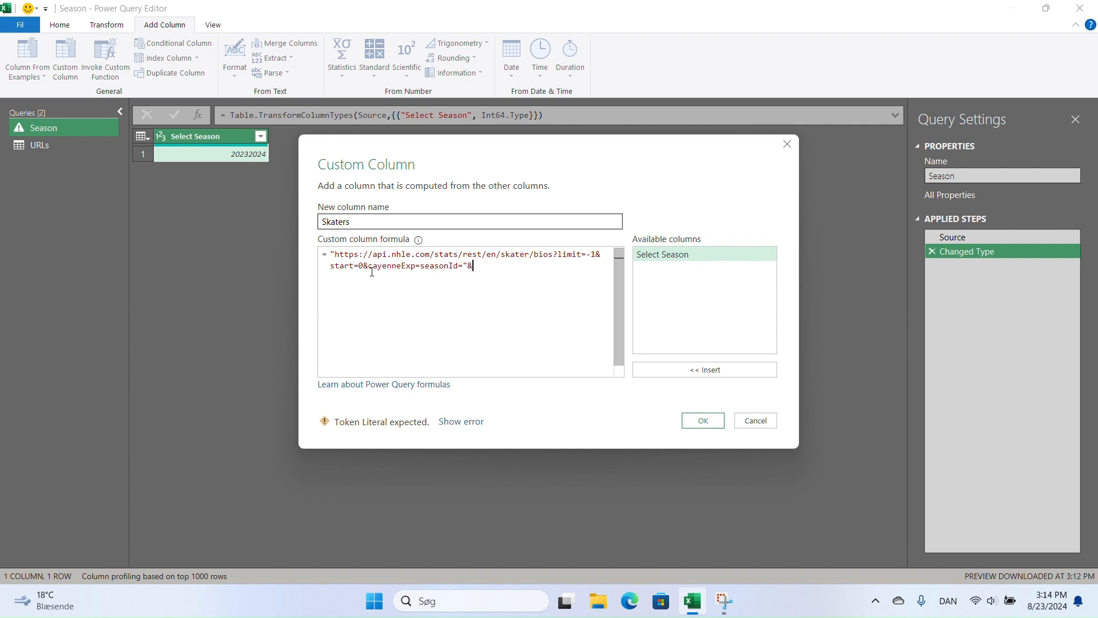
double_click(675, 256)
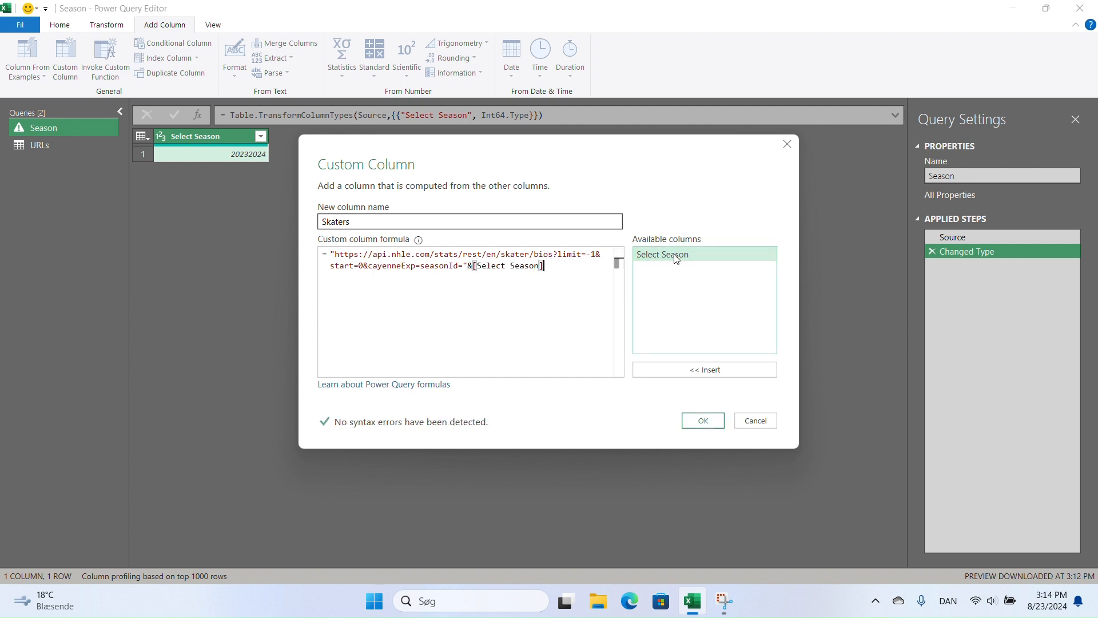
left_click(703, 421)
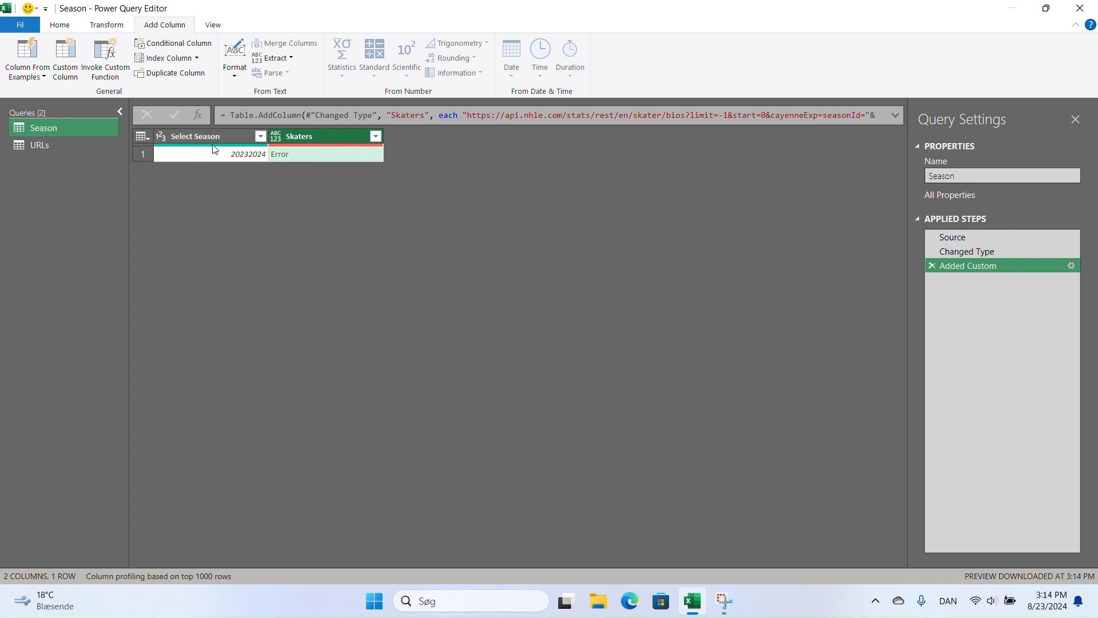
Read the error details of the Skaters cell and remove the extra Skaters step from the applied steps
mouse_move(220, 145)
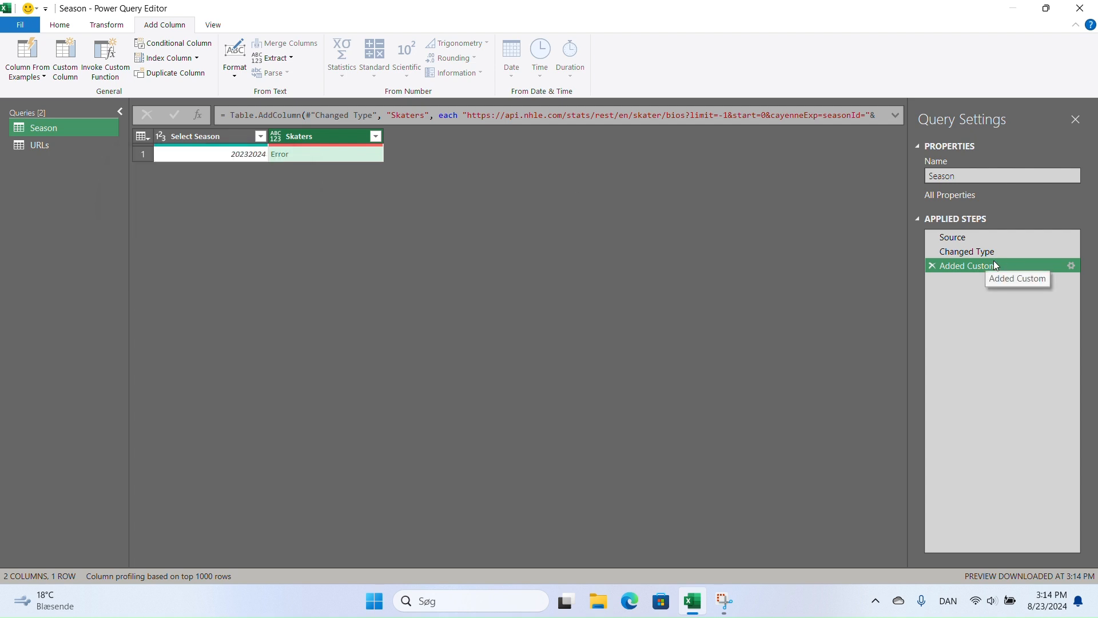
left_click(278, 156)
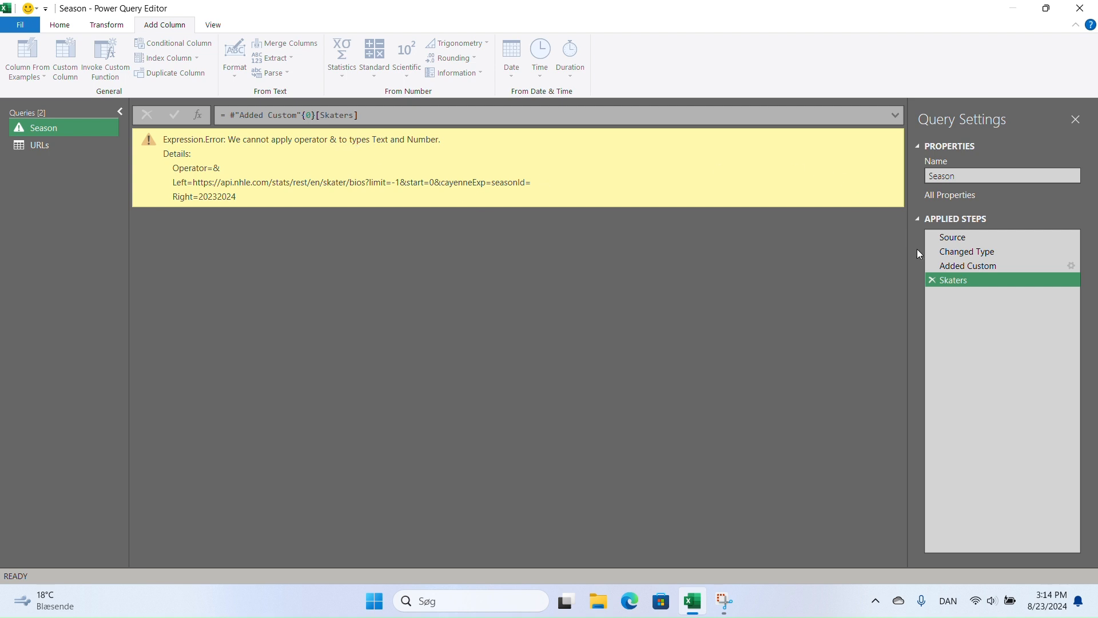
left_click(939, 281)
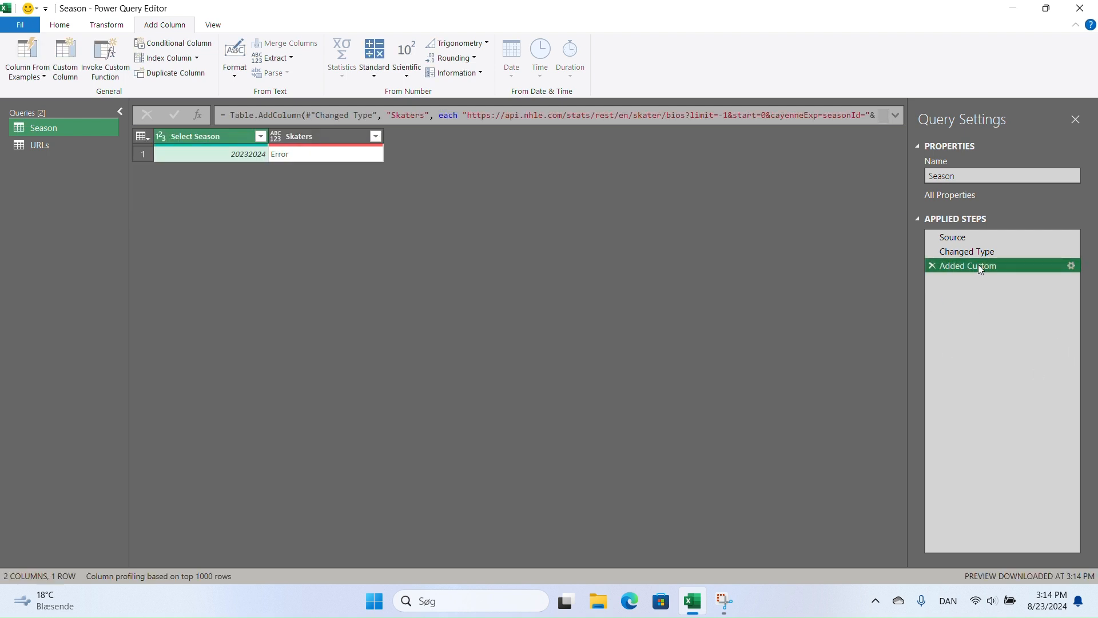
Change Select Season to Text at the Changed Type step, replacing the current conversion, and widen the Skaters column at the Added Custom step
left_click(972, 251)
left_click(162, 137)
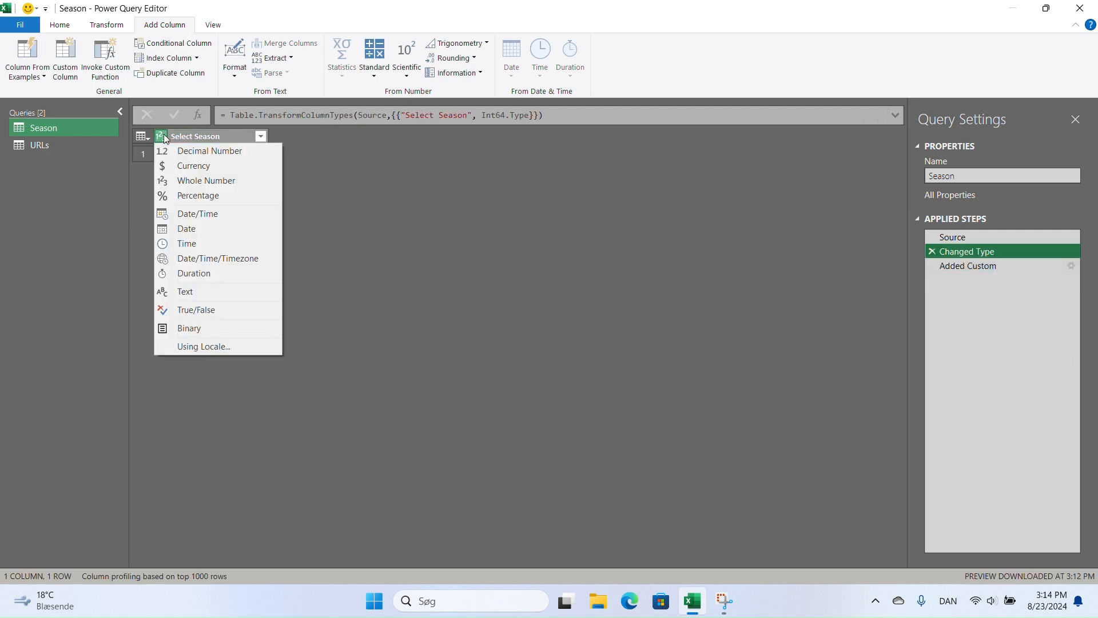
left_click(189, 292)
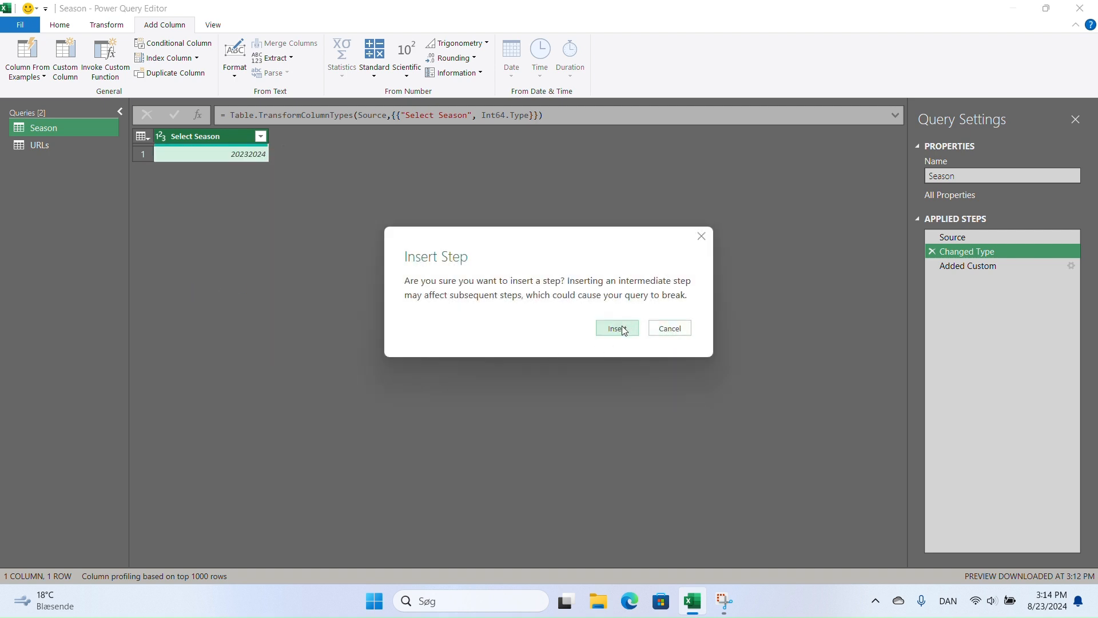
left_click(623, 330)
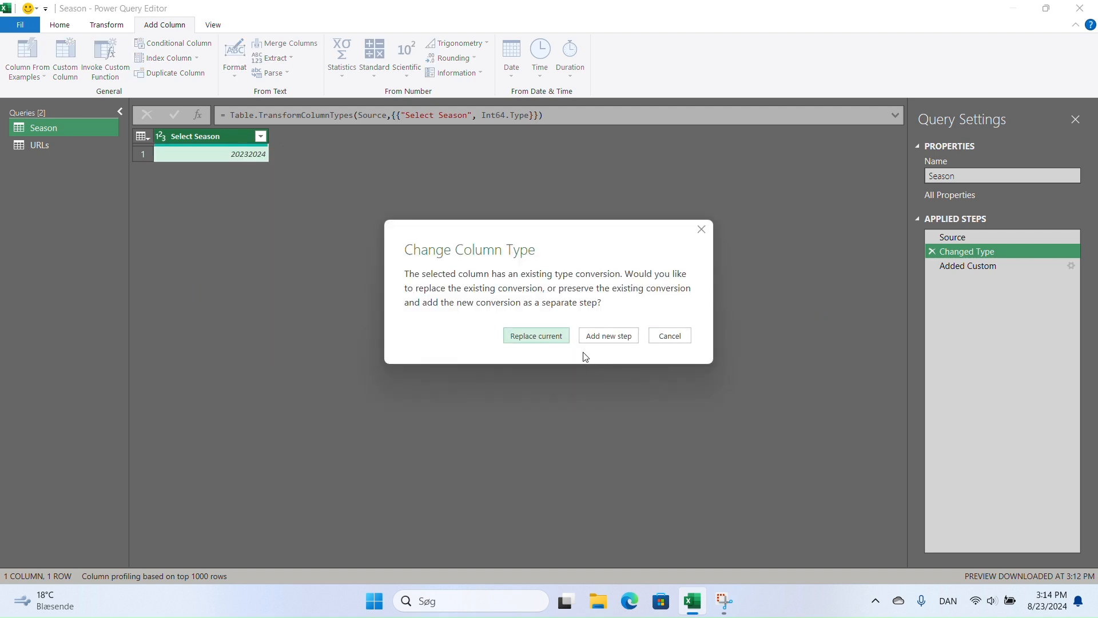
left_click(551, 336)
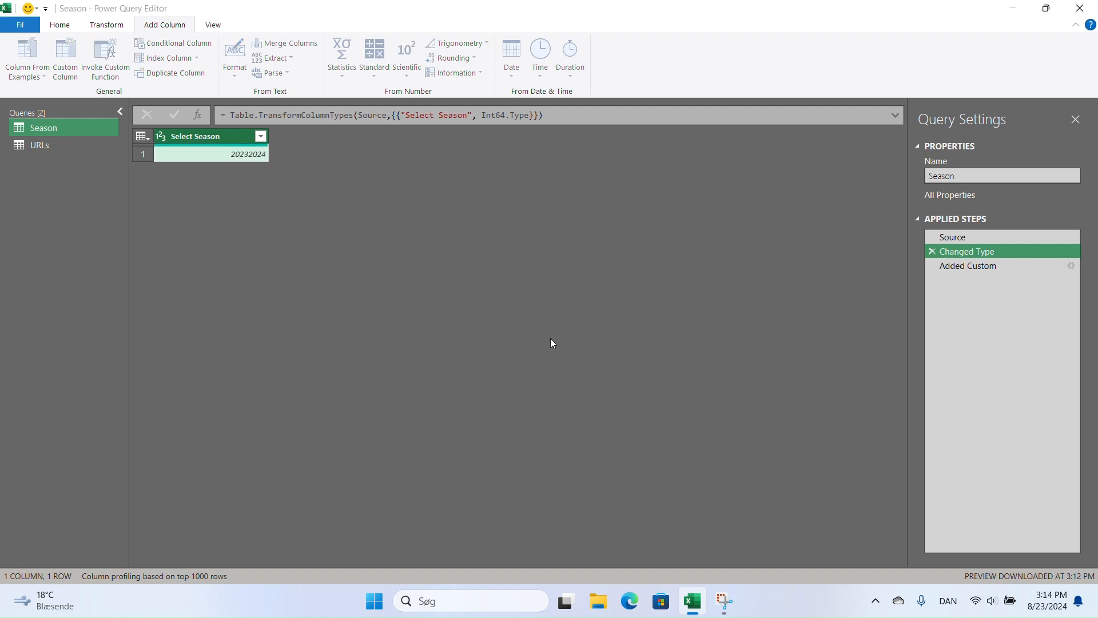
left_click(976, 266)
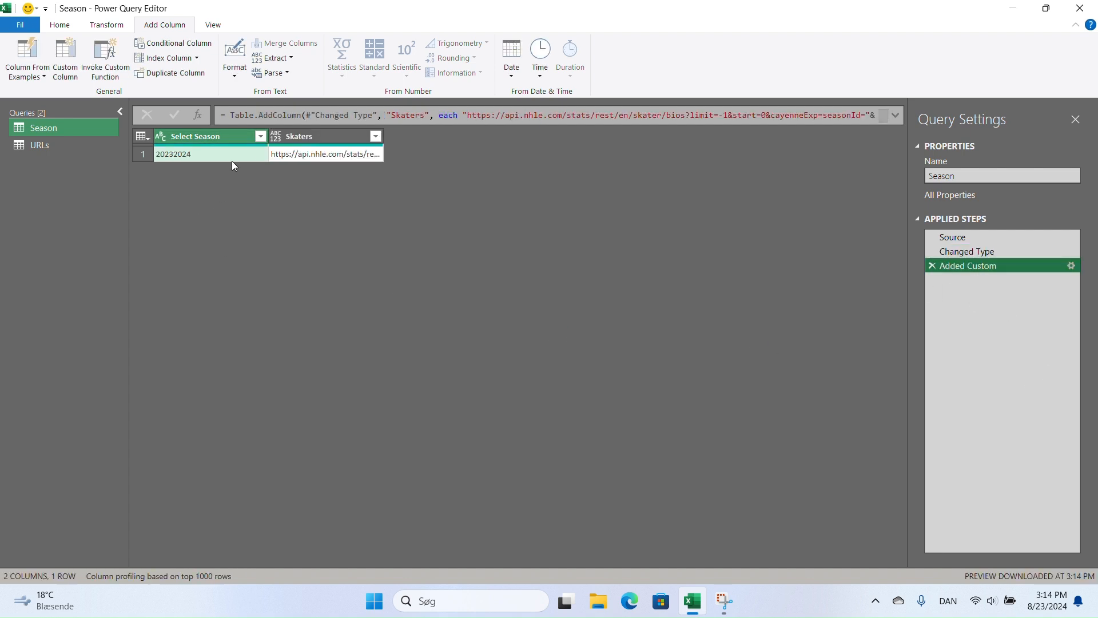
left_click_drag(383, 141, 630, 131)
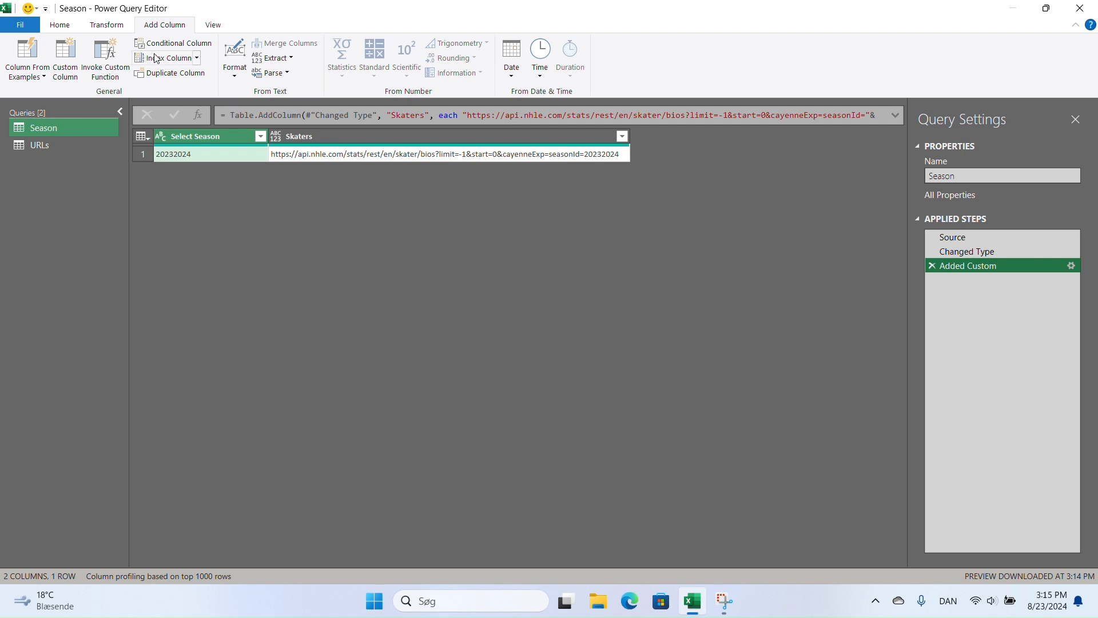
Start another custom column named Goalies and paste the Skaters URL as quoted text in its formula
left_click(104, 29)
left_click(140, 26)
left_click(65, 57)
double_click(365, 224)
type("Goalies")
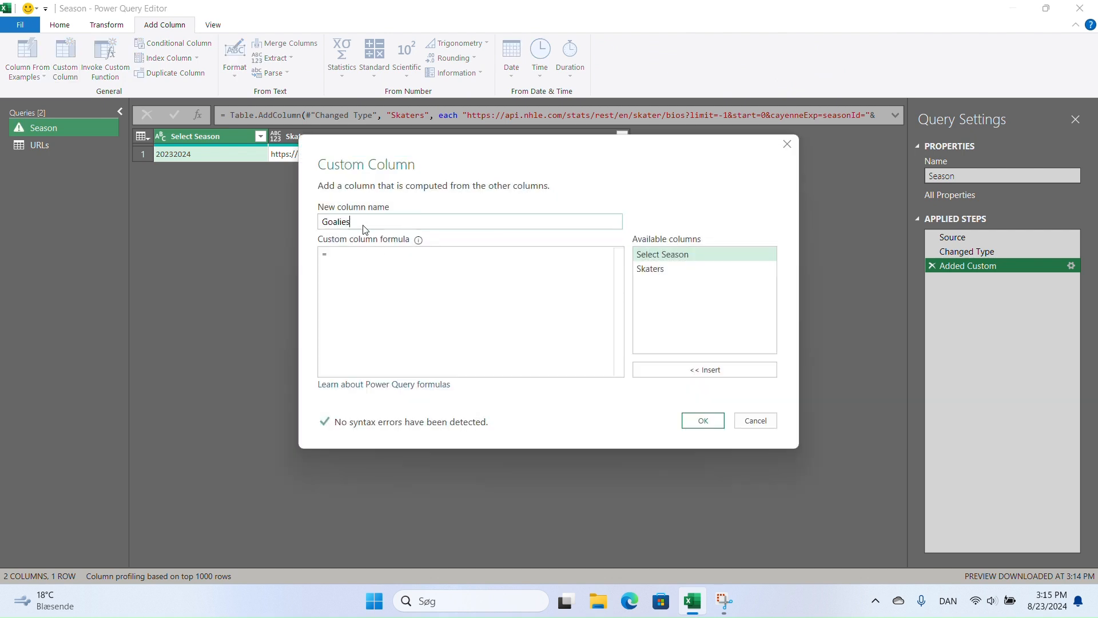
left_click(366, 260)
type("\"")
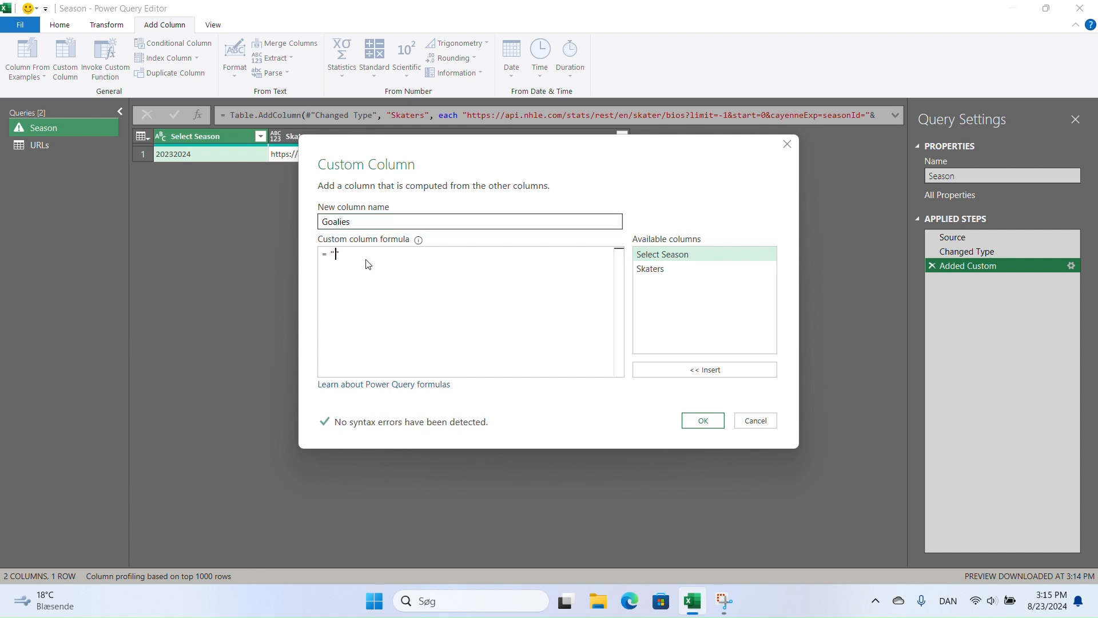
type("https://api.nhle.com/stats/rest/en/skater/bios?limit=-1&start=0&cayenneExp=seasonId=20232024")
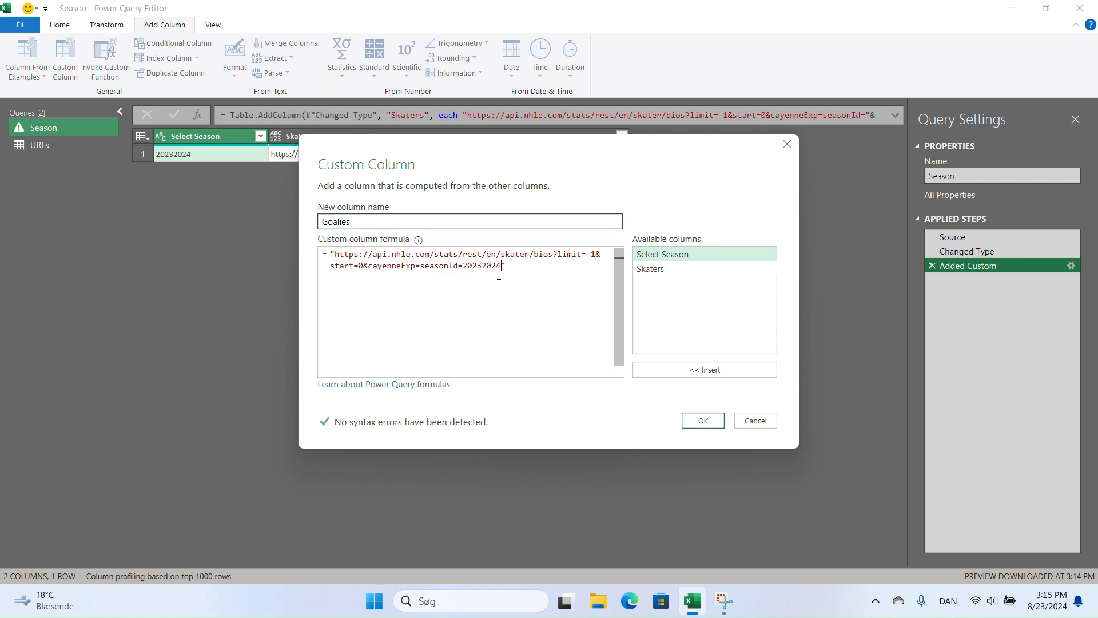
Replace the fixed season 20232024 in the Goalies formula with &[Select Season] after the closing quote
key("BackSpace")
key("BackSpace")
key("BackSpace")
key("BackSpace")
key("BackSpace")
key("BackSpace")
key("BackSpace")
key("BackSpace")
key("Right")
type("&")
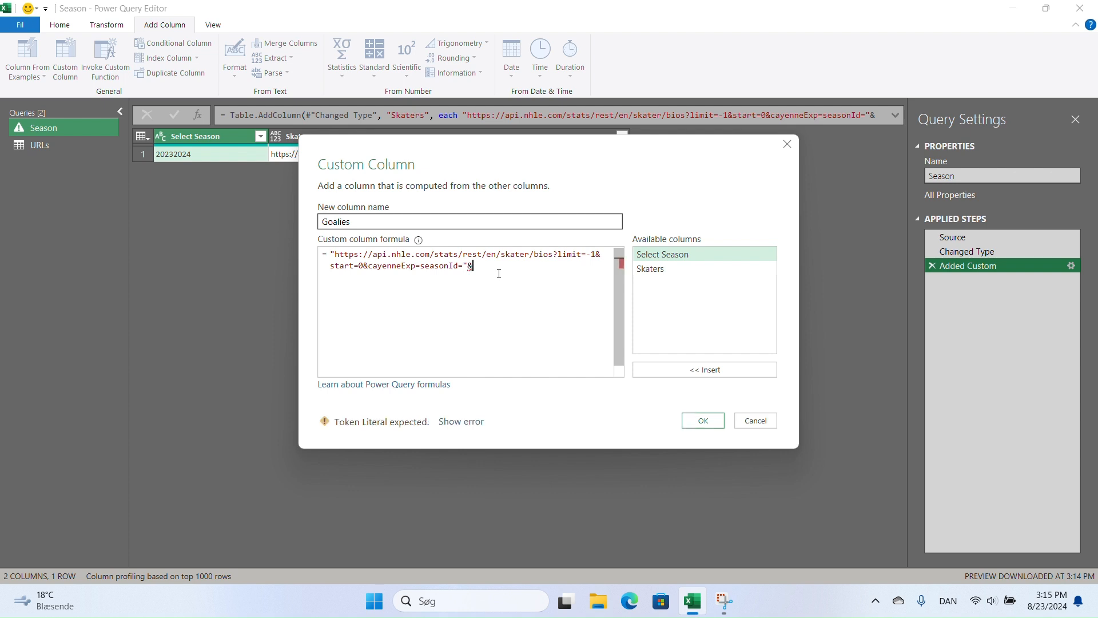
double_click(668, 258)
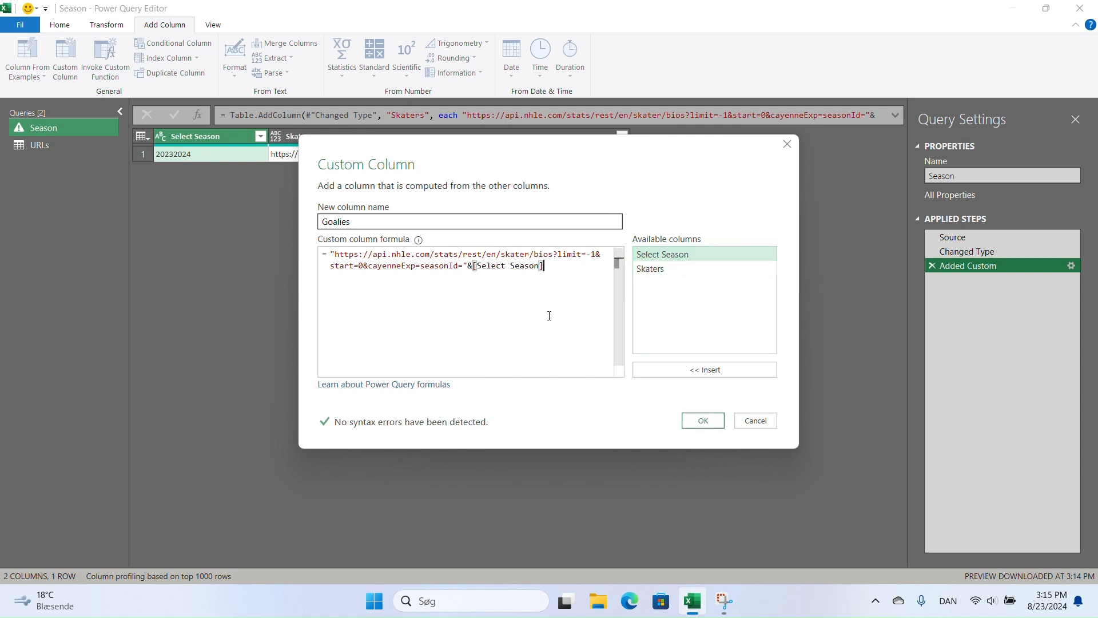
Change skater to goalie in the Goalies formula's URL path and create the column
left_click(531, 256)
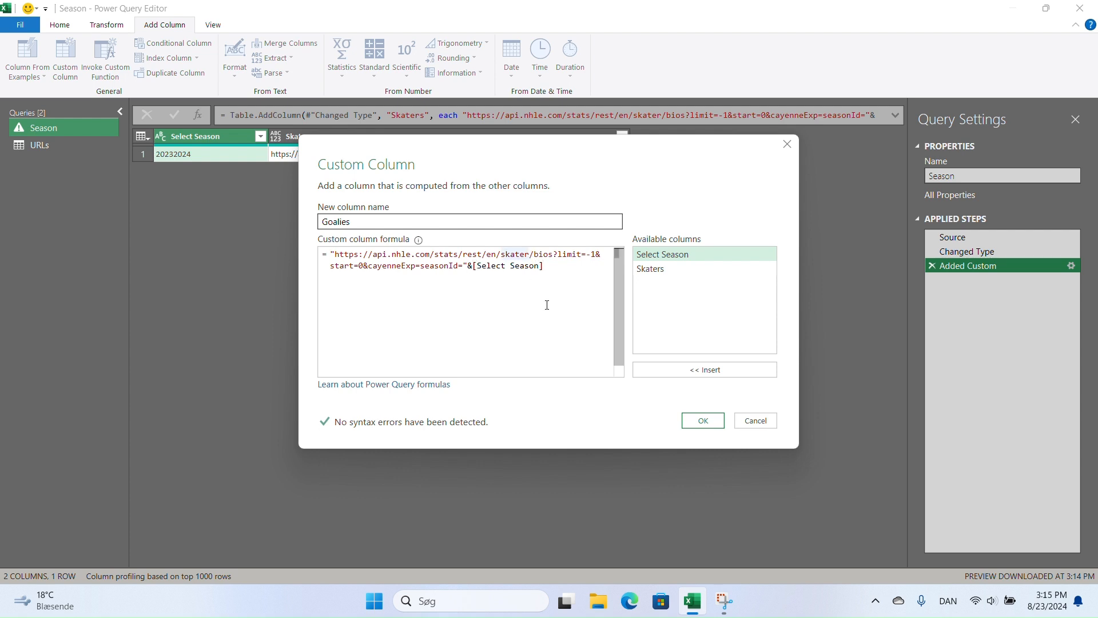
key("BackSpace")
key("BackSpace")
key("BackSpace")
key("BackSpace")
key("BackSpace")
key("BackSpace")
type("goalie")
left_click(717, 427)
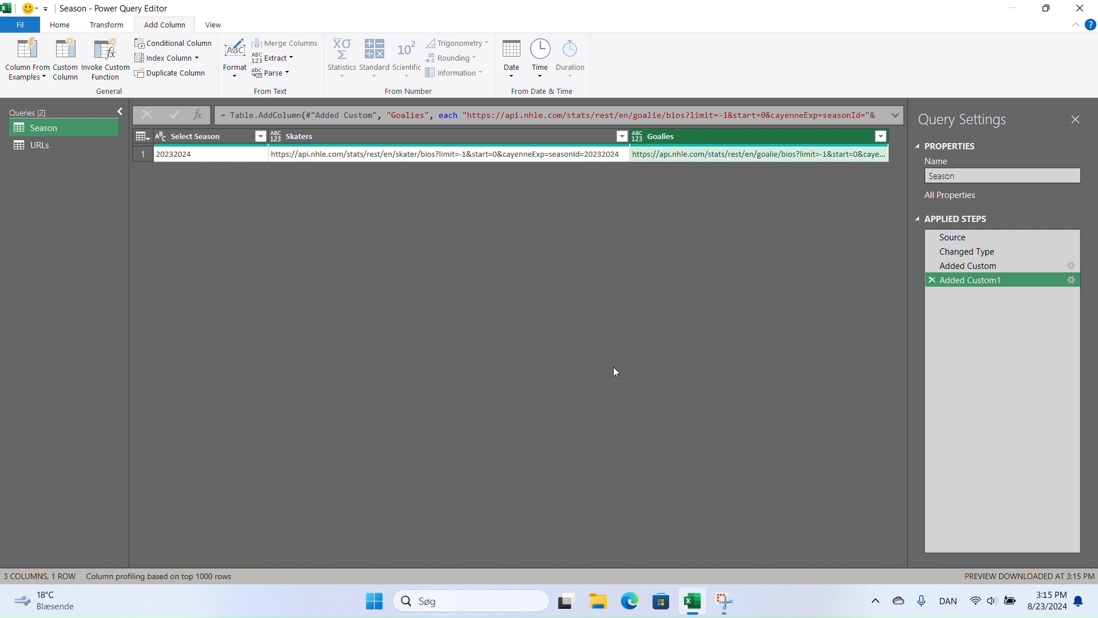
Change the Skaters and Goalies columns to the Text data type and narrow the Skaters column
left_click(275, 137)
left_click(312, 289)
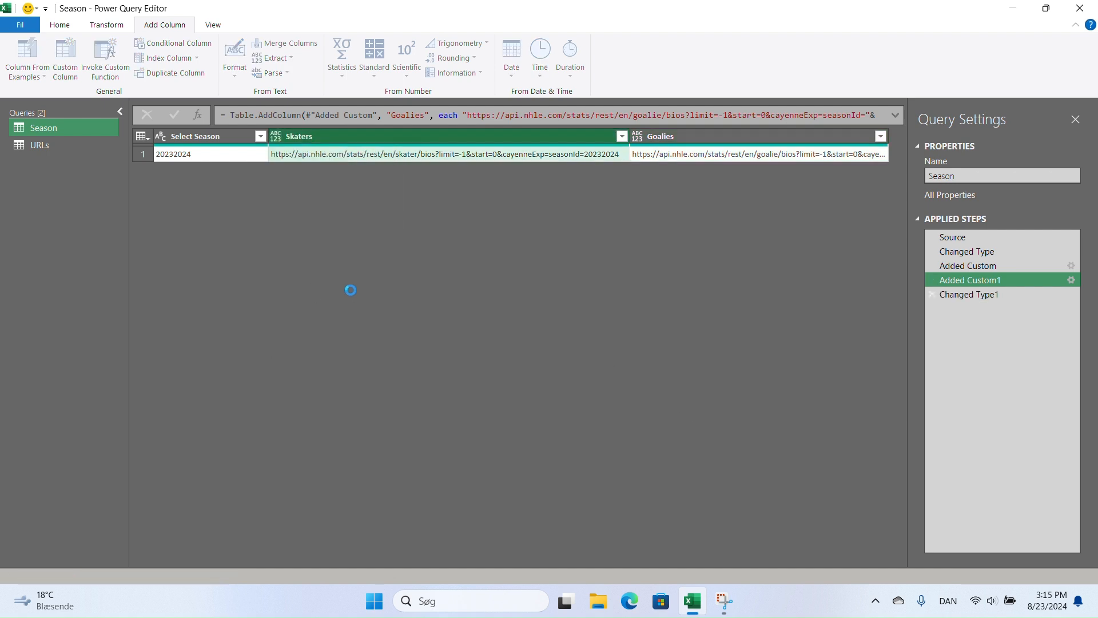
left_click(637, 136)
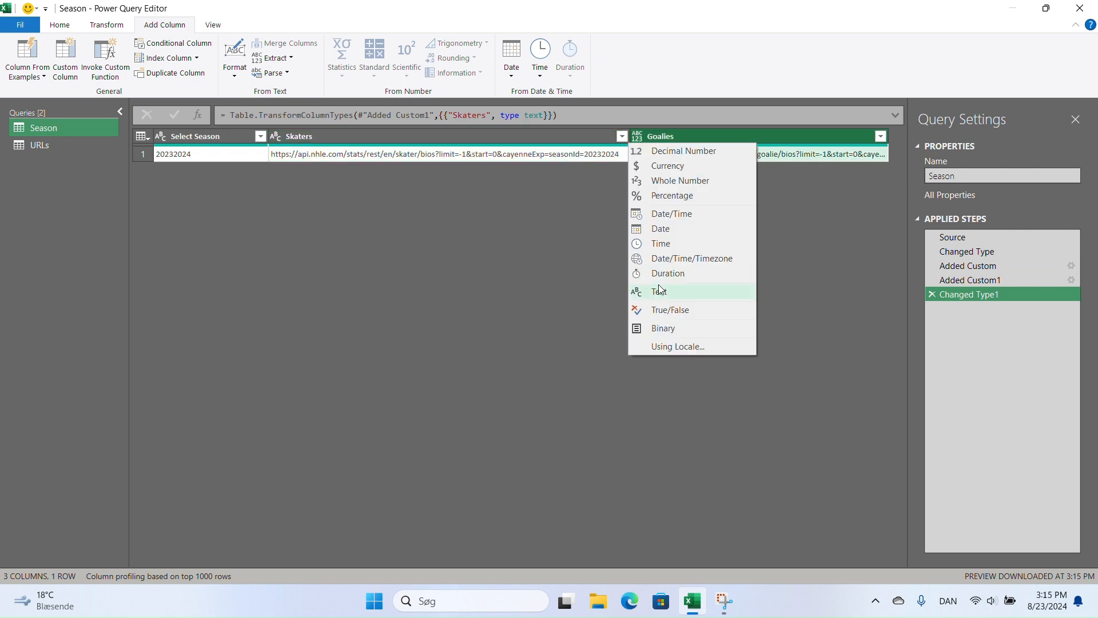
left_click(661, 289)
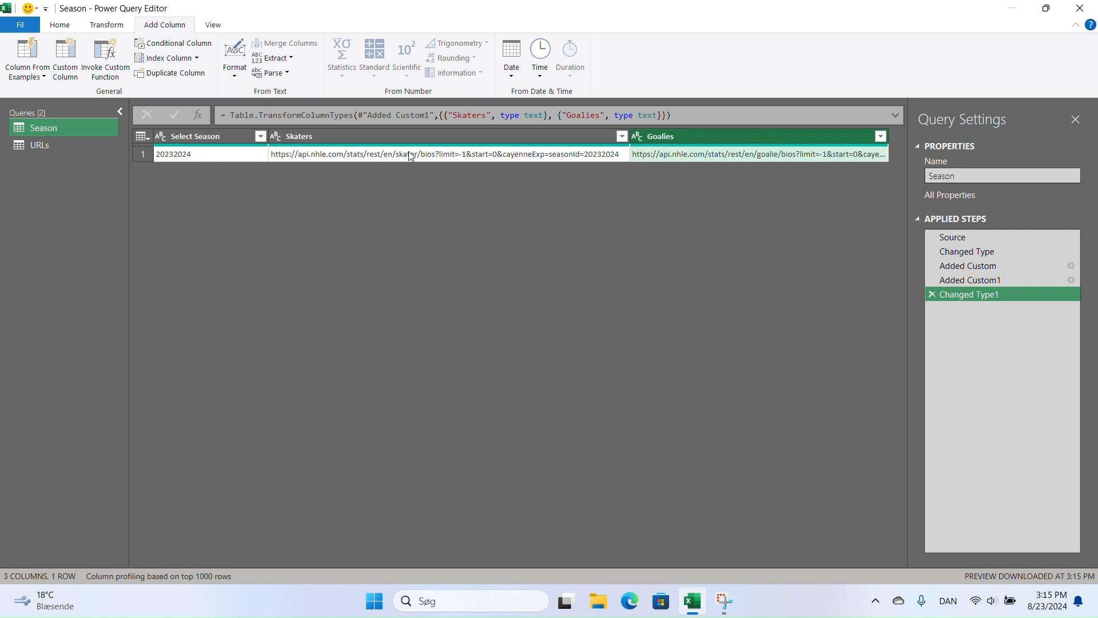
left_click_drag(630, 137, 562, 133)
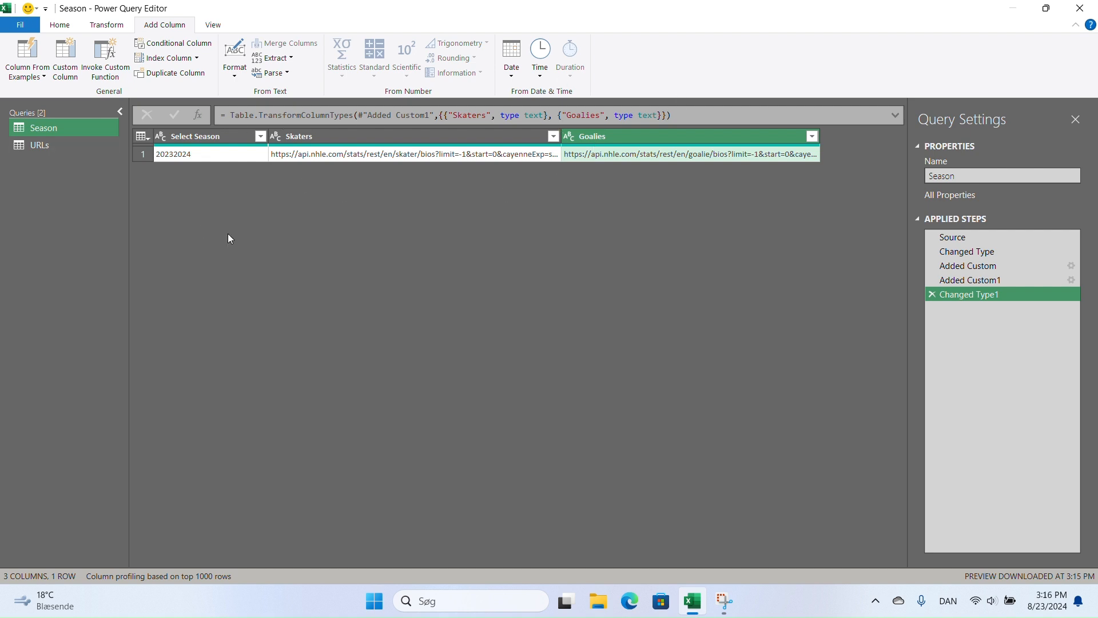
Rename the Season query as Players
double_click(49, 128)
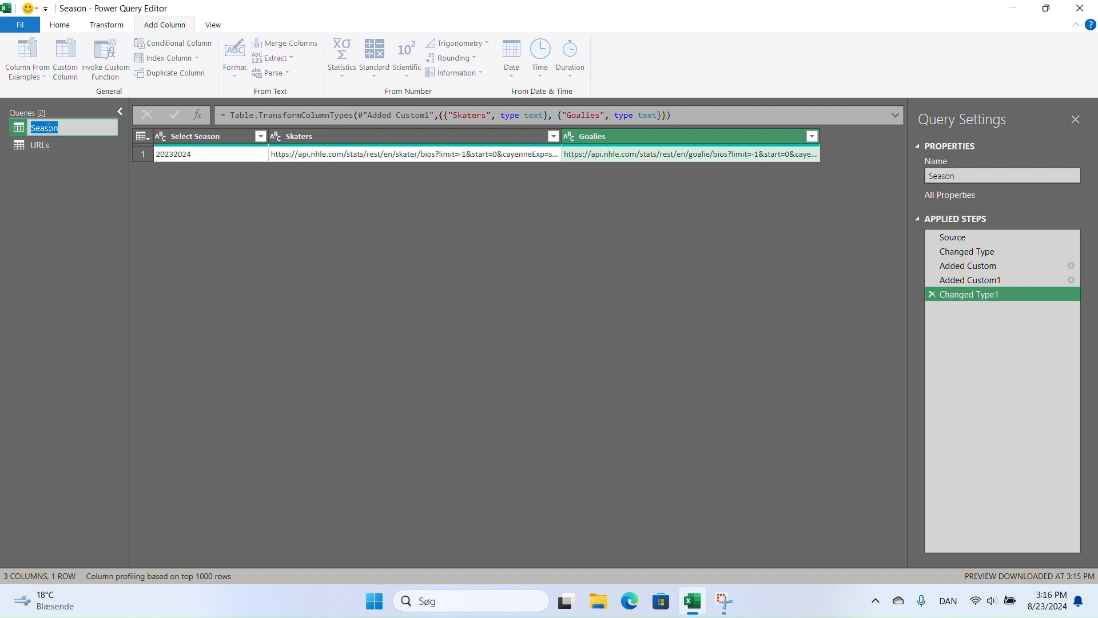
type("Players")
key("Return")
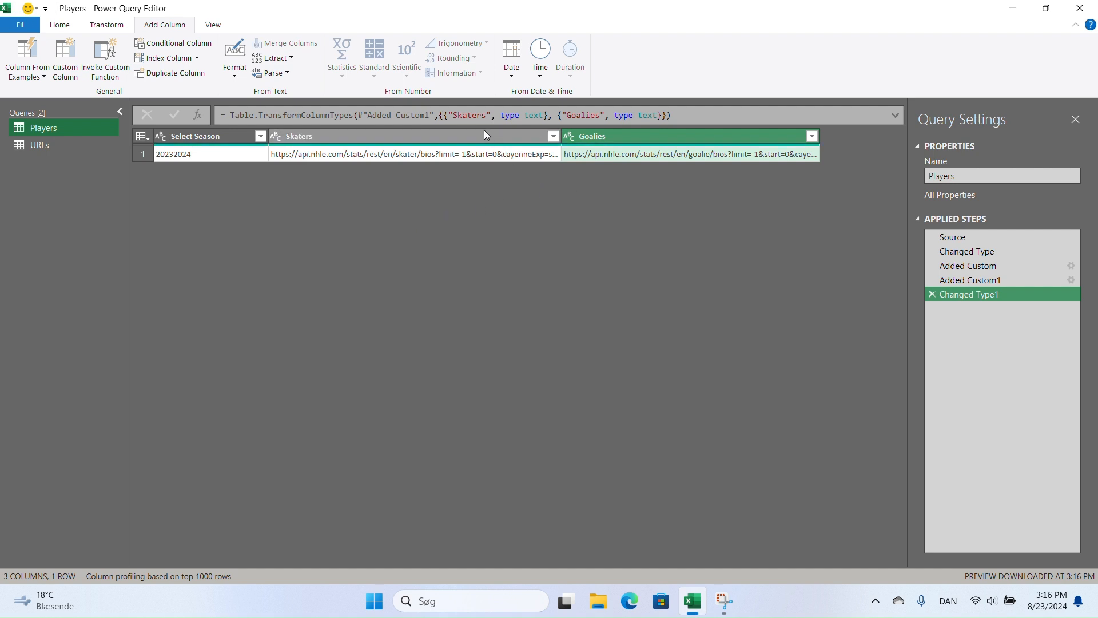
Unpivot only the selected Skaters and Goalies columns in the Players query
left_click(447, 139)
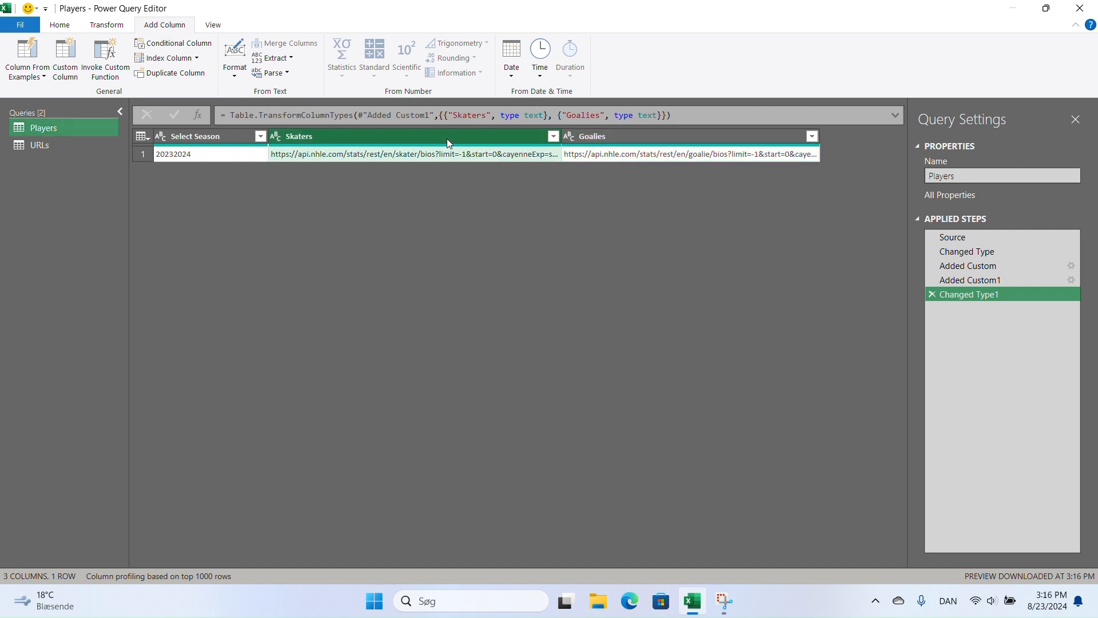
left_click(642, 137)
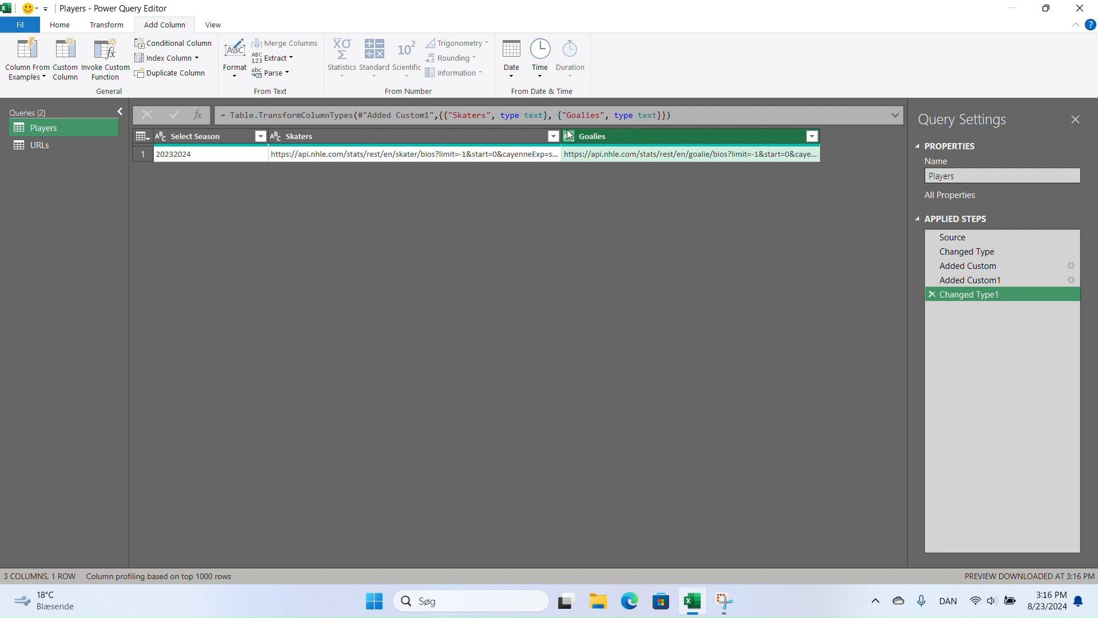
left_click(488, 137, "ctrl")
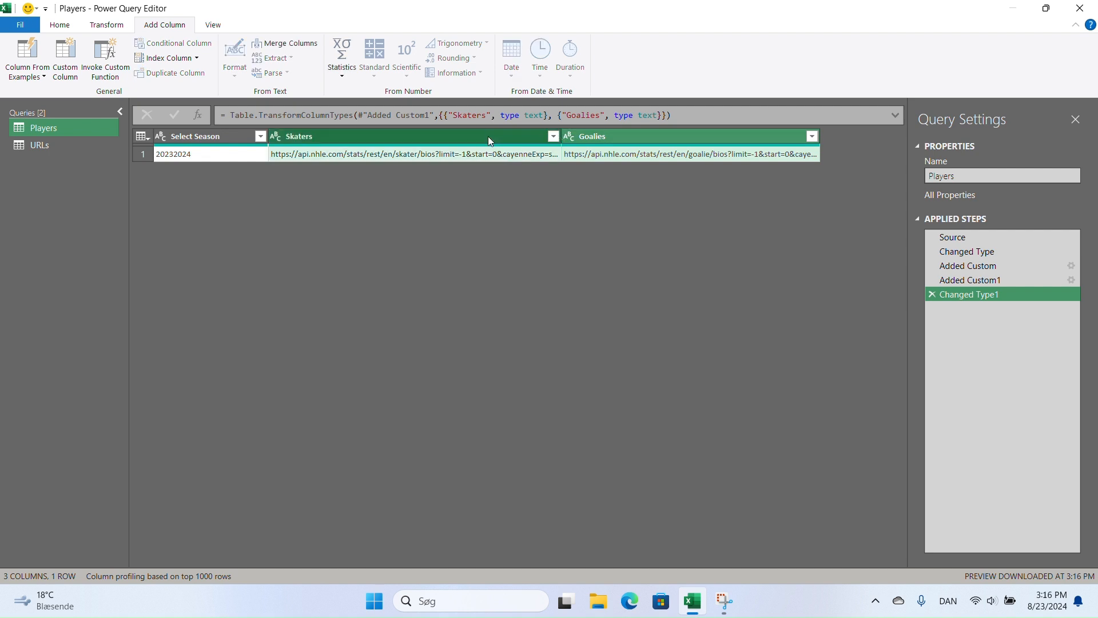
left_click(107, 28)
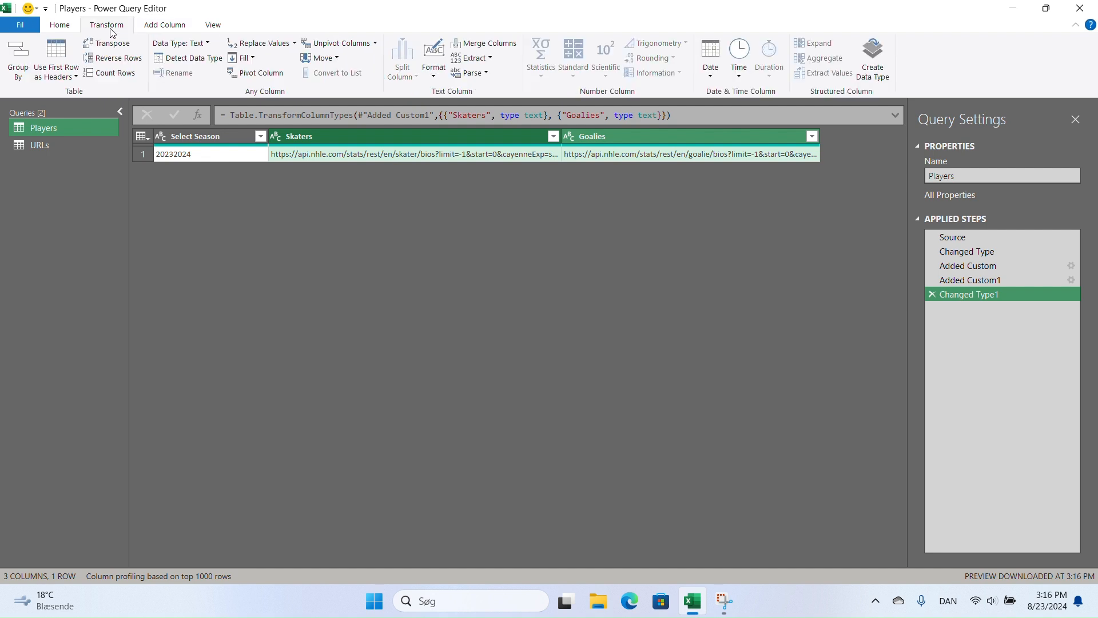
left_click(375, 44)
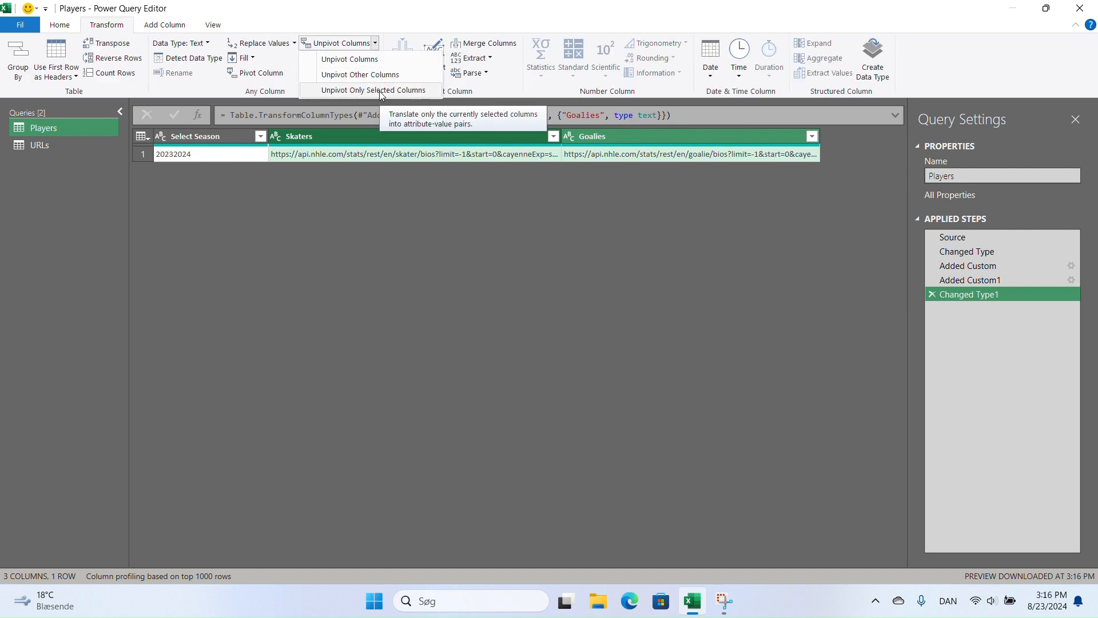
left_click(381, 92)
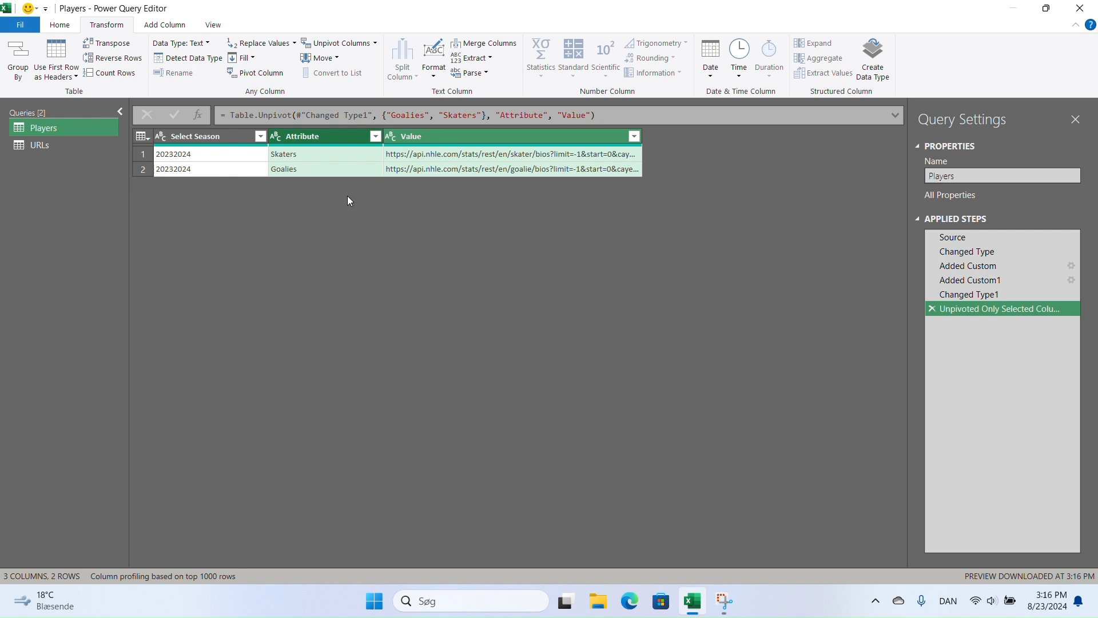
Widen the unpivoted Value column to fit its URLs and rename it as LINK_Players
left_click_drag(644, 142, 789, 142)
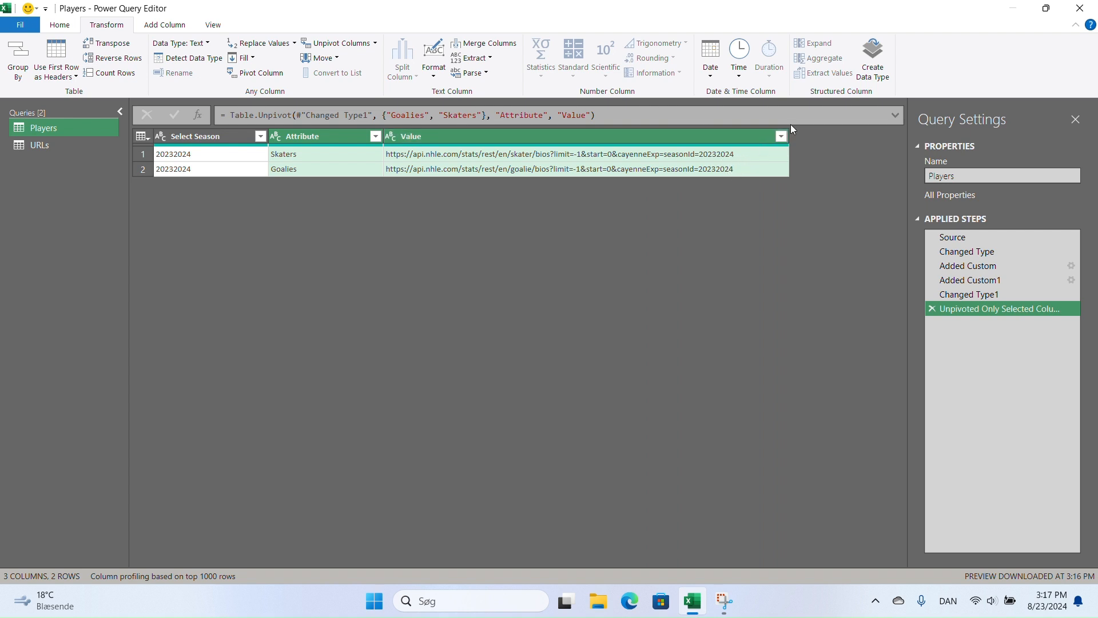
left_click_drag(789, 138, 768, 137)
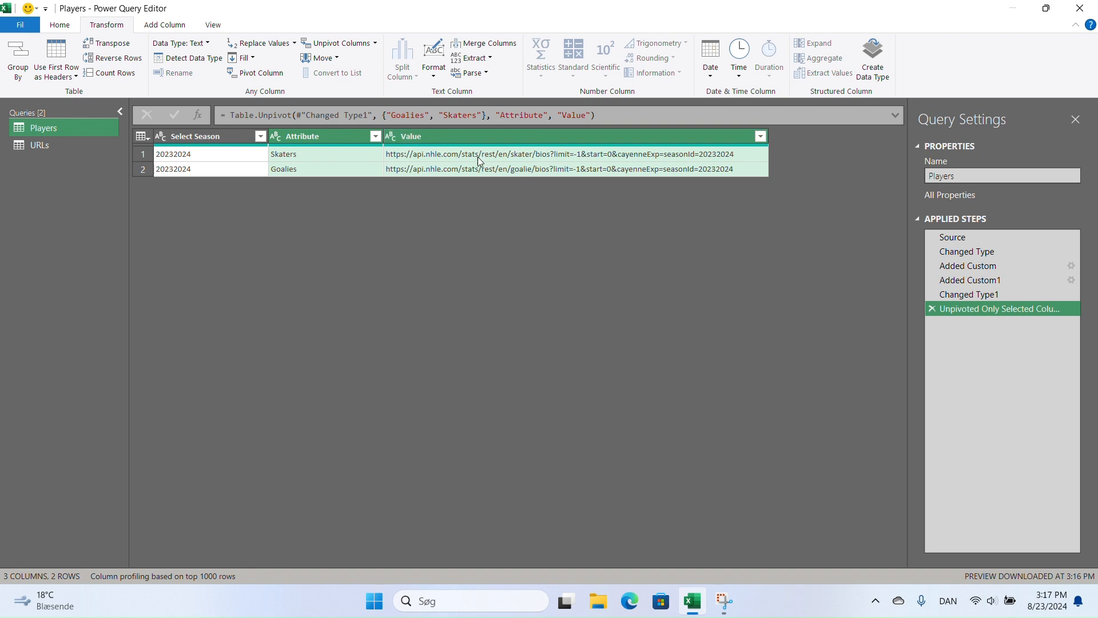
double_click(469, 137)
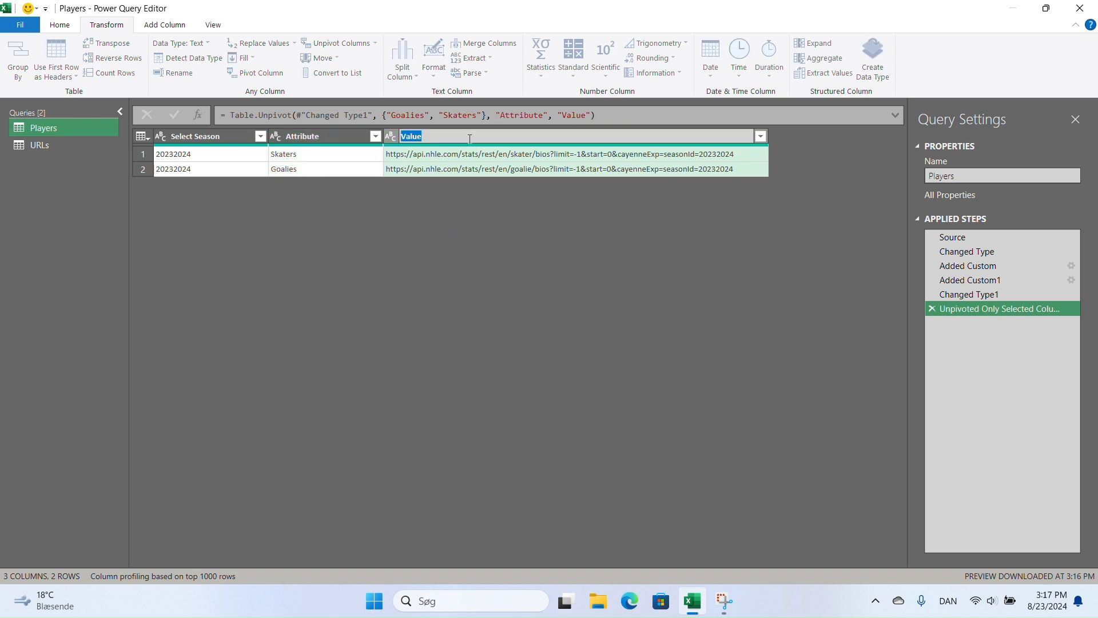
type("LINK_Players")
key("Return")
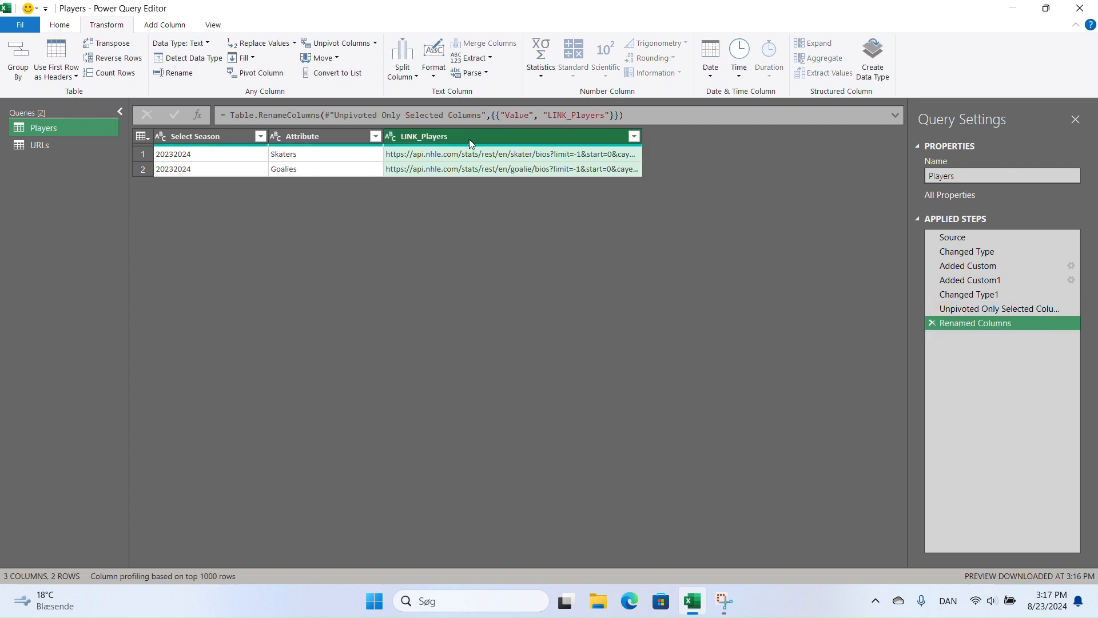
Copy the full Skaters URL from the first LINK_Players row and create a new web source query from it
left_click(518, 152)
left_click_drag(527, 496, 116, 480)
key("ctrl+c")
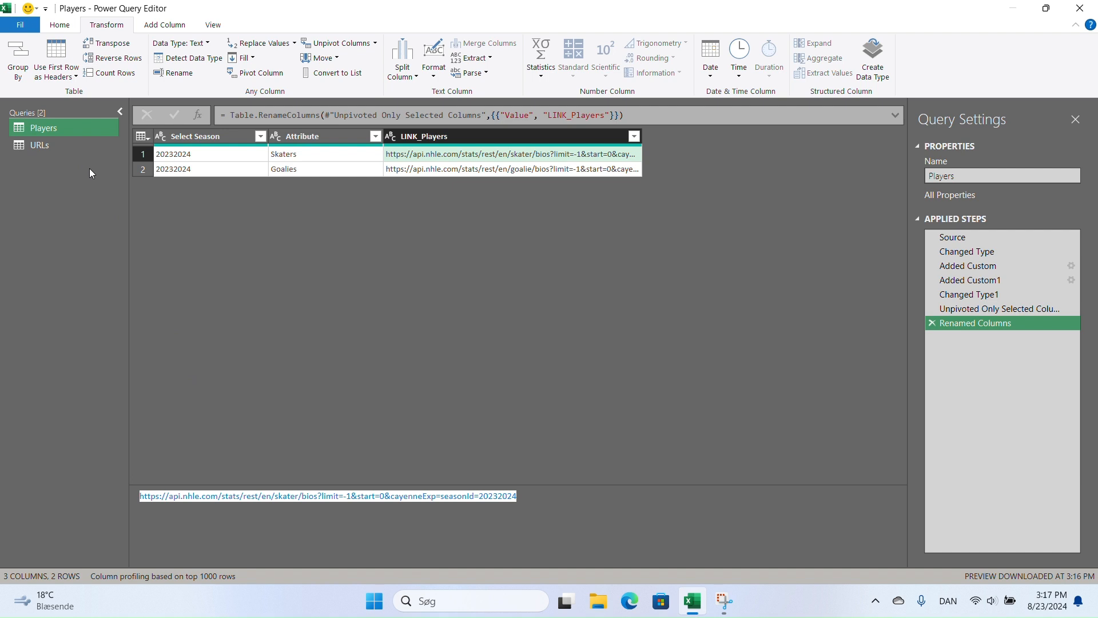
left_click(71, 27)
left_click(746, 43)
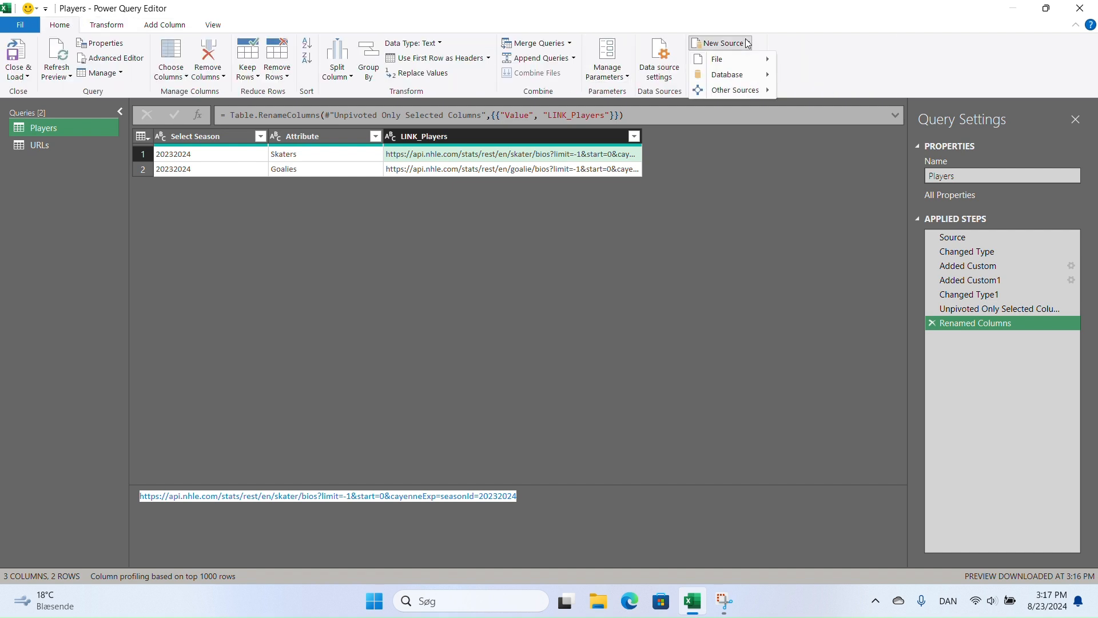
mouse_move(735, 90)
left_click(820, 100)
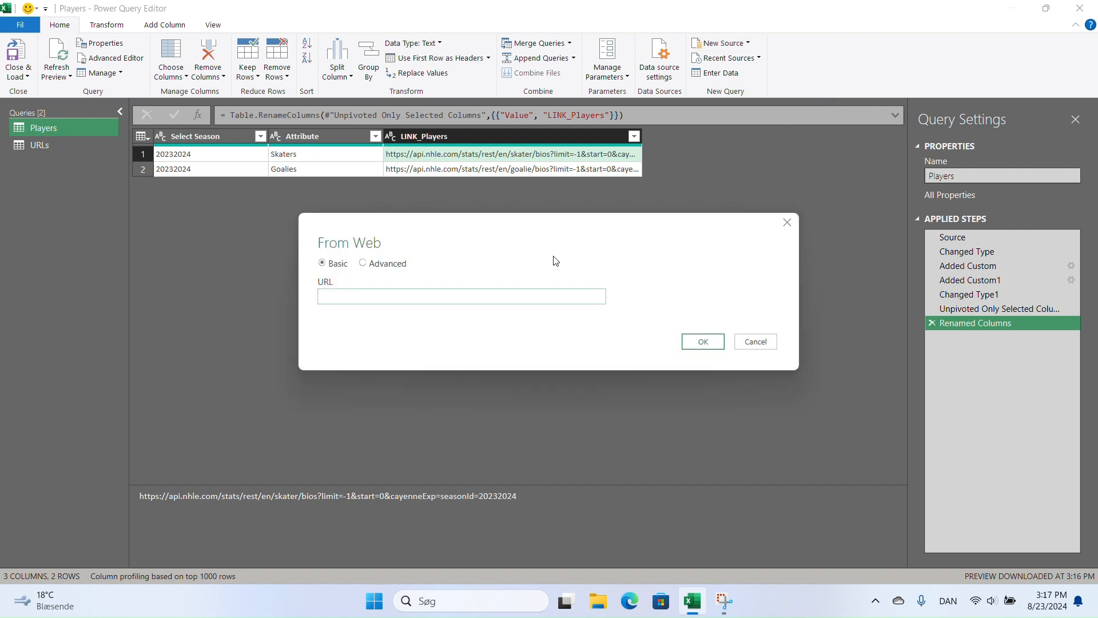
key("ctrl+v")
left_click(703, 342)
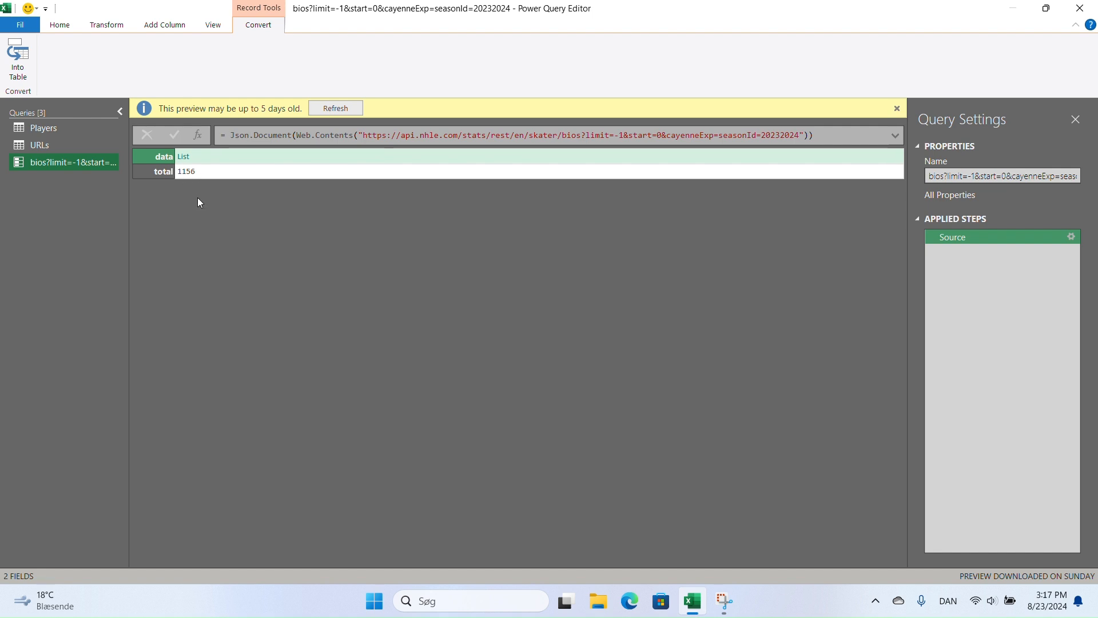
Drill into the data list of the bios query and convert it to a table with no delimiter and extra columns shown as errors
left_click(183, 157)
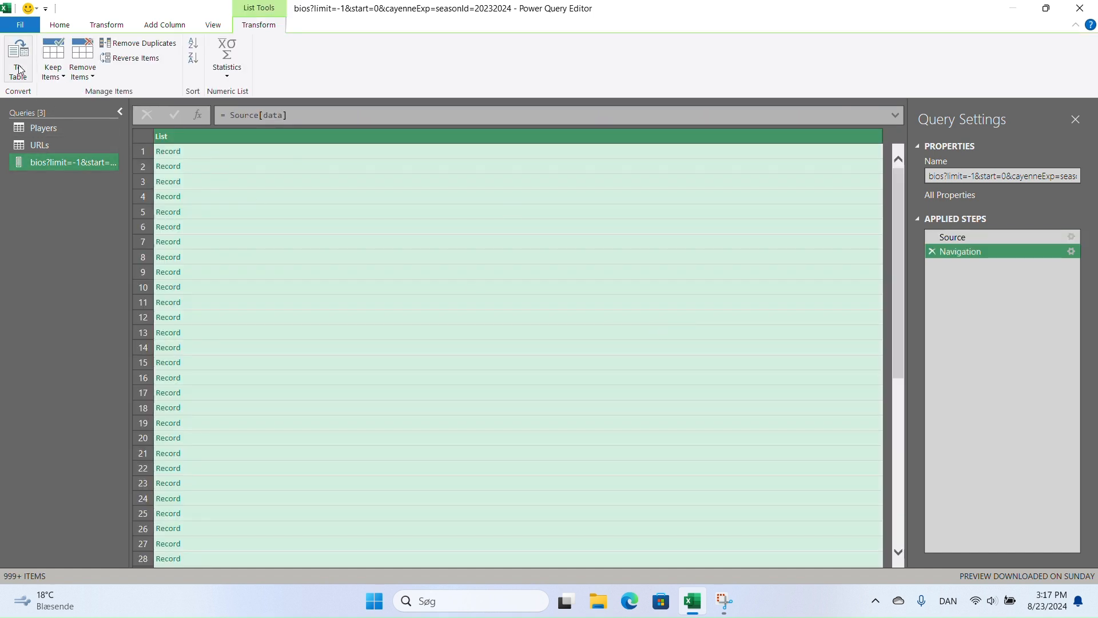
left_click(19, 68)
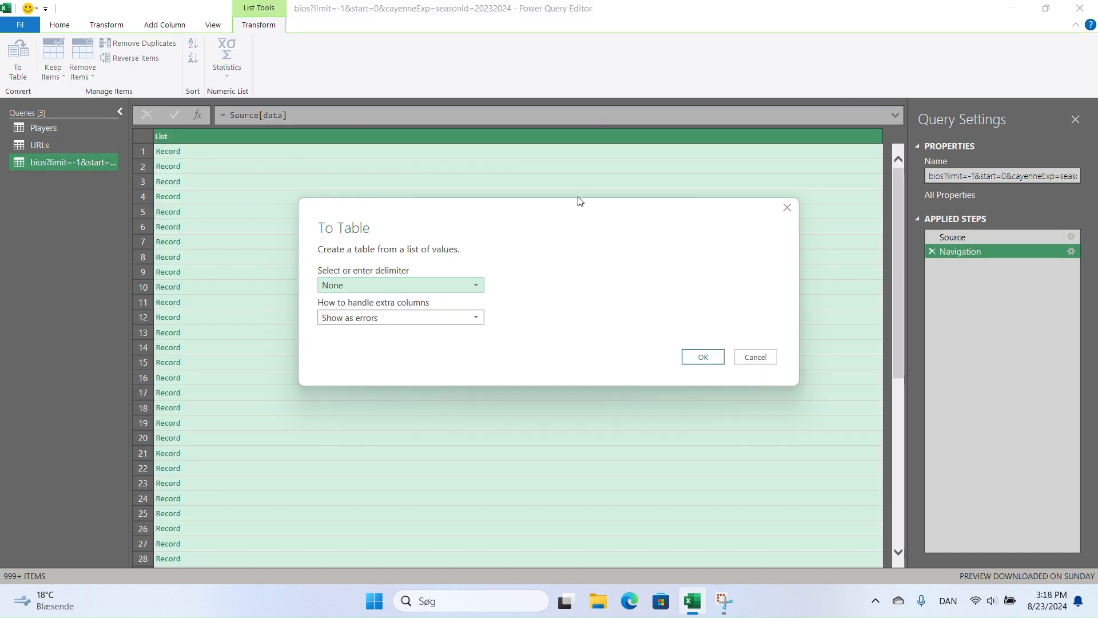
left_click(695, 355)
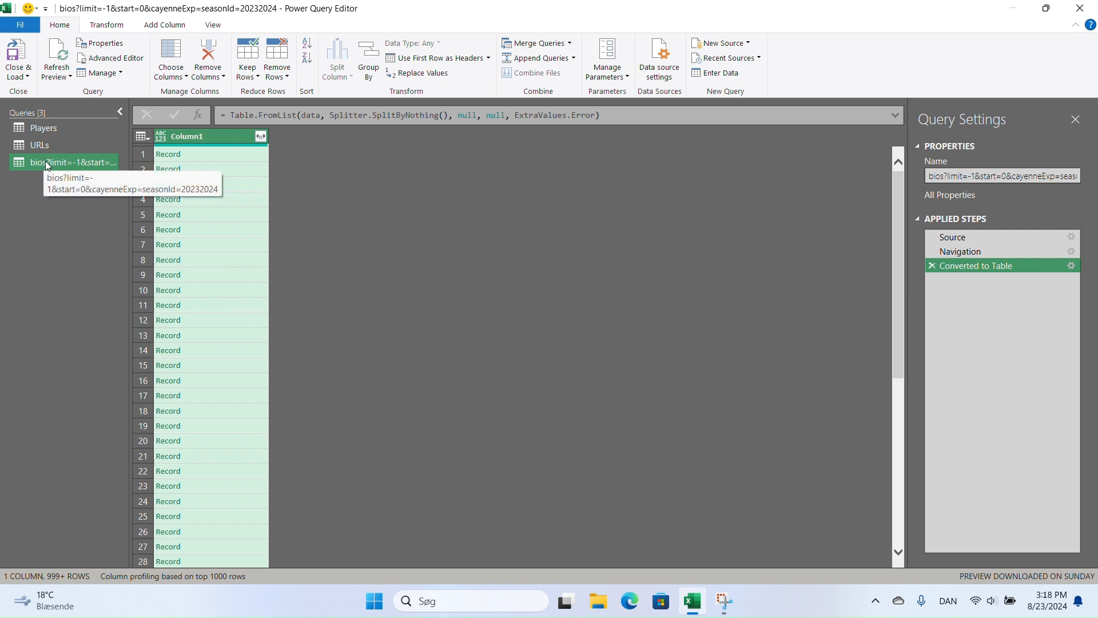
Create a required Text parameter named LINK_Players with the copied skater URL as its current value
left_click(608, 73)
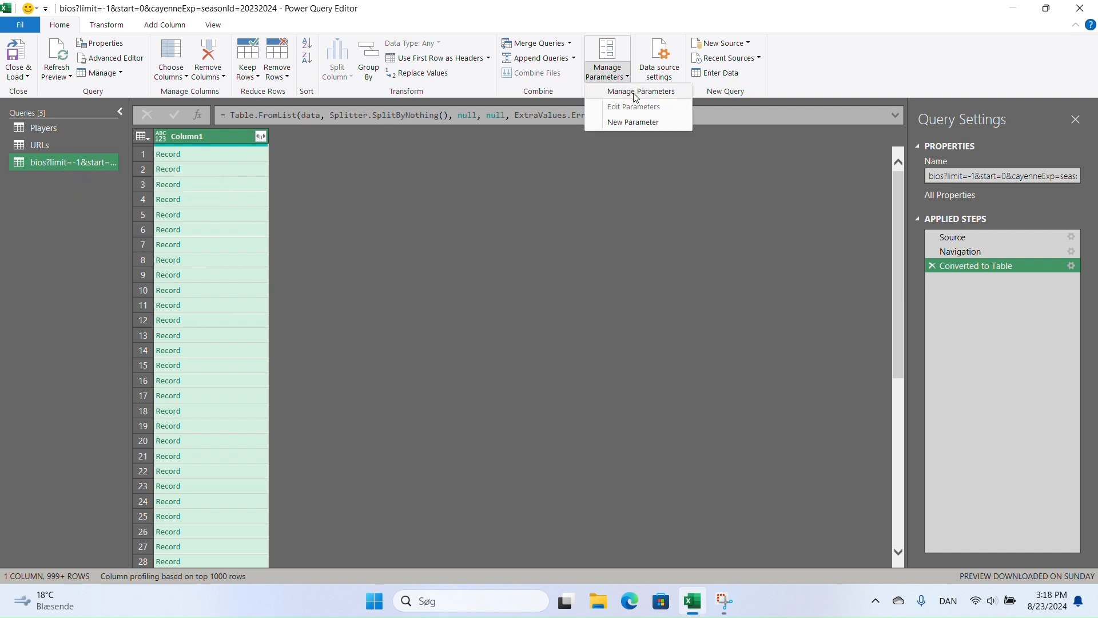
left_click(645, 121)
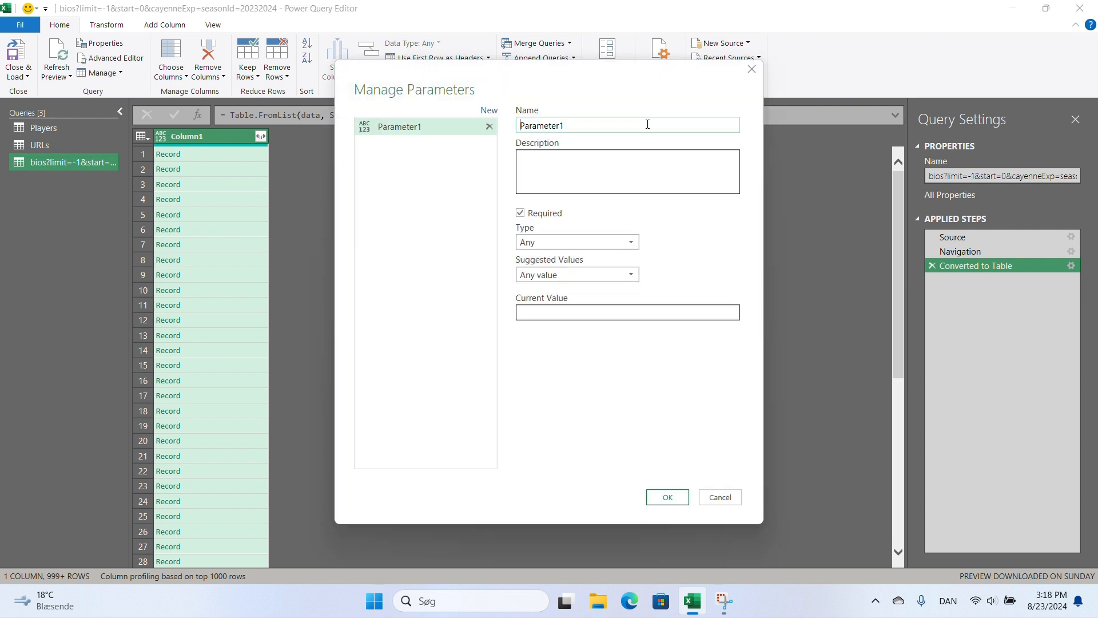
double_click(577, 127)
type("LINK_Players")
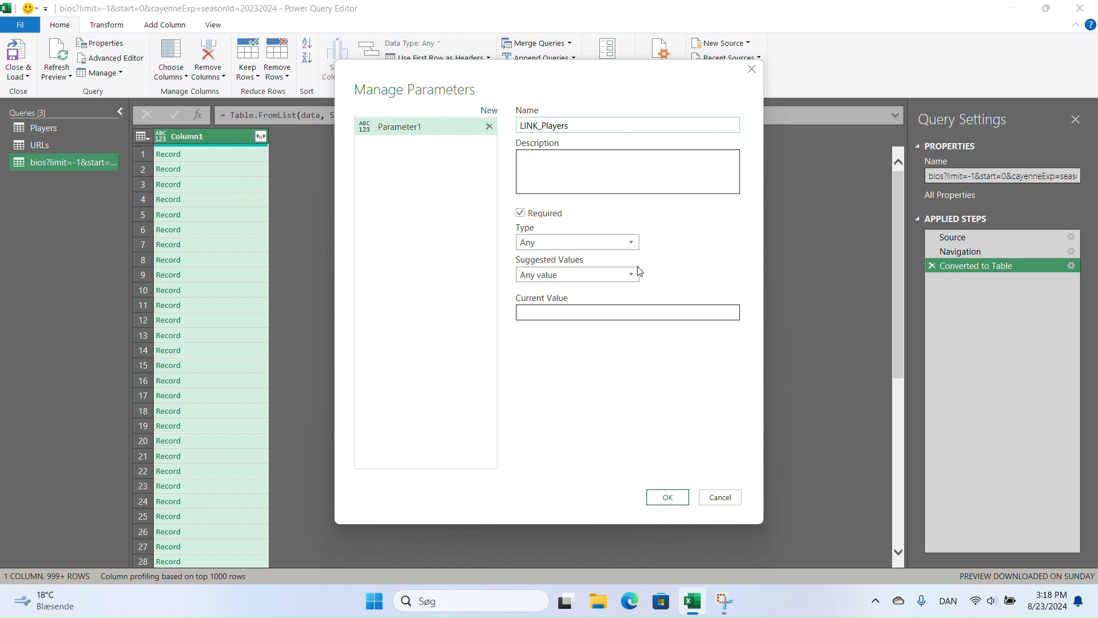
left_click(600, 243)
left_click(554, 357)
left_click(566, 314)
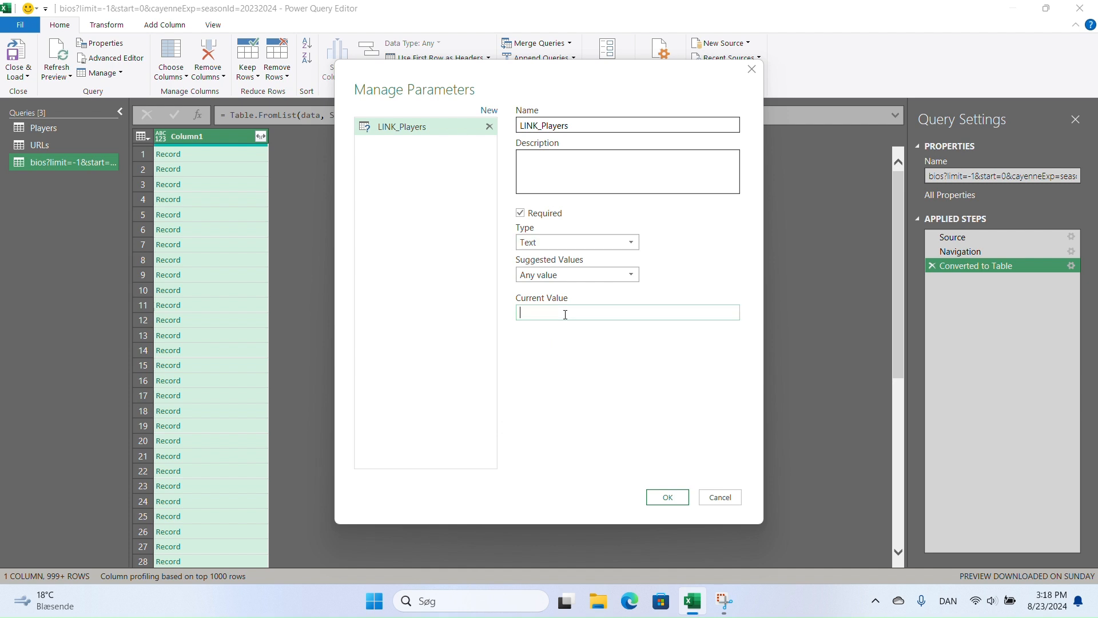
key("ctrl+v")
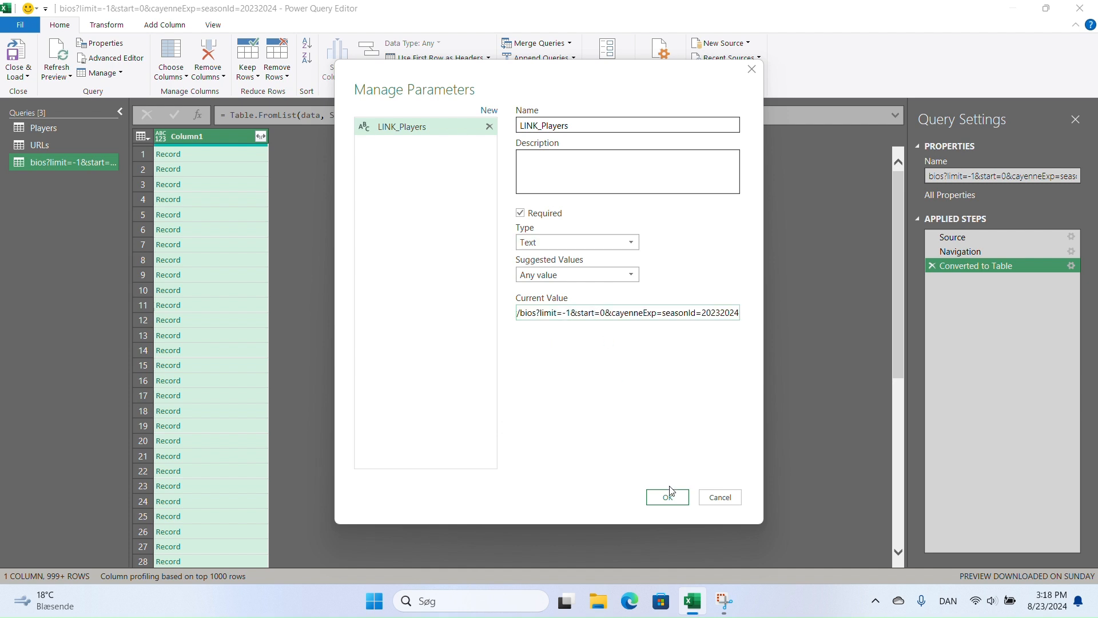
left_click(668, 497)
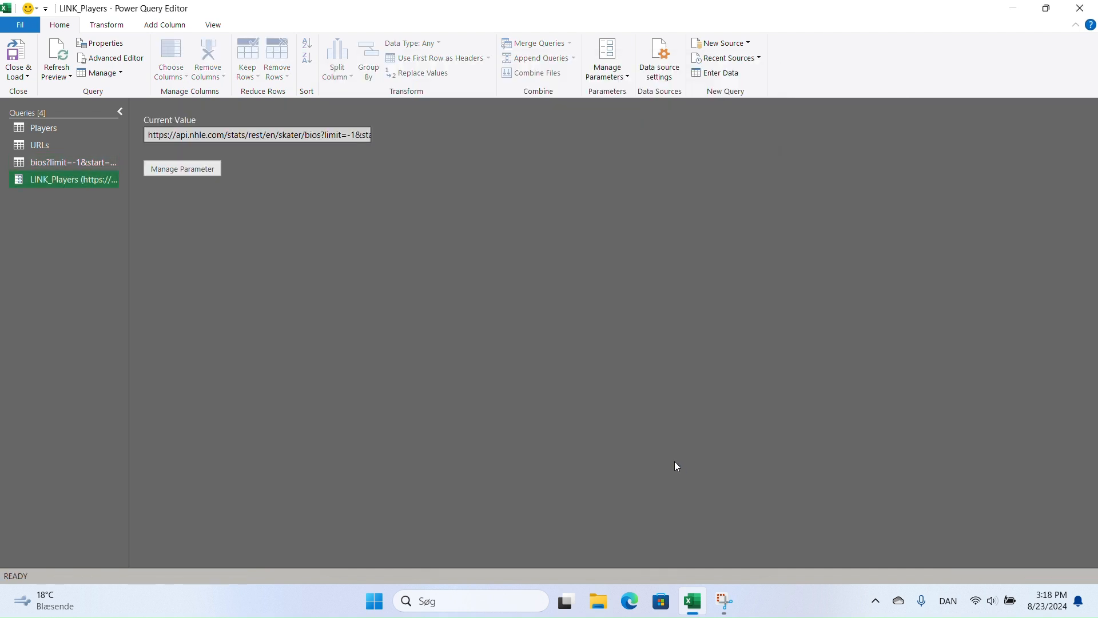
Replace the hard-coded URL in the bios query's Source formula with the LINK_Players parameter
left_click(51, 164)
left_click(974, 236)
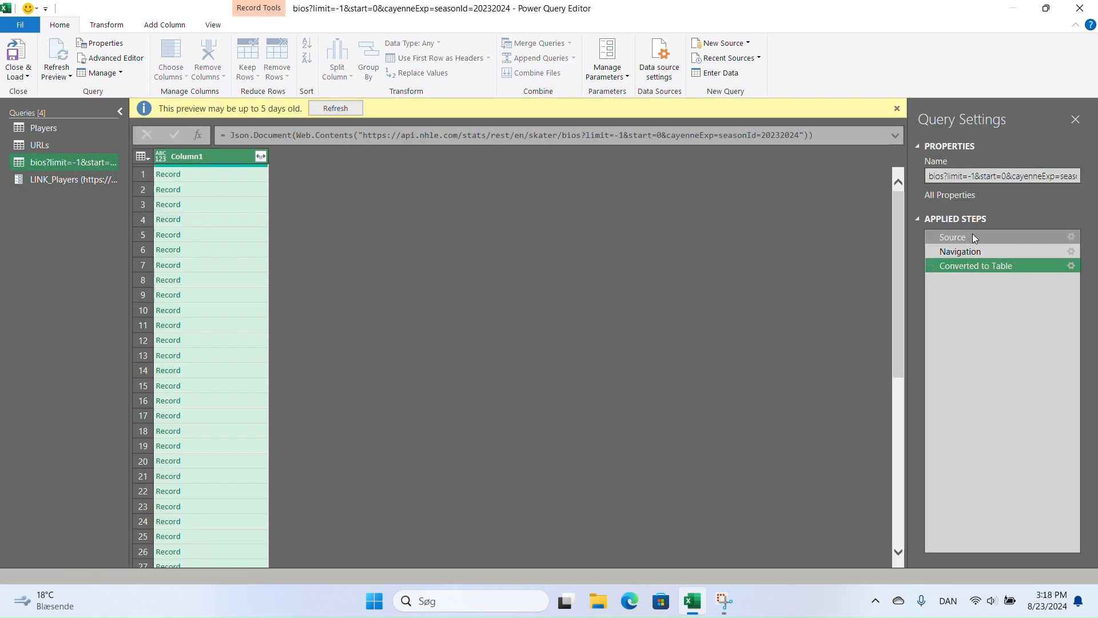
left_click_drag(804, 113, 359, 115)
type("LINK")
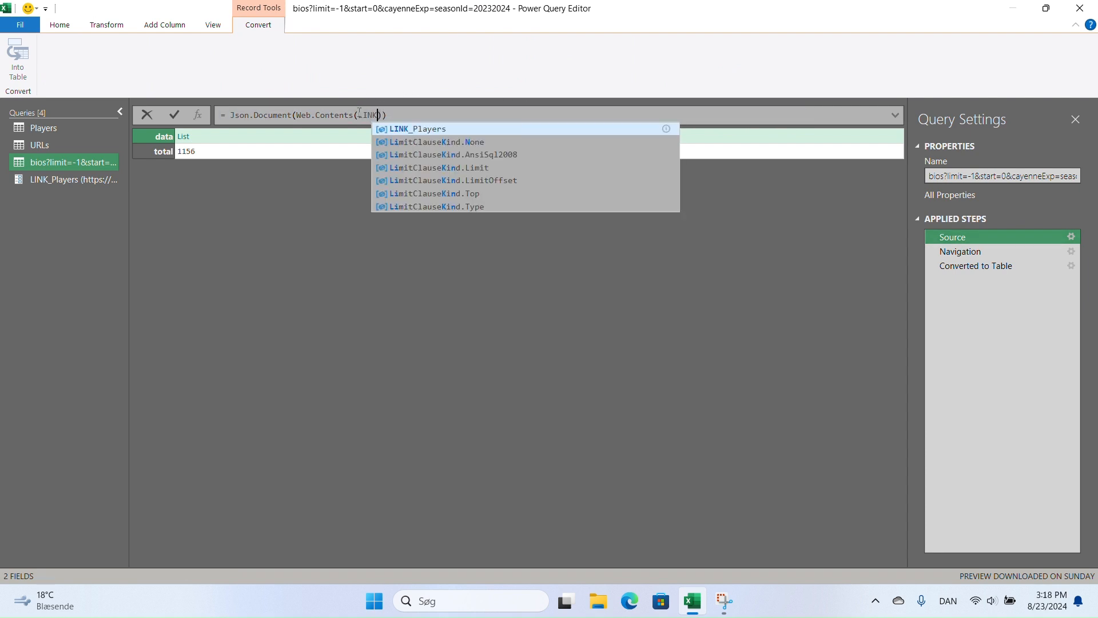
key("Tab")
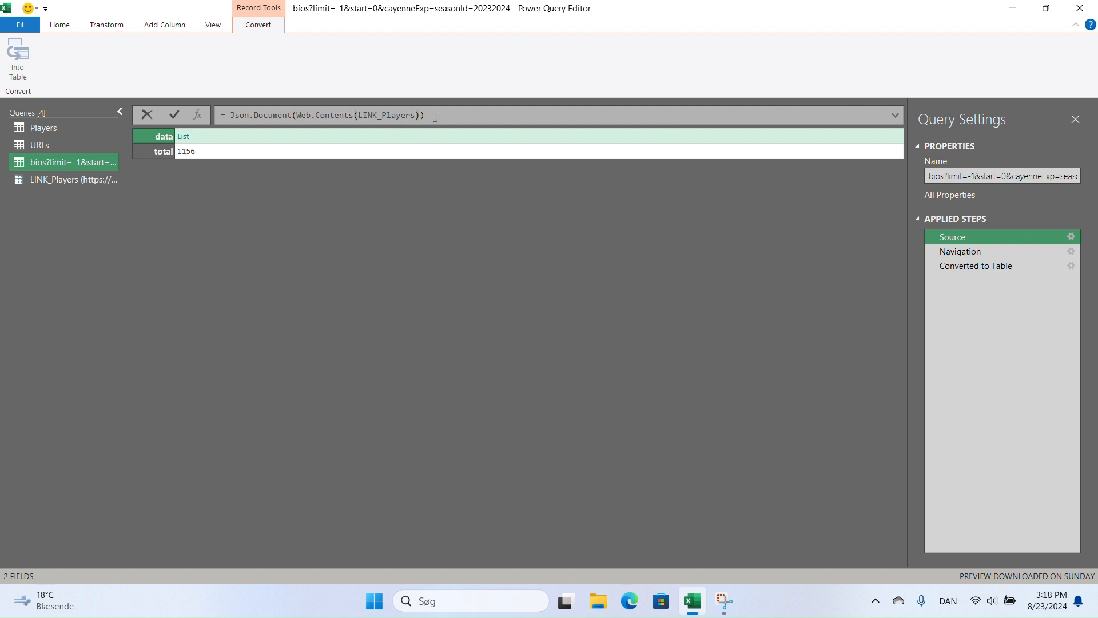
key("Return")
Create a function named fnPlayers from the bios query, using LINK_Players as its parameter
right_click(67, 161)
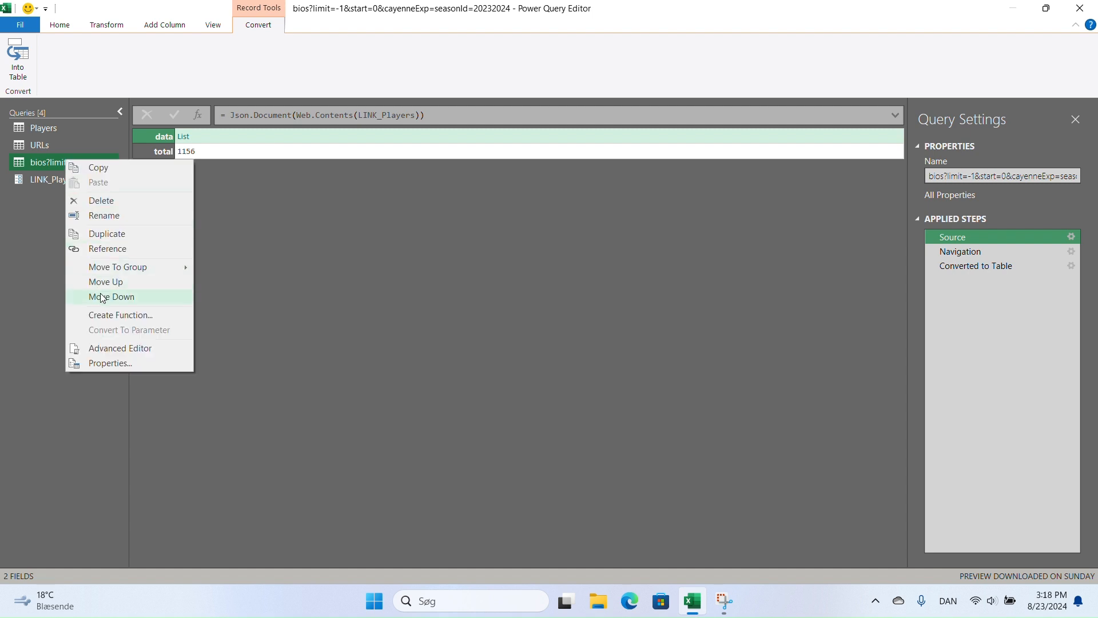
left_click(114, 316)
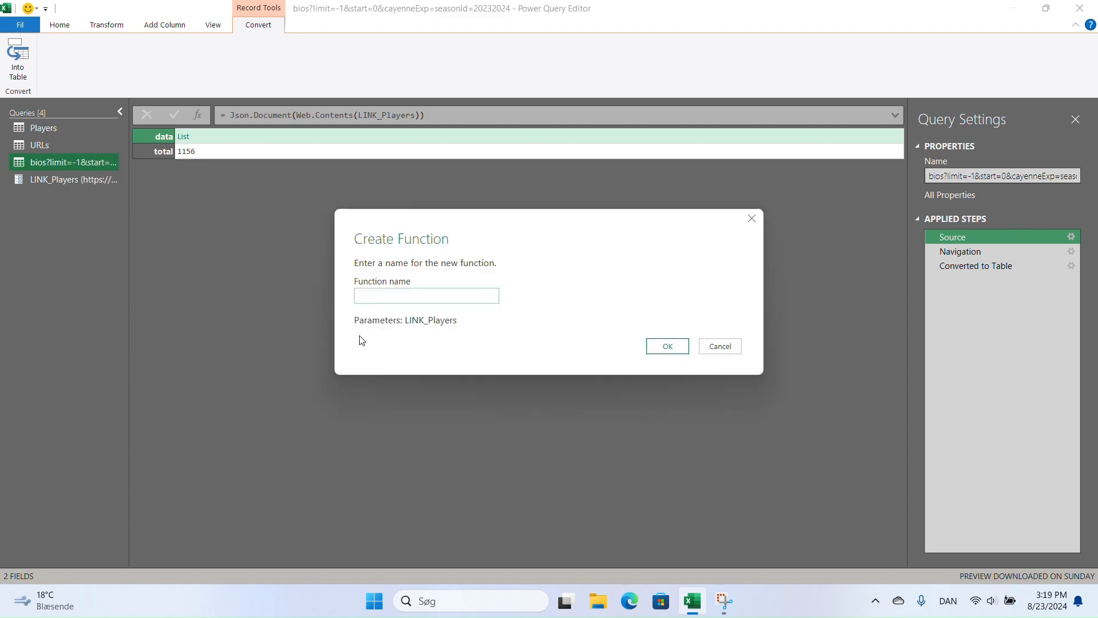
type("fnPlayers")
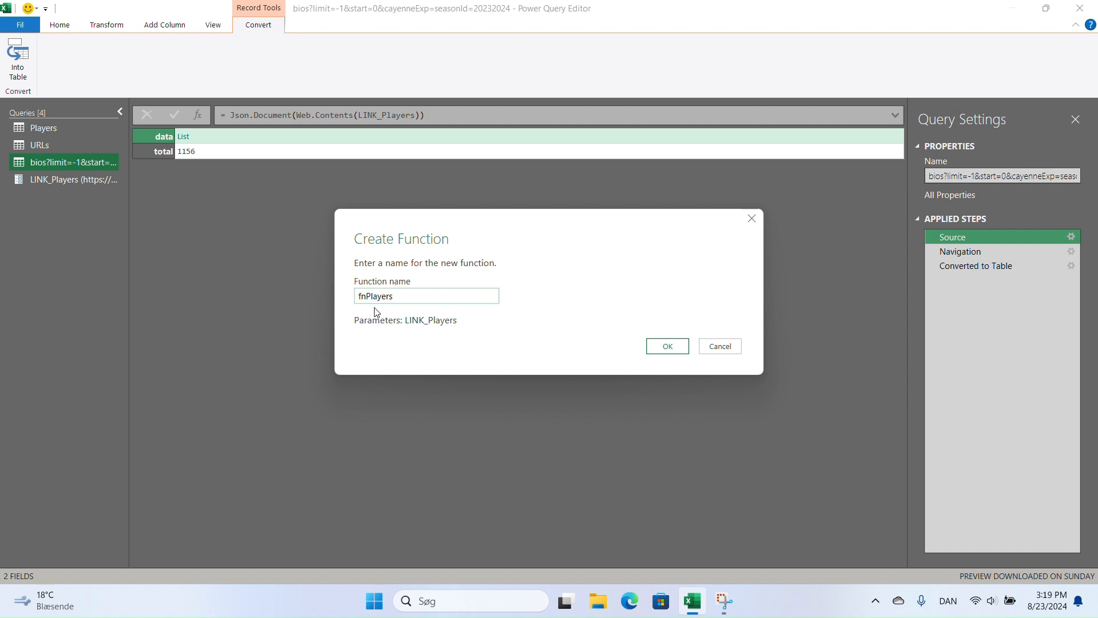
key("Return")
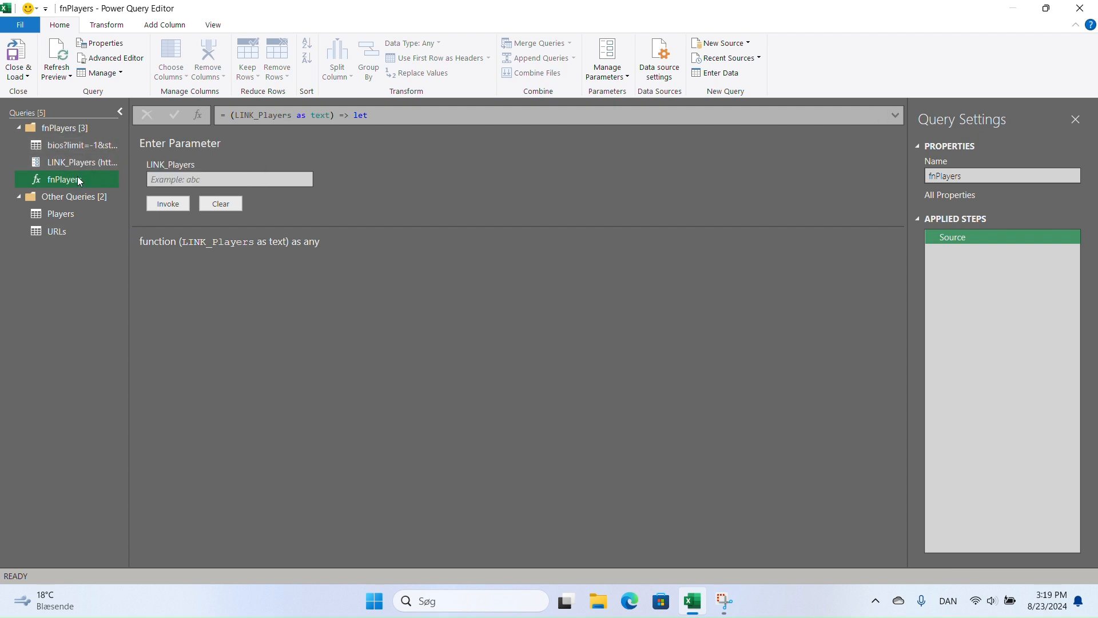
Delete the bios query from the fnPlayers group
left_click(80, 144)
left_click_drag(961, 251, 284, 297)
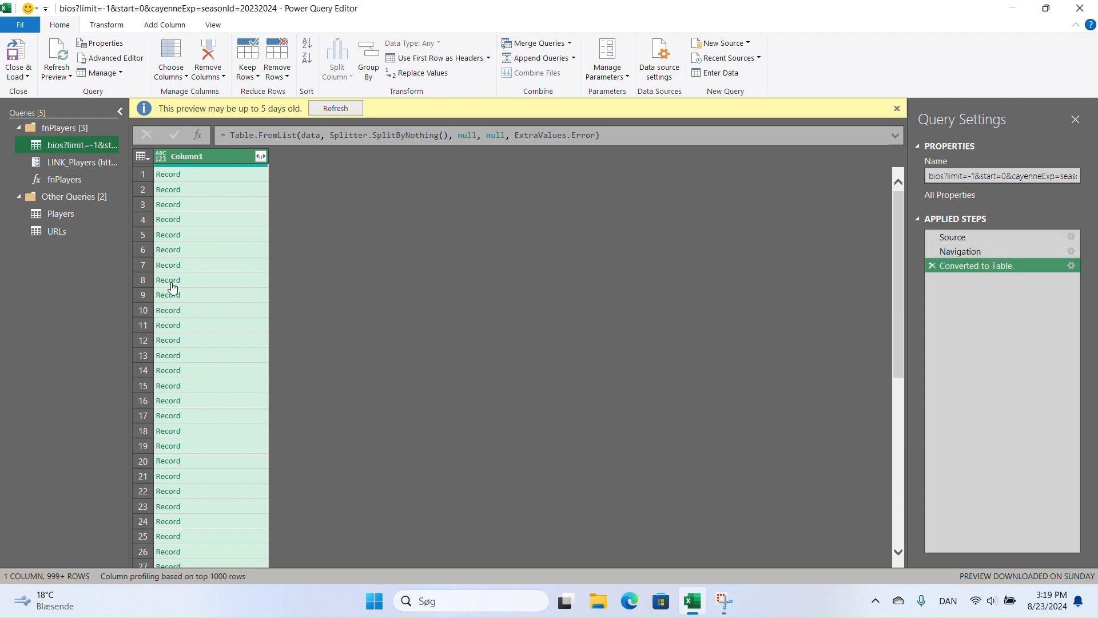
right_click(82, 144)
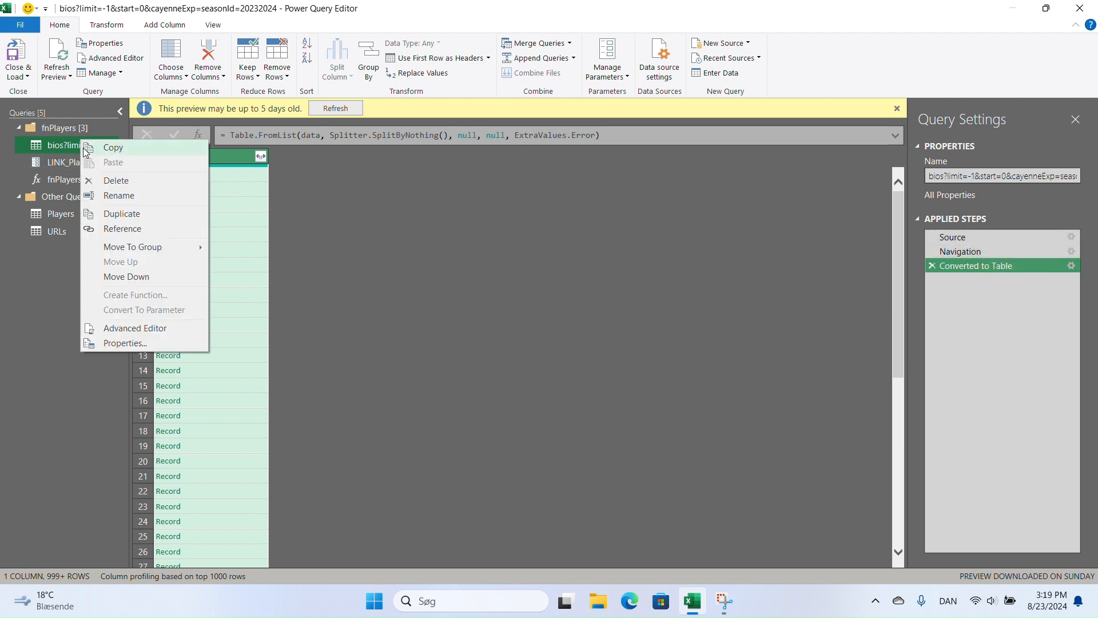
left_click(112, 180)
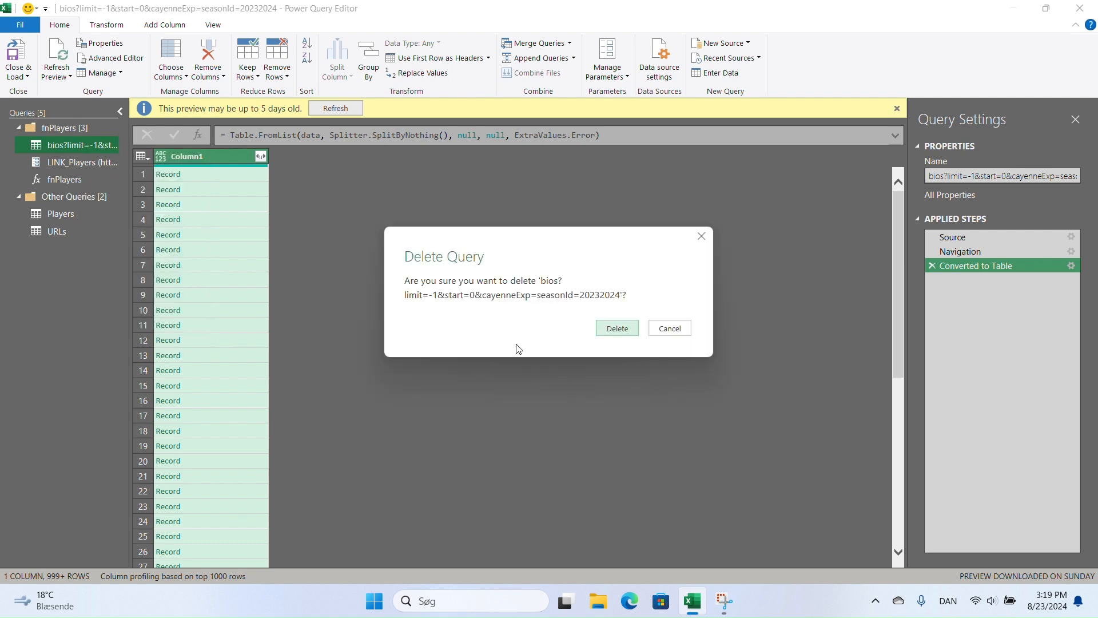
left_click(628, 330)
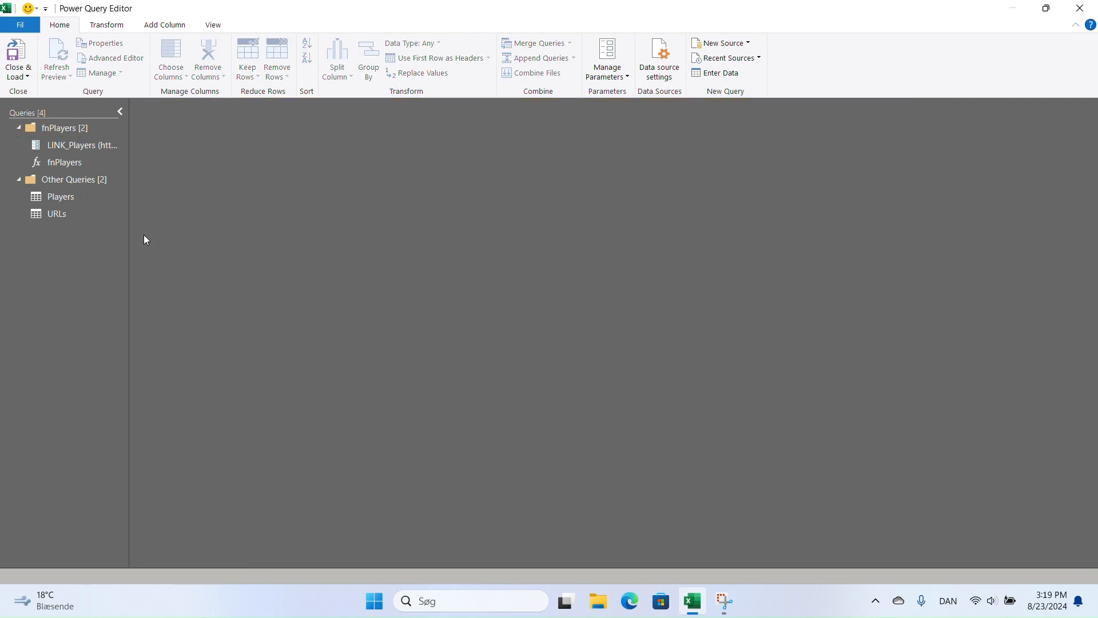
Invoke fnPlayers on the LINK_Players column of the Players query as a new column named fnPlayers, and expand its Column1 with the name prefix kept
left_click(65, 213)
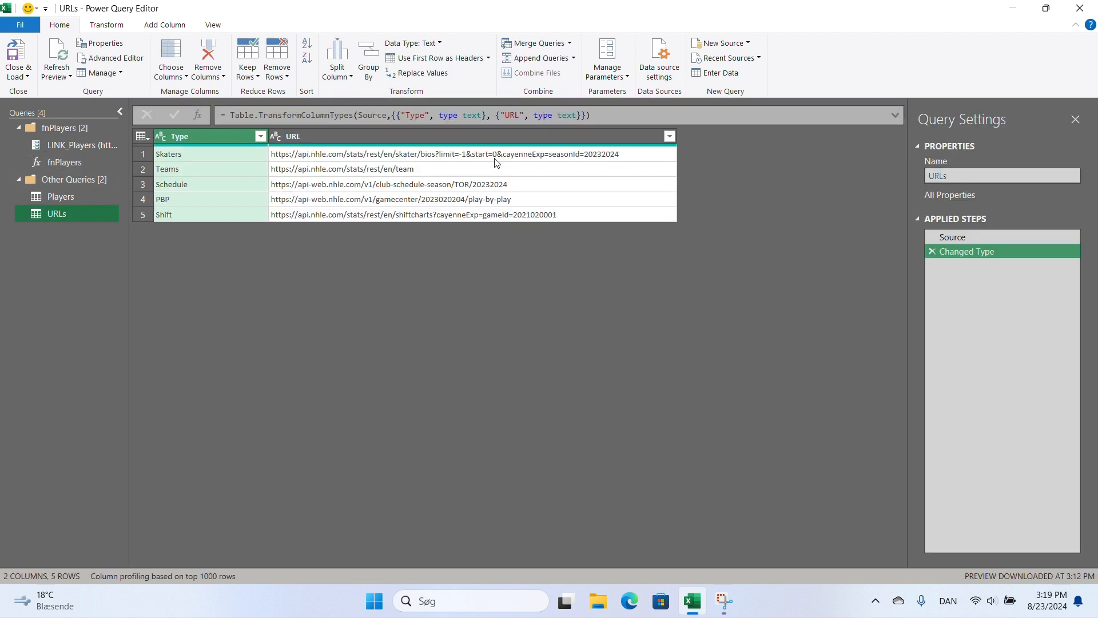
left_click(86, 198)
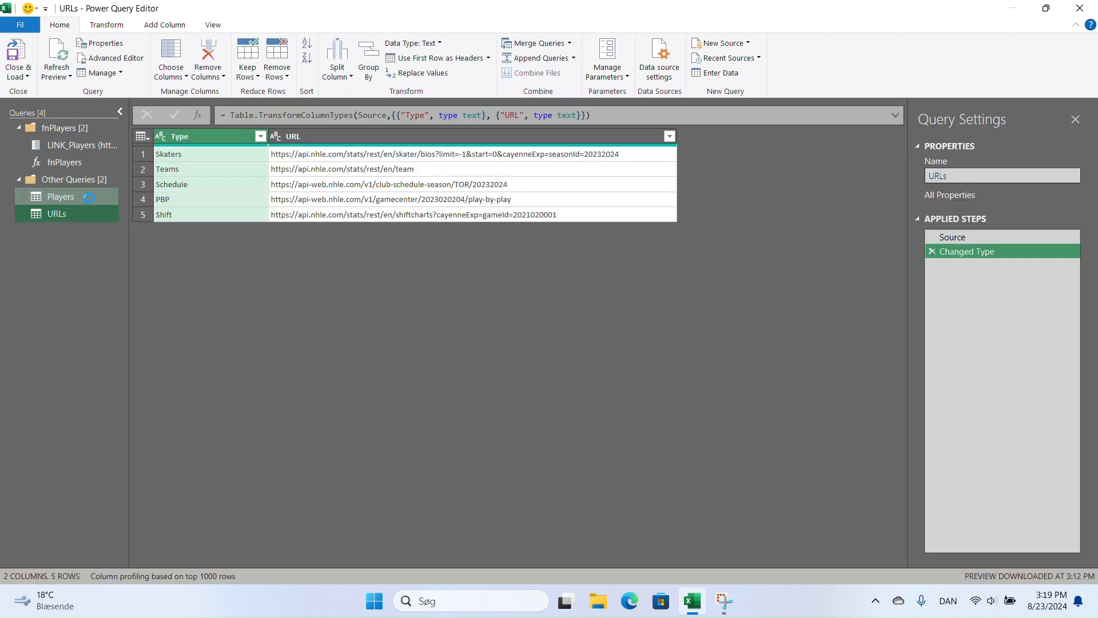
left_click(535, 137)
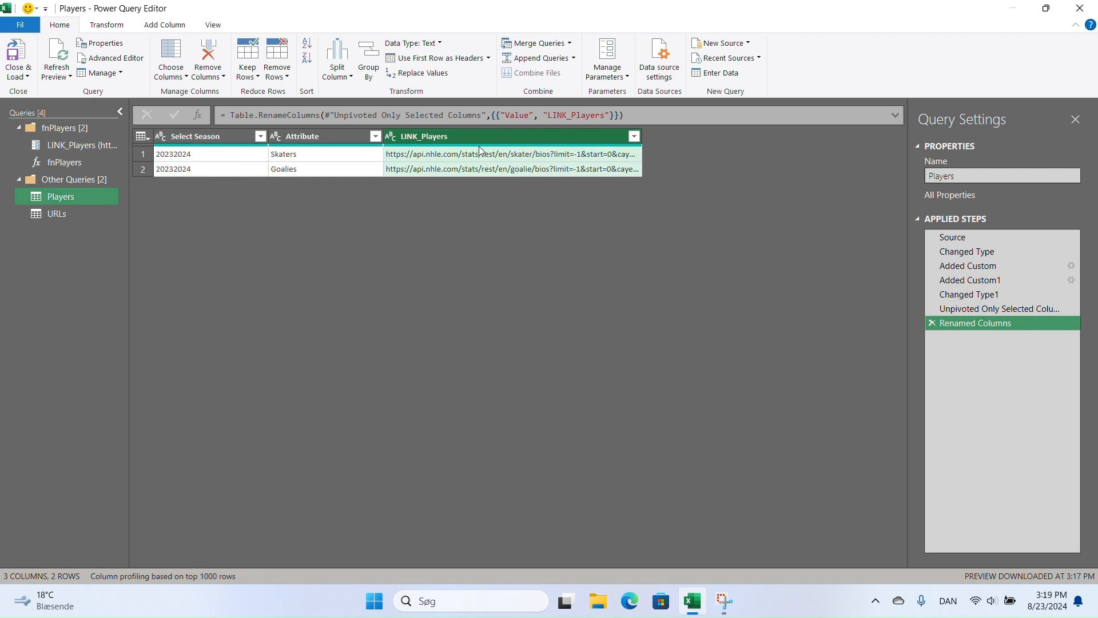
mouse_move(482, 151)
left_click(165, 25)
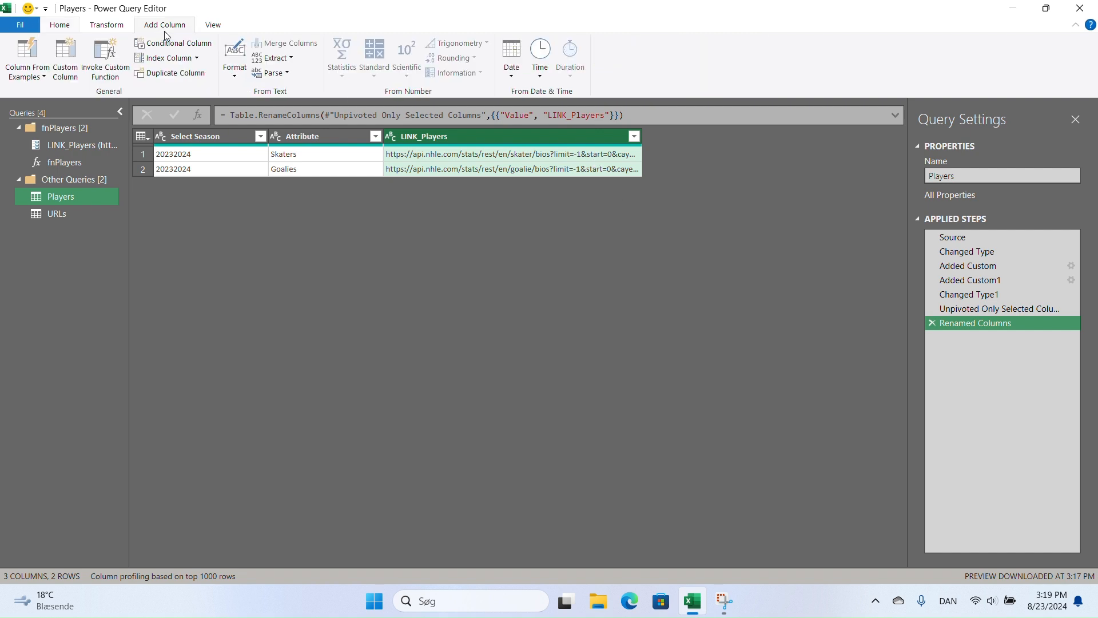
left_click(113, 52)
left_click(413, 310)
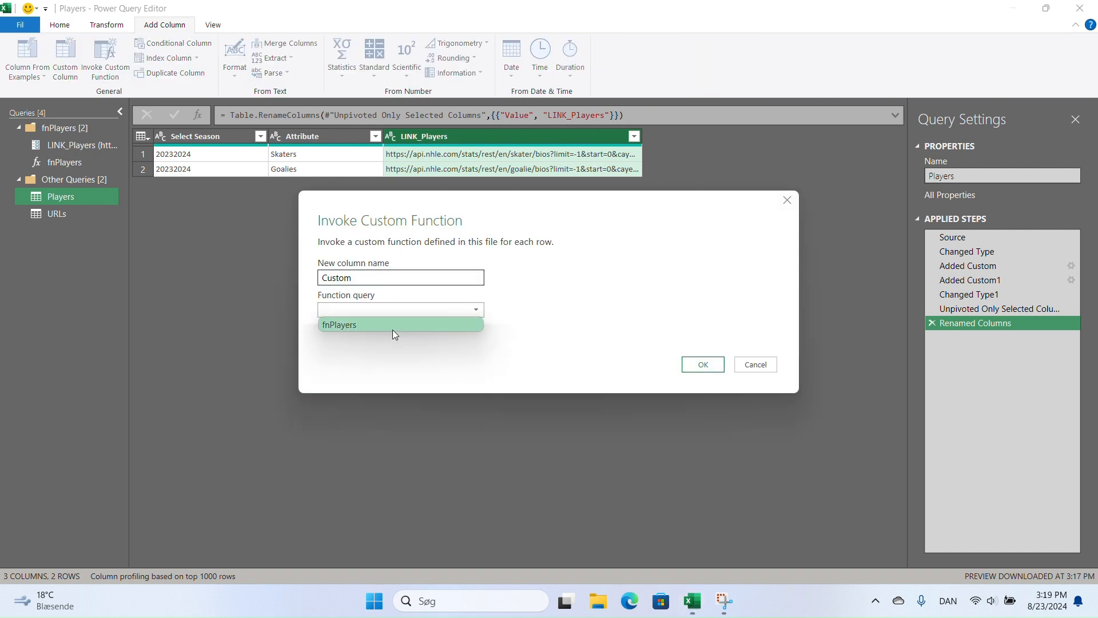
left_click(393, 326)
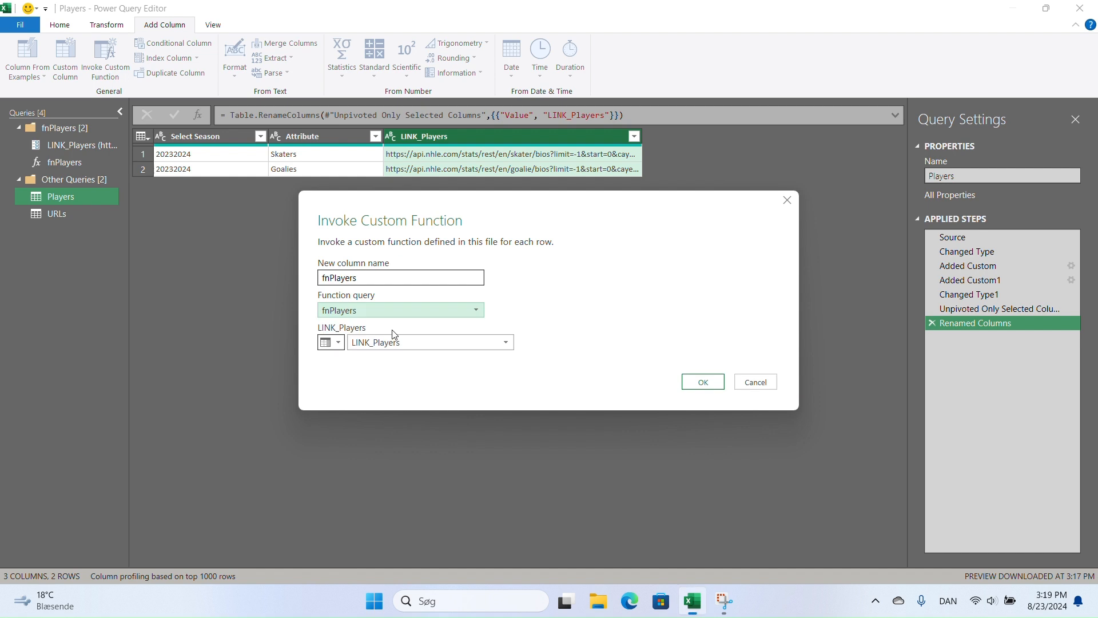
left_click(718, 383)
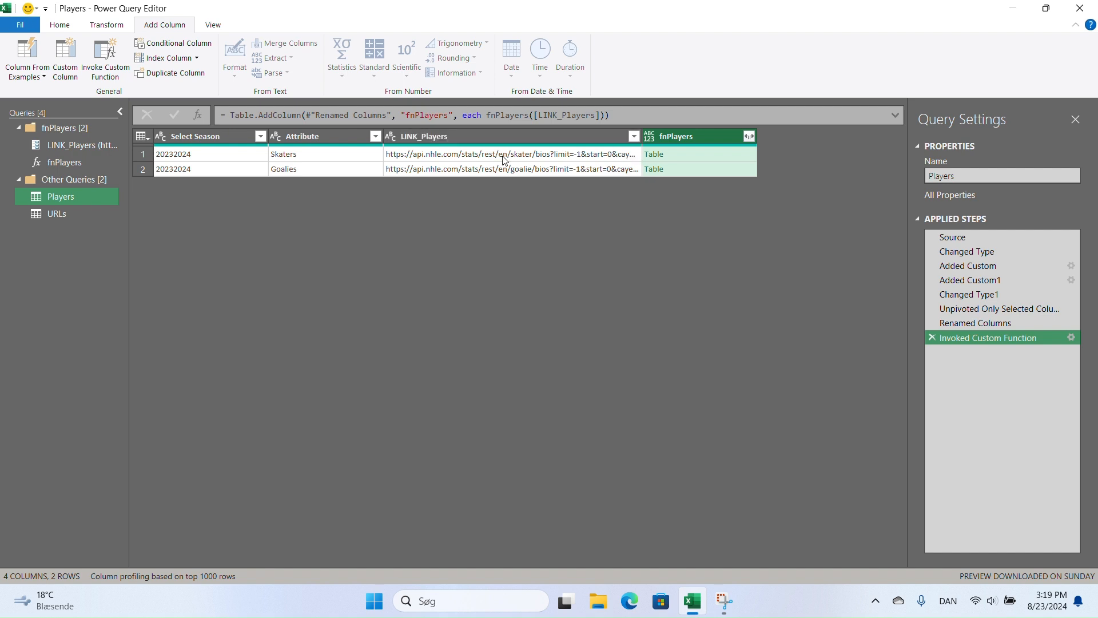
left_click(747, 140)
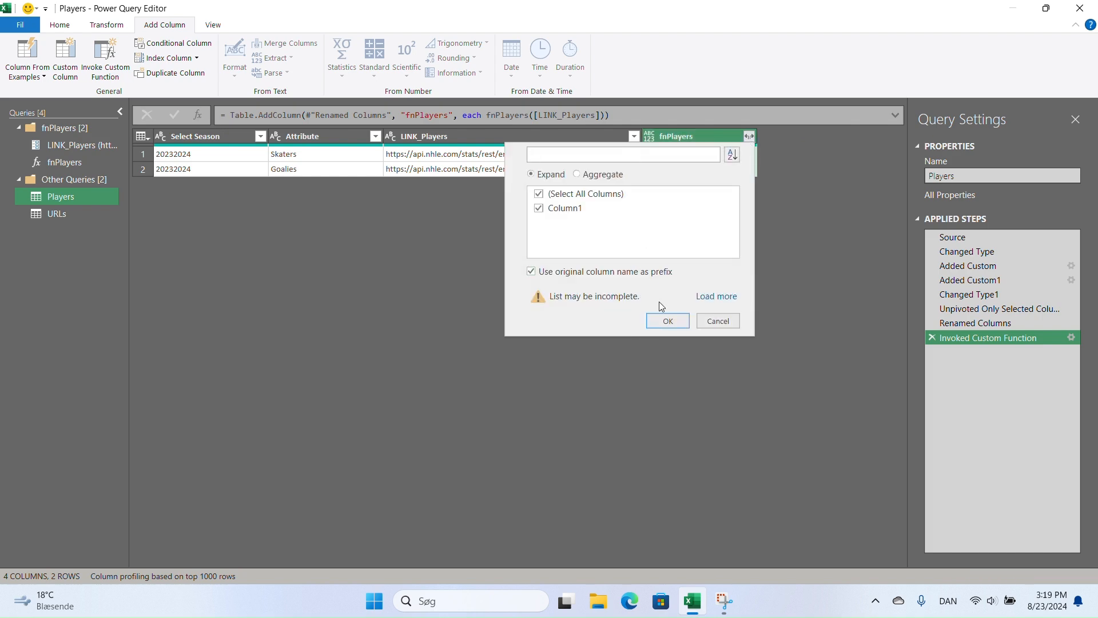
left_click(665, 322)
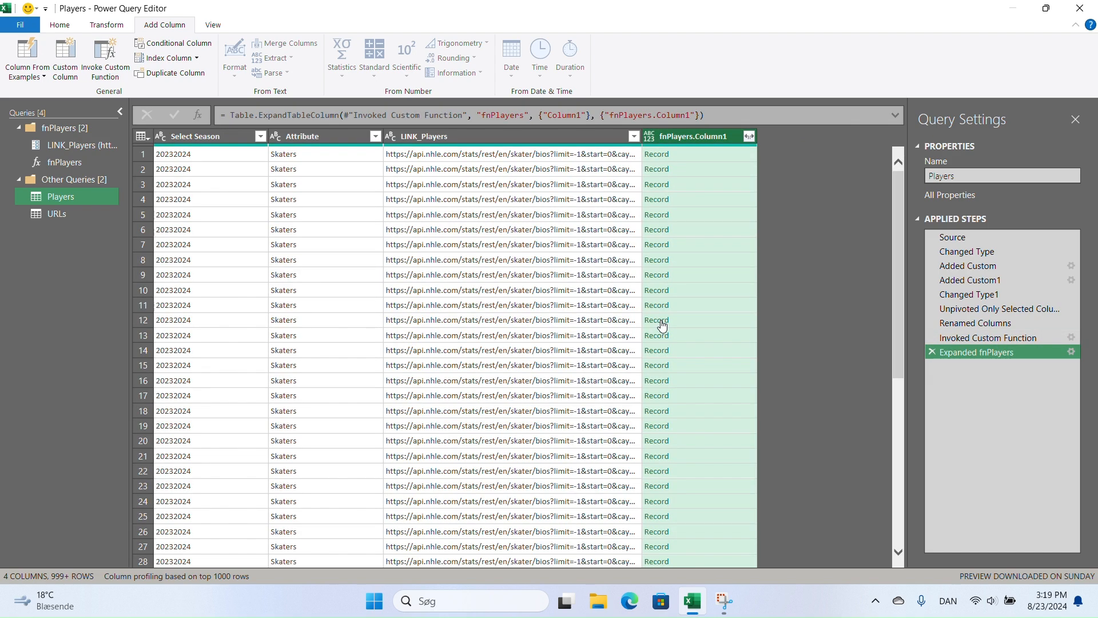
Set up the expansion of the fnPlayers.Column1 records without name prefix, loading all fields and choosing only birthDate, draftOverall, draftYear and height
left_click(748, 139)
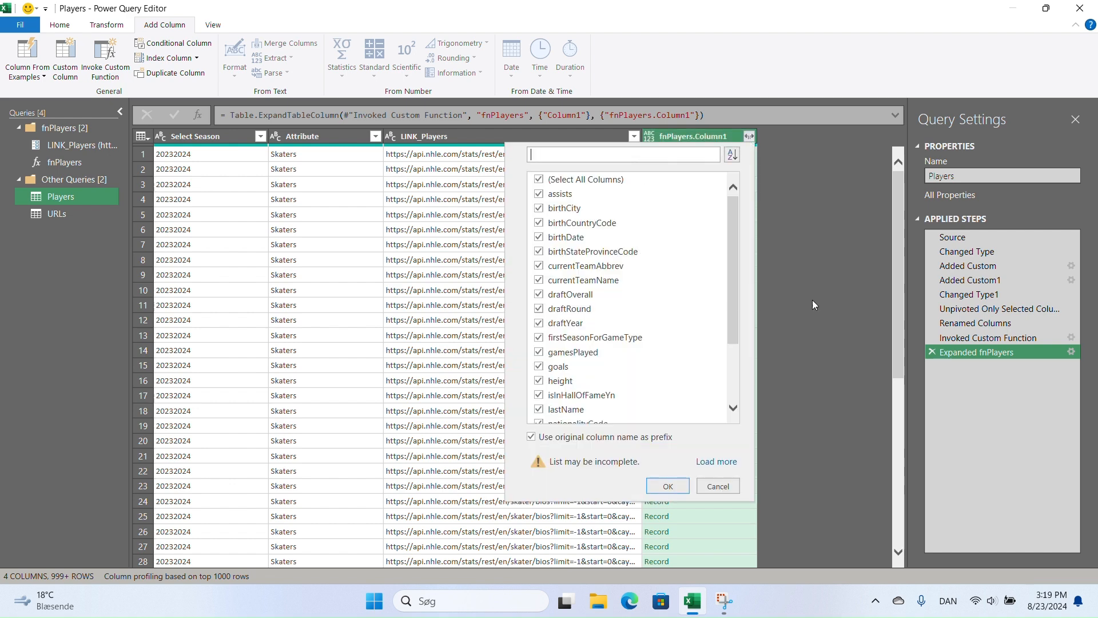
left_click(532, 437)
left_click(709, 463)
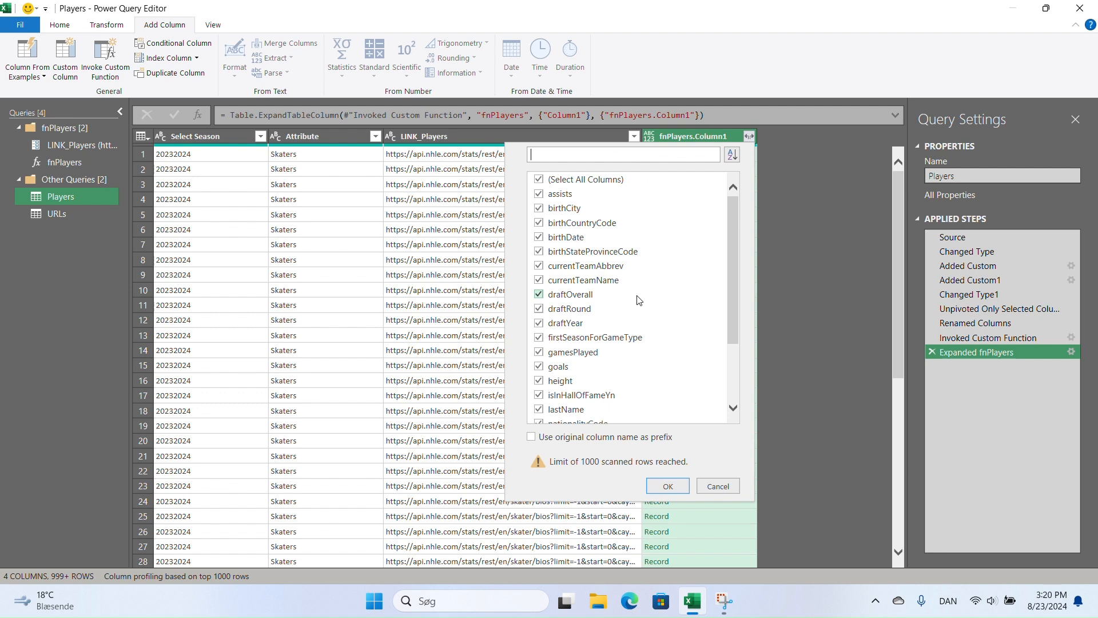
left_click(539, 180)
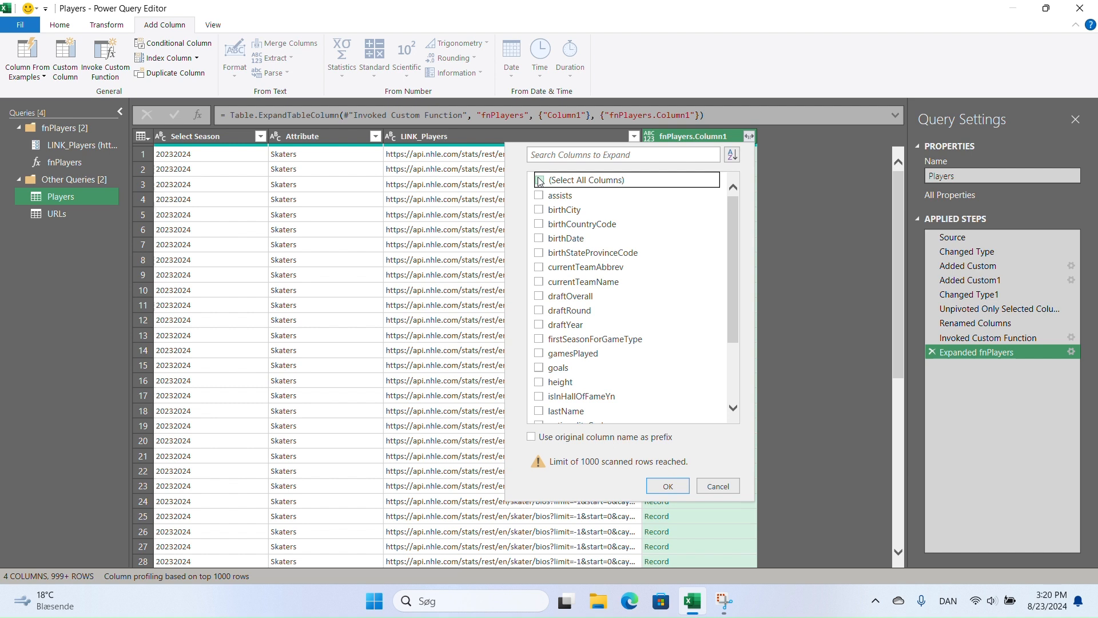
left_click(539, 238)
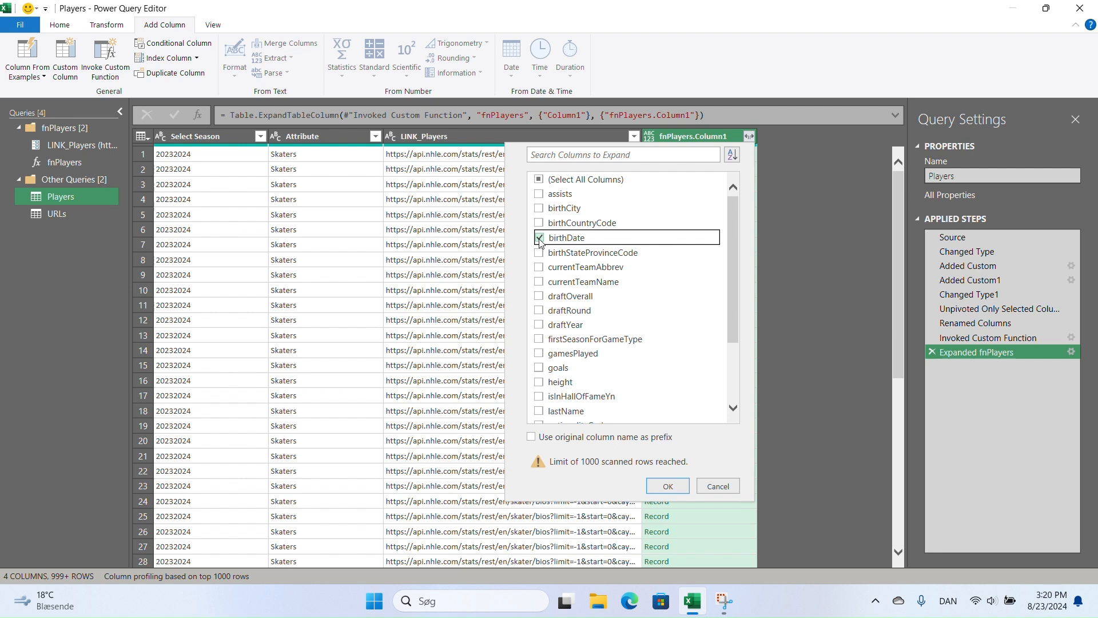
left_click(539, 296)
left_click(540, 324)
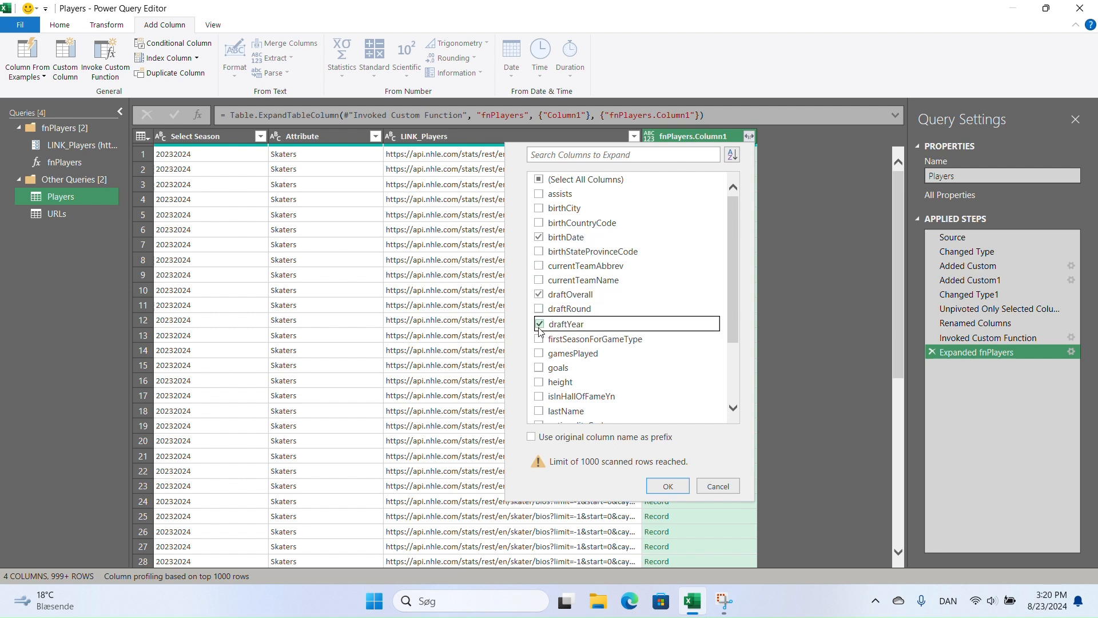
left_click(540, 382)
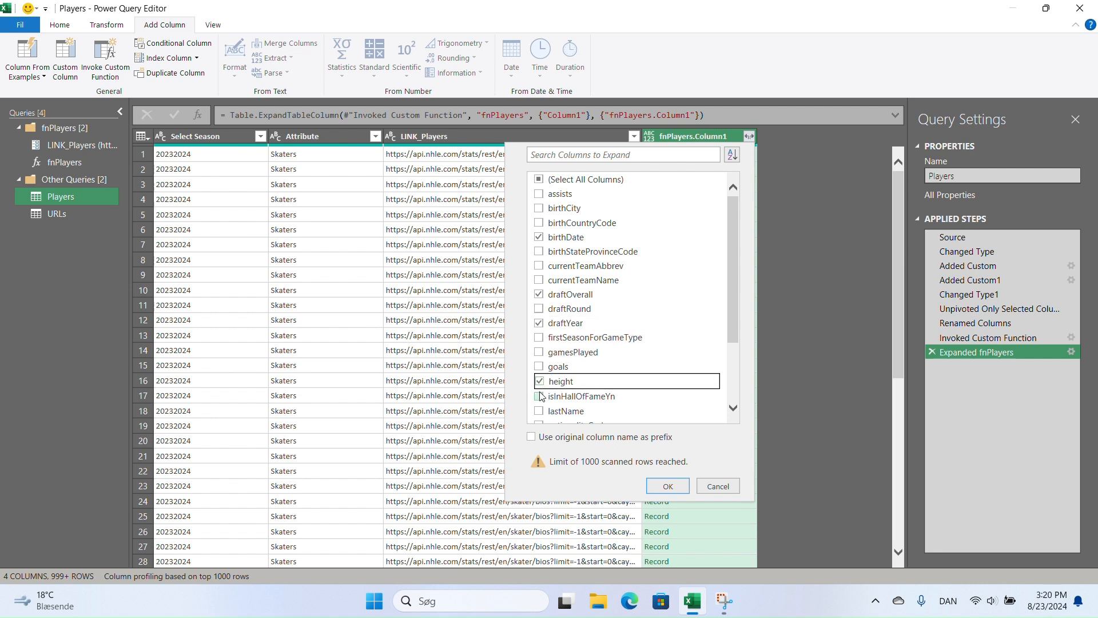
Also include nationalityCode, playerId, positionCode, shootsCatches, skaterFullName and weight, and expand the records into columns
scroll(615, 380, "down", 3)
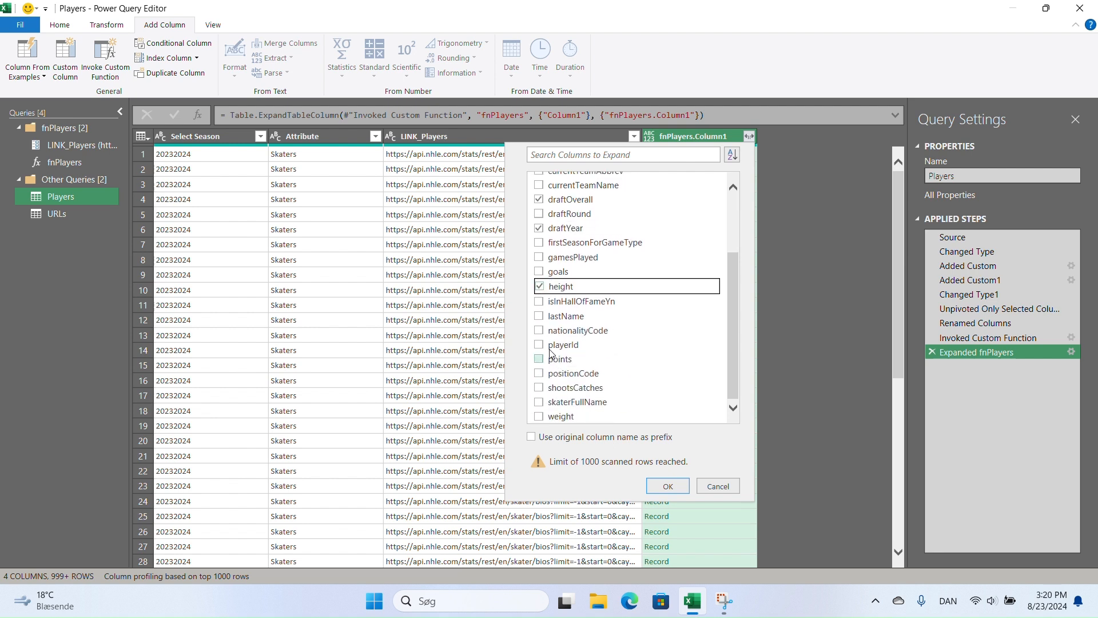
left_click(541, 345)
left_click(539, 330)
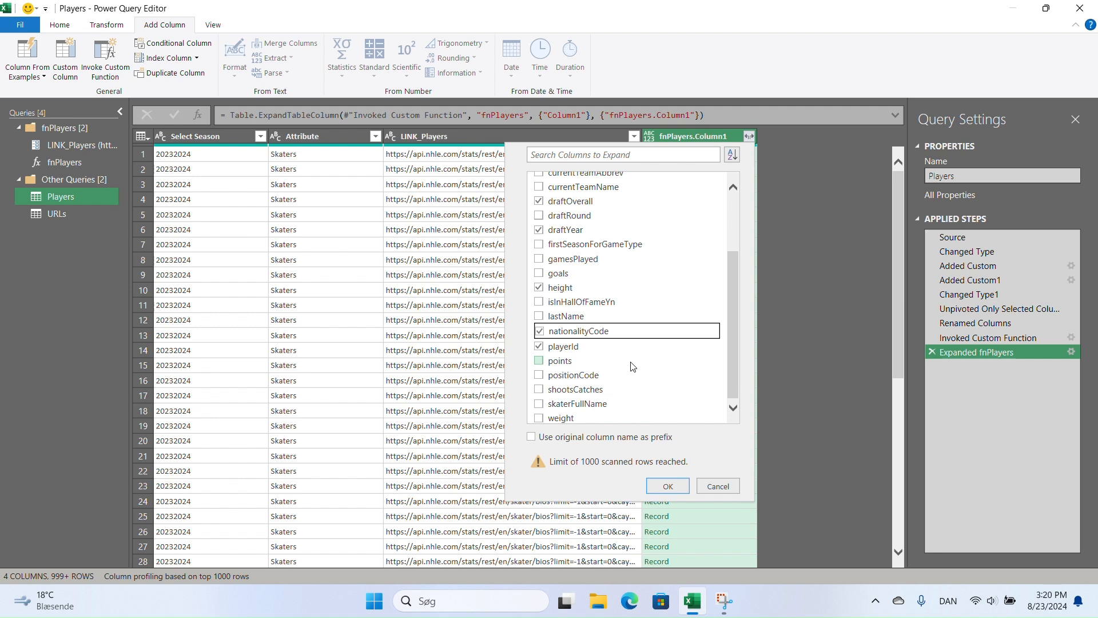
left_click(541, 375)
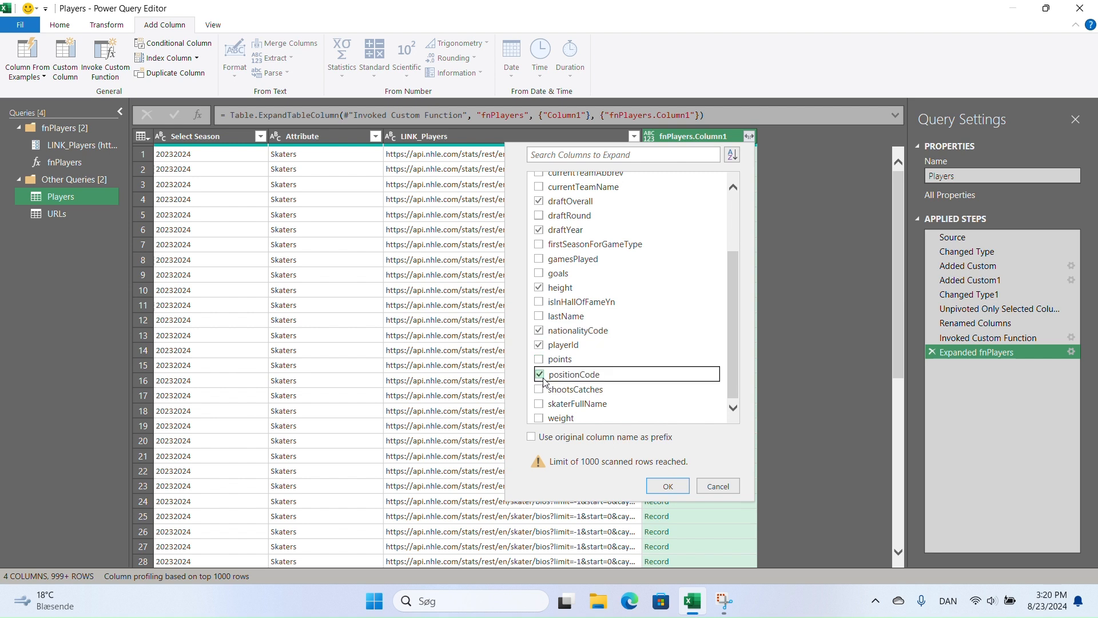
left_click(540, 390)
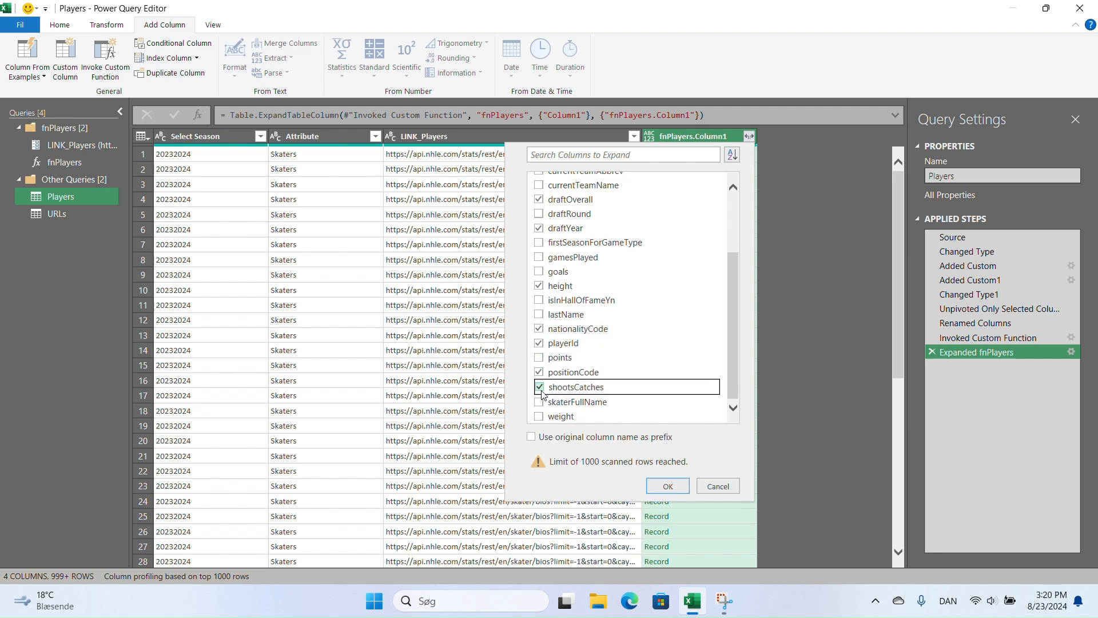
left_click(539, 403)
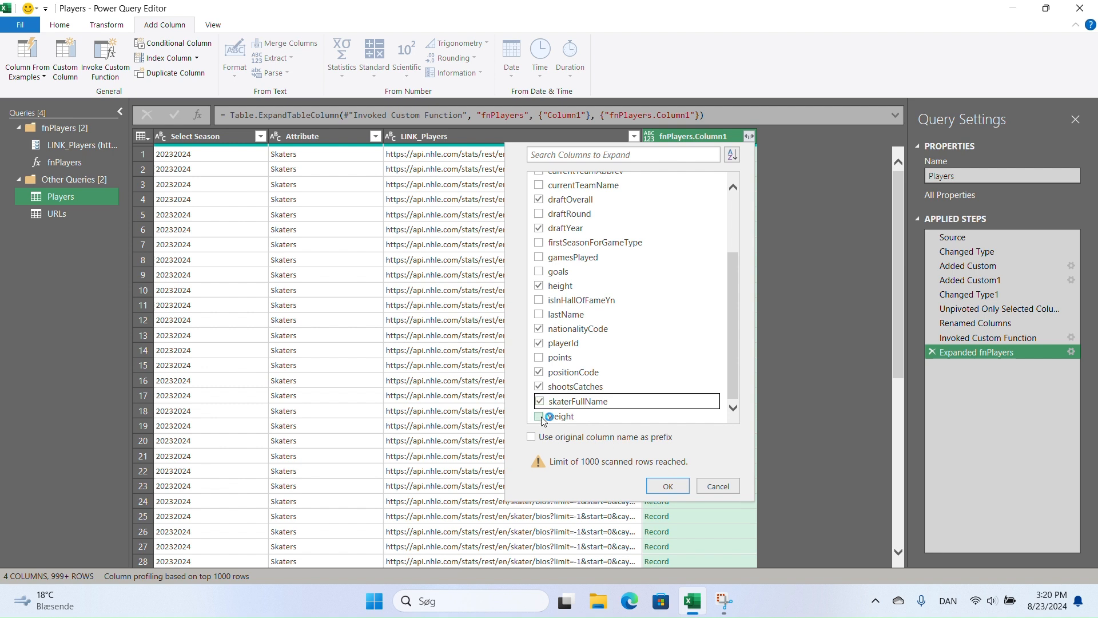
left_click(541, 418)
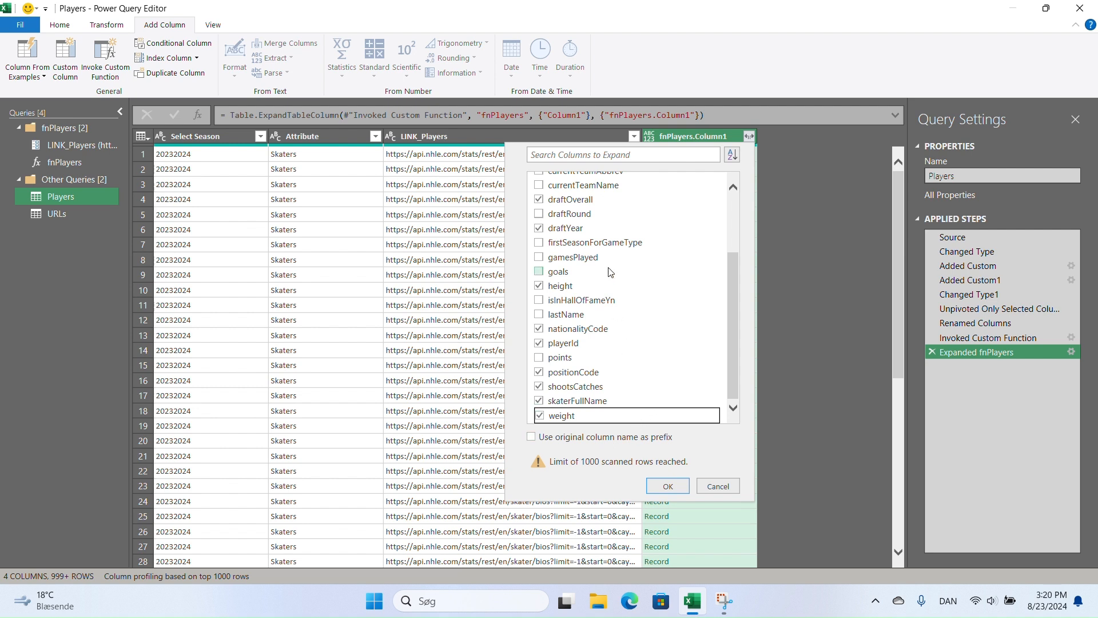
left_click_drag(731, 277, 746, 296)
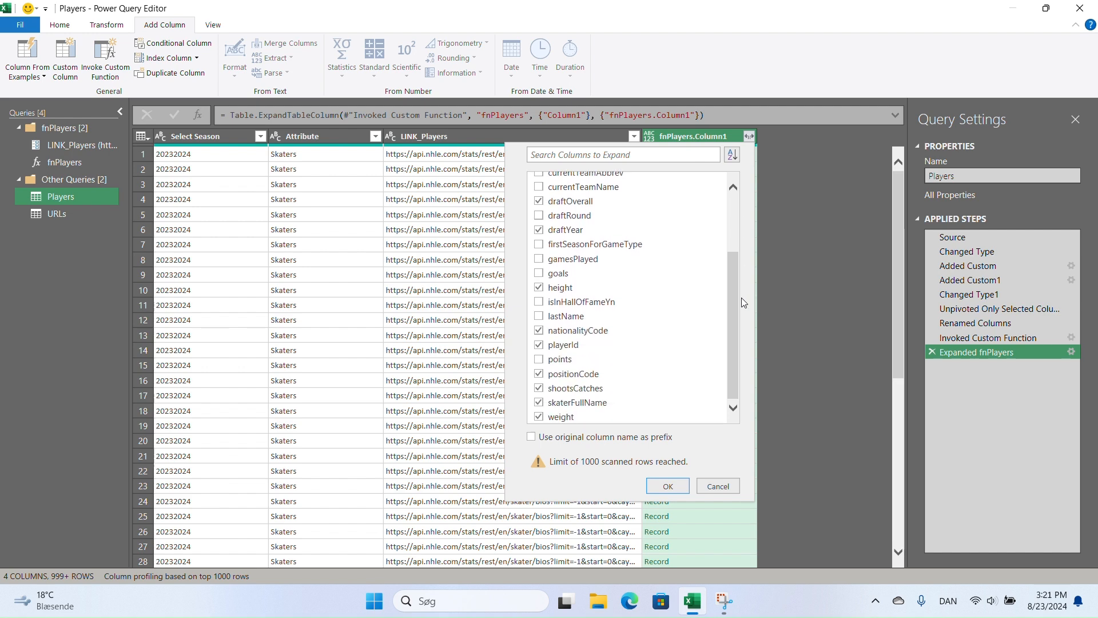
left_click(665, 485)
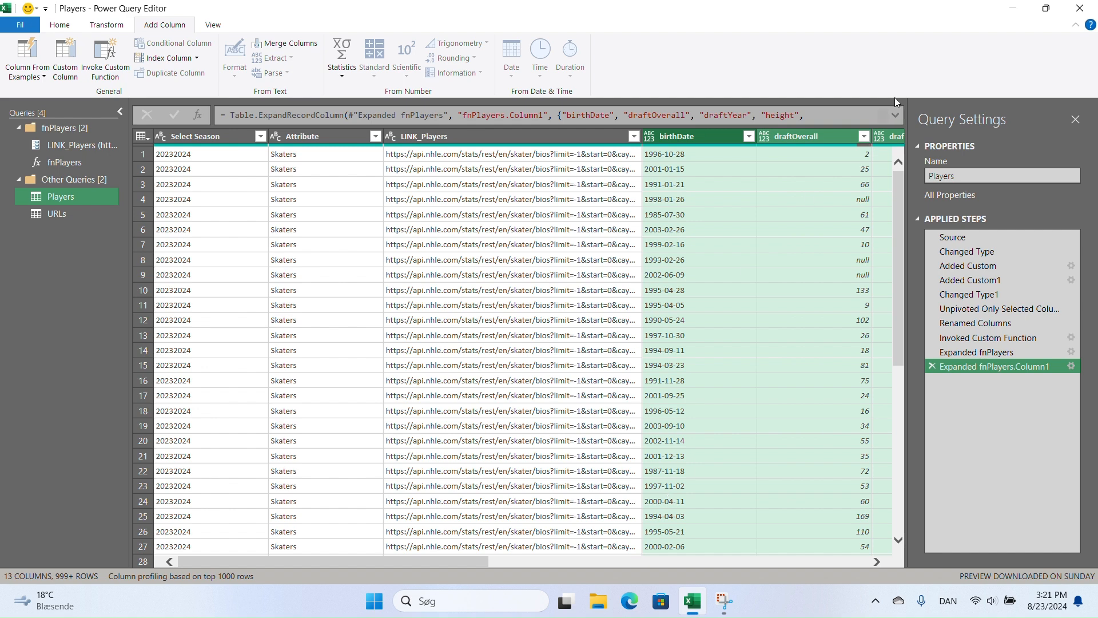
Extend the record expansion formula with "goalieFullName" at the end of both the field names list and the new column names list
left_click(896, 116)
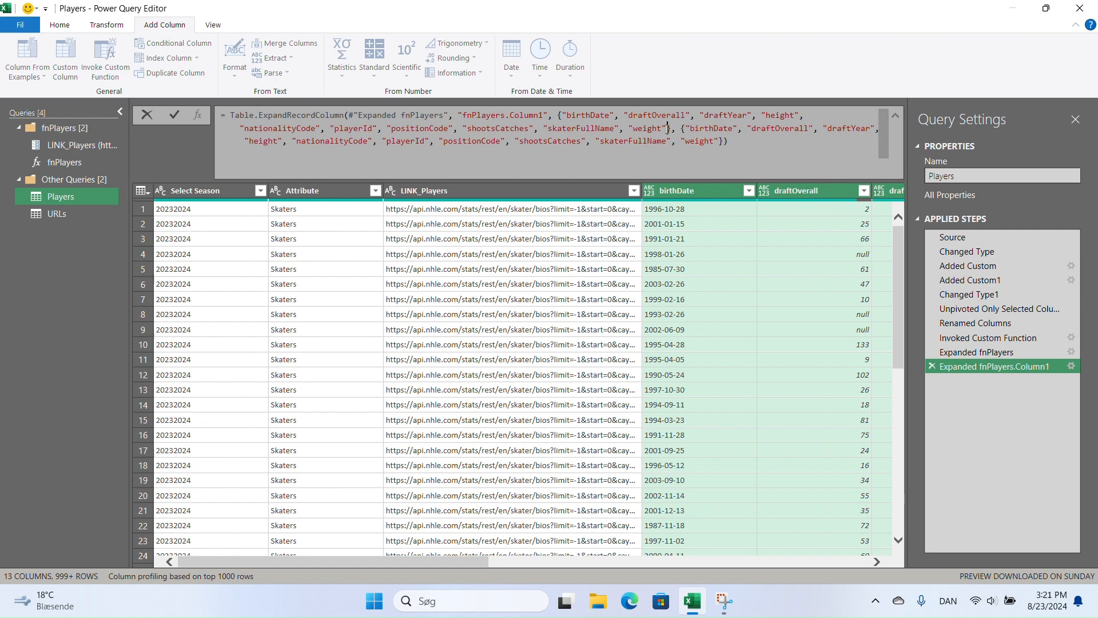
type(", ")
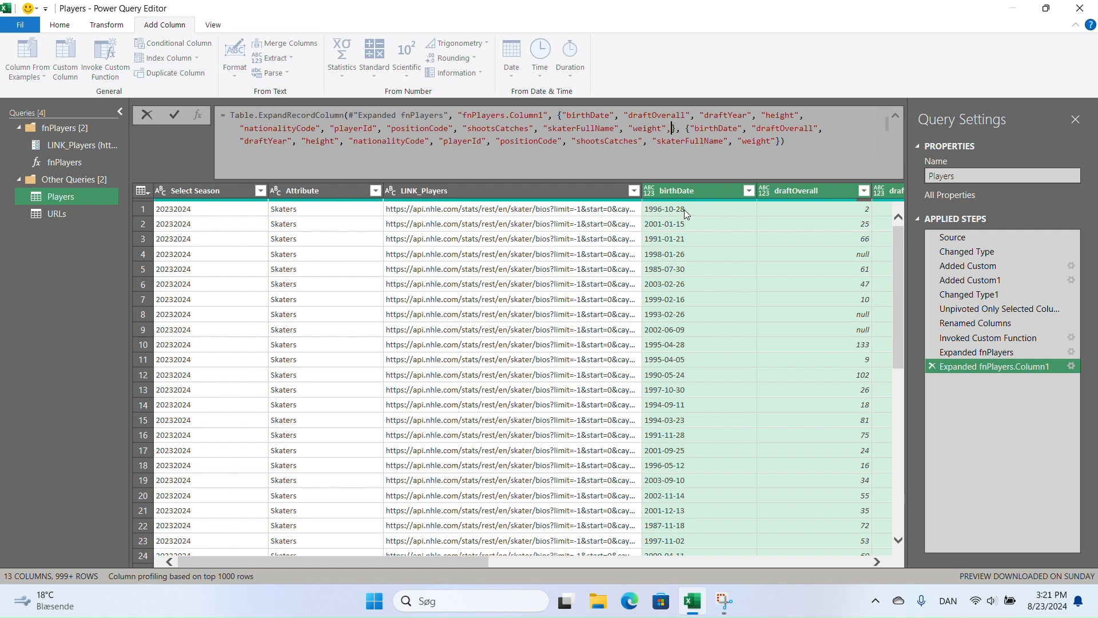
type("\"goalie")
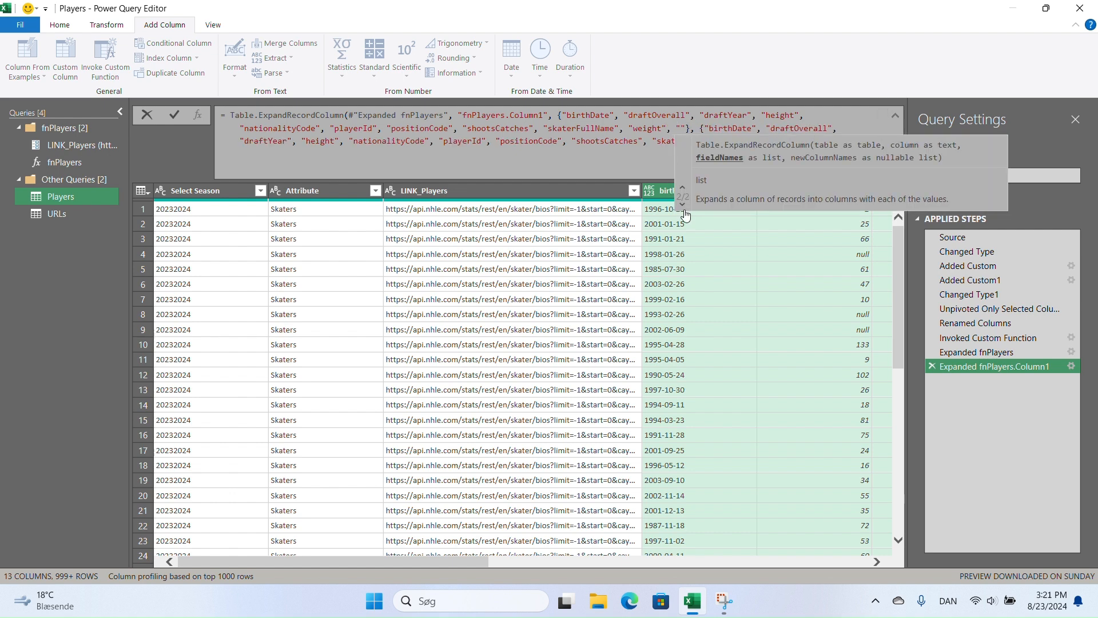
type("FullName")
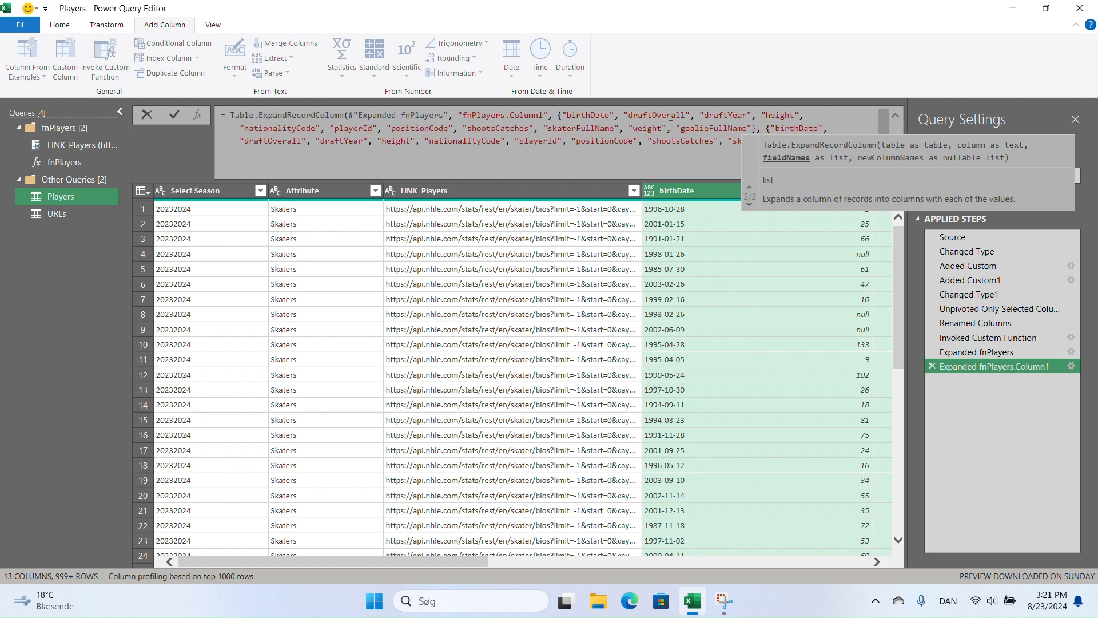
left_click_drag(669, 125, 753, 129)
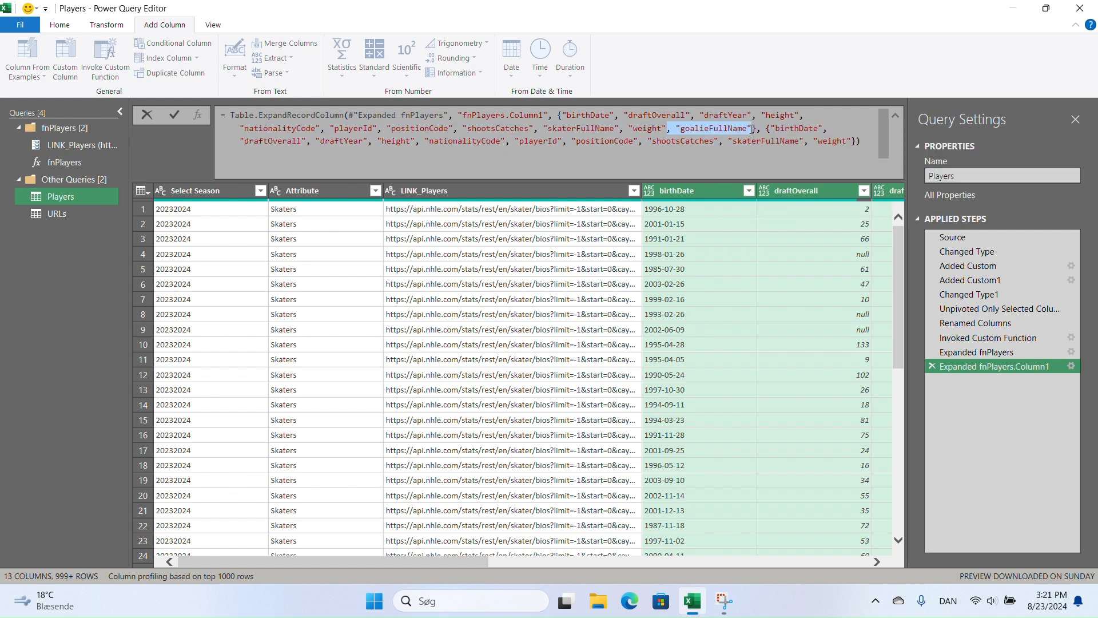
key("ctrl+c")
left_click(853, 142)
key("ctrl+v")
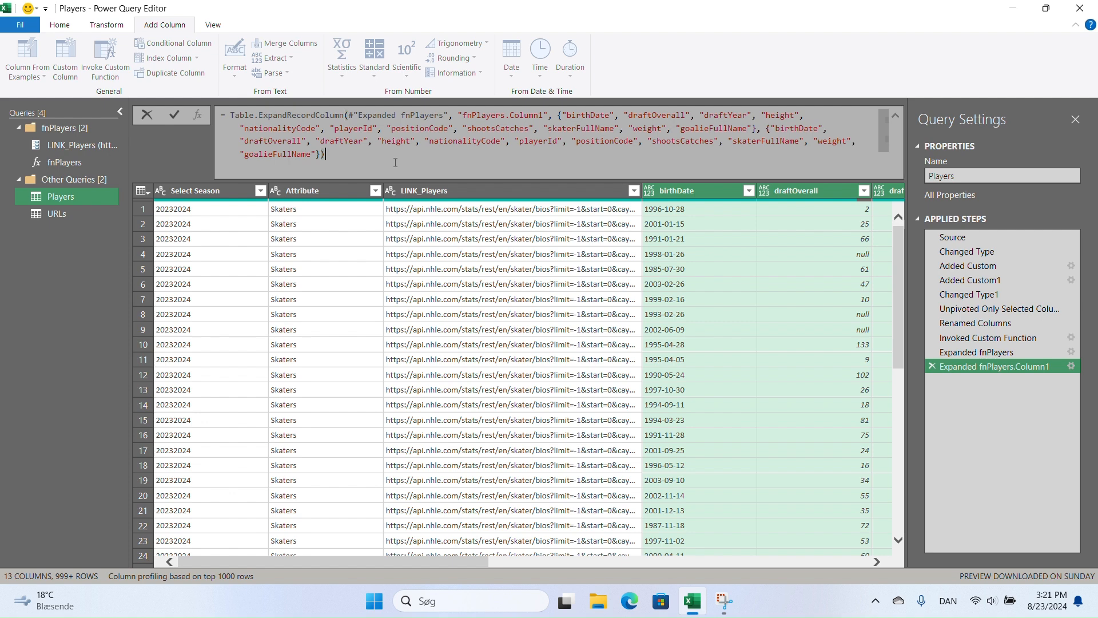
key("Return")
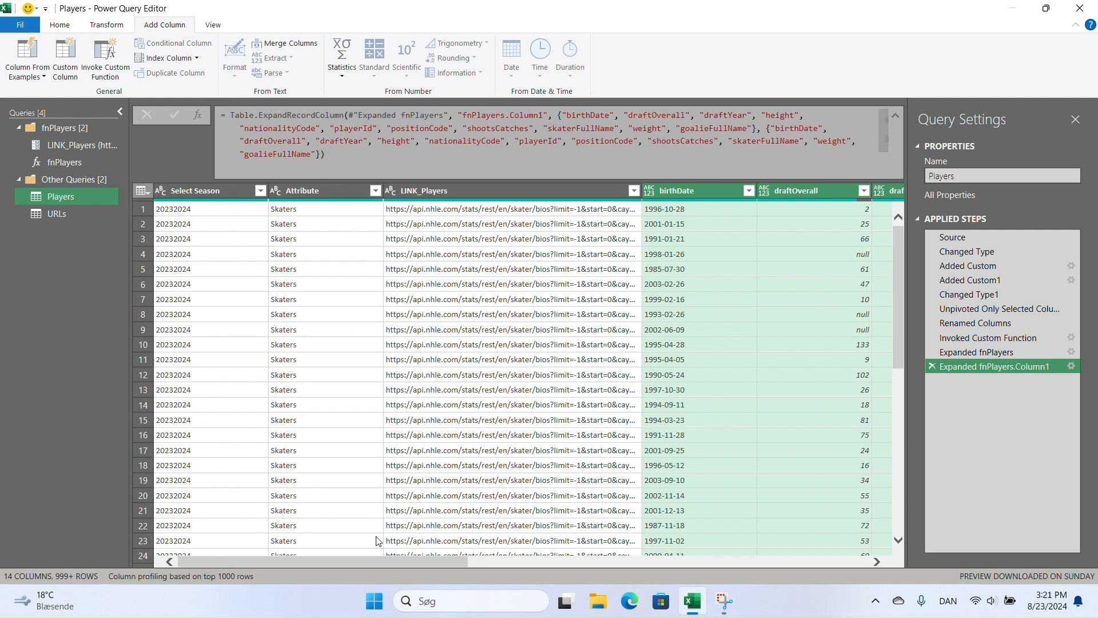
Load and check the complete list of distinct values in the goalieFullName column without filtering it
left_click_drag(373, 561, 875, 519)
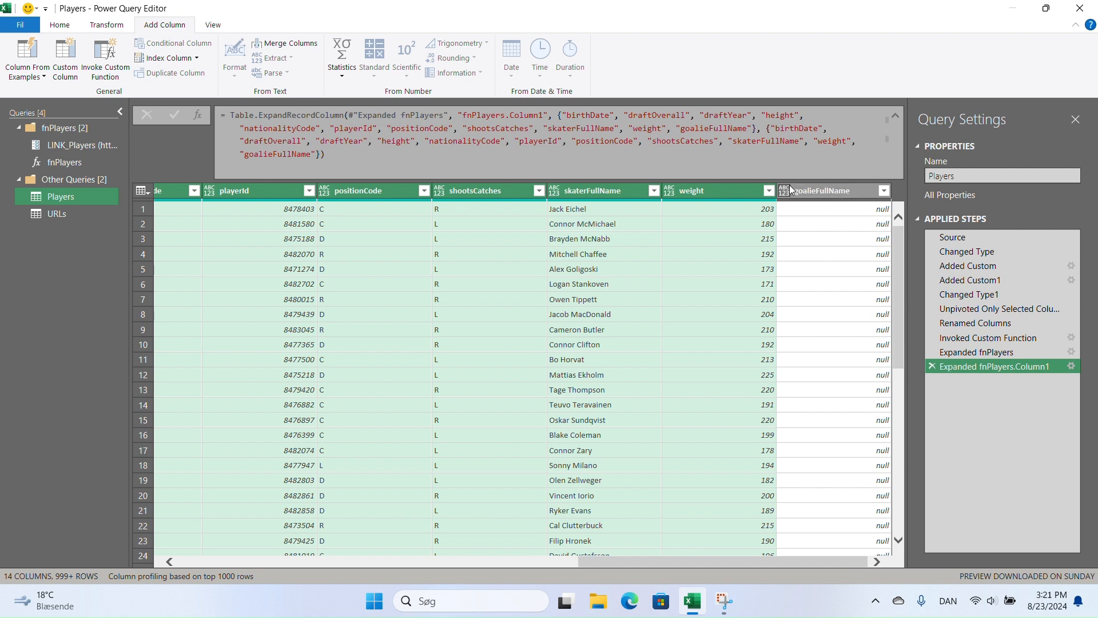
left_click(884, 191)
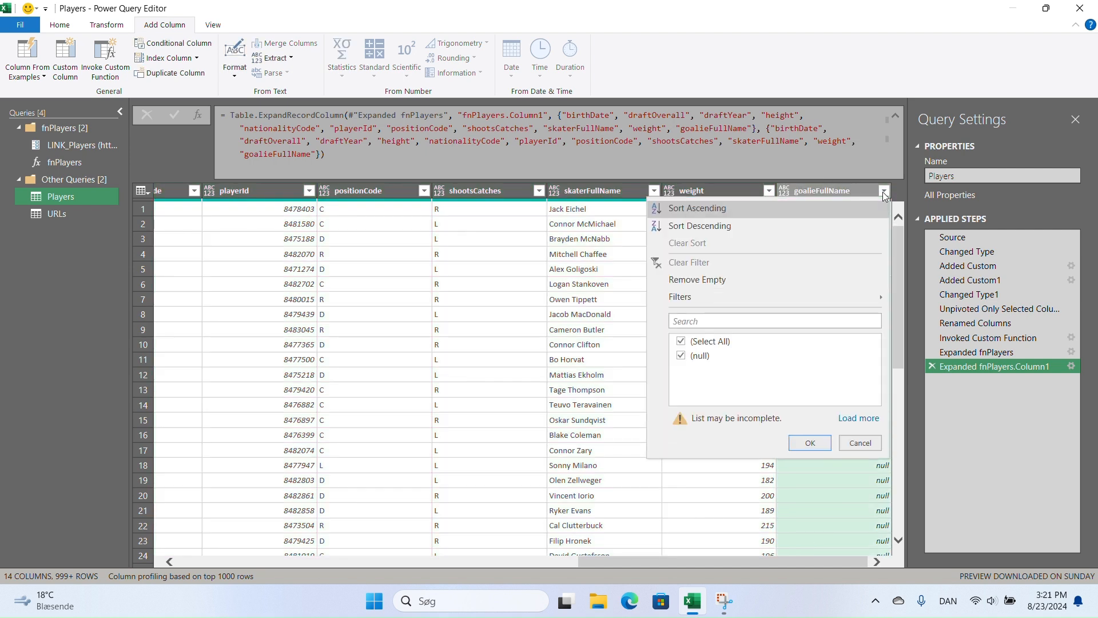
left_click(859, 418)
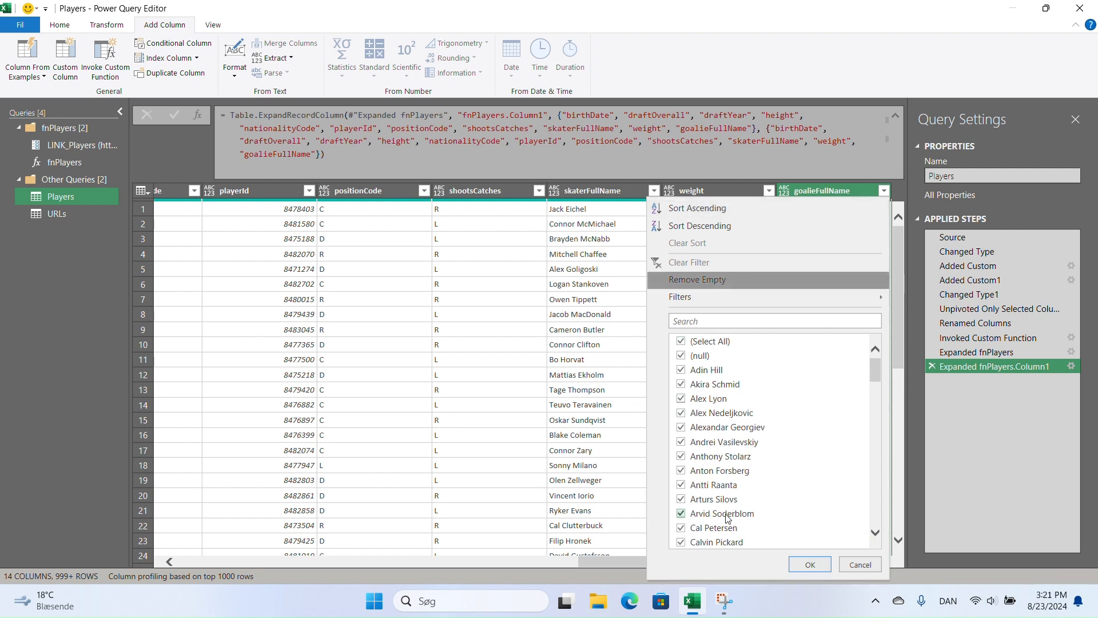
left_click(849, 565)
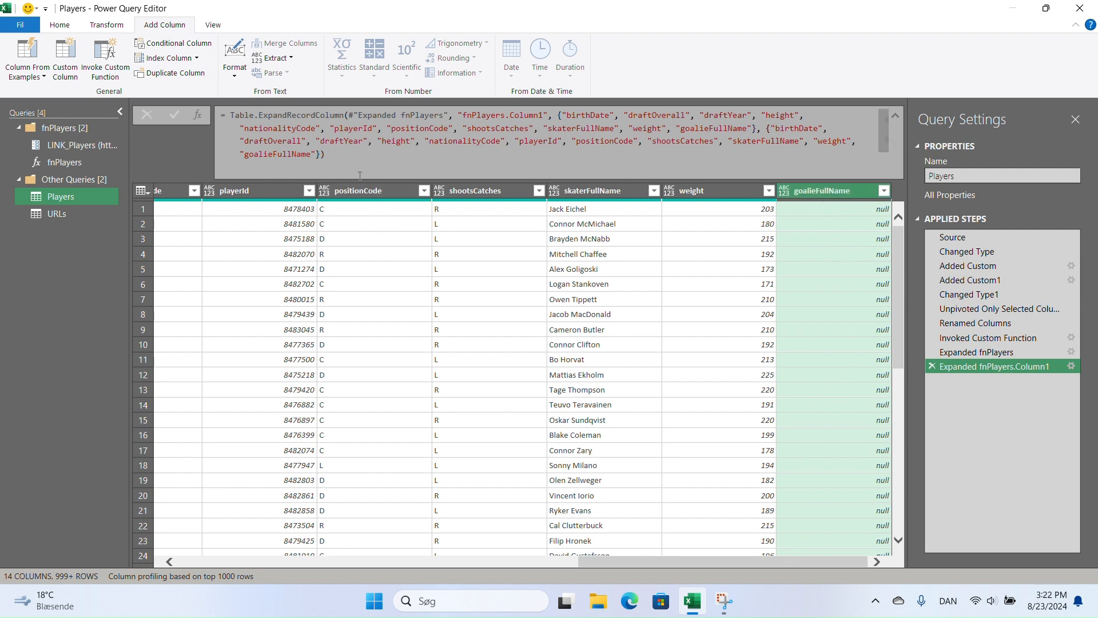
Load and check the complete list of distinct values in the positionCode column without filtering it
left_click(361, 190)
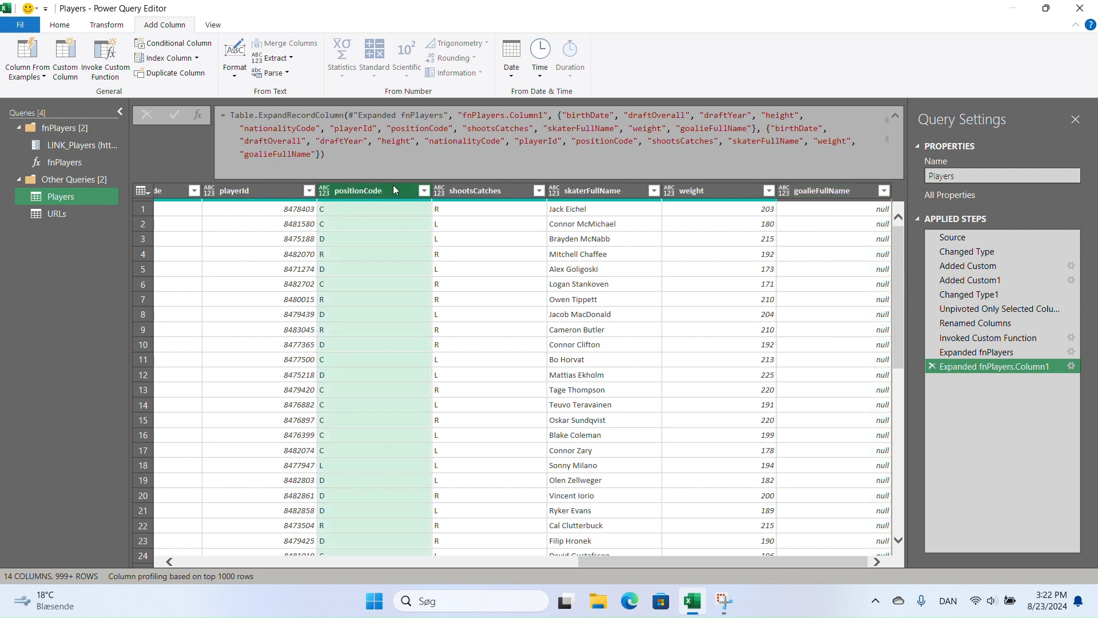
left_click(421, 192)
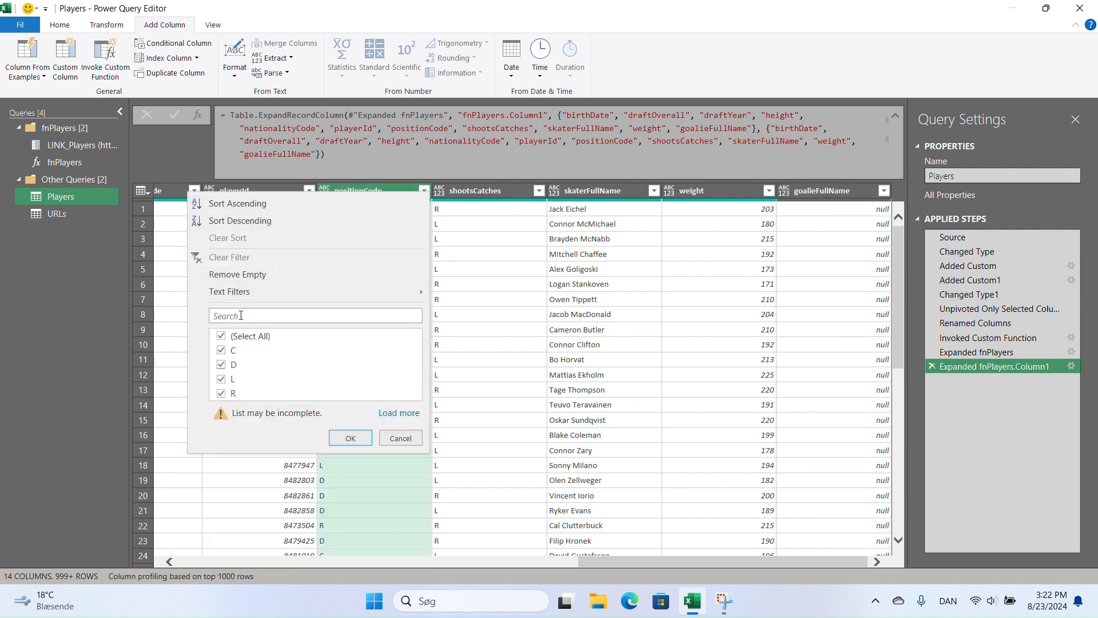
left_click(399, 412)
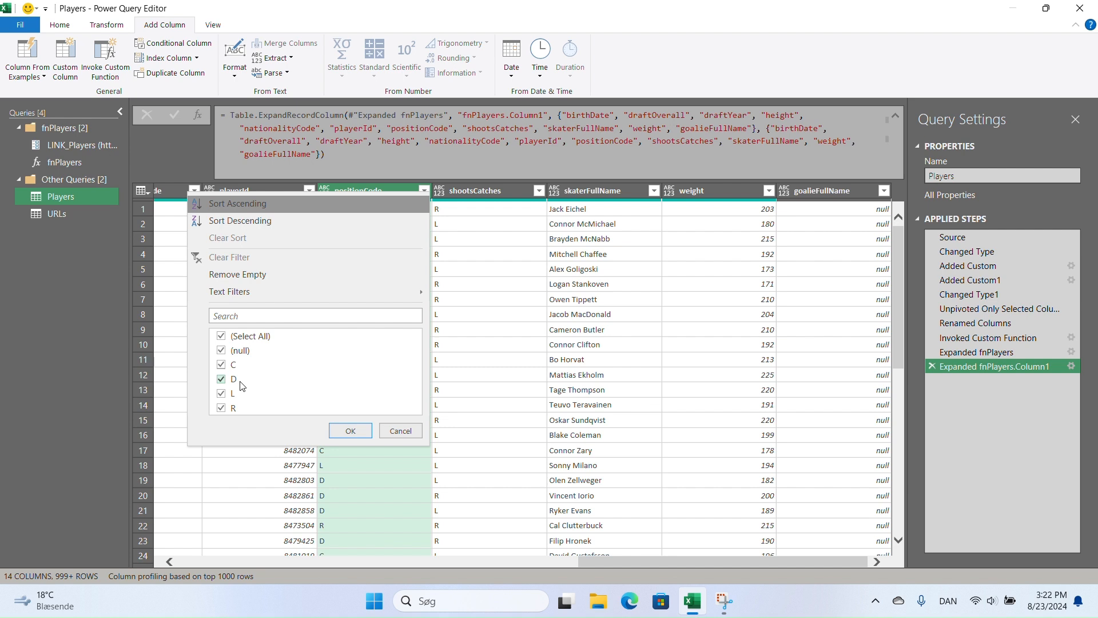
left_click(400, 431)
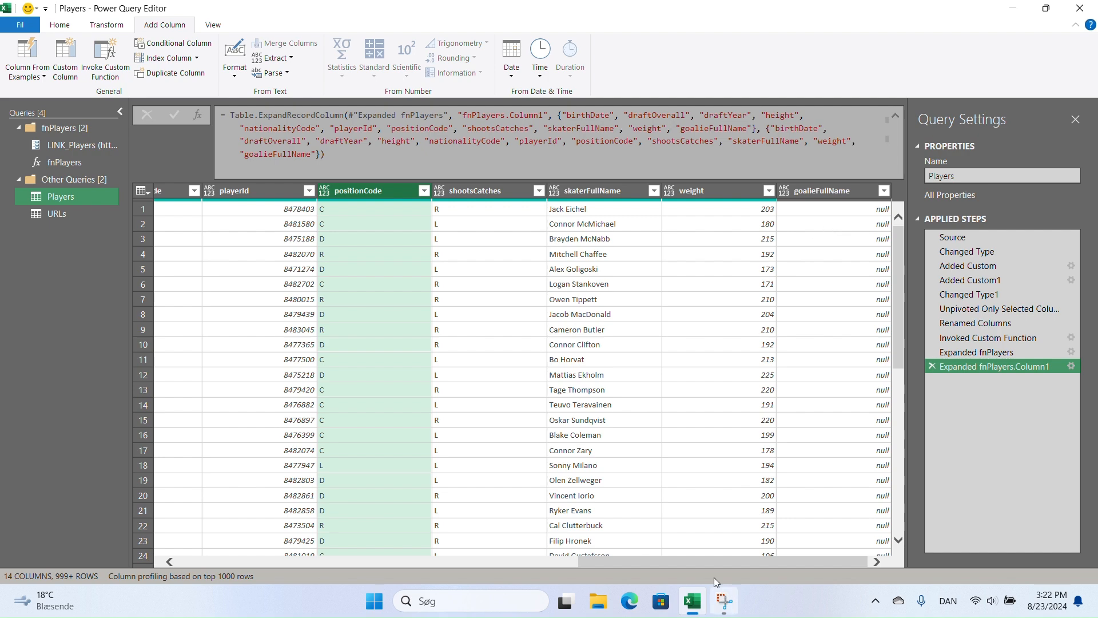
Start a conditional column named Position with the condition that Attribute equals Skaters
left_click_drag(716, 561, 274, 583)
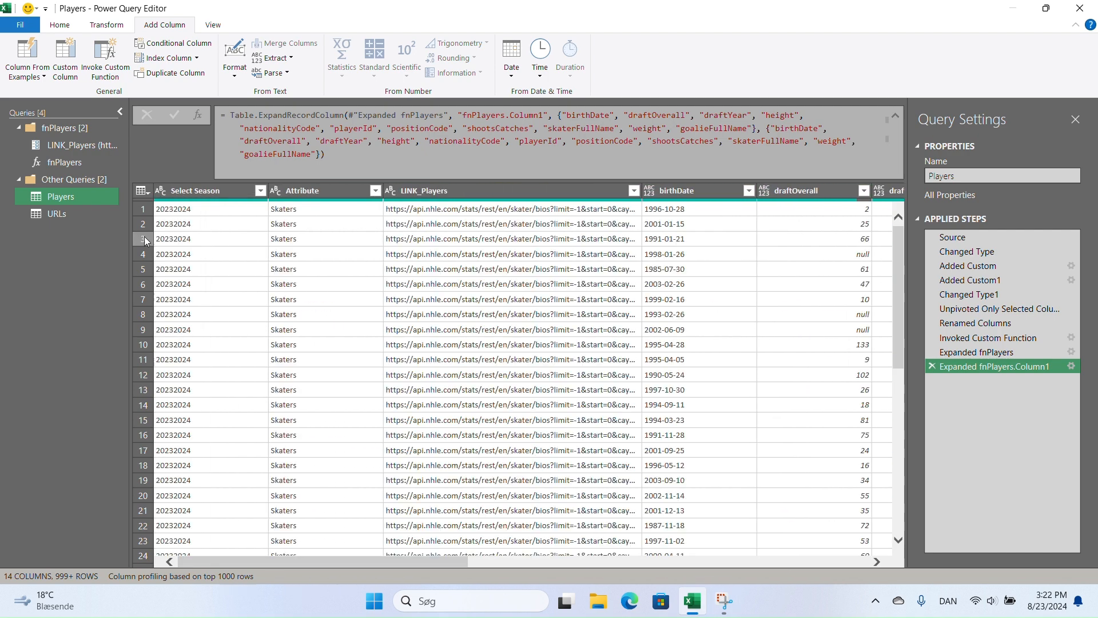
left_click(305, 192)
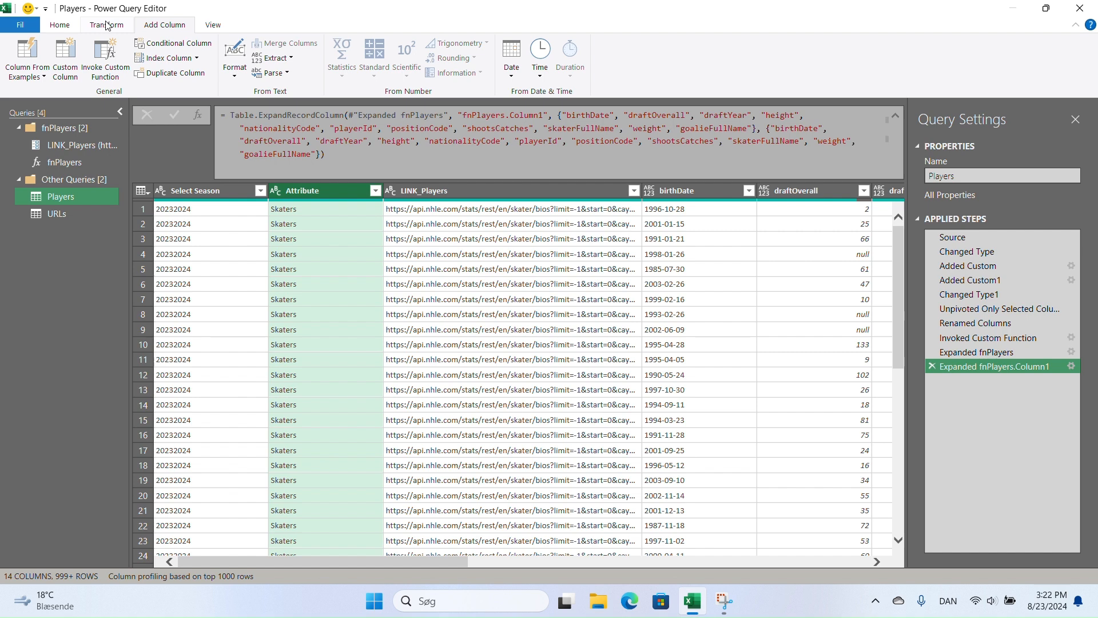
left_click(159, 47)
double_click(300, 241)
type("Ppsition")
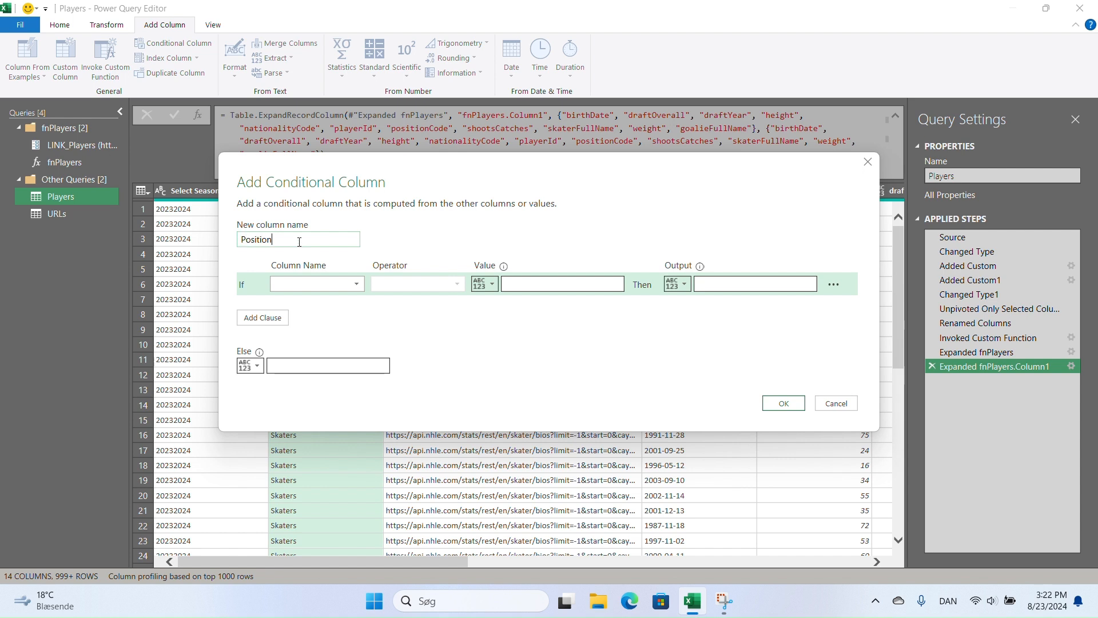
left_click(348, 283)
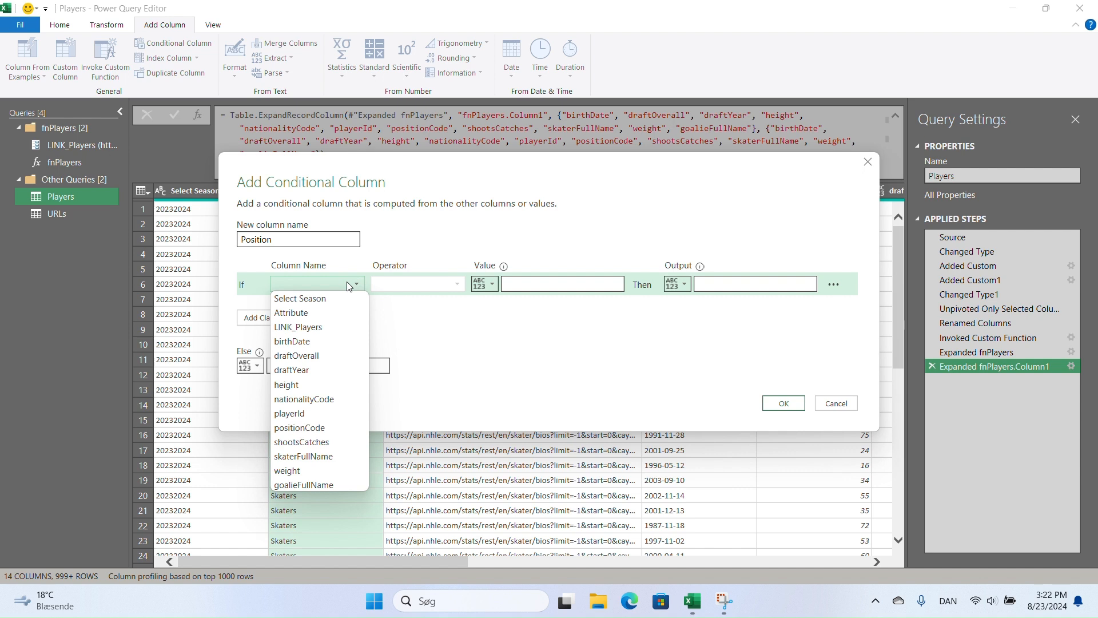
left_click(336, 314)
left_click(525, 285)
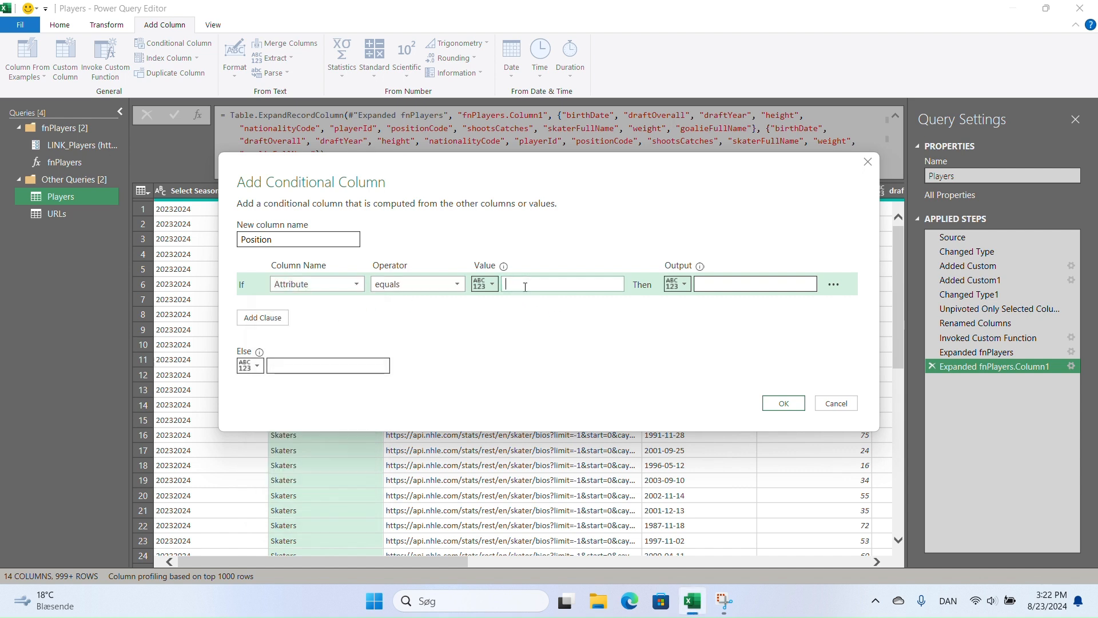
type("Skaters")
Make the Position column return the positionCode column when the condition is met and G otherwise, and add it to the query
left_click(677, 284)
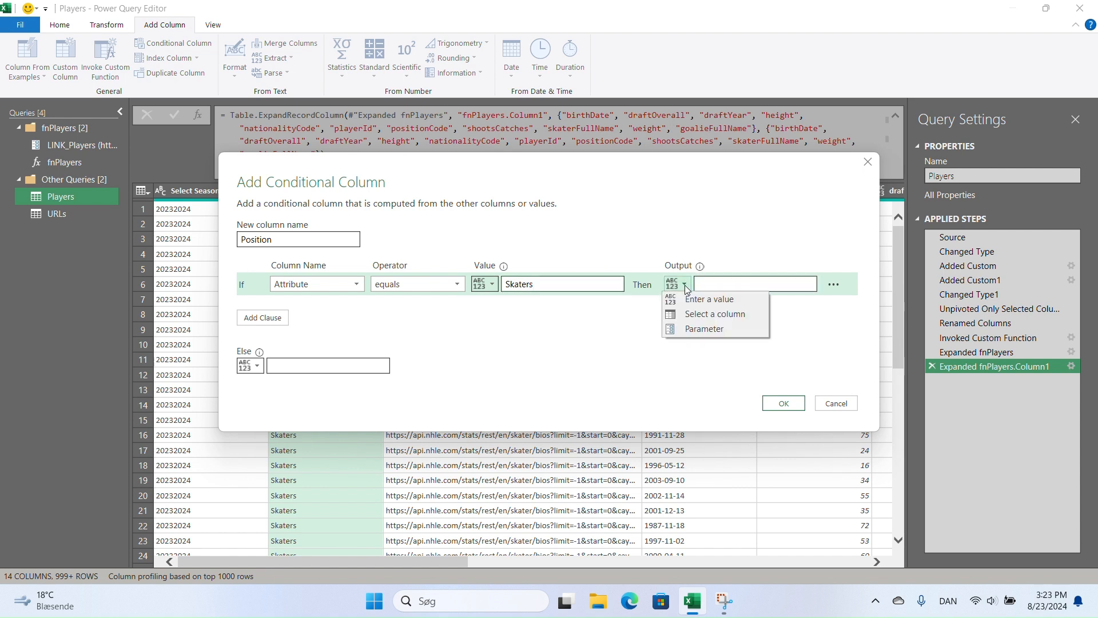
left_click(703, 315)
left_click(798, 281)
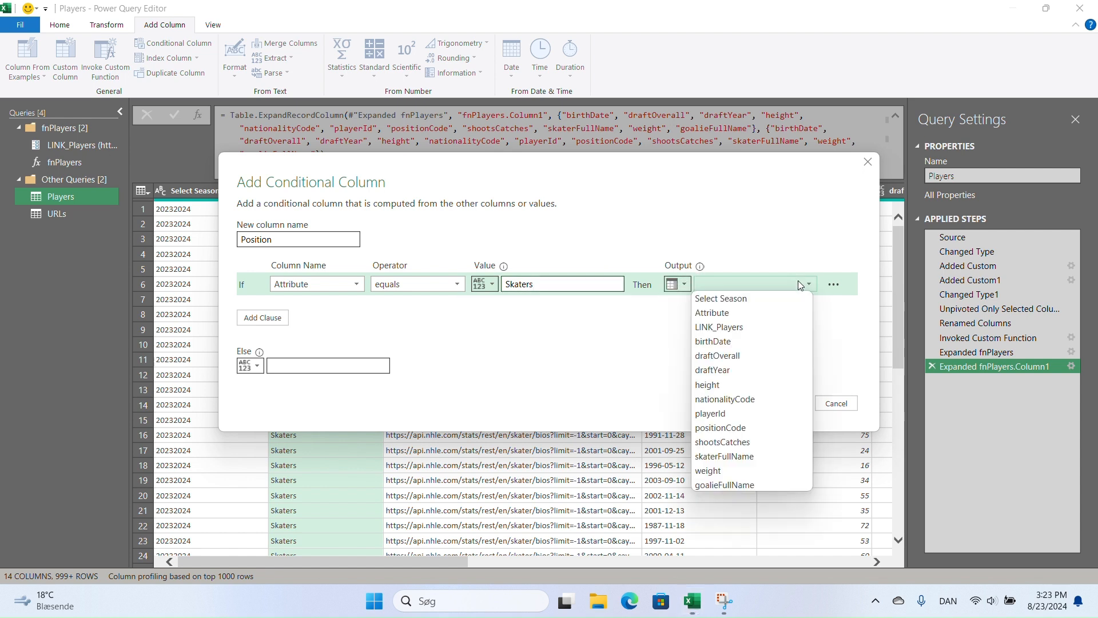
left_click(736, 428)
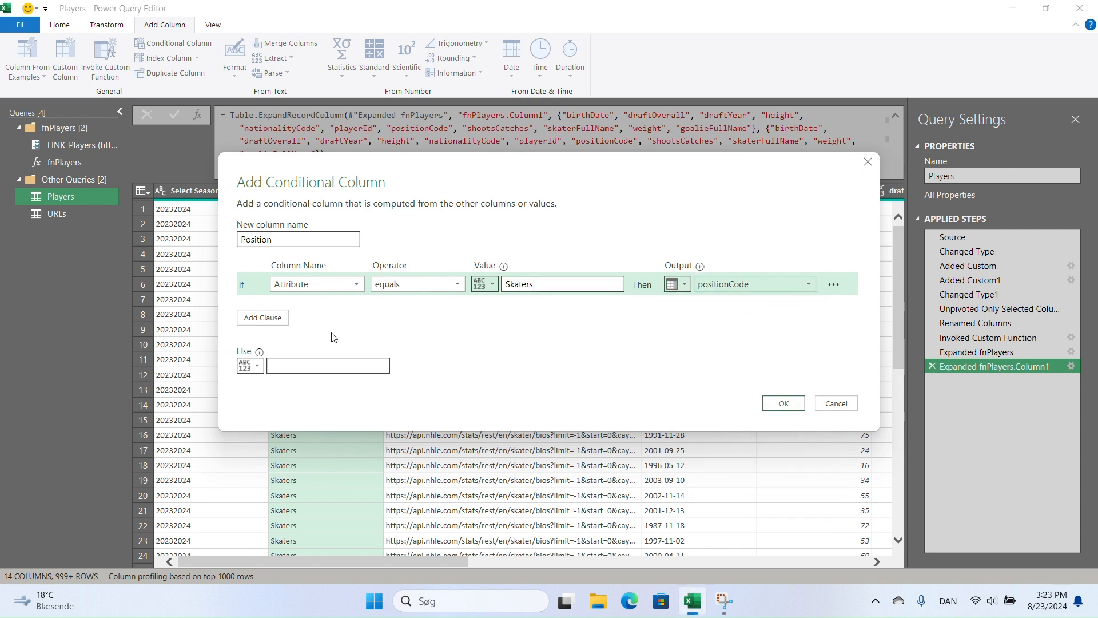
left_click(284, 366)
type("G")
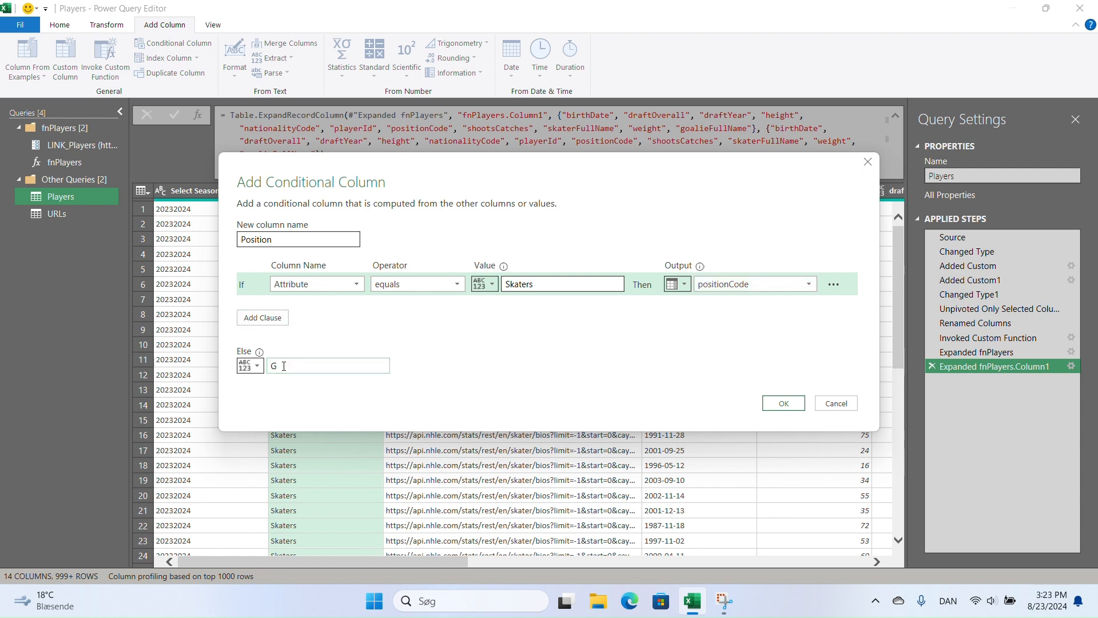
left_click(784, 402)
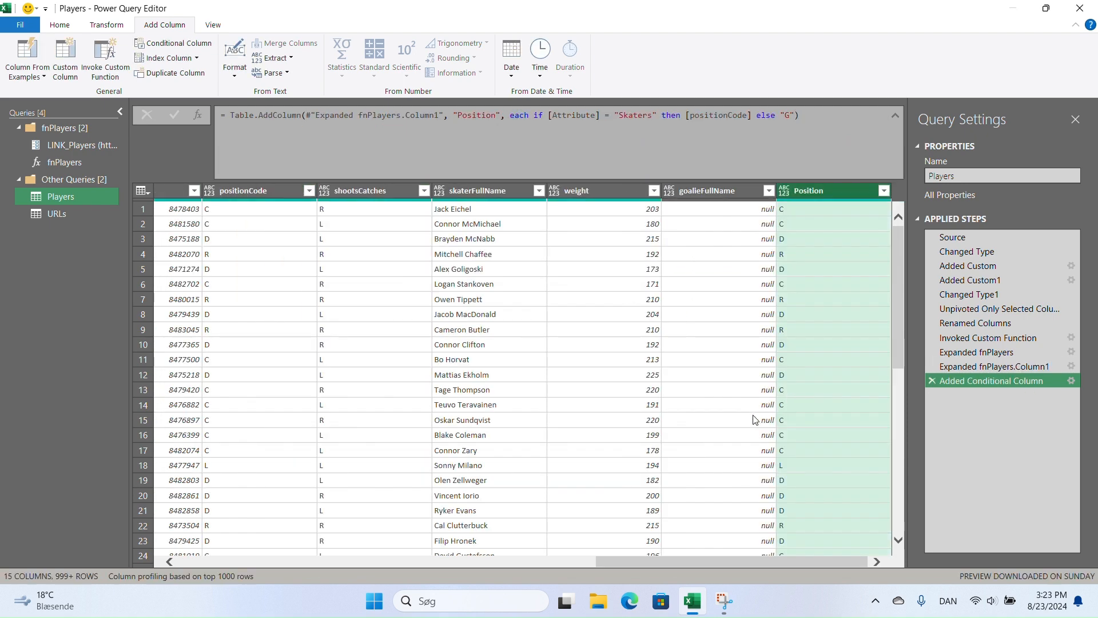
Load and check the complete list of distinct values in the new Position column
left_click(884, 191)
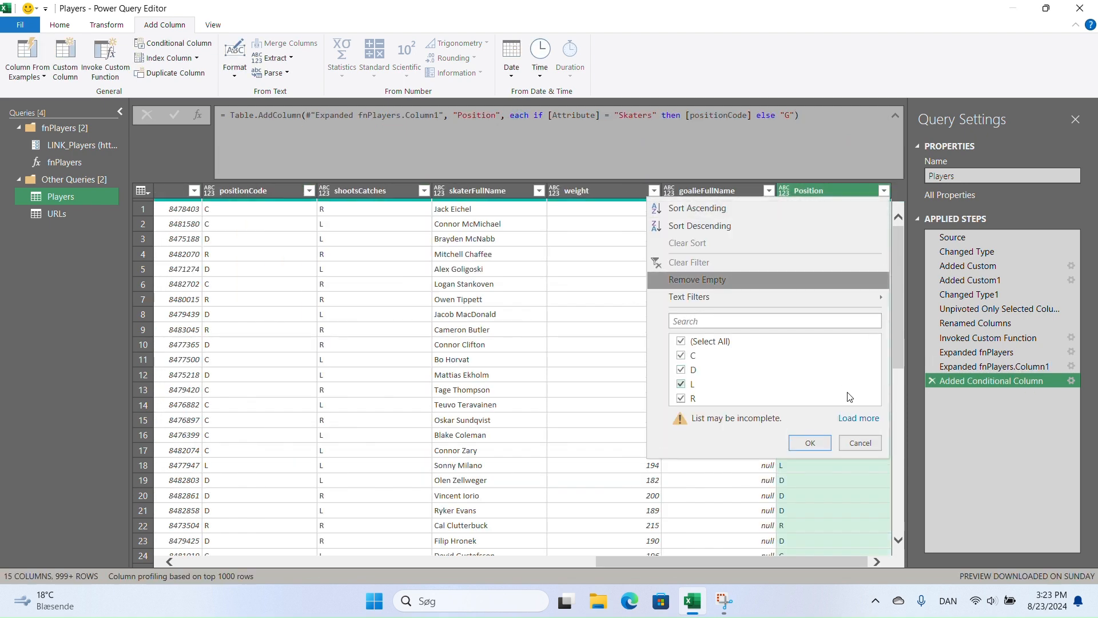
left_click(858, 417)
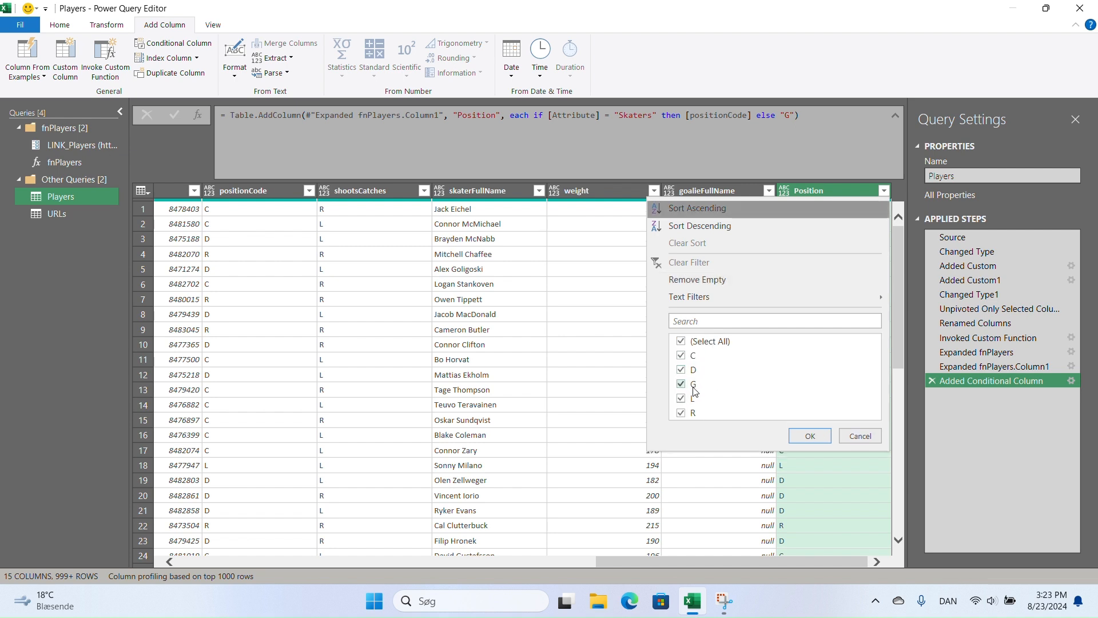
left_click(874, 439)
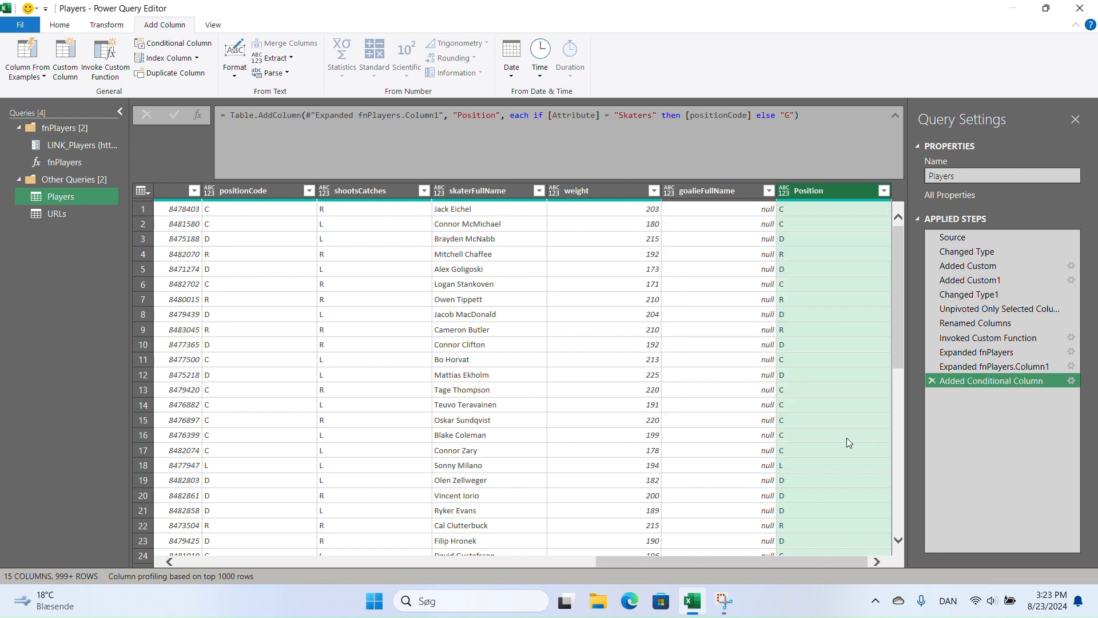
Start another conditional column named Name with the condition that Attribute equals Skaters
left_click(173, 46)
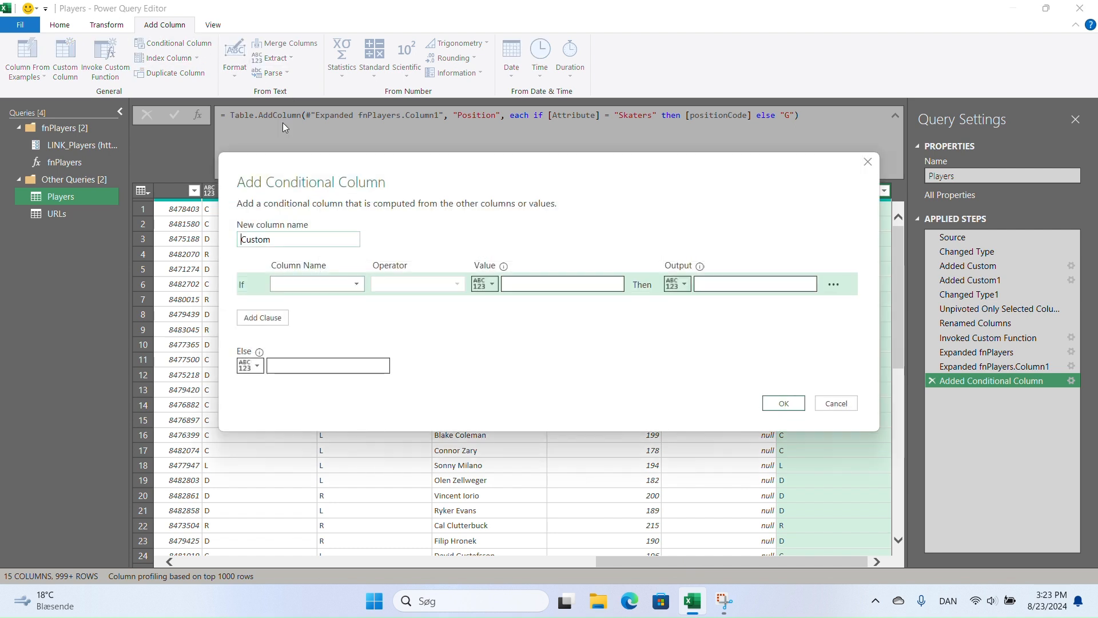
type("Name")
left_click(320, 284)
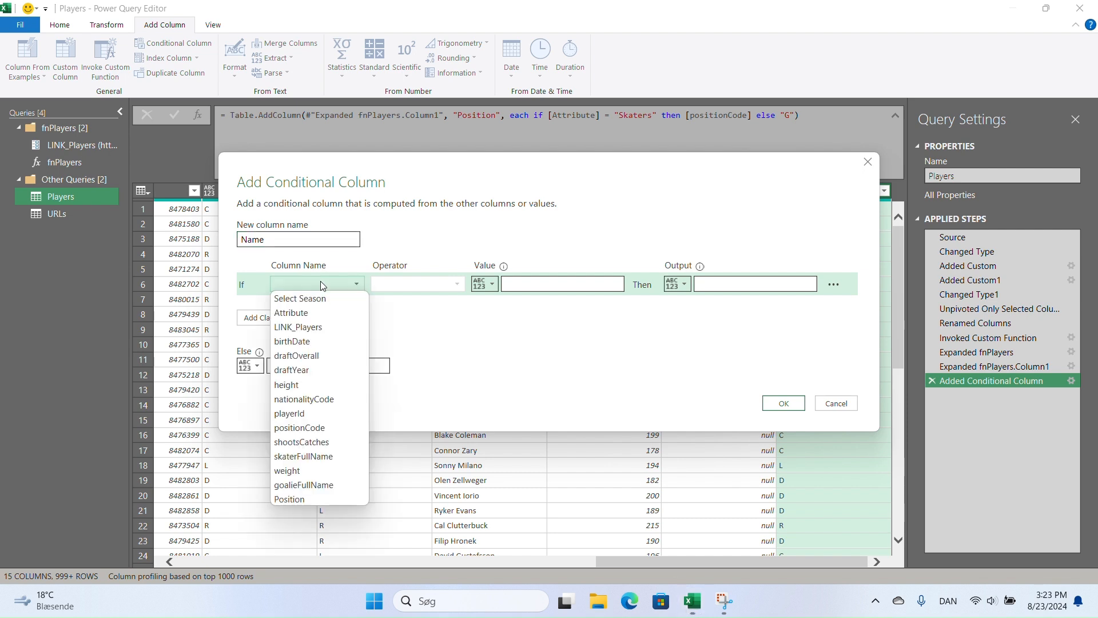
left_click(318, 313)
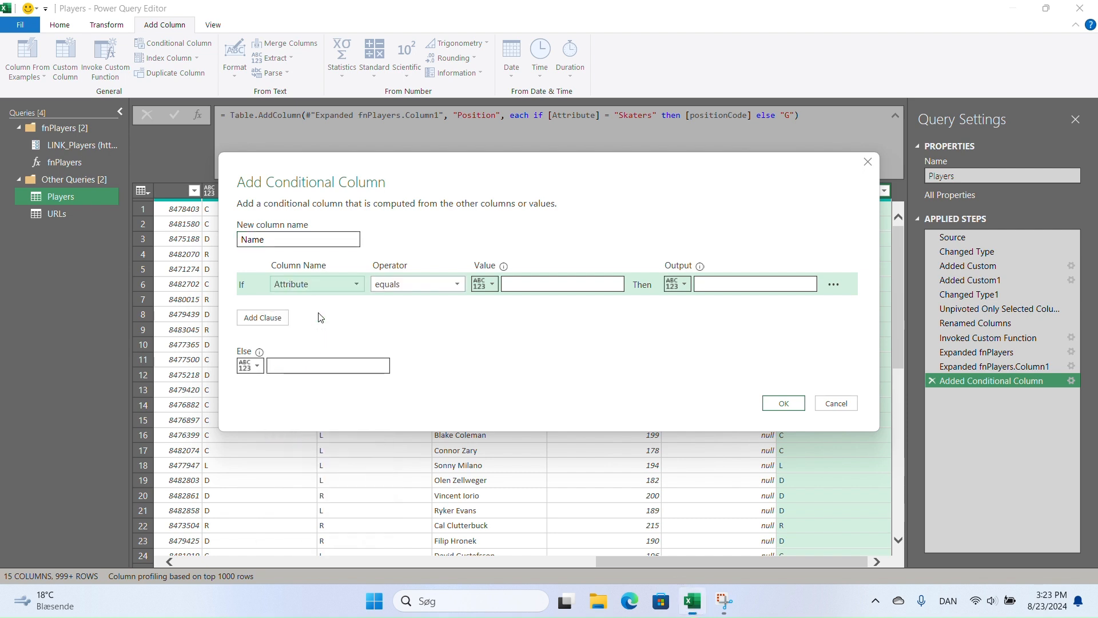
left_click(526, 286)
type("Skaters")
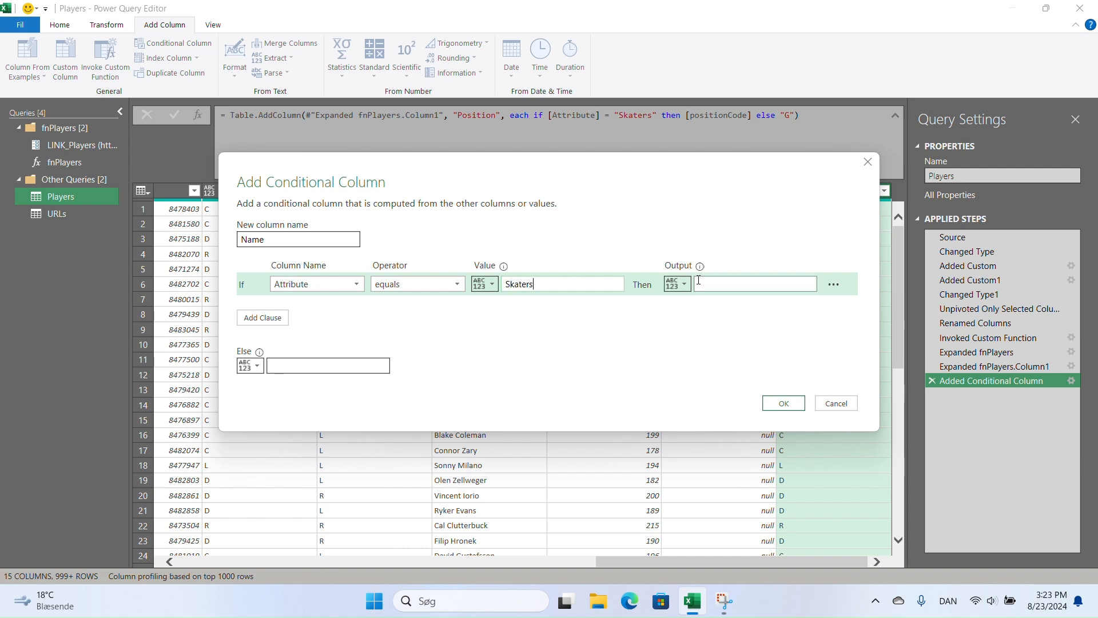
Make the Name column return the skaterFullName column when the condition is met and goalieFullName otherwise, and add it to the query
left_click(682, 285)
left_click(715, 313)
left_click(772, 283)
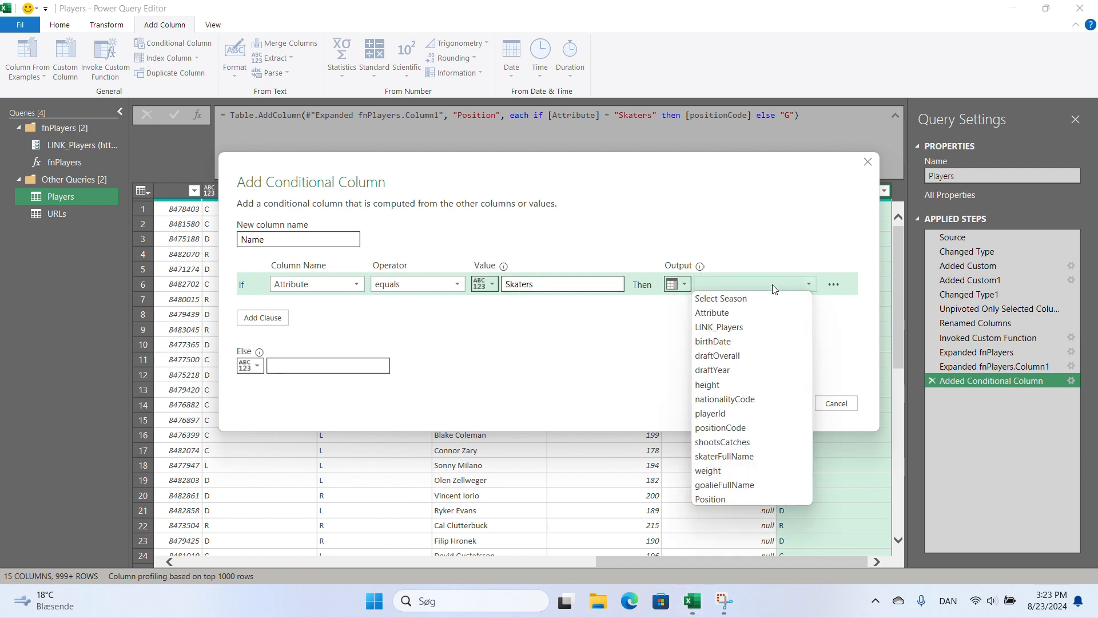
left_click(741, 456)
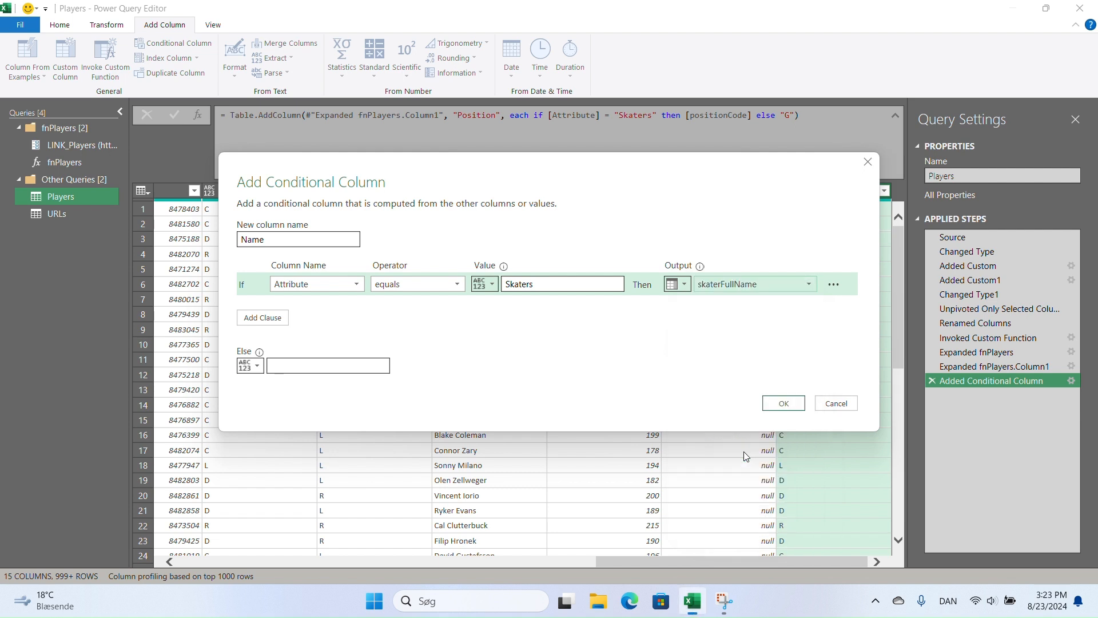
left_click(243, 367)
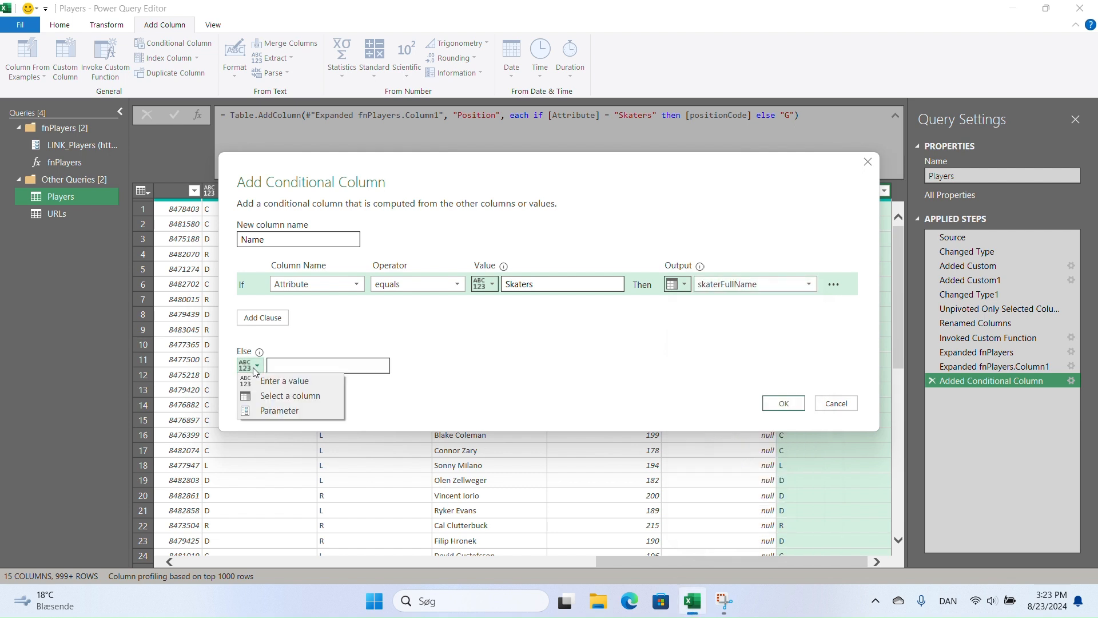
left_click(280, 405)
left_click(349, 369)
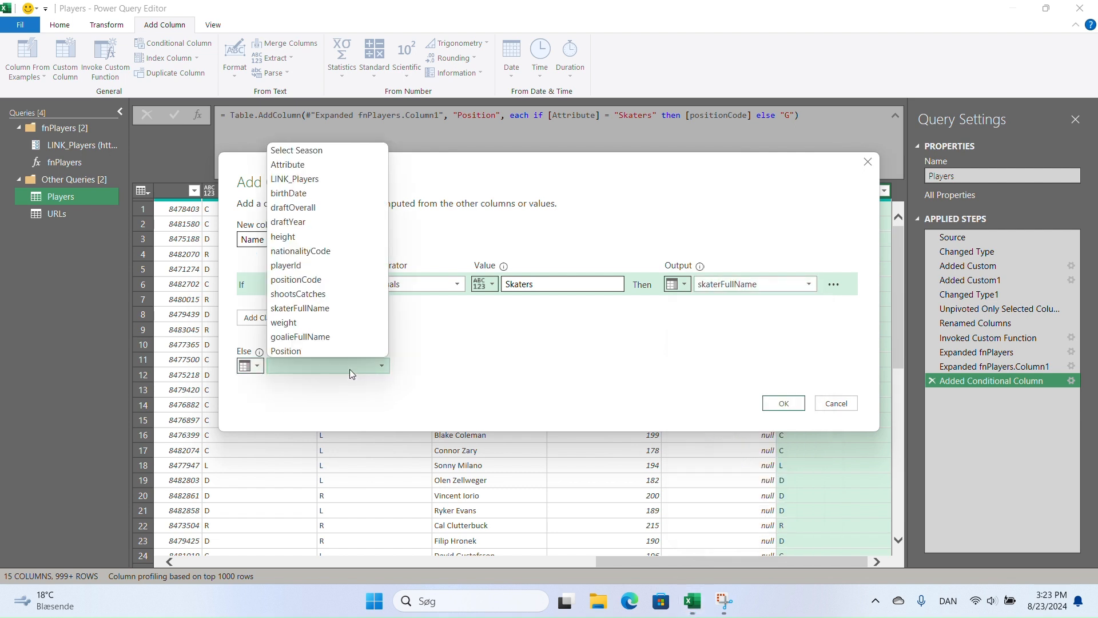
left_click(338, 337)
left_click(784, 403)
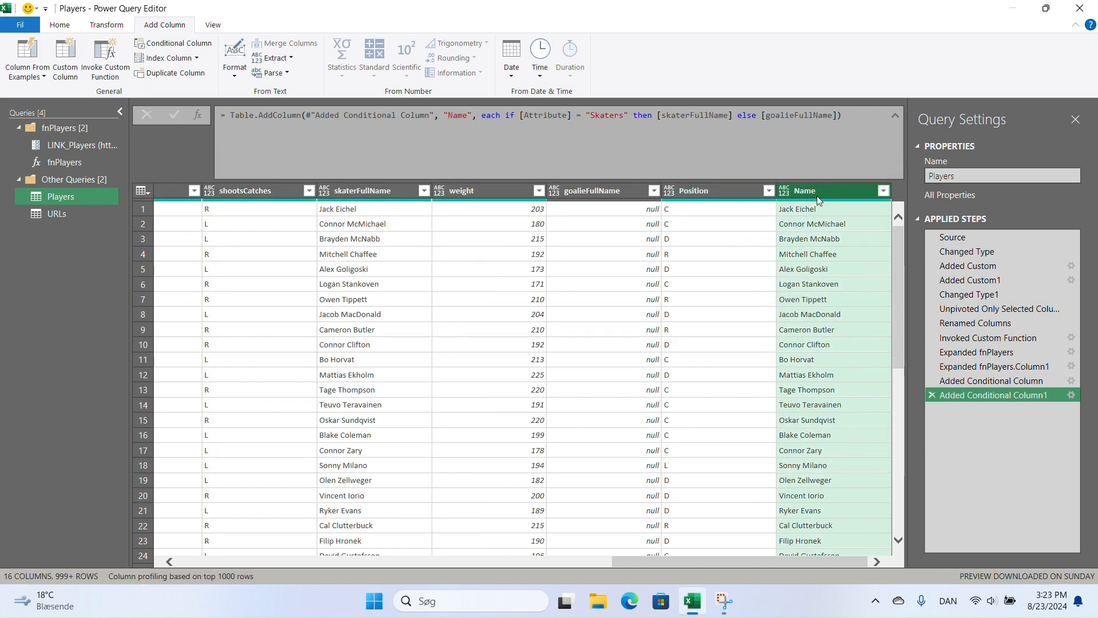
Keep all columns of the Players query except Attribute, LINK_Players, positionCode, skaterFullName and goalieFullName
mouse_move(688, 562)
left_mouse_down()
mouse_move(598, 563)
mouse_move(691, 561)
left_mouse_up()
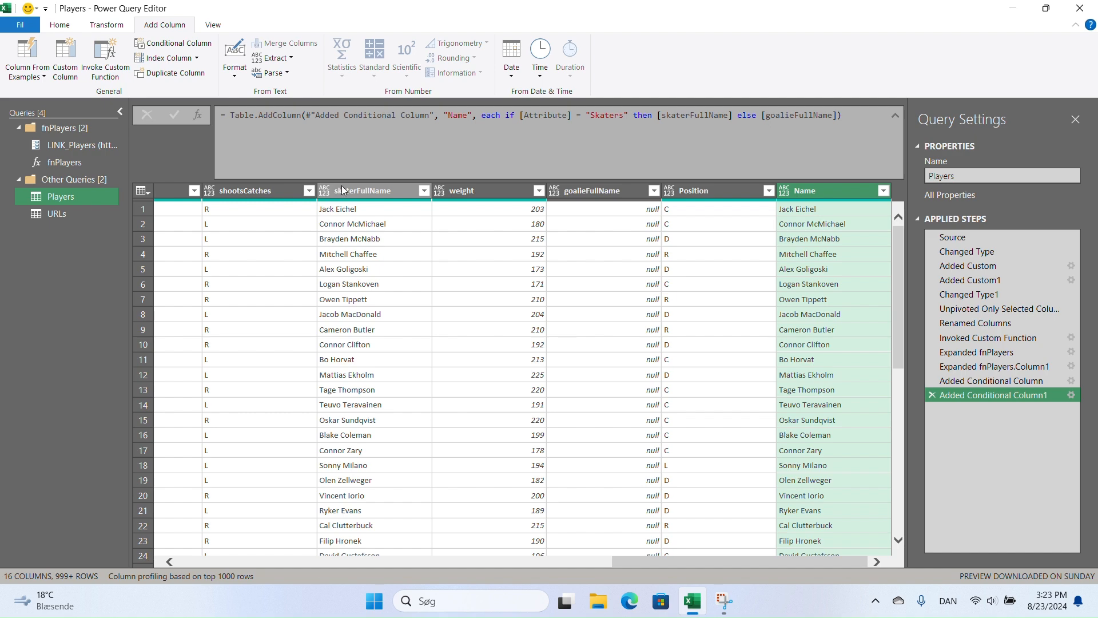
left_click_drag(634, 557, 197, 558)
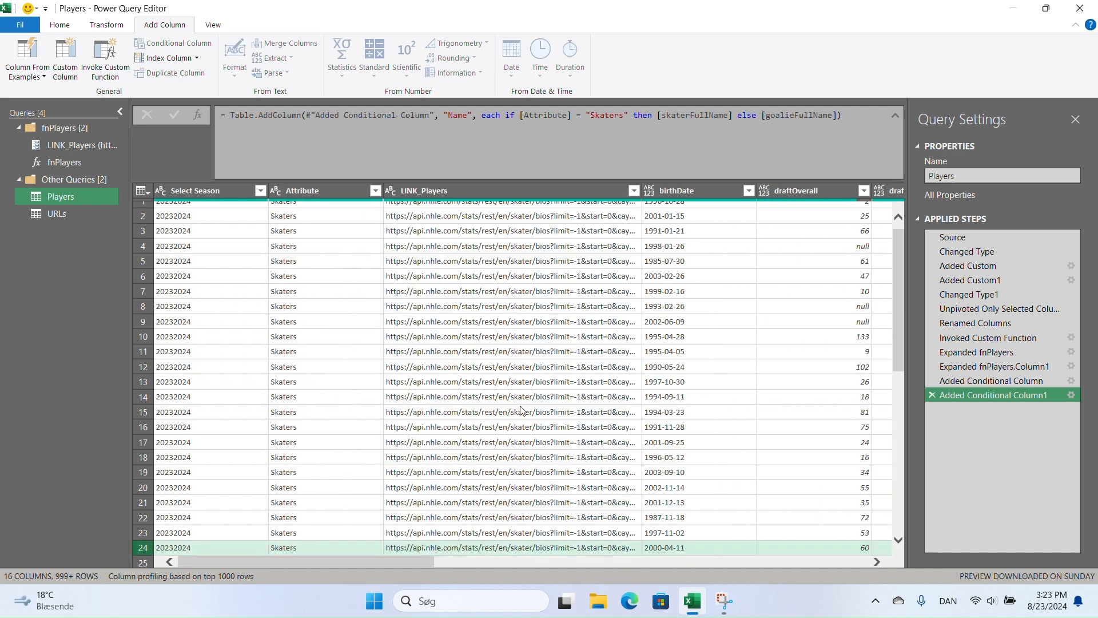
scroll(519, 419, "up", 1)
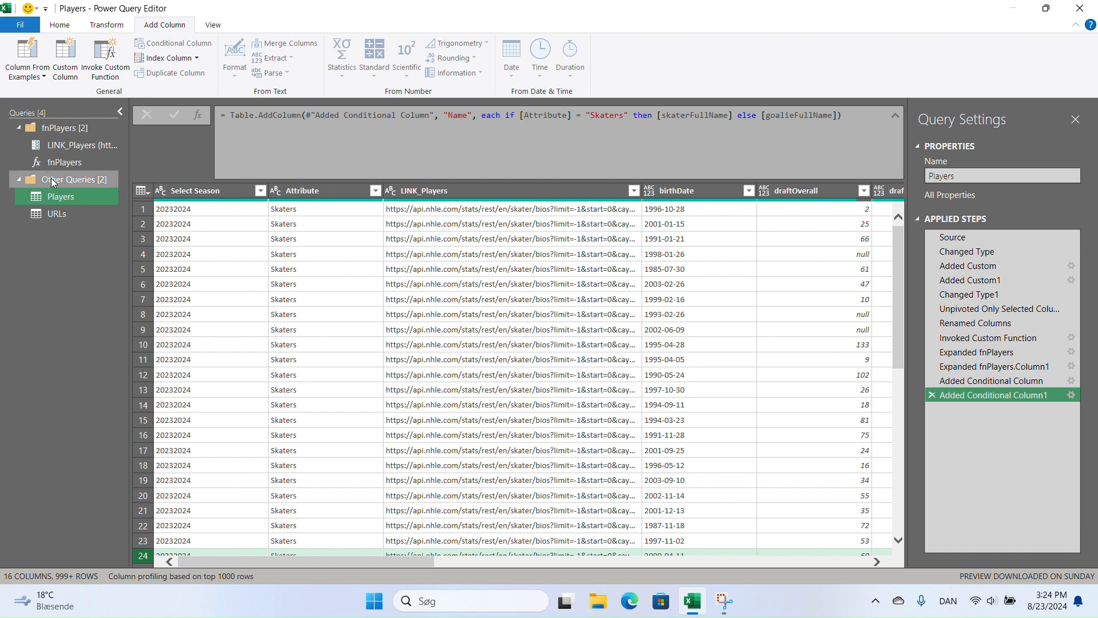
left_click(70, 24)
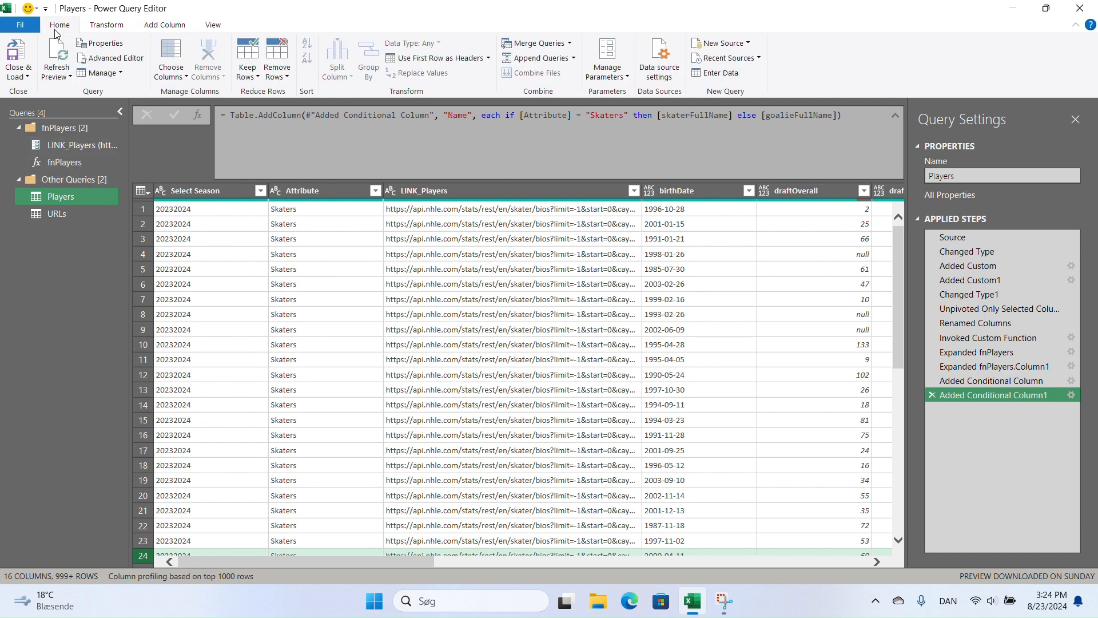
left_click(171, 58)
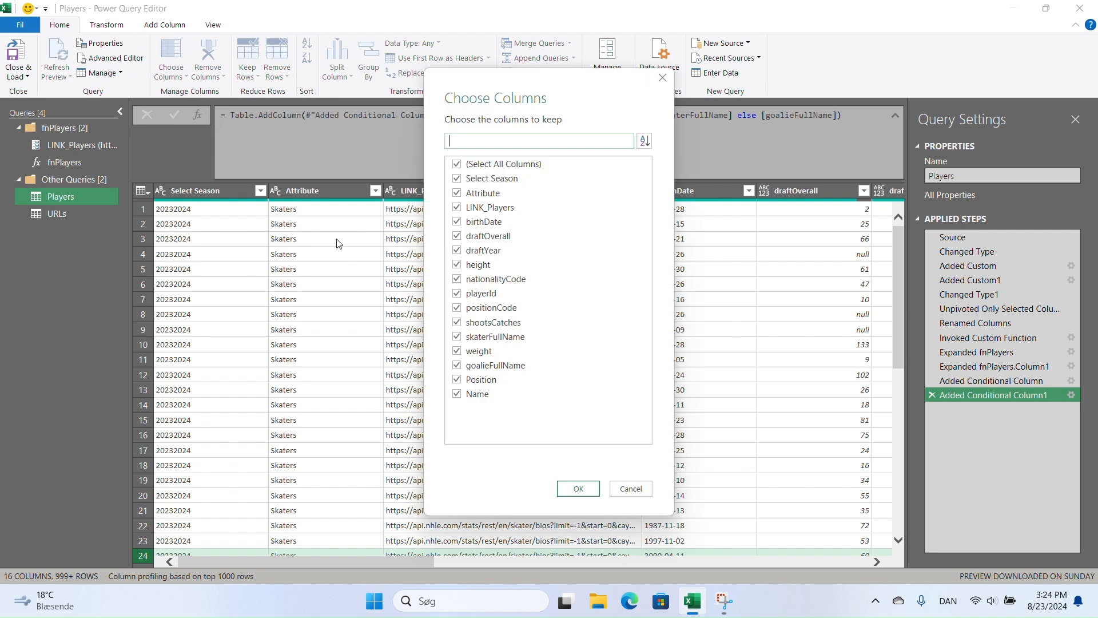
left_click(456, 193)
left_click(457, 210)
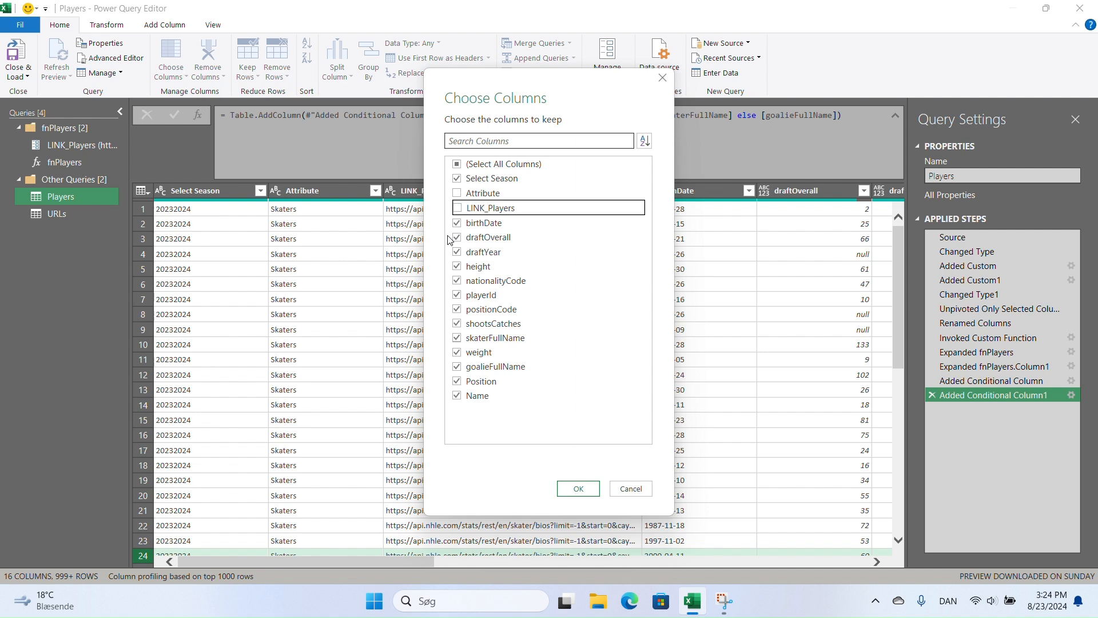
left_click(457, 310)
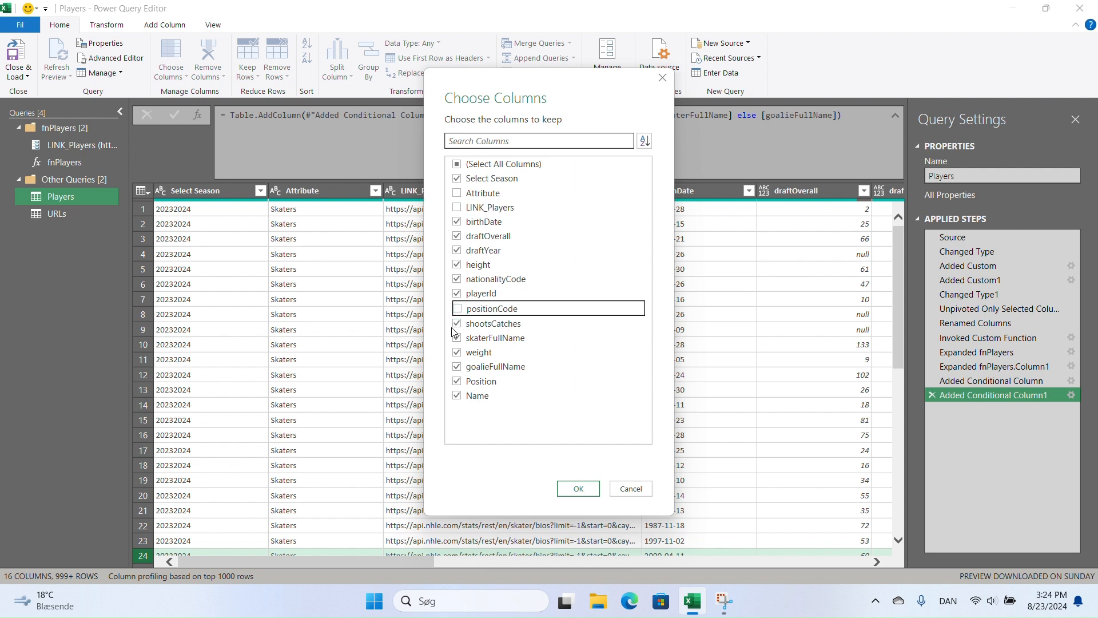
left_click(458, 338)
left_click(457, 365)
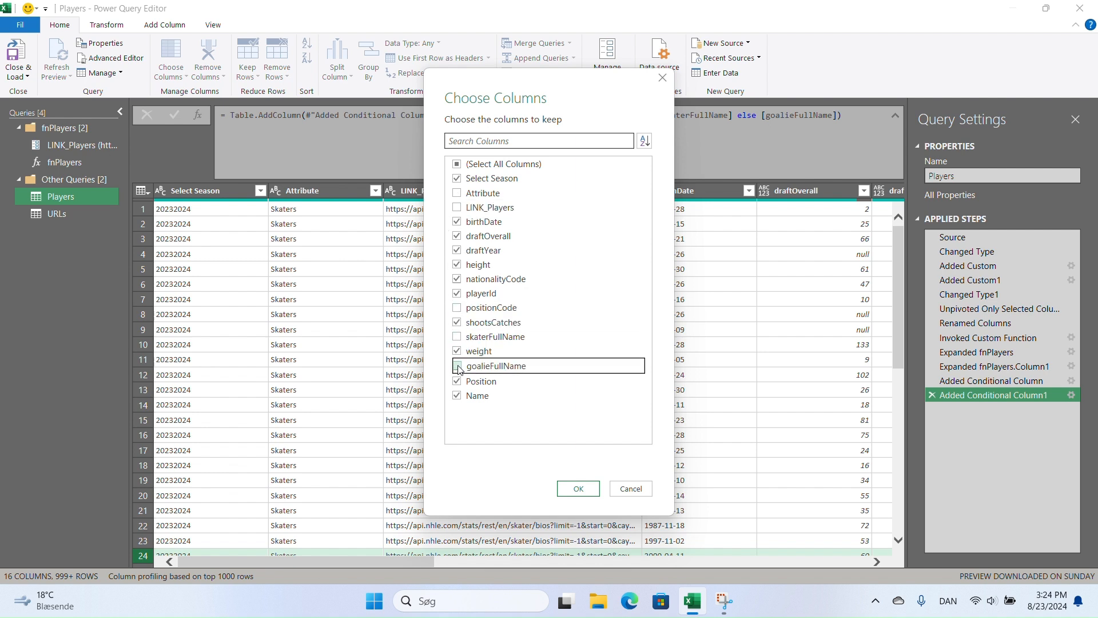
left_click(578, 487)
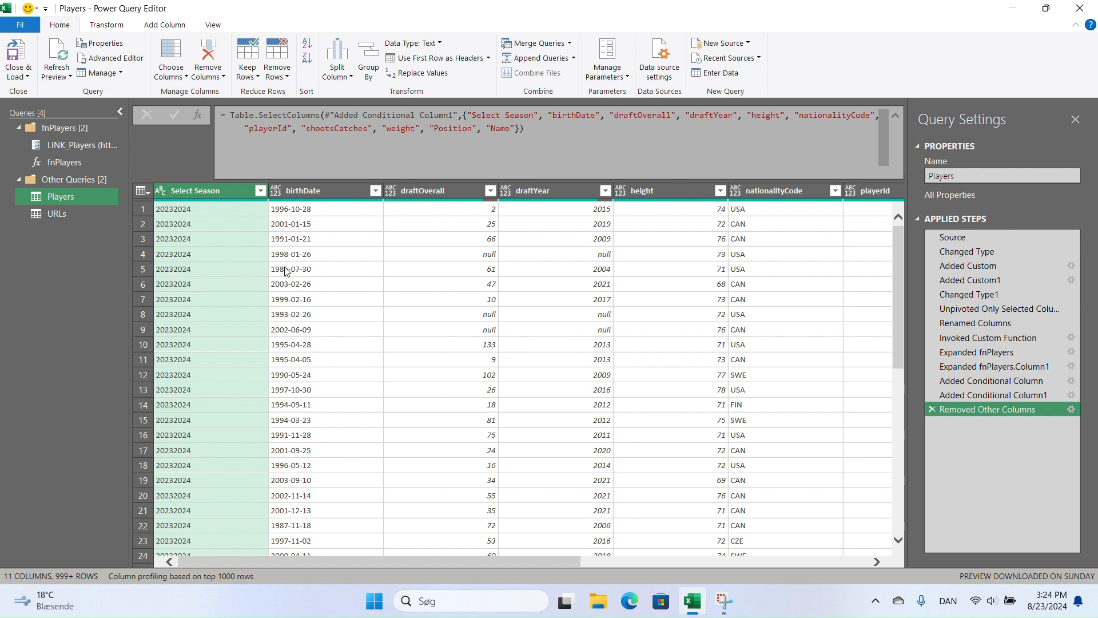
Rename the Select Season column in the Players query as Season
double_click(219, 190)
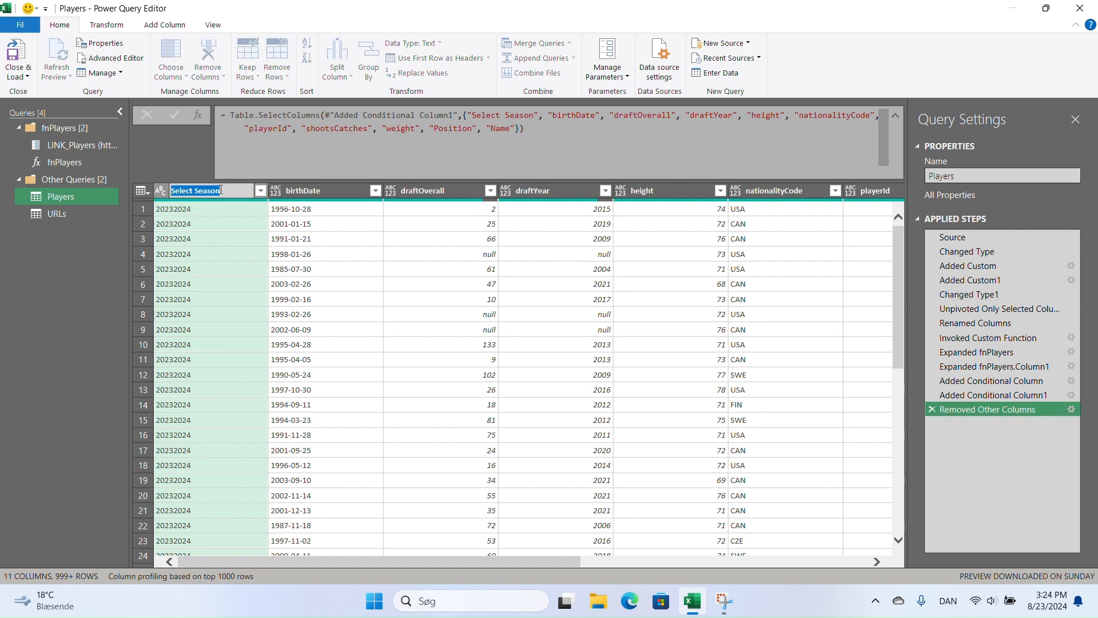
type("Seas")
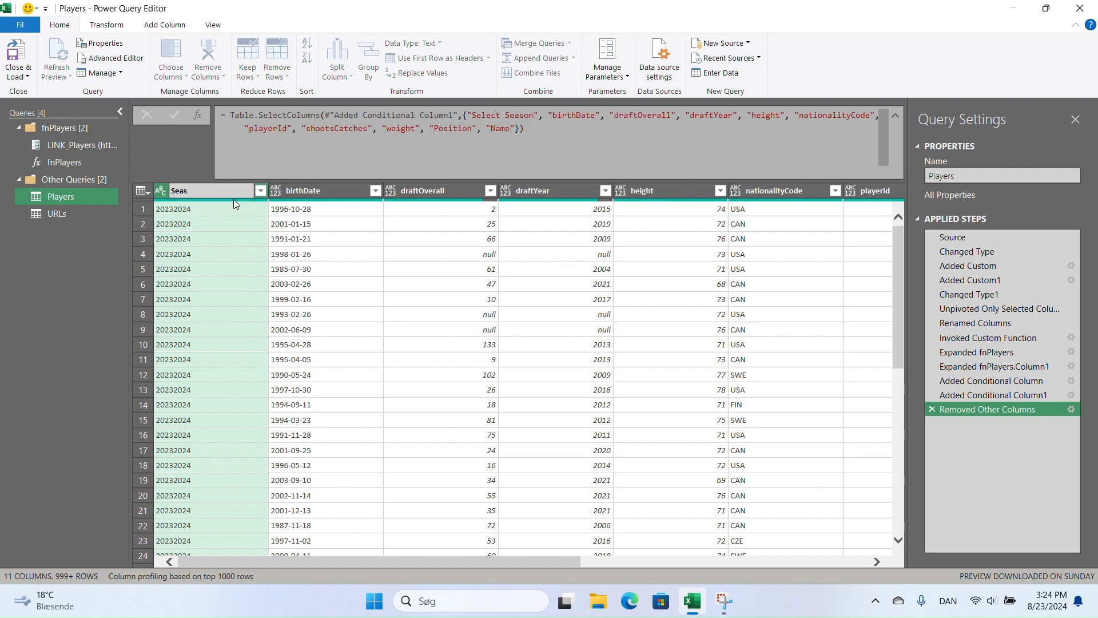
type("on")
key("Return")
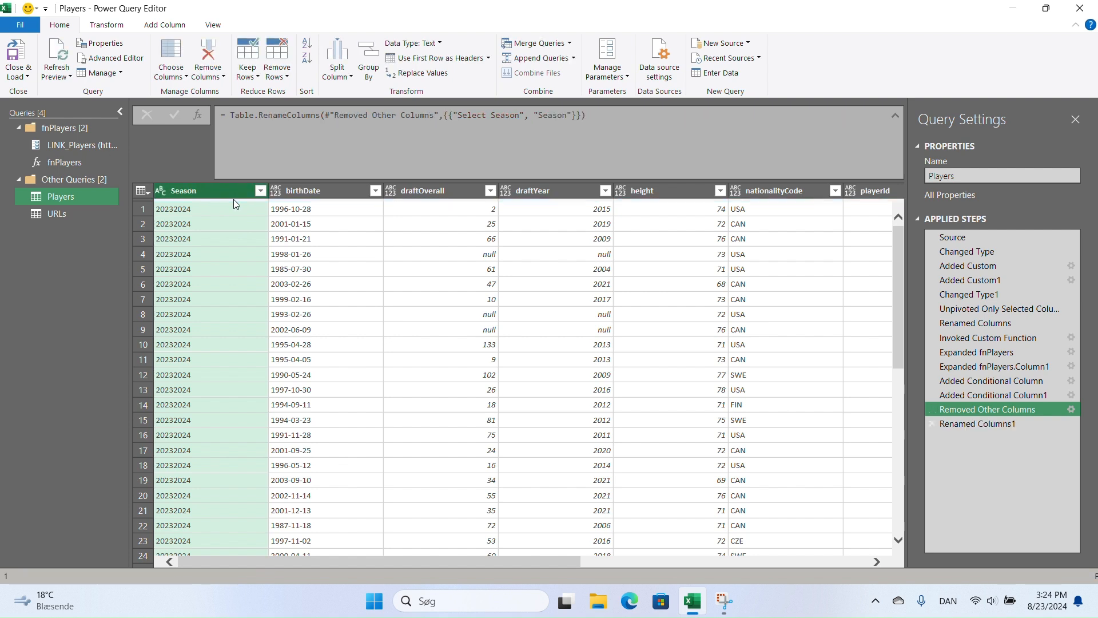
Select all columns of the Players query and detect their data types automatically
left_click(315, 230)
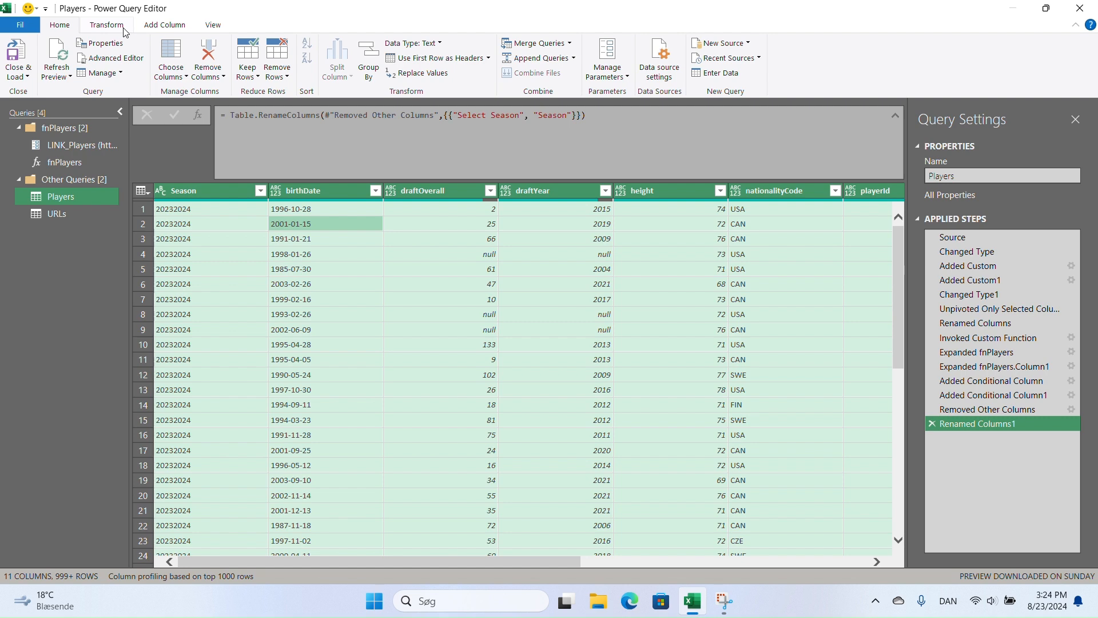
left_click(107, 25)
left_click(191, 59)
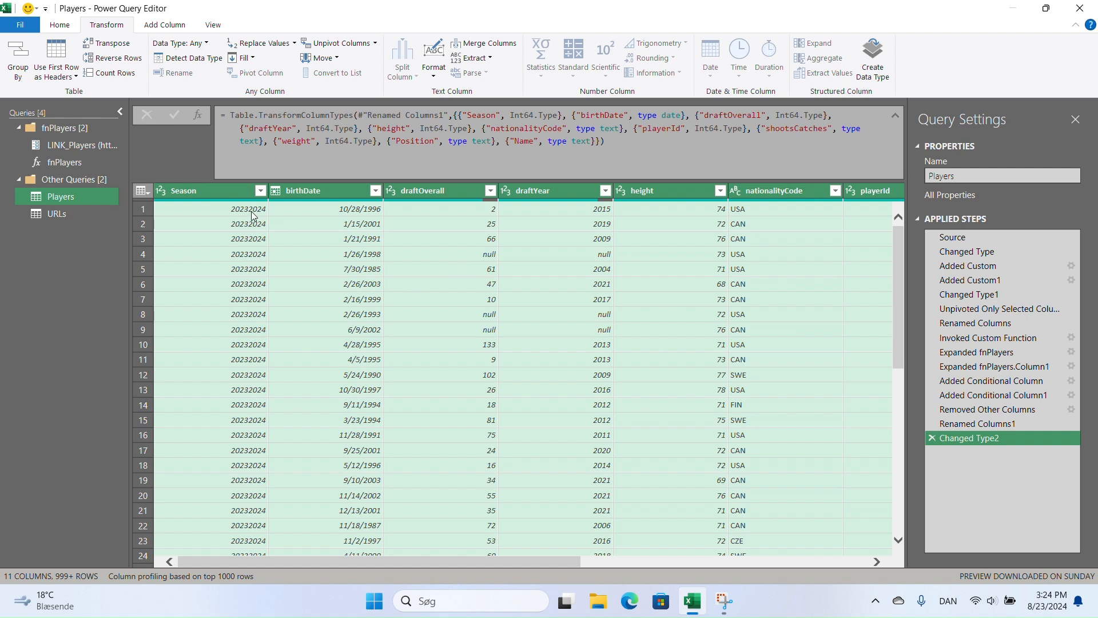
Copy the complete Teams address from the URL column of the URLs query
left_click(57, 214)
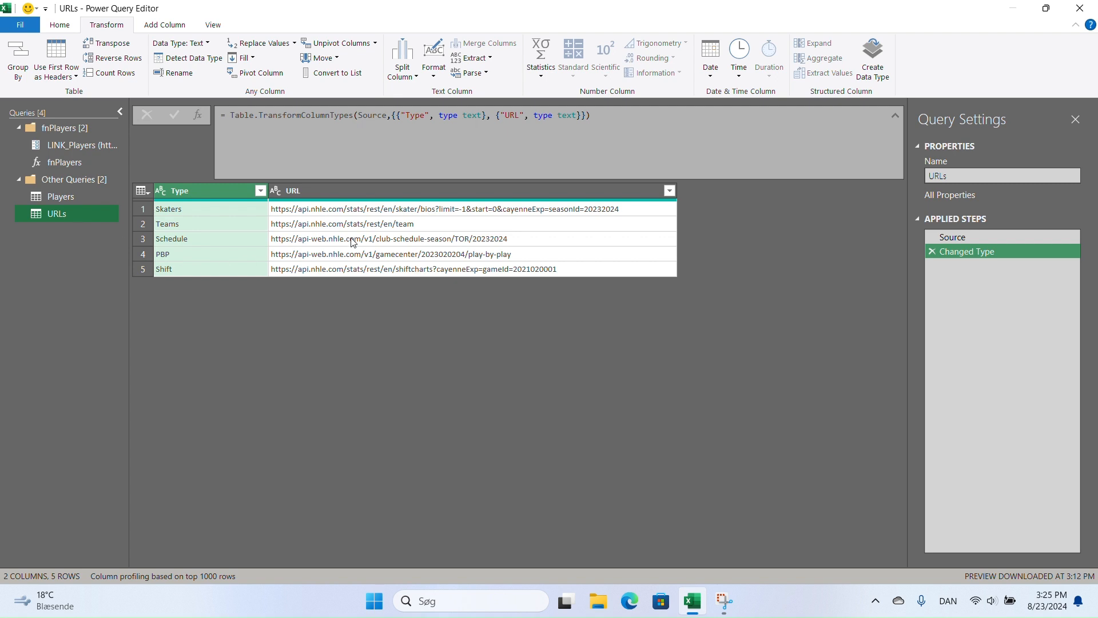
left_click(424, 228)
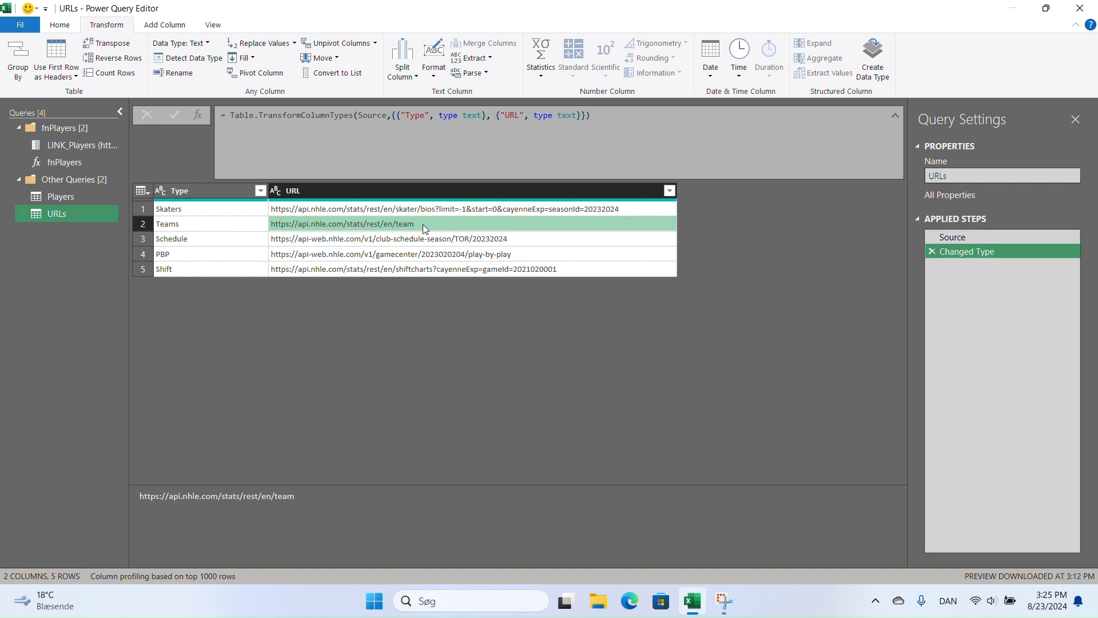
left_click_drag(318, 497, 71, 486)
key("ctrl+c")
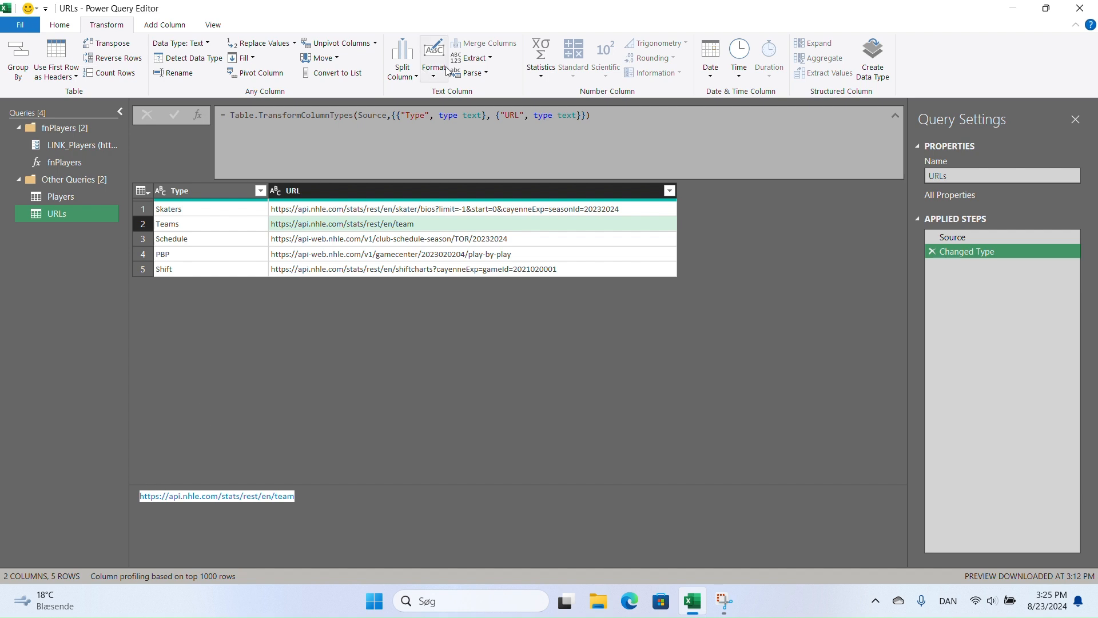
left_click(57, 27)
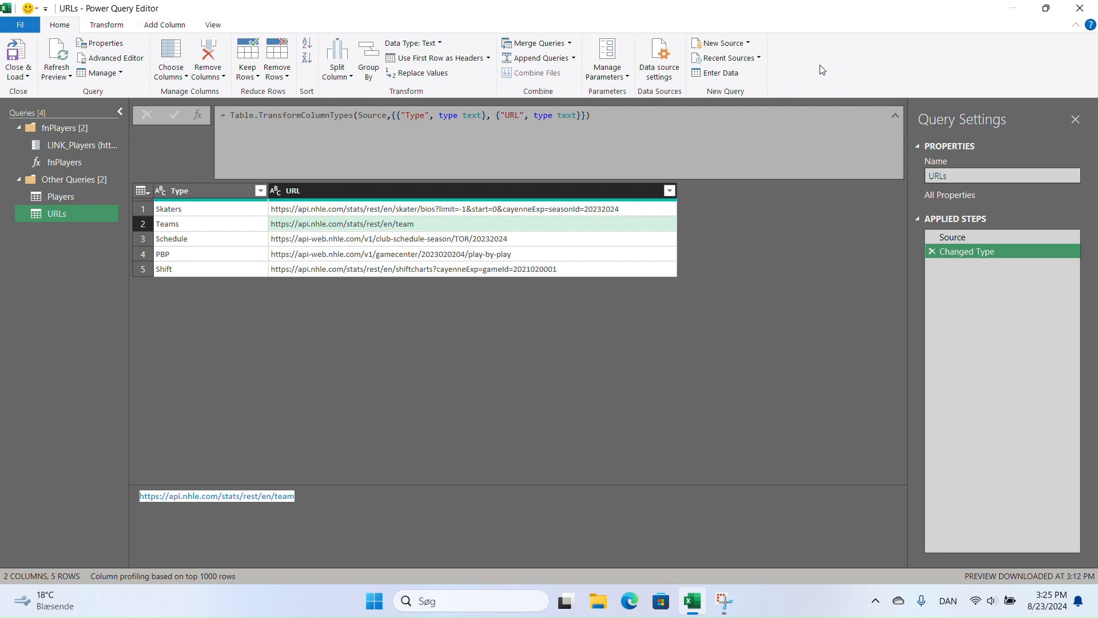
left_click(739, 44)
mouse_move(740, 88)
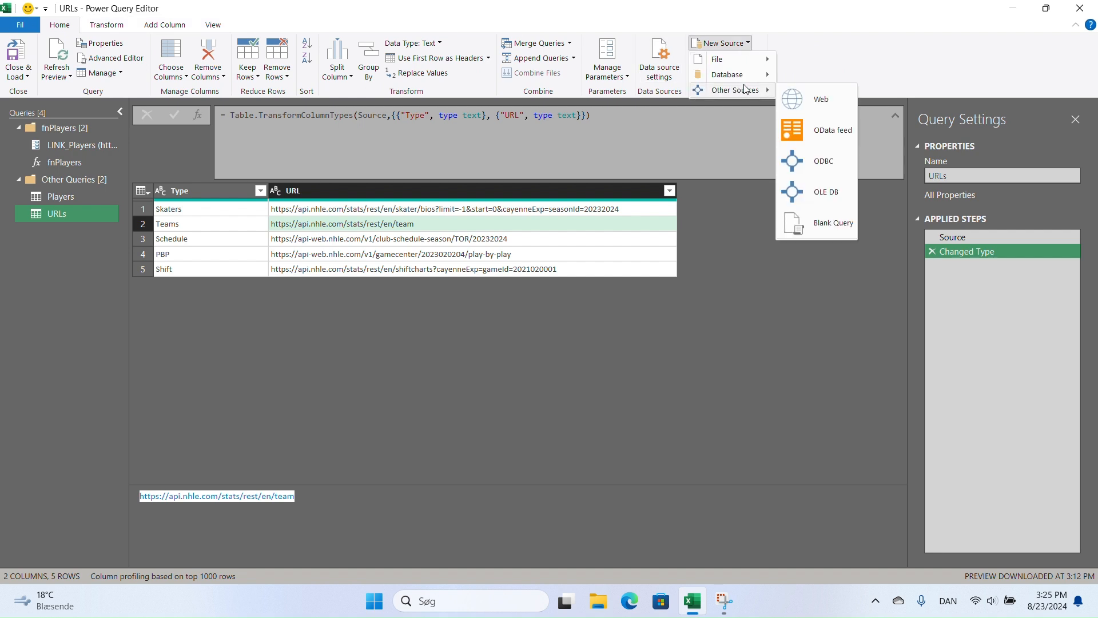
left_click(808, 99)
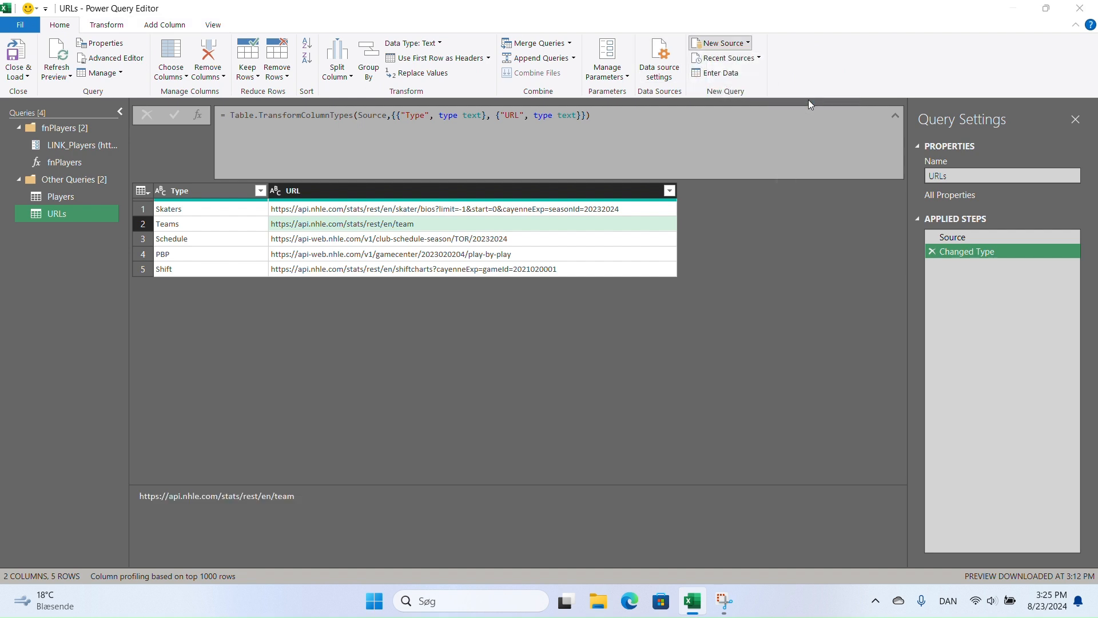
key("ctrl+v")
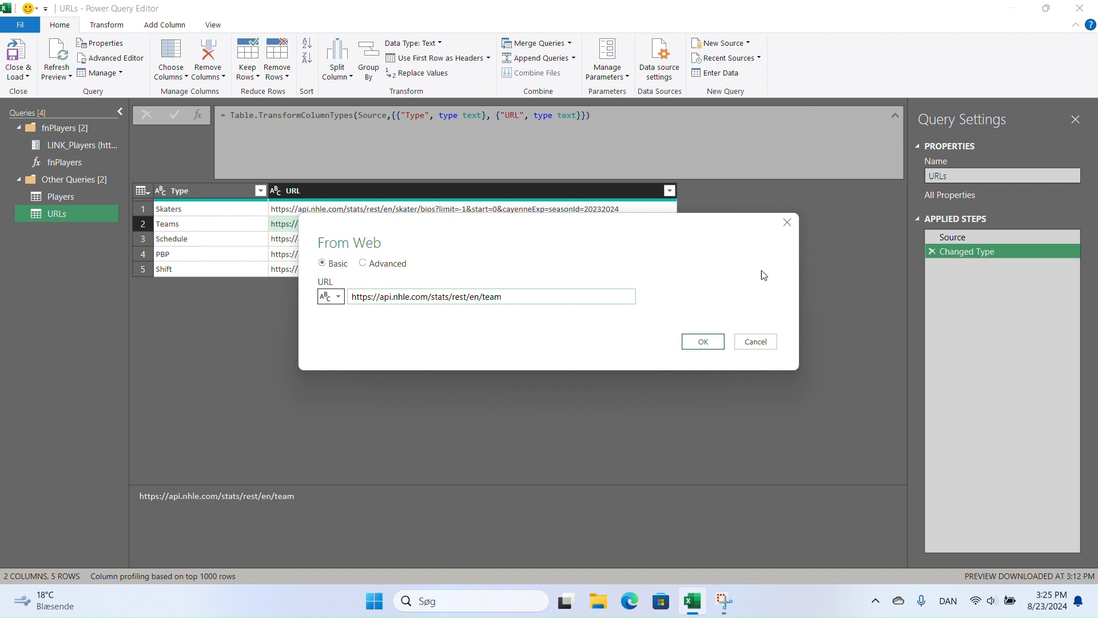
left_click(712, 346)
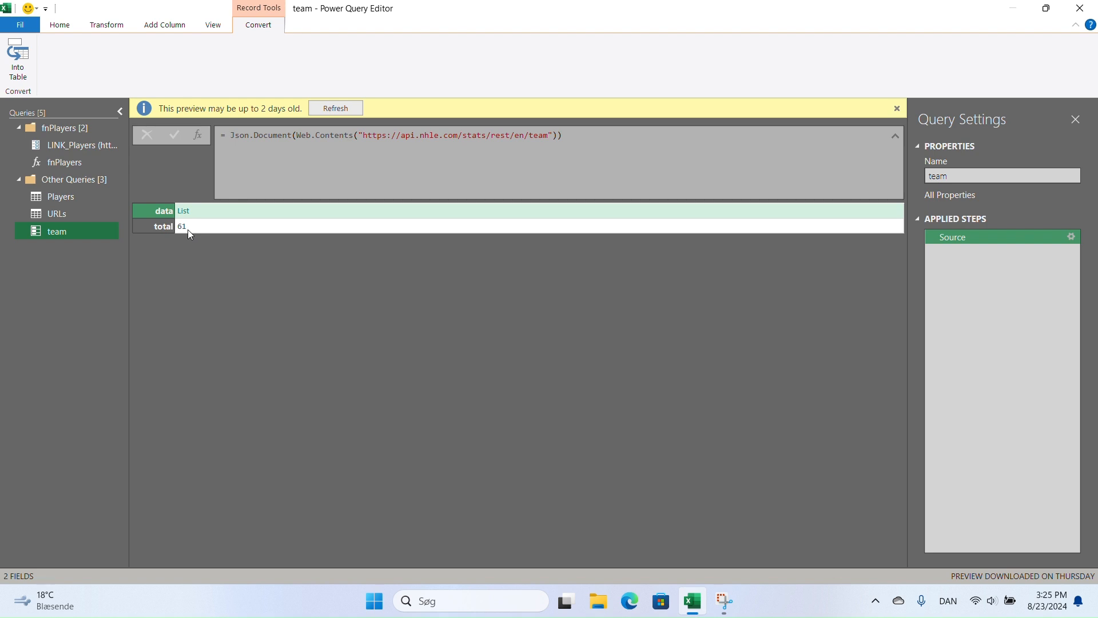
Drill into the data list of the team query and convert it to a table with no delimiter, showing extra columns as errors
left_click(183, 211)
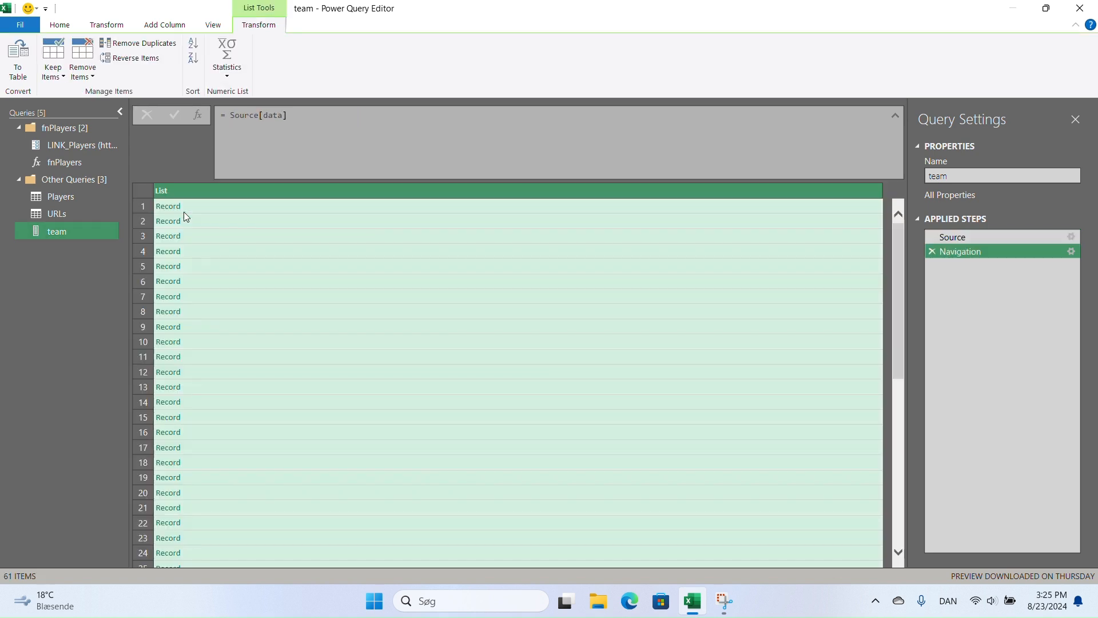
left_click(17, 60)
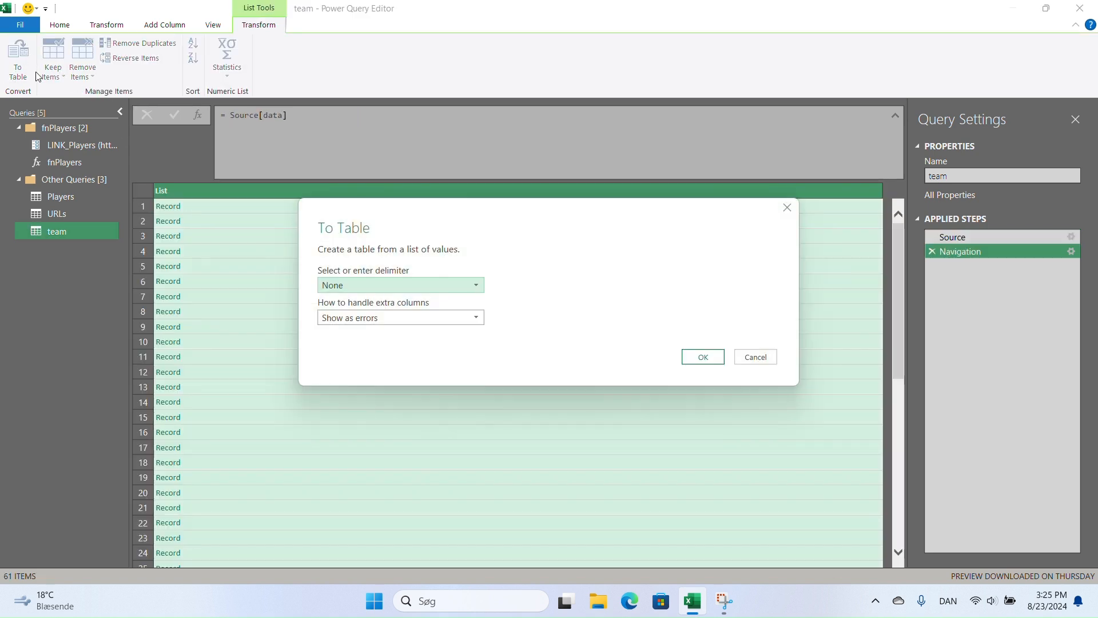
left_click(702, 365)
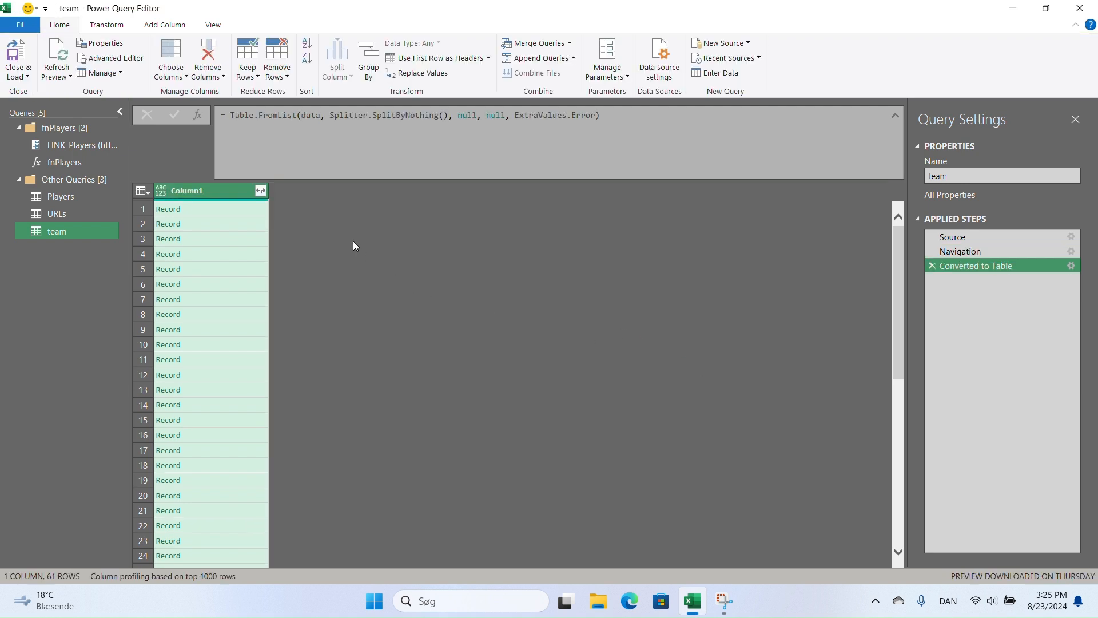
Expand the team records into all their fields, from id to triCode, without a column name prefix, and look through the rows
left_click(260, 191)
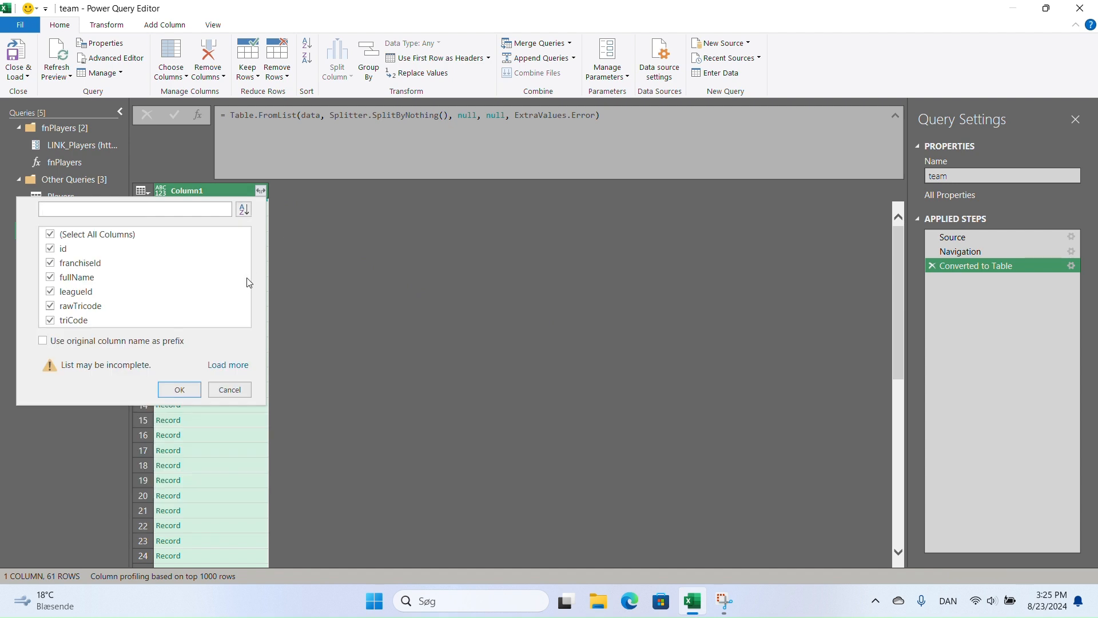
left_click(180, 390)
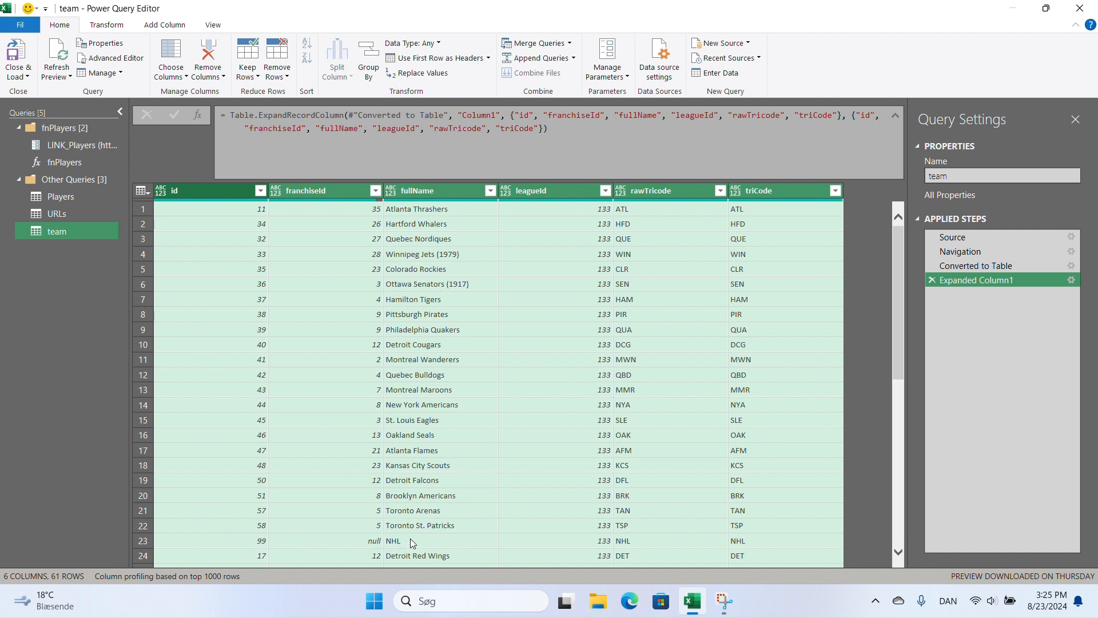
scroll(426, 541, "down", 9)
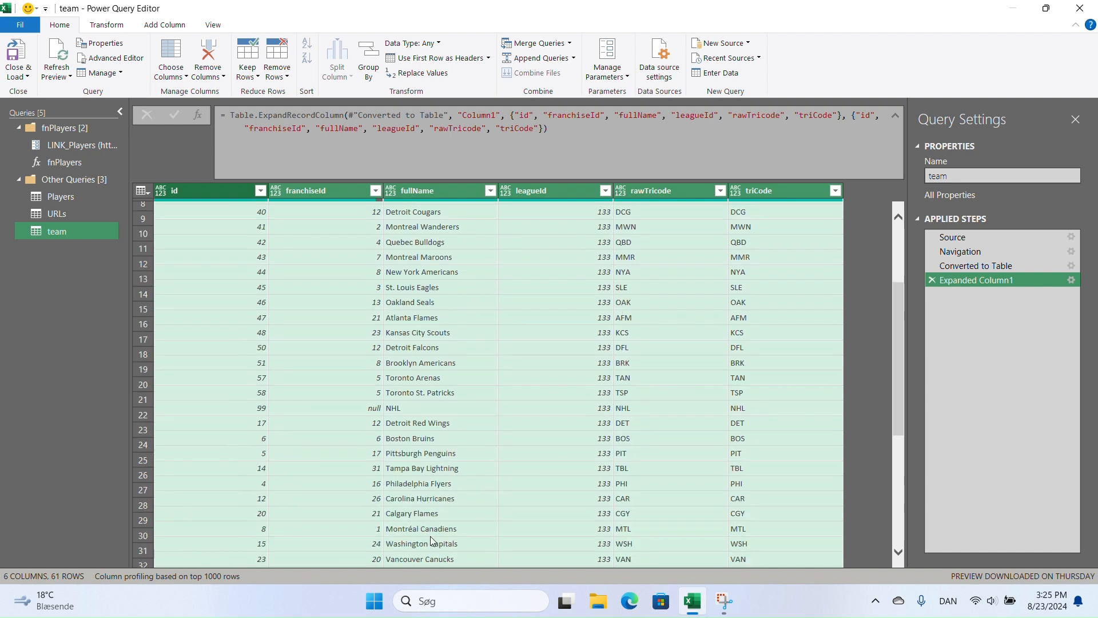
scroll(432, 541, "down", 4)
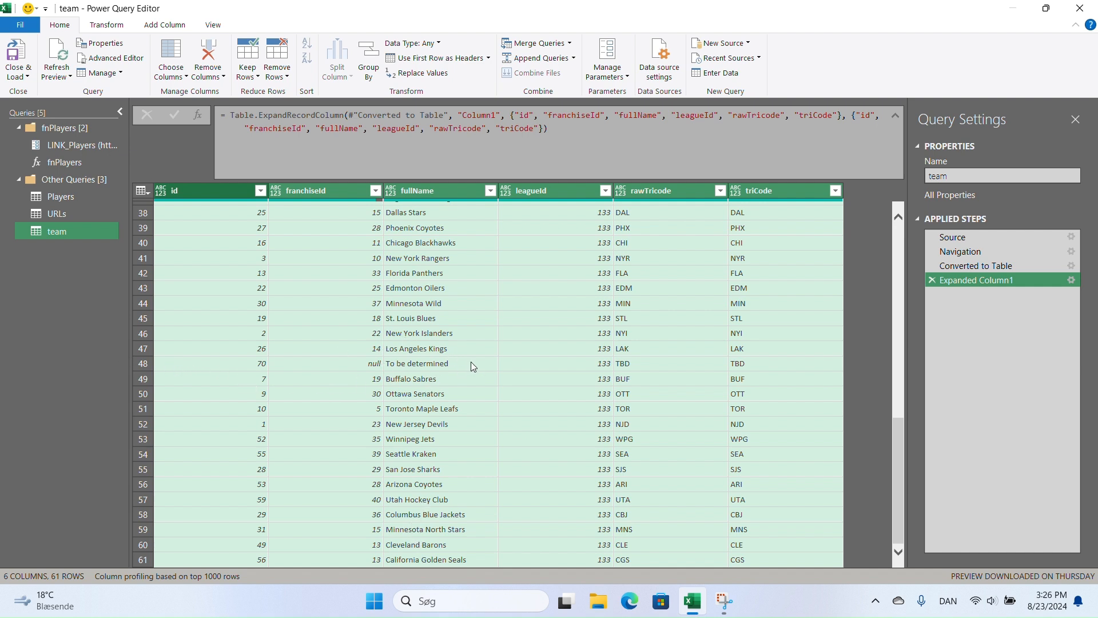
scroll(474, 363, "up", 12)
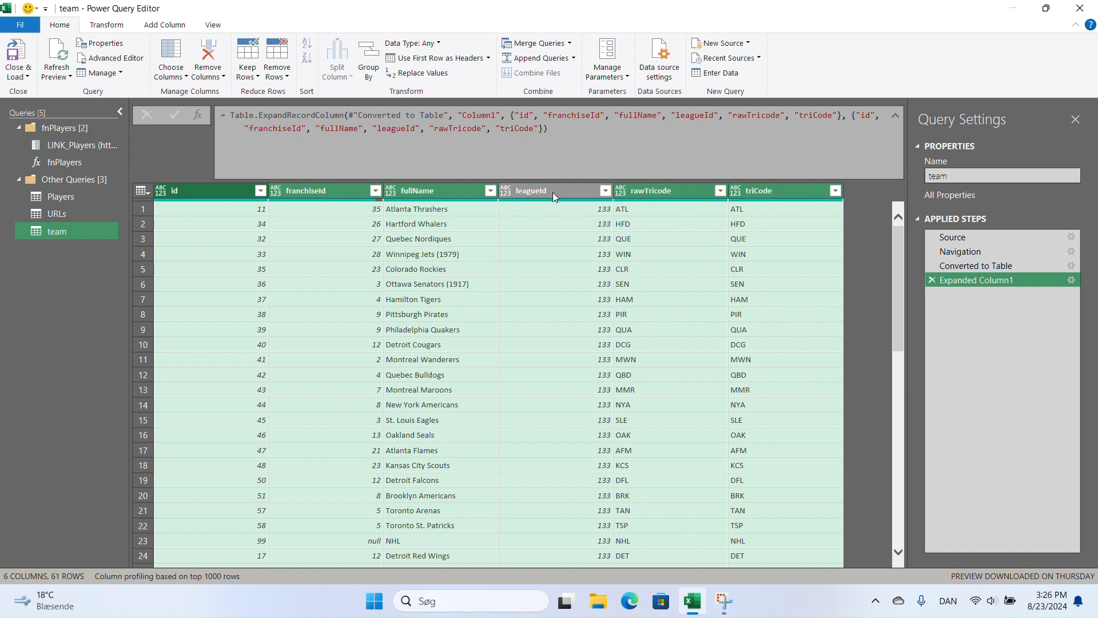
Rename the id column of the team query to TeamID and the triCode column to Team
scroll(553, 383, "down", 6)
scroll(552, 383, "down", 10)
scroll(552, 384, "up", 16)
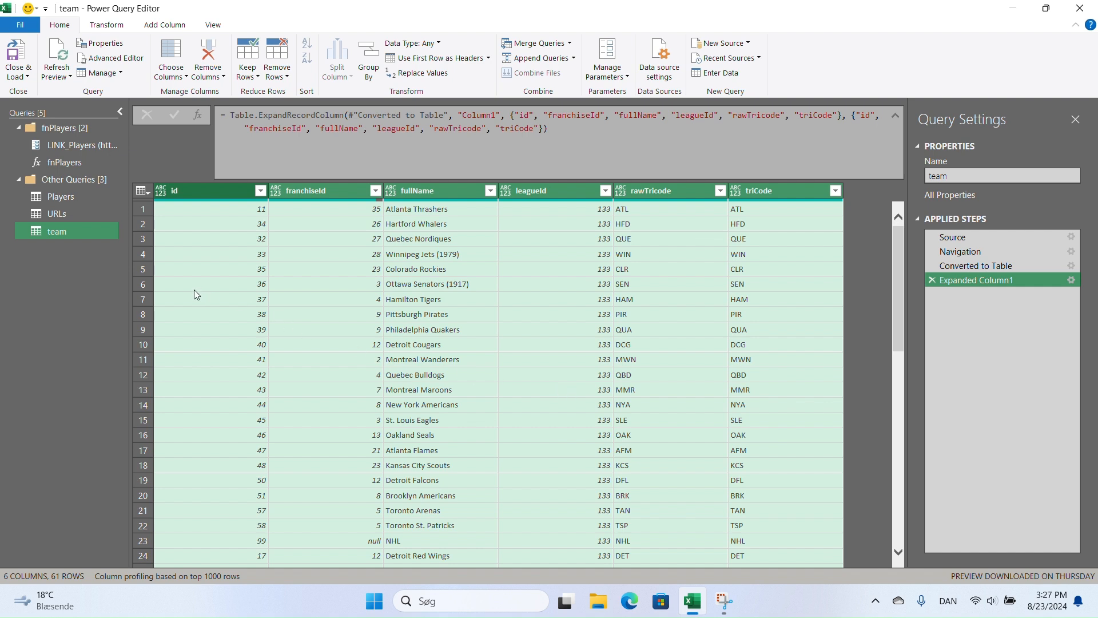
double_click(200, 192)
type("T")
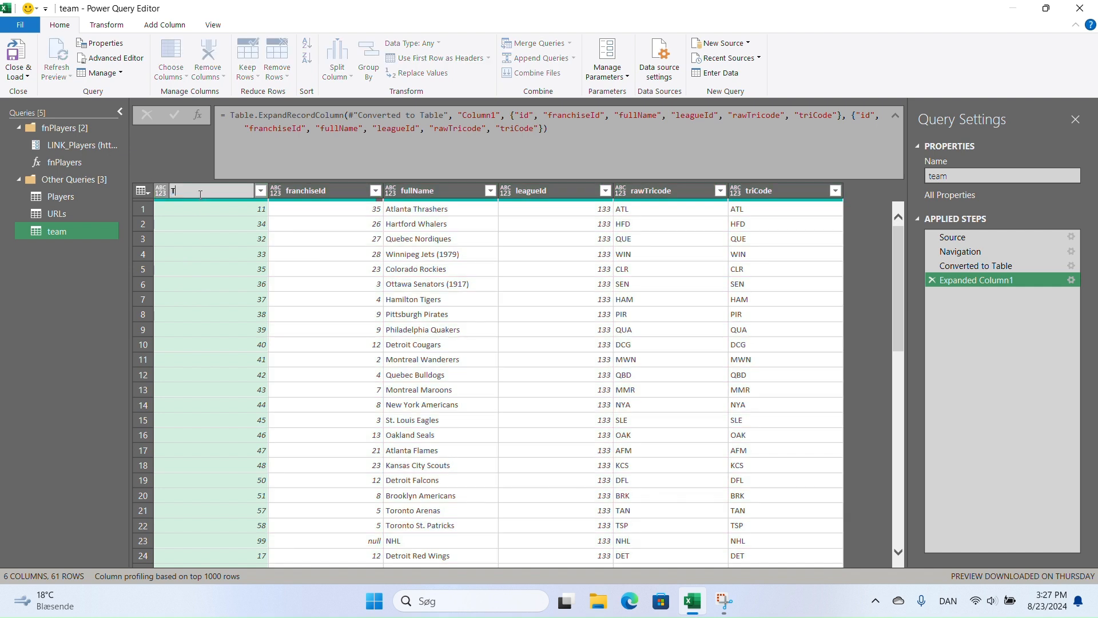
type("eamID")
double_click(786, 189)
type("Team")
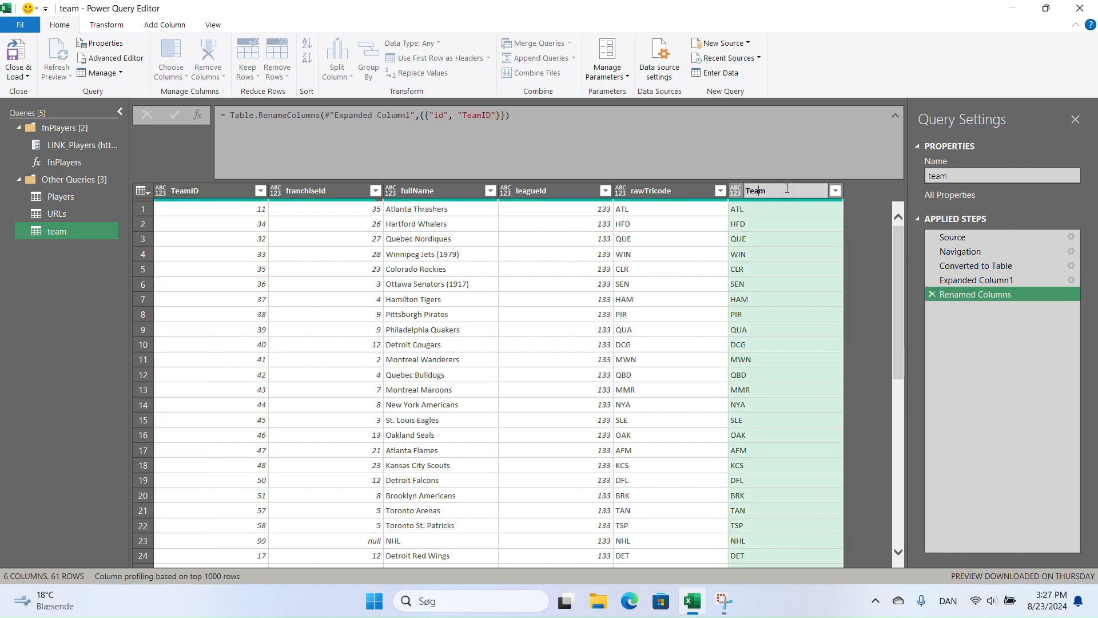
key("Return")
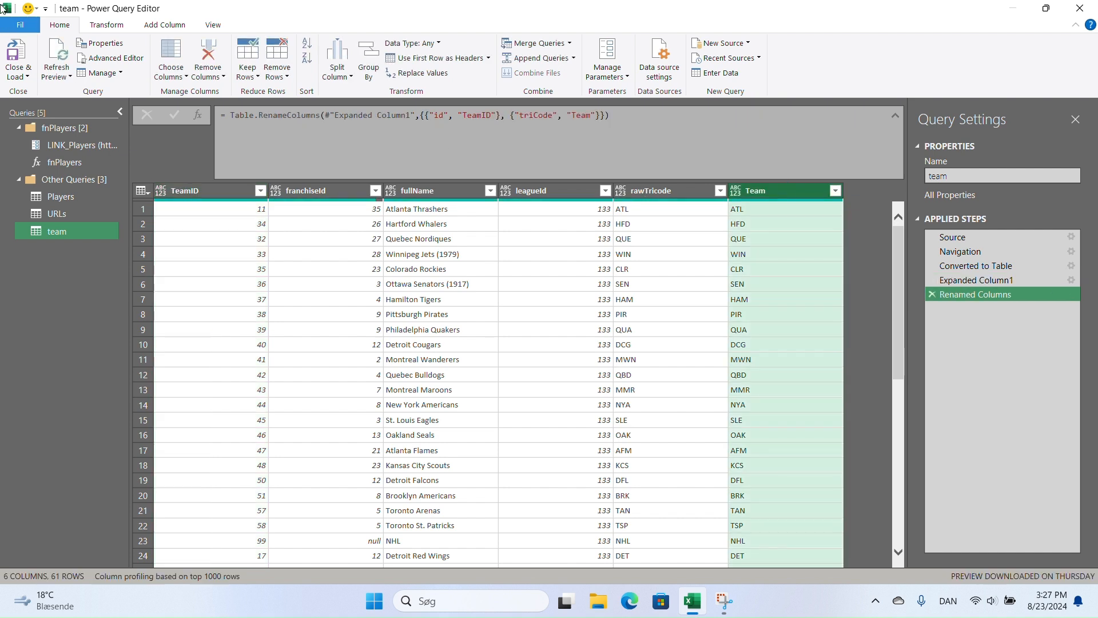
Keep only the TeamID, franchiseId, fullName and Team columns, dropping leagueId and rawTricode
left_click(169, 62)
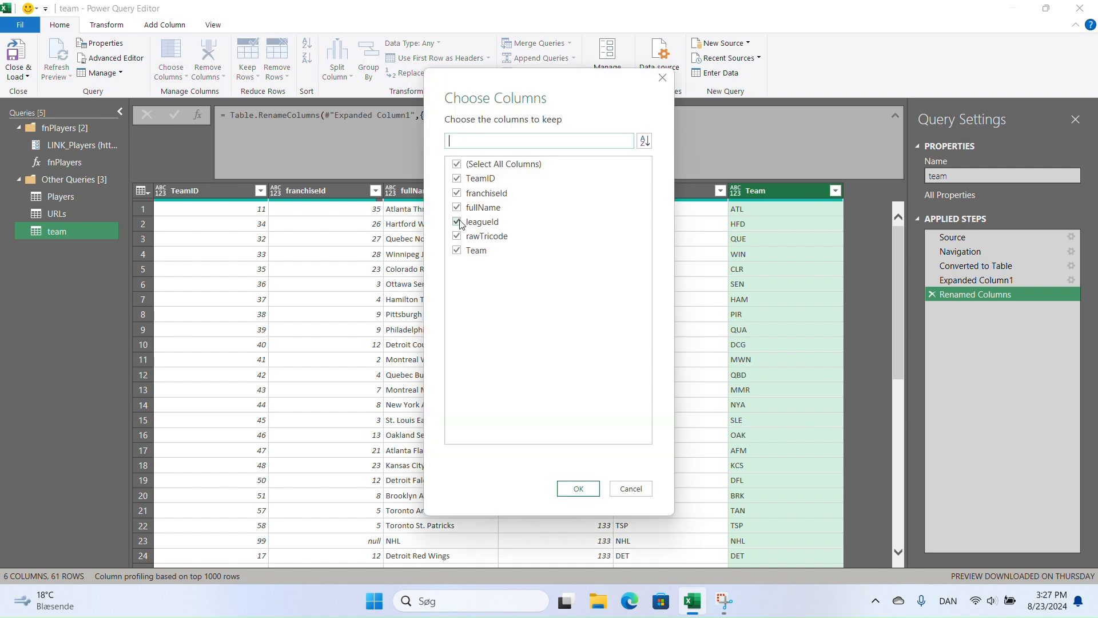
left_click(457, 236)
left_click(457, 236)
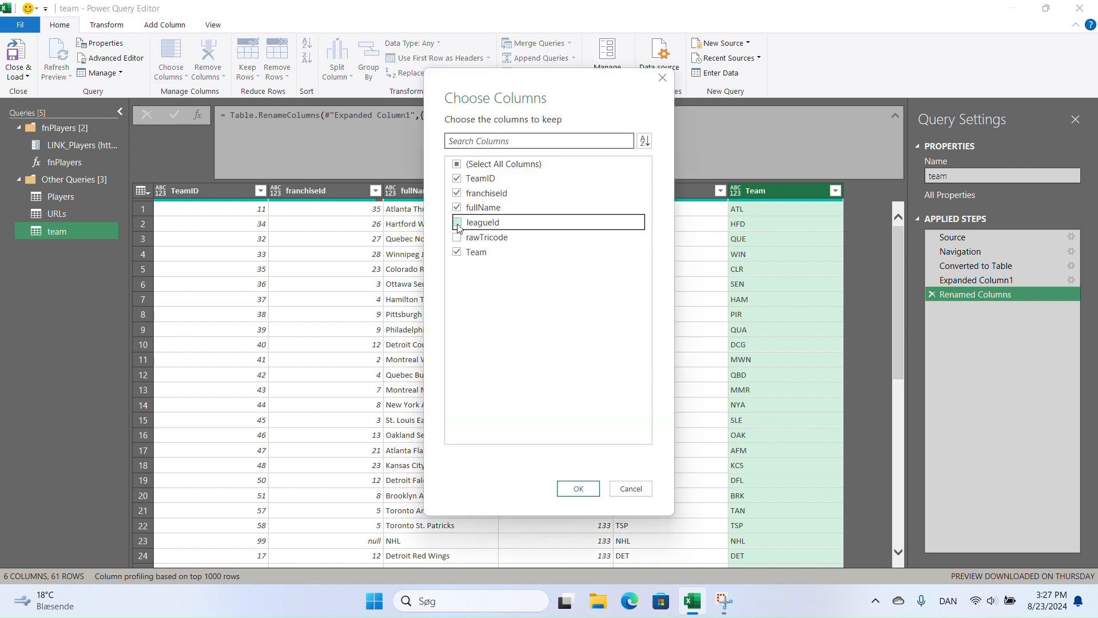
left_click(578, 489)
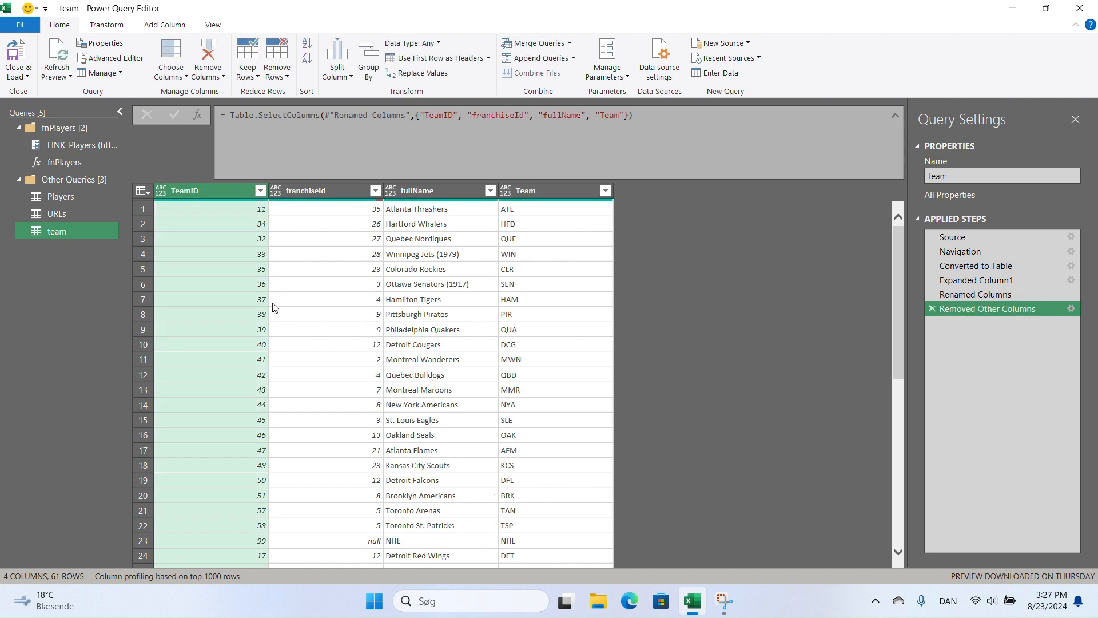
Detect the data types of all four columns in the team query
left_click(369, 302)
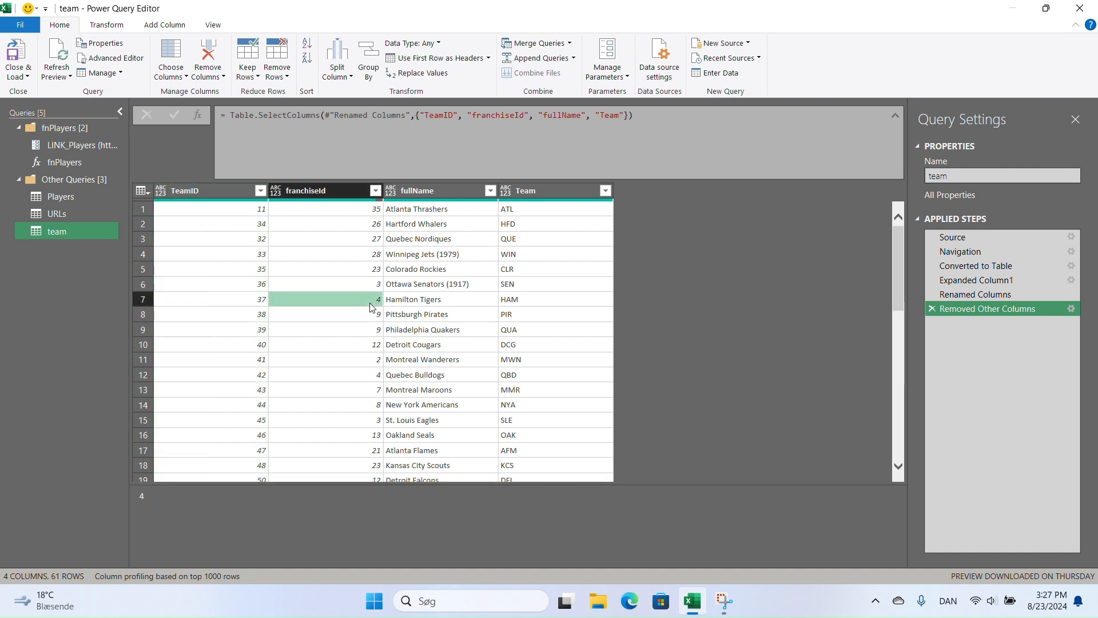
key("ctrl+a")
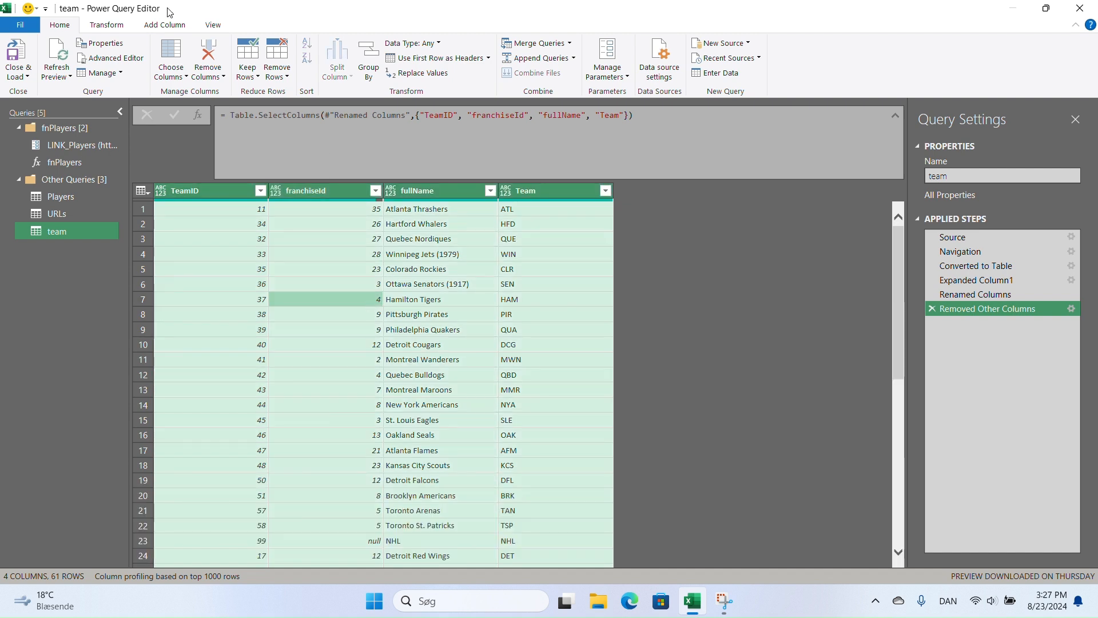
left_click(116, 25)
left_click(181, 59)
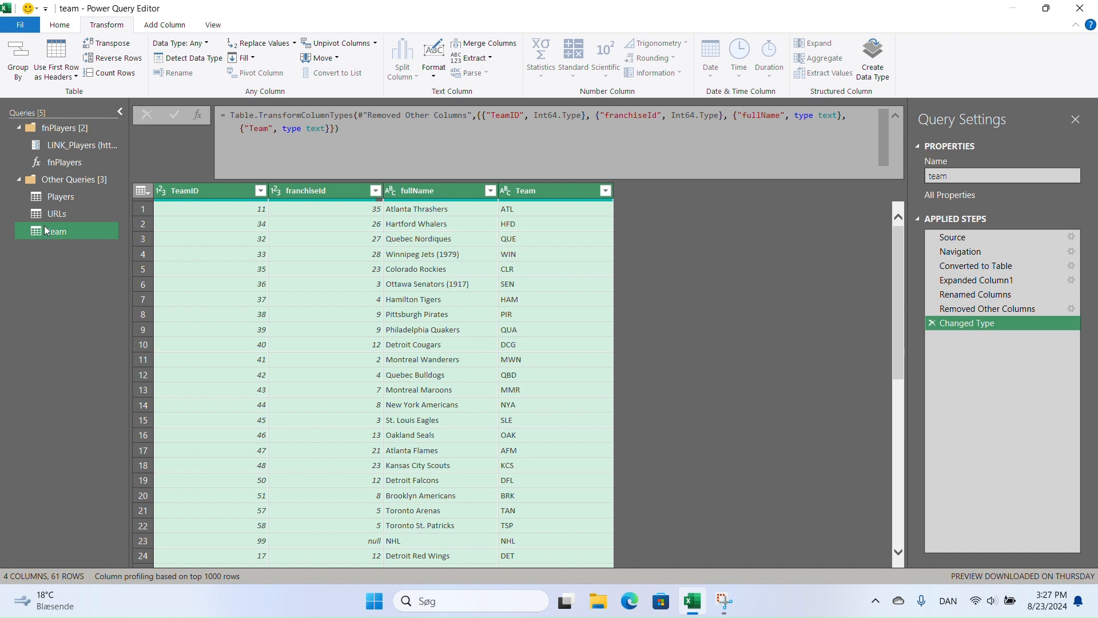
Move the team query above URLs in the query list and rename it Teams
left_click_drag(51, 232, 56, 210)
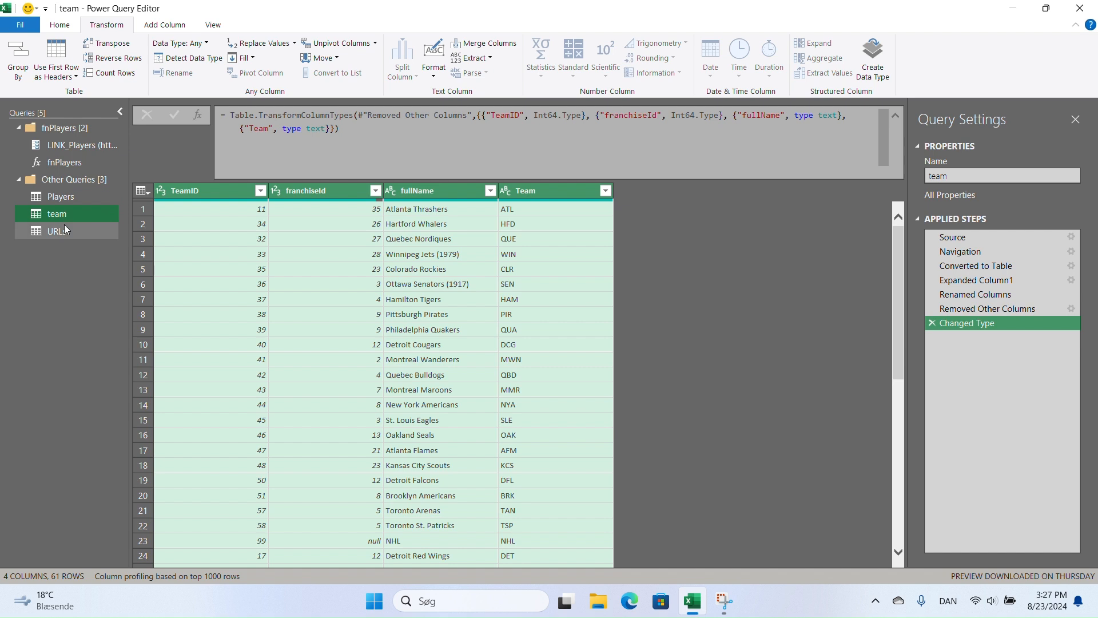
double_click(66, 216)
type("T")
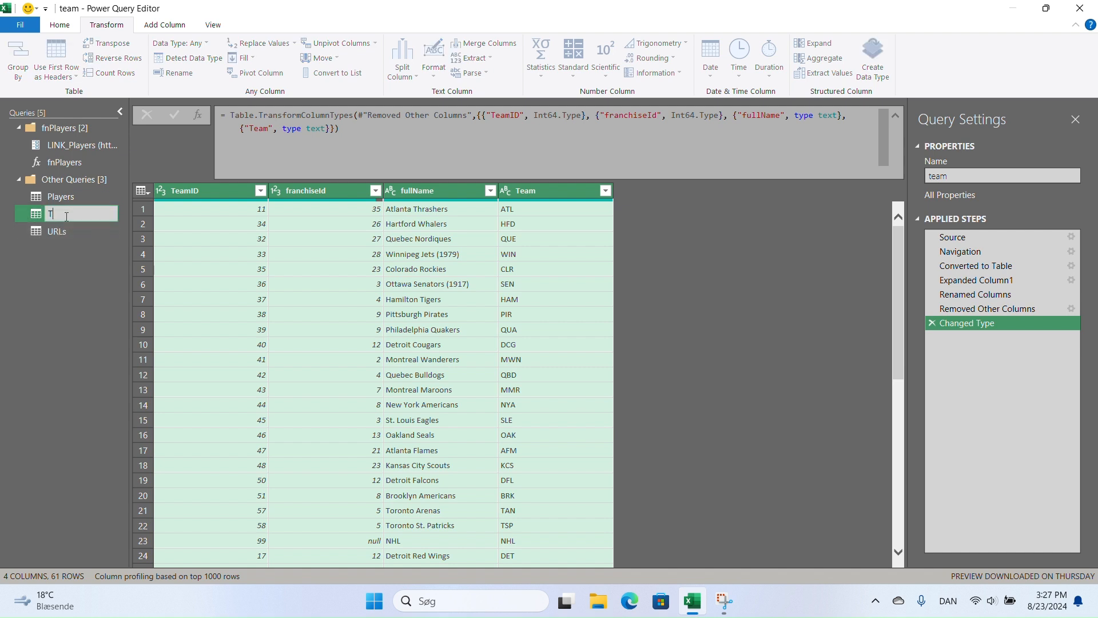
type("eams")
key("Return")
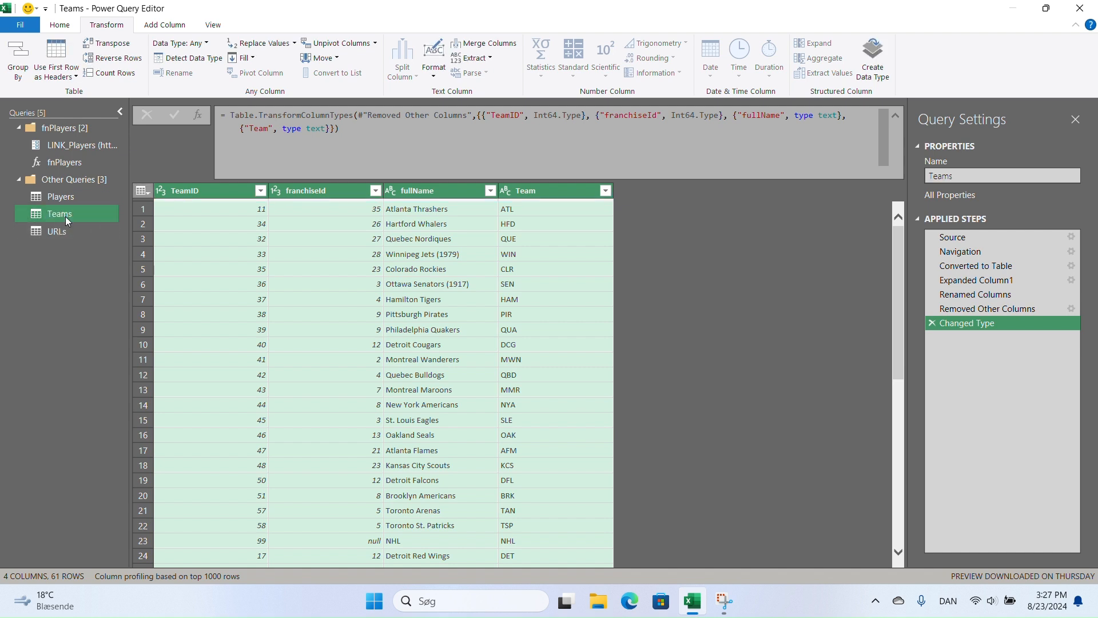
Examine the Schedule address in the URLs query for its team code and season parts, comparing it with the Teams query
left_click(70, 234)
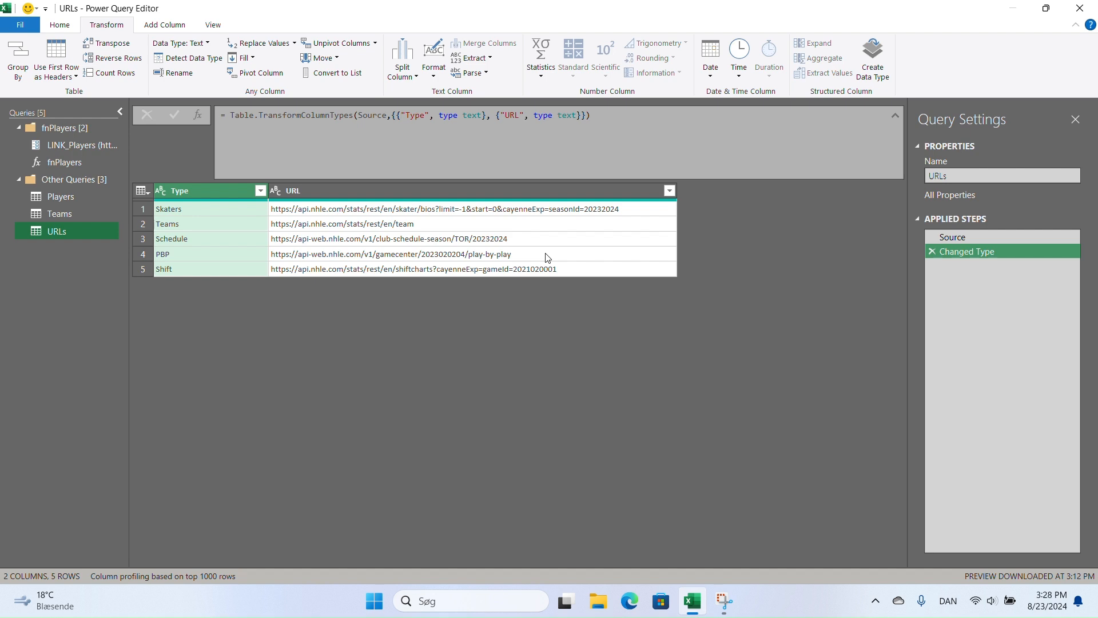
left_click(525, 240)
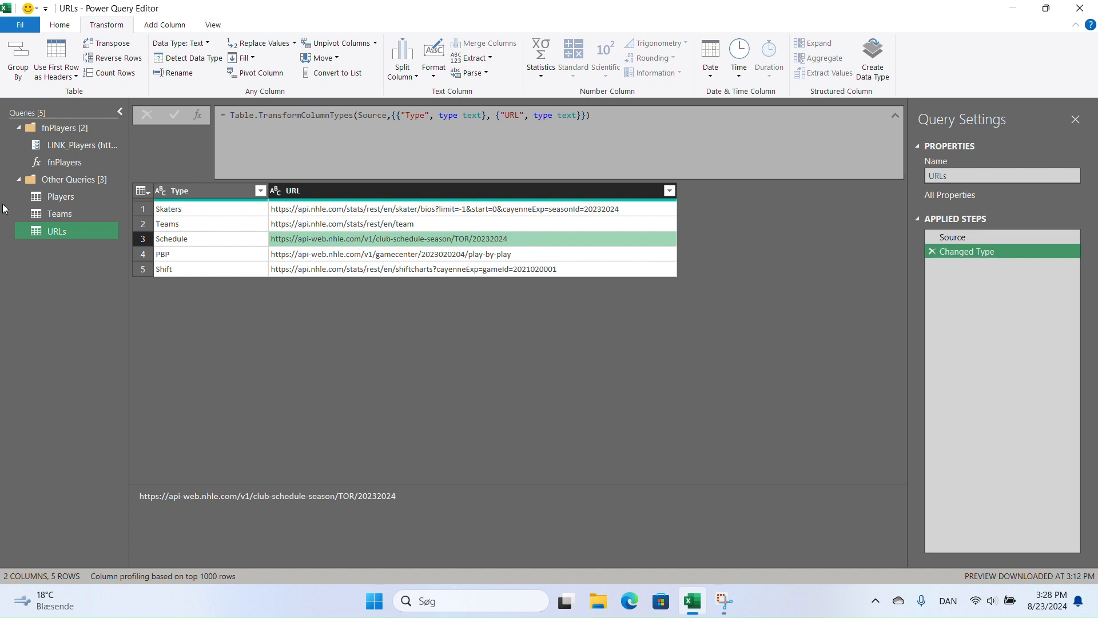
left_click(57, 213)
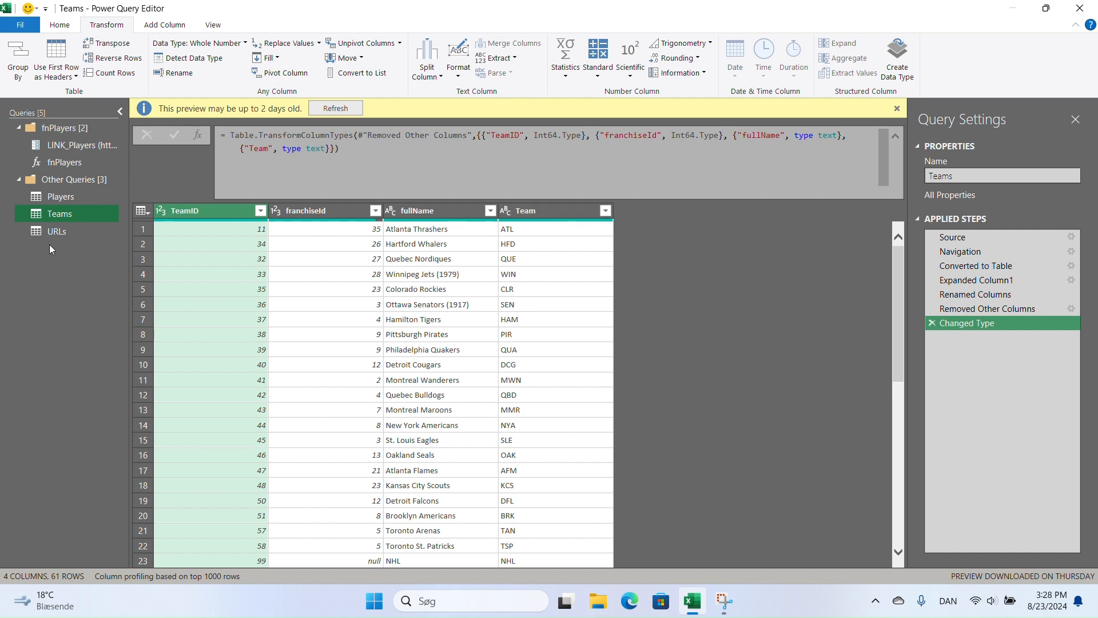
left_click(60, 233)
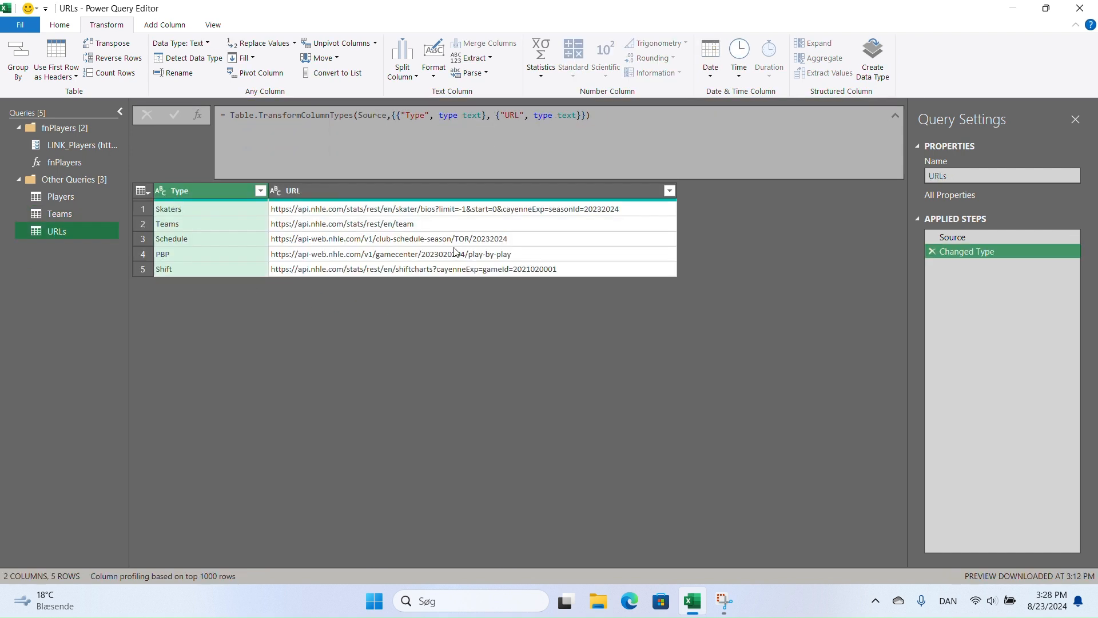
left_click(454, 239)
left_click_drag(343, 496, 400, 496)
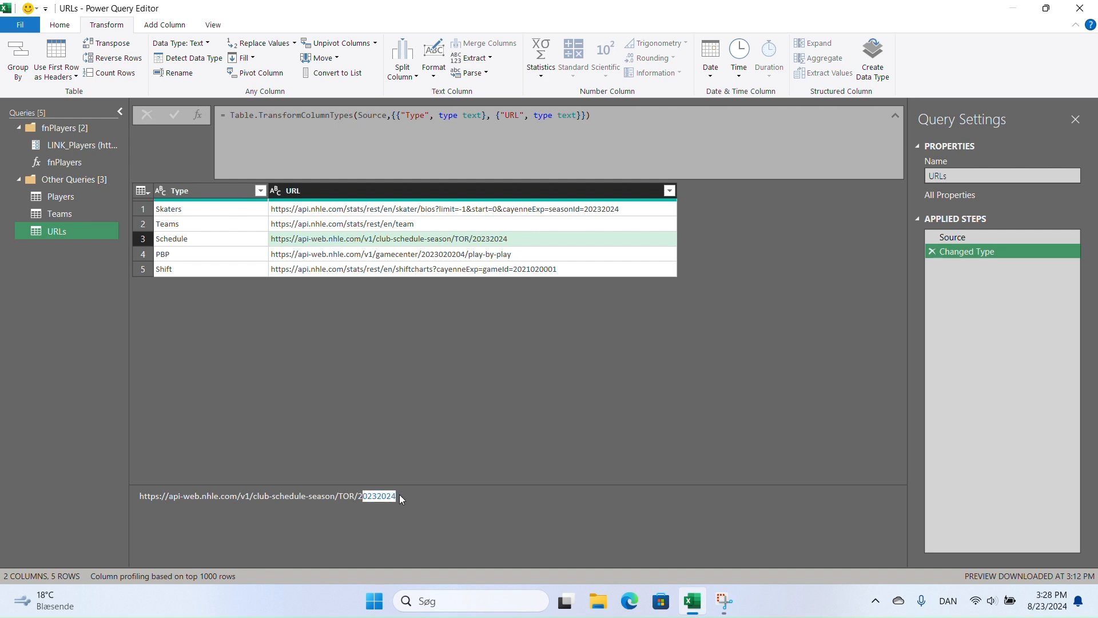
left_click(351, 499)
Duplicate the Teams query and name the copy Schedule
left_click(83, 211)
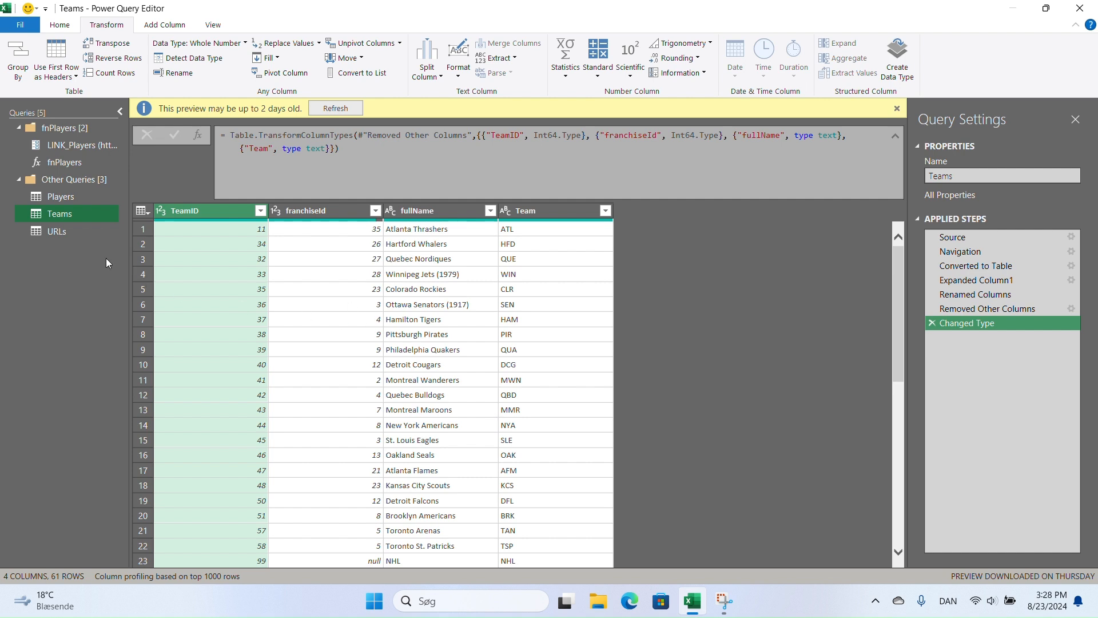
right_click(51, 214)
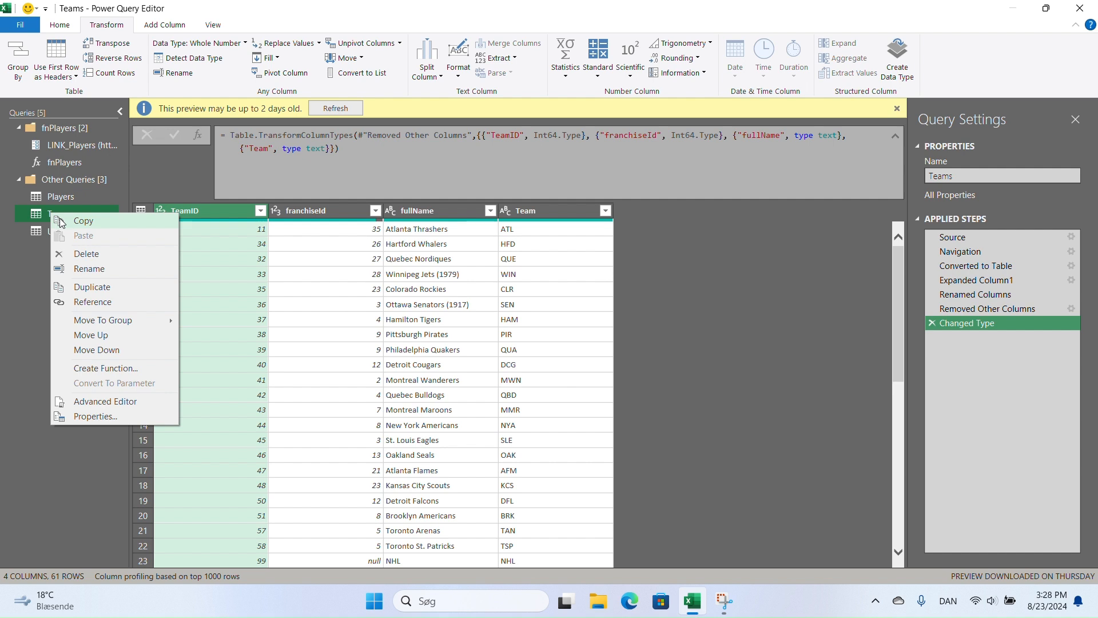
left_click(93, 287)
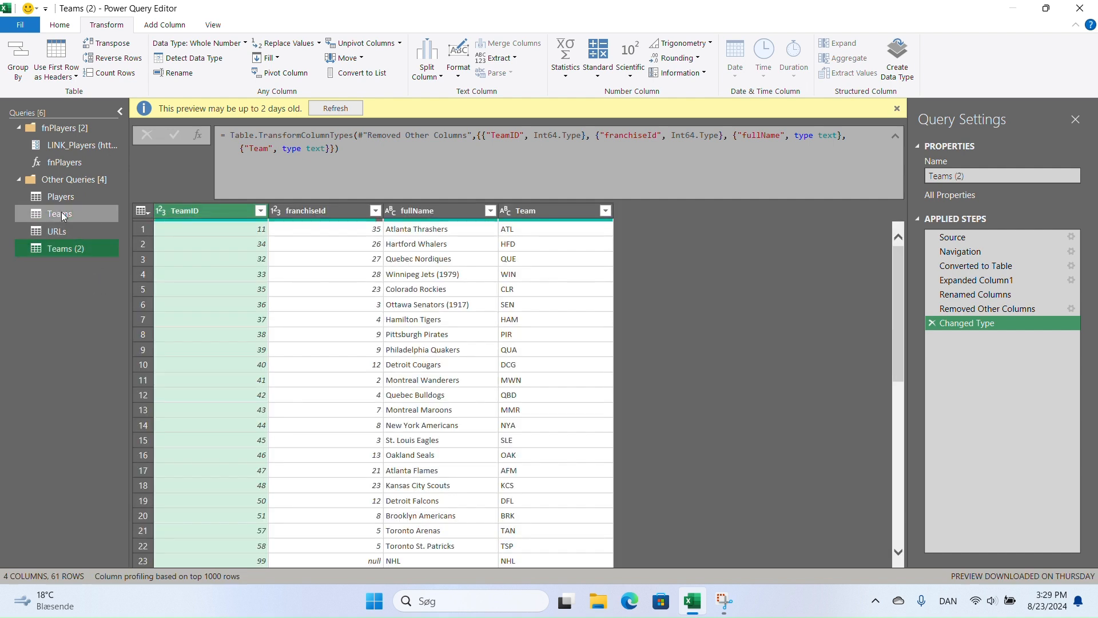
double_click(65, 251)
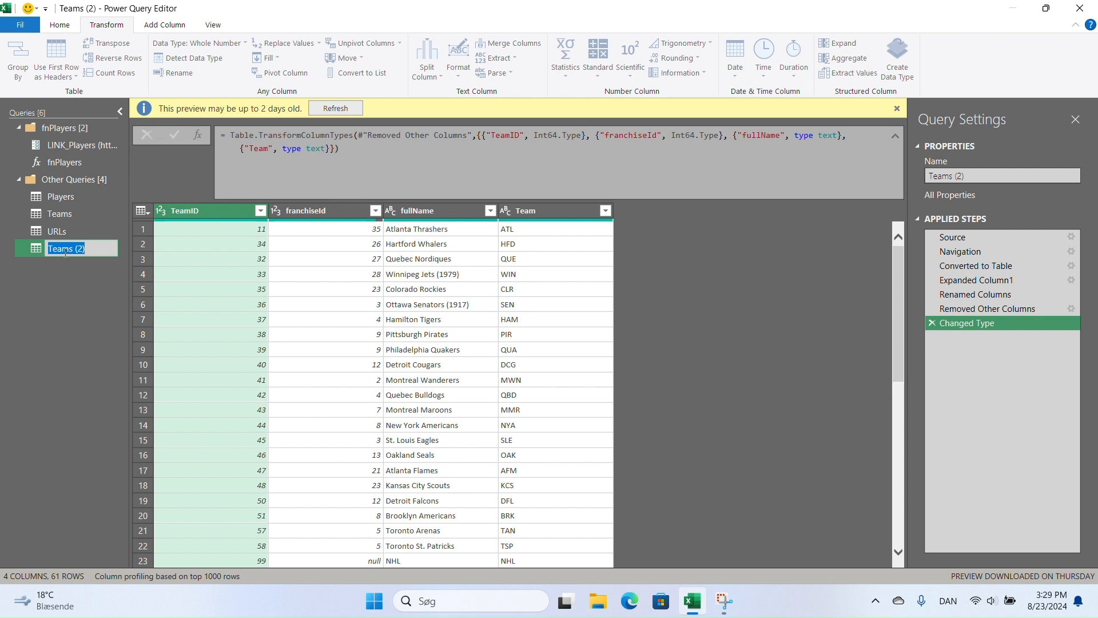
type("Schedule")
key("Return")
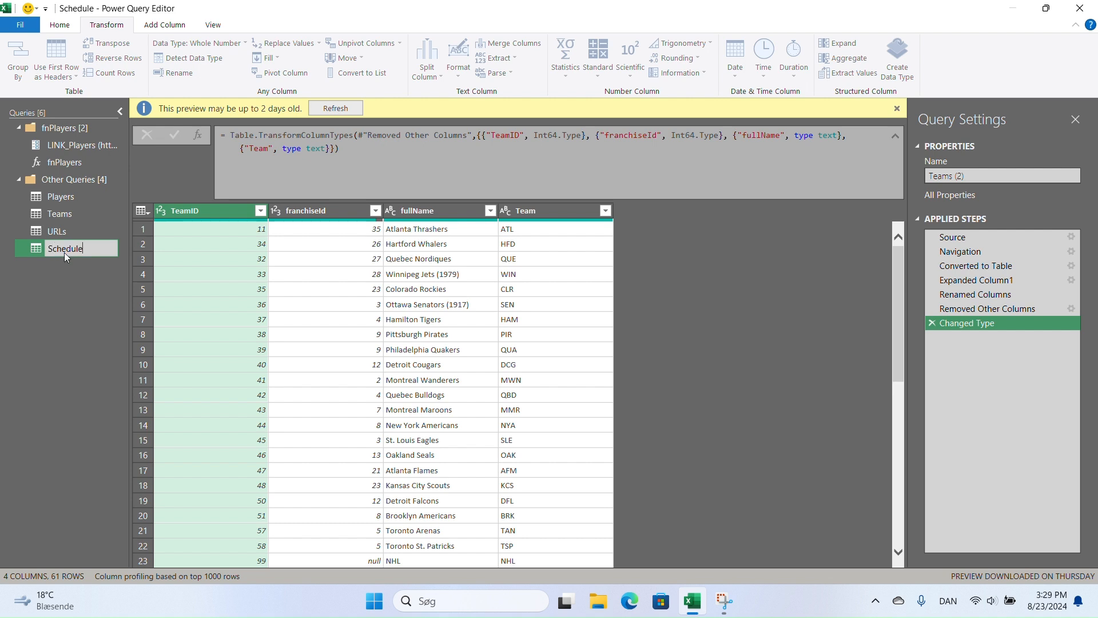
left_click_drag(66, 235, 67, 236)
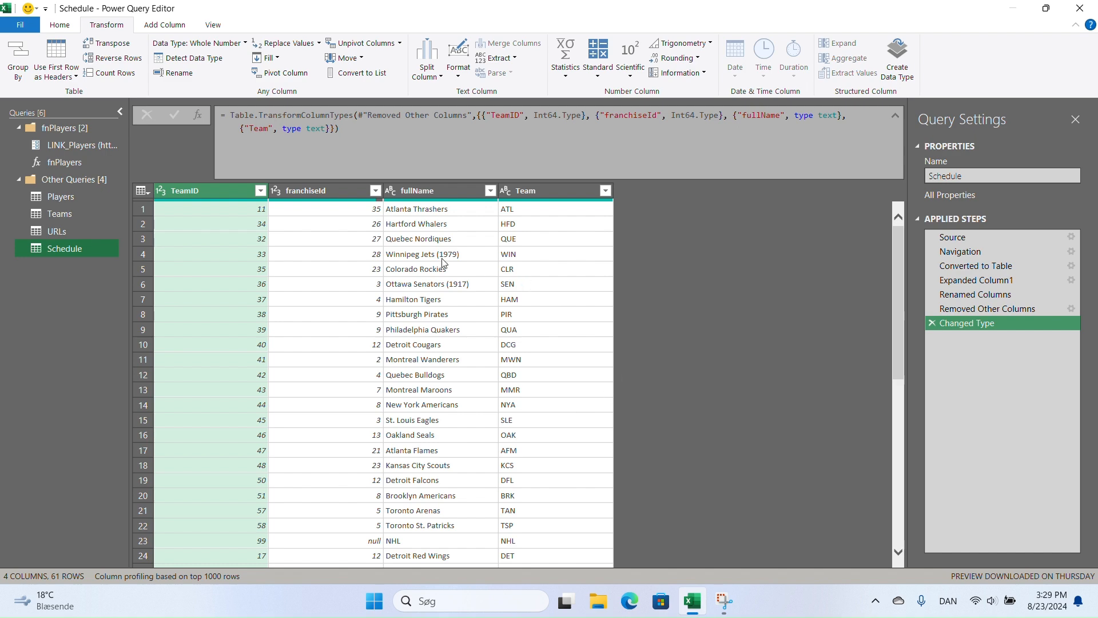
Add the Select Season value from the first Changed Type step of the Players query as a new query
left_click(74, 203)
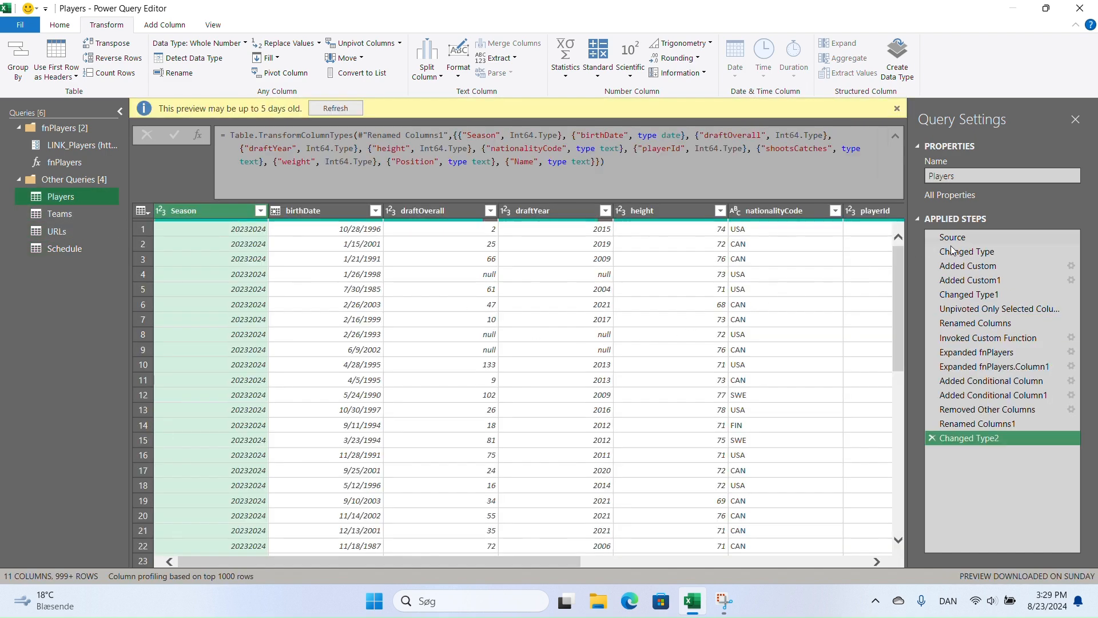
left_click(960, 252)
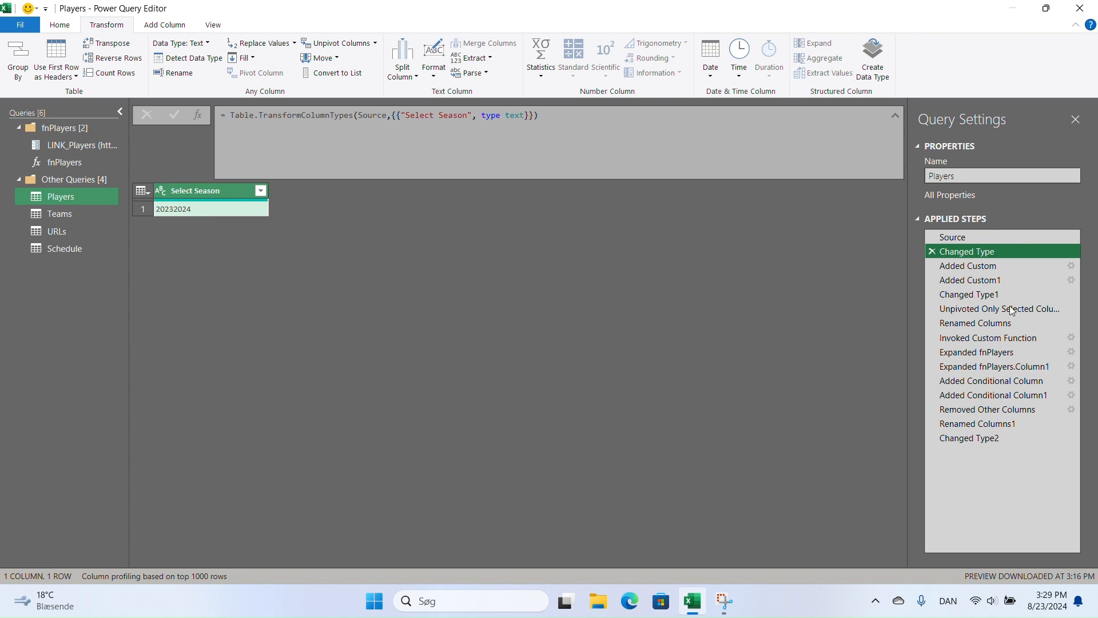
right_click(182, 209)
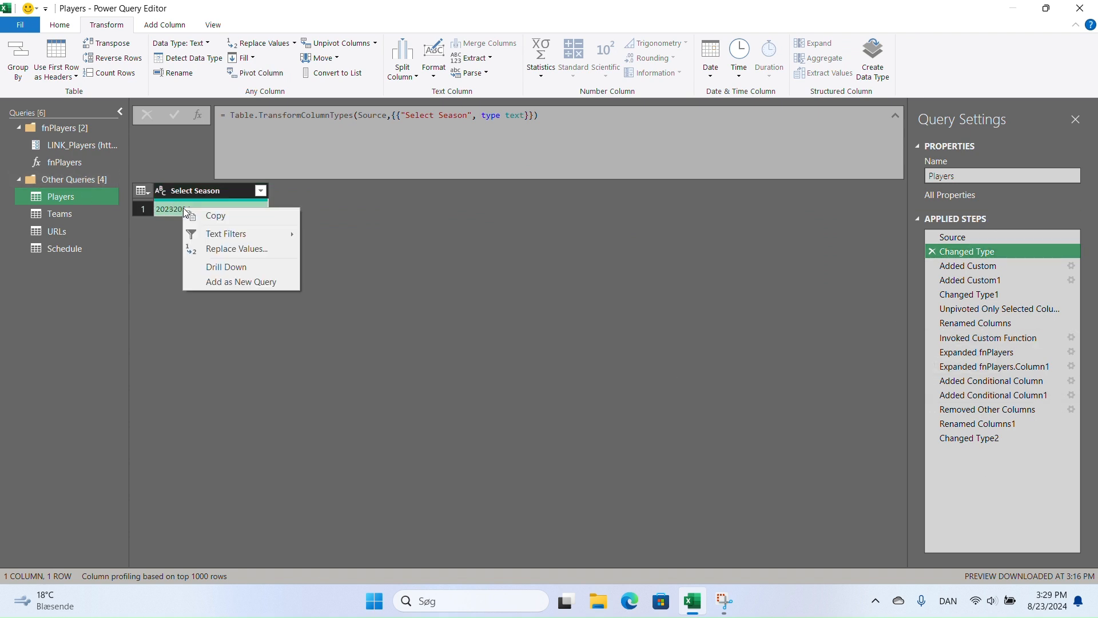
left_click(239, 281)
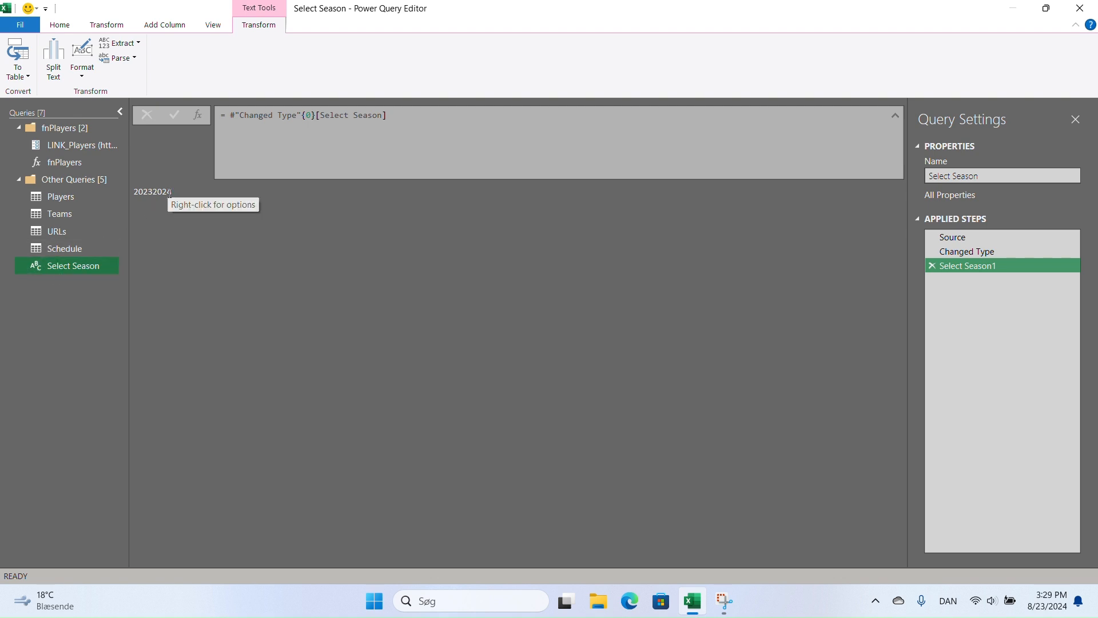
double_click(137, 194)
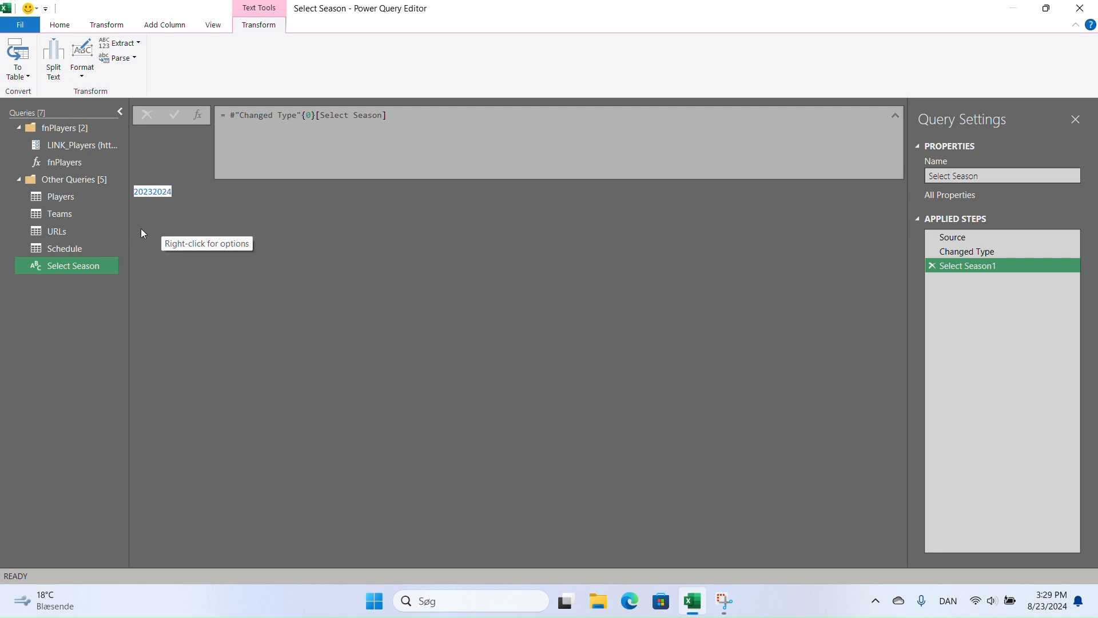
Copy the complete Schedule address from the URL column of the URLs query
left_click(57, 250)
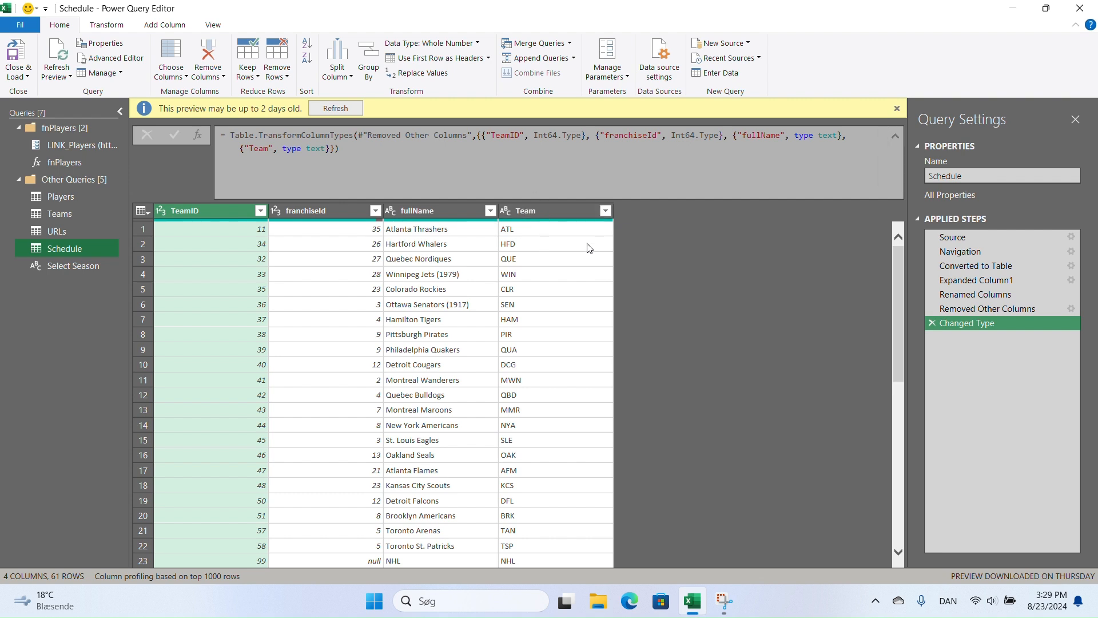
left_click(65, 231)
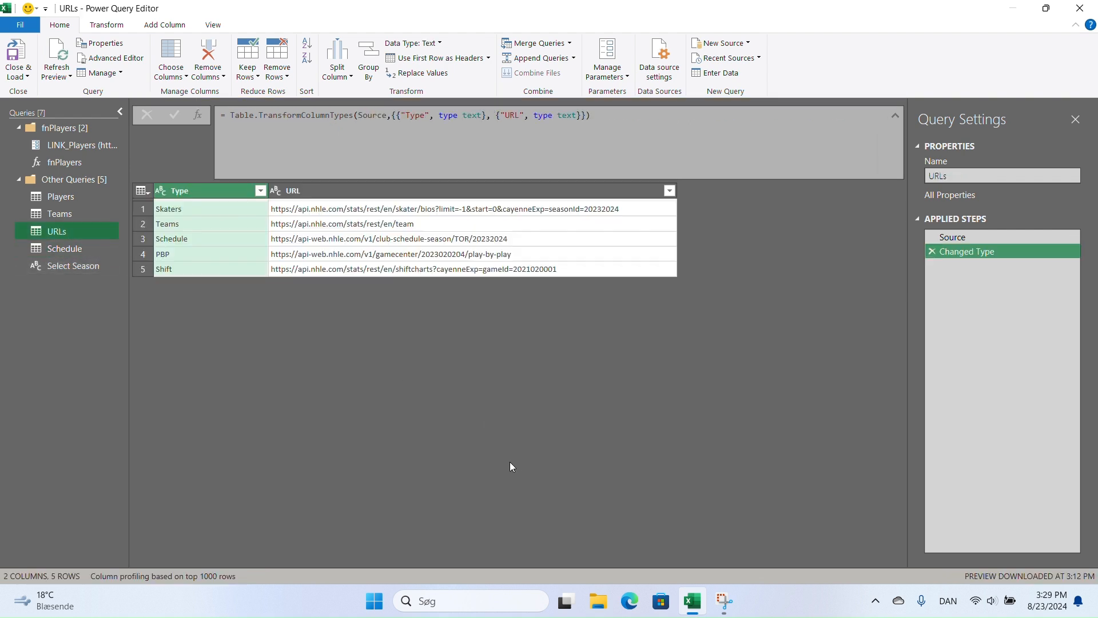
left_click(528, 239)
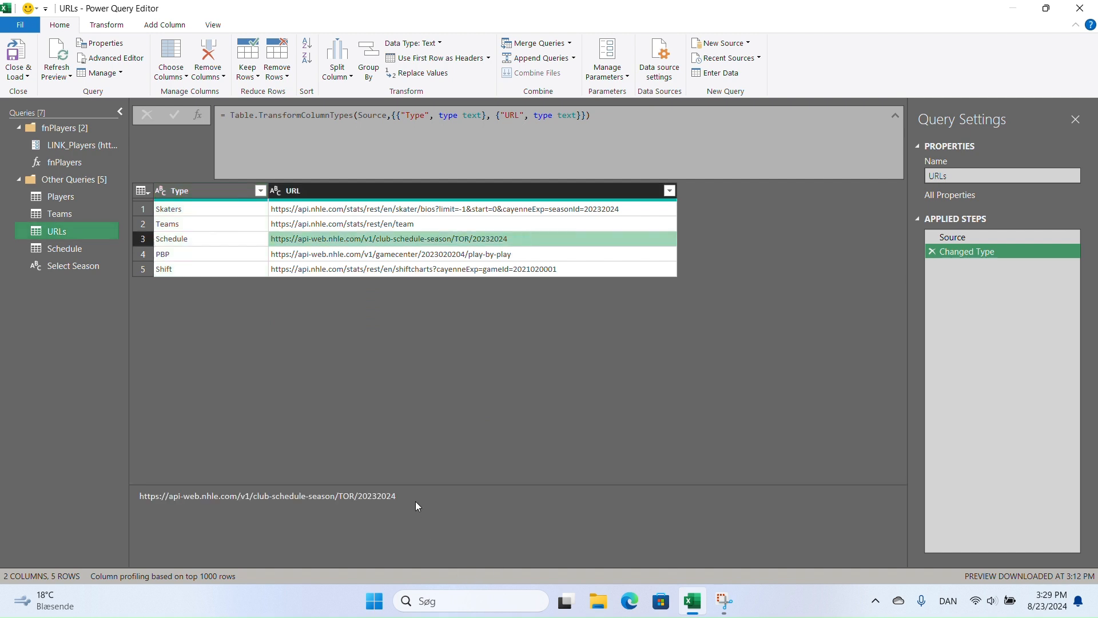
left_click_drag(416, 501, 139, 496)
key("ctrl+c")
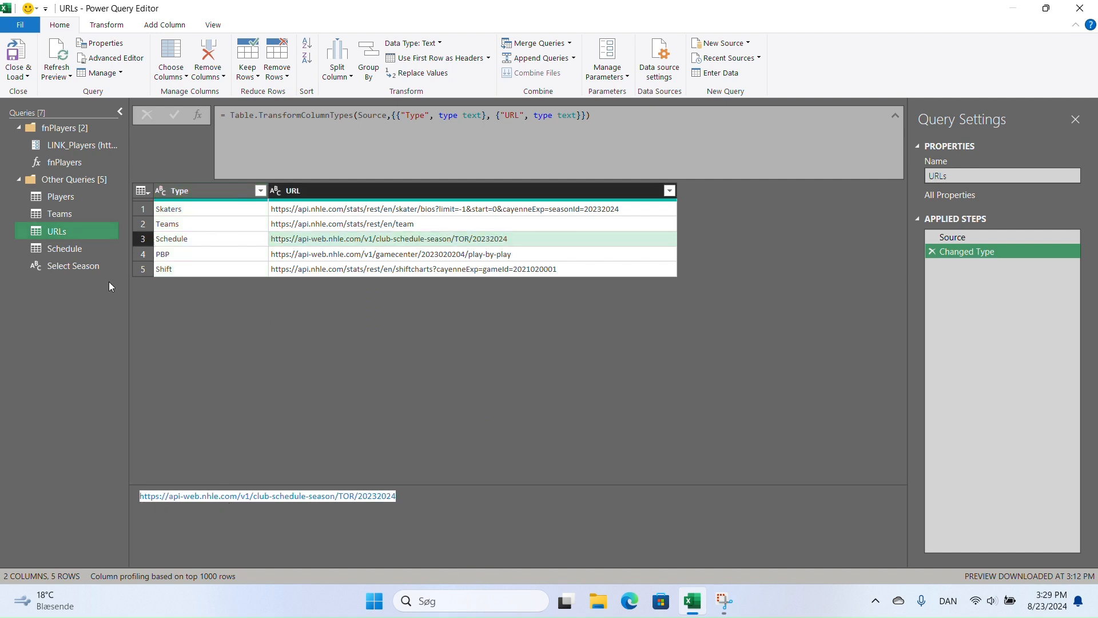
Start a custom column named LINK_Schedule in the Schedule query, with the copied schedule address as a quoted text formula
left_click(65, 248)
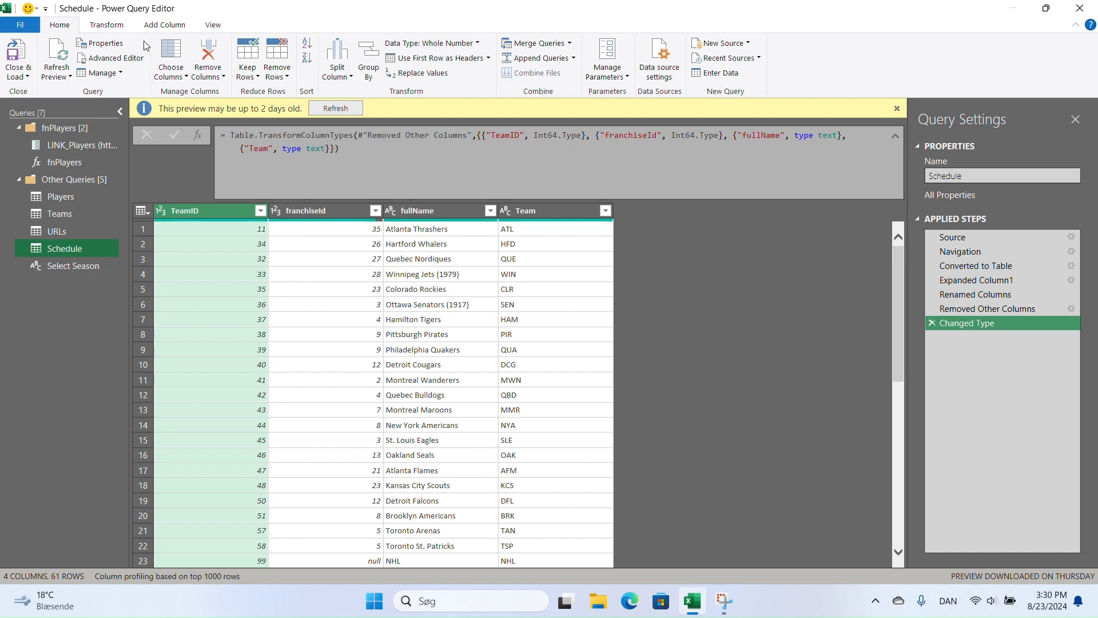
left_click(166, 24)
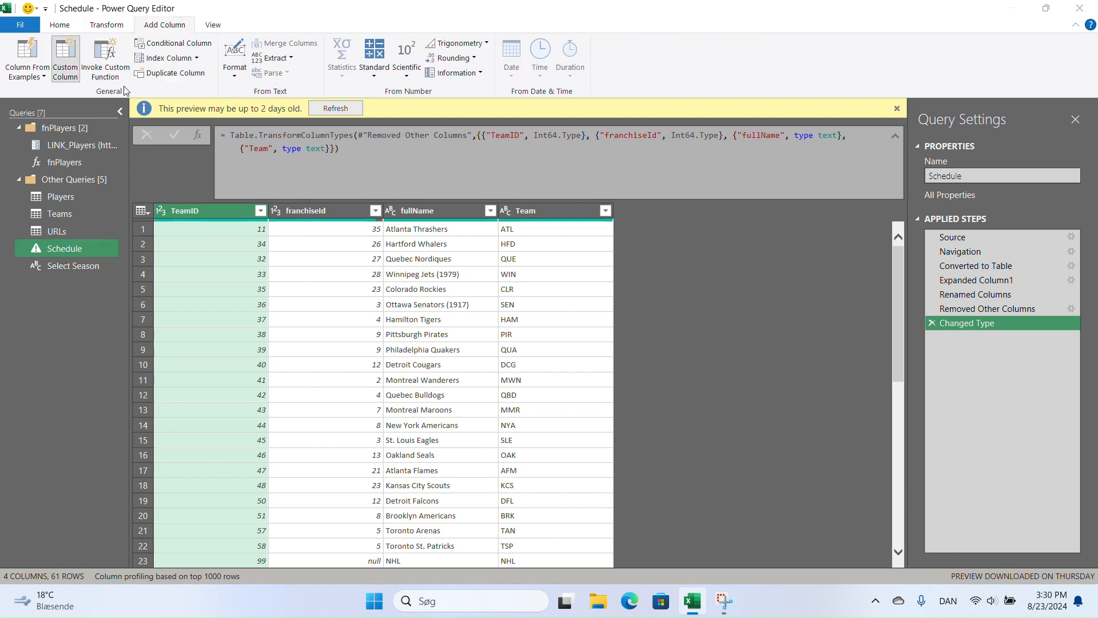
double_click(378, 222)
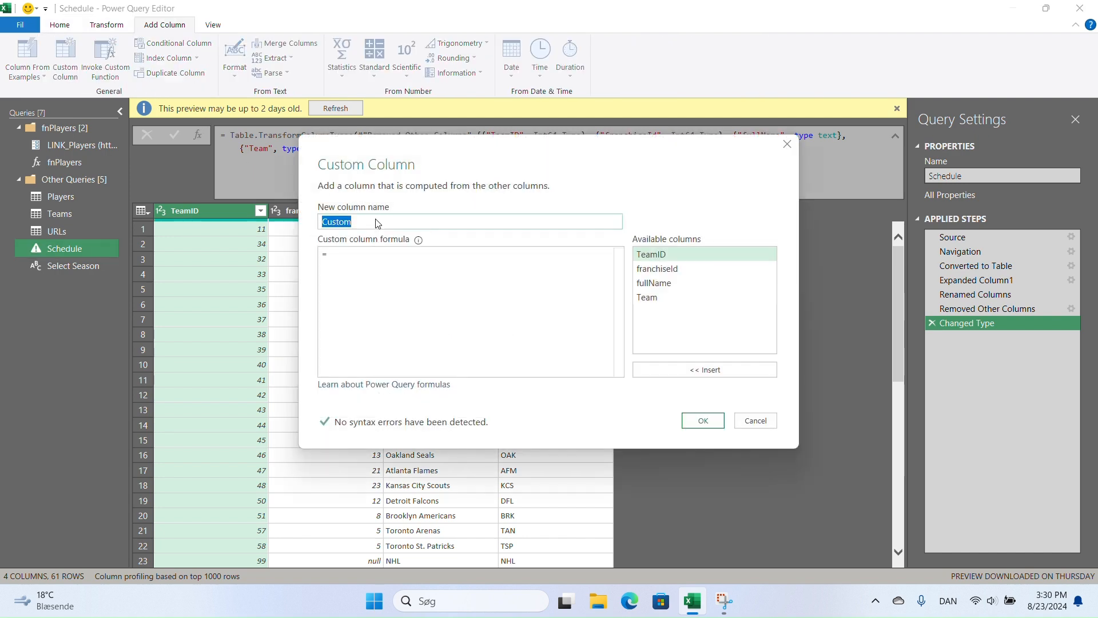
type("LINK_")
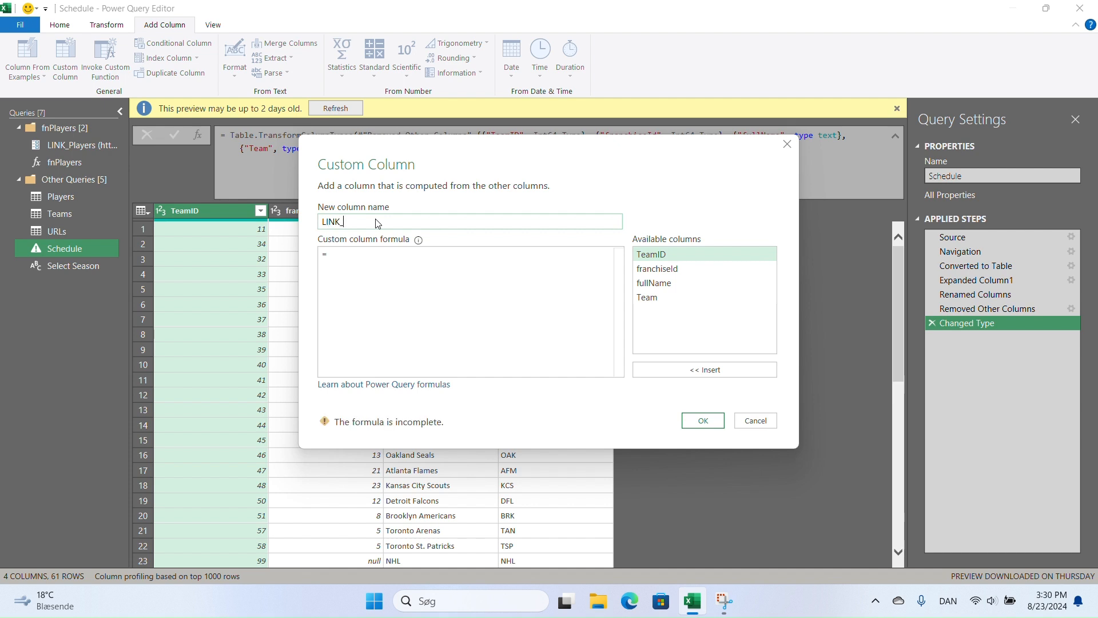
type("Schedule")
left_click(394, 257)
type("\"")
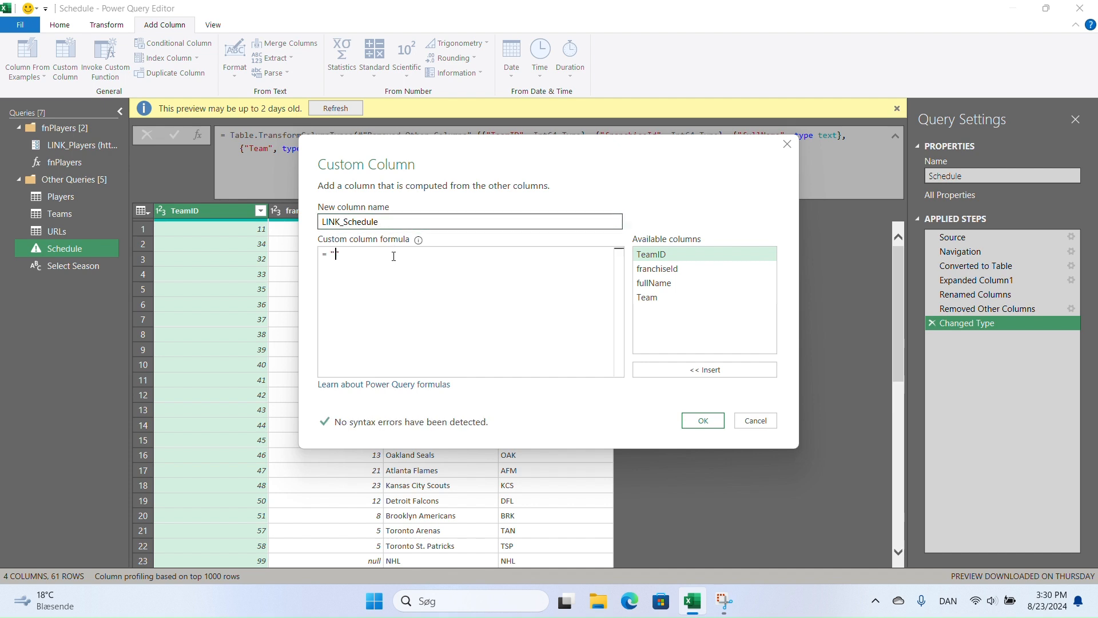
key("ctrl+v")
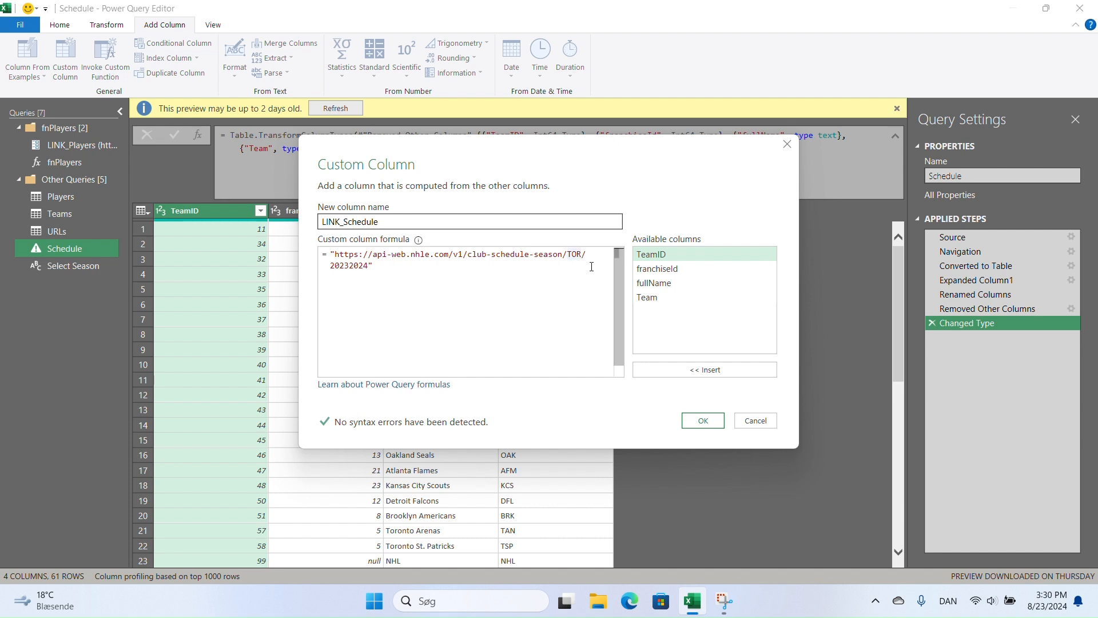
Replace the TOR part of the LINK_Schedule formula with a concatenated reference to the Team column
key("BackSpace")
key("BackSpace")
key("BackSpace")
type("\"&")
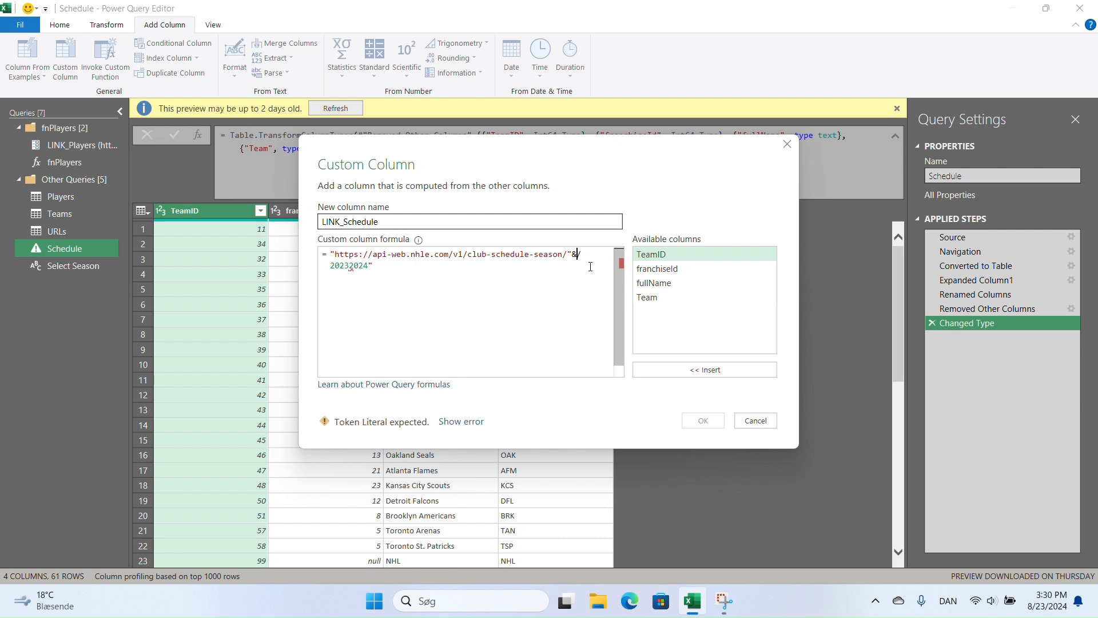
double_click(657, 297)
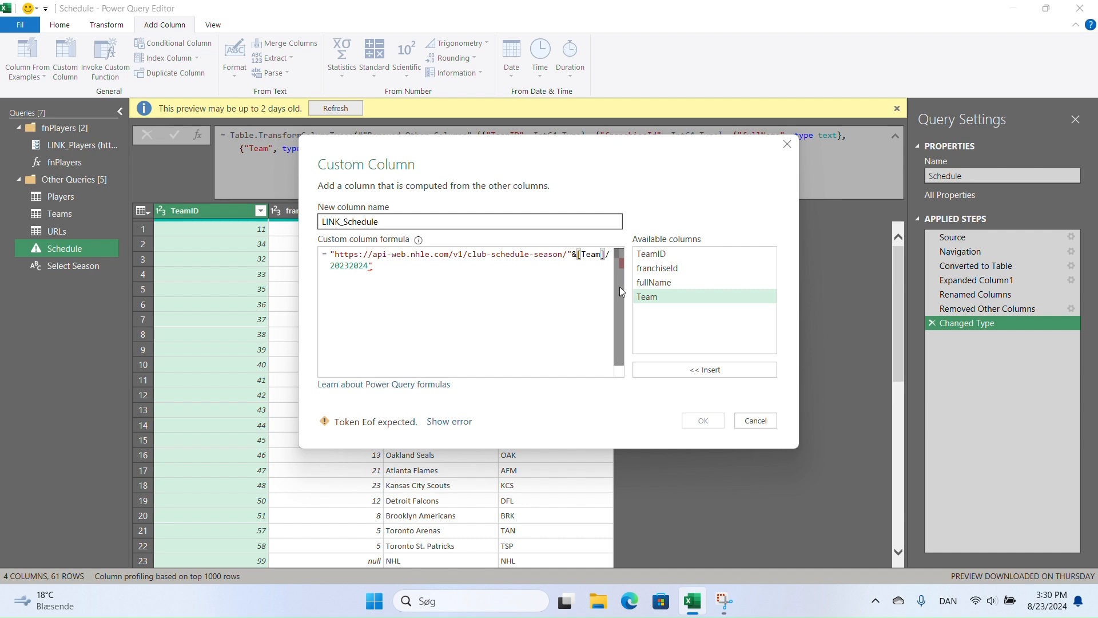
type("&")
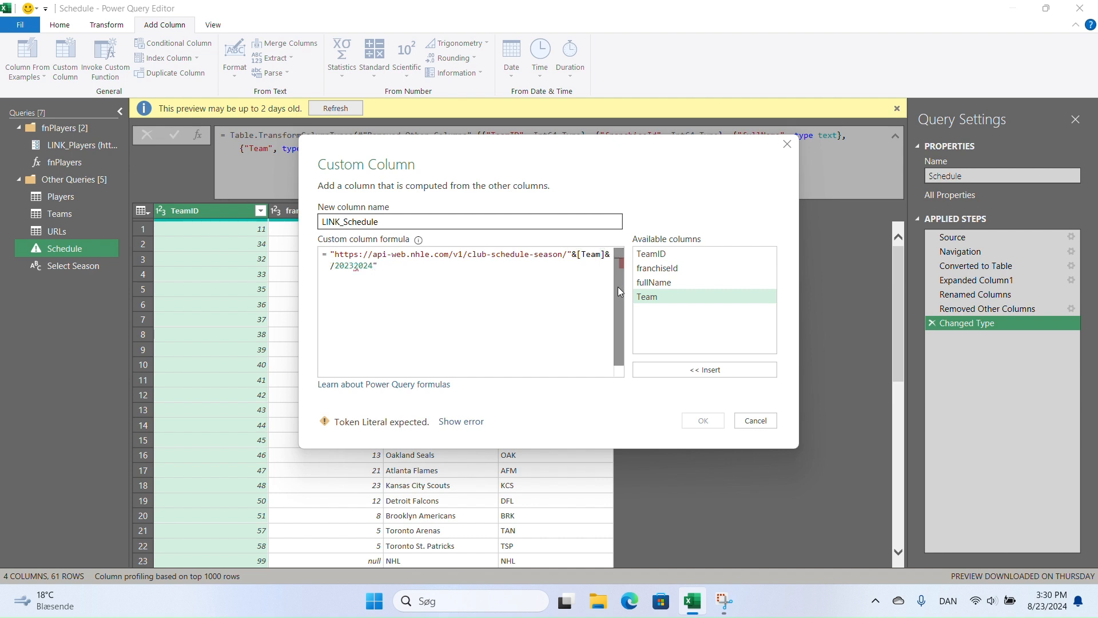
type("\"")
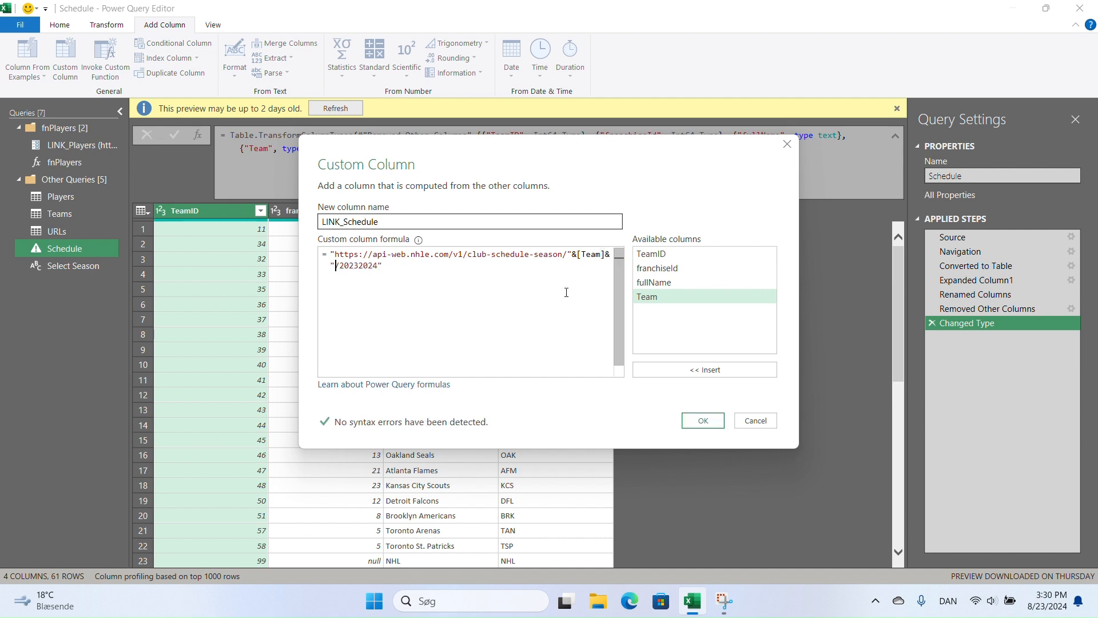
Replace 20232024 after the slash in the formula with the concatenated #"Select Season" query reference and create the column
type("\"")
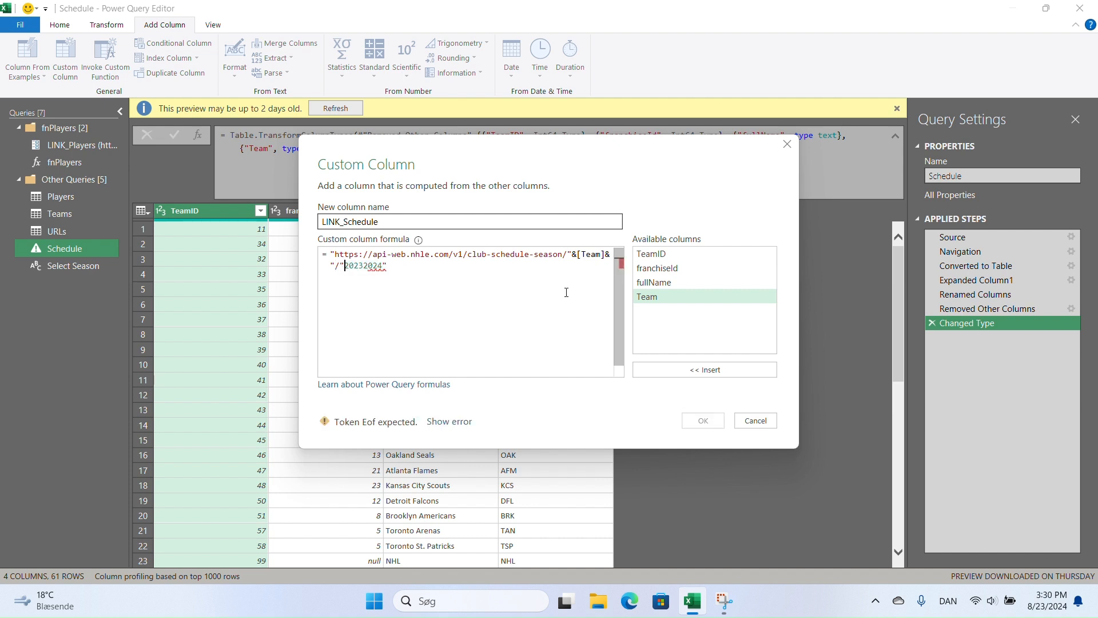
type("&")
key("Delete")
key("Delete")
key("Delete")
key("Delete")
key("Delete")
key("Delete")
key("Delete")
key("Delete")
key("Delete")
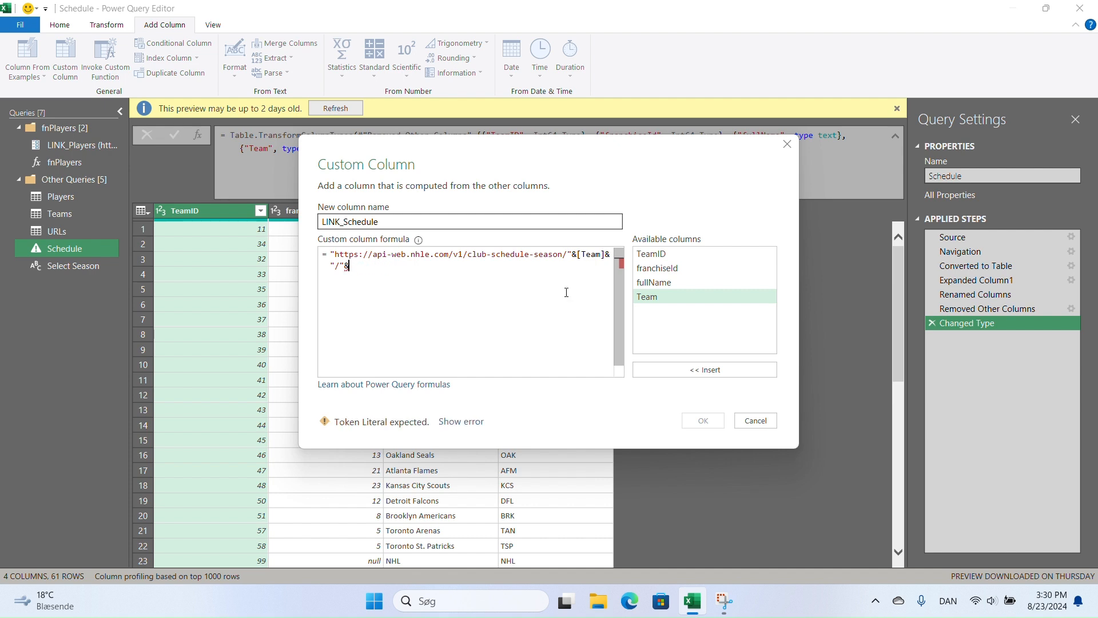
type("#\"Select Season\"")
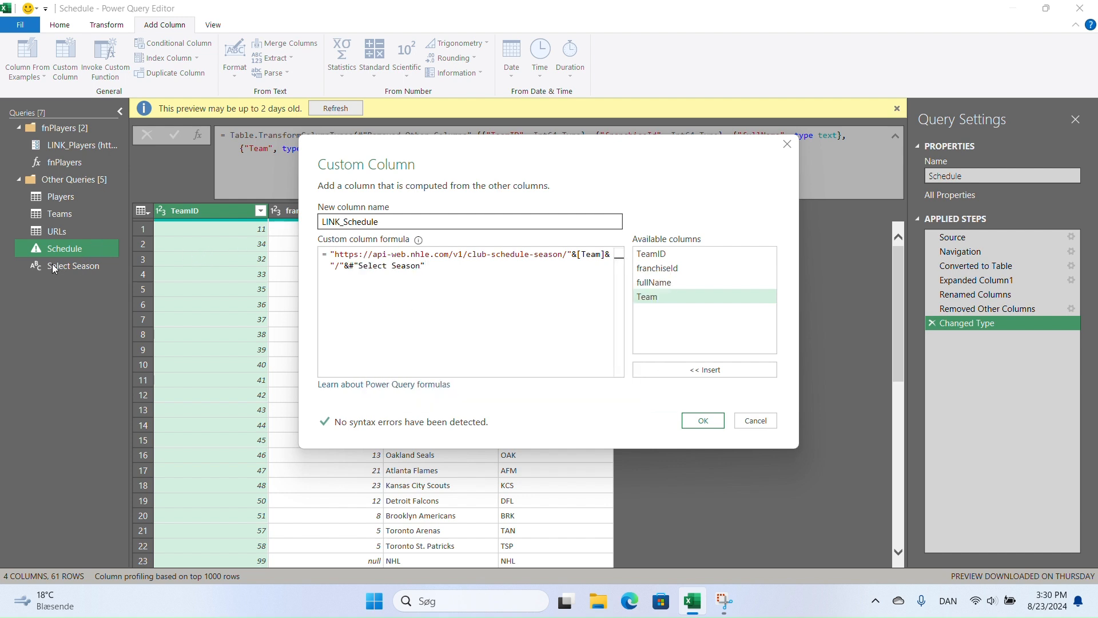
left_click(693, 421)
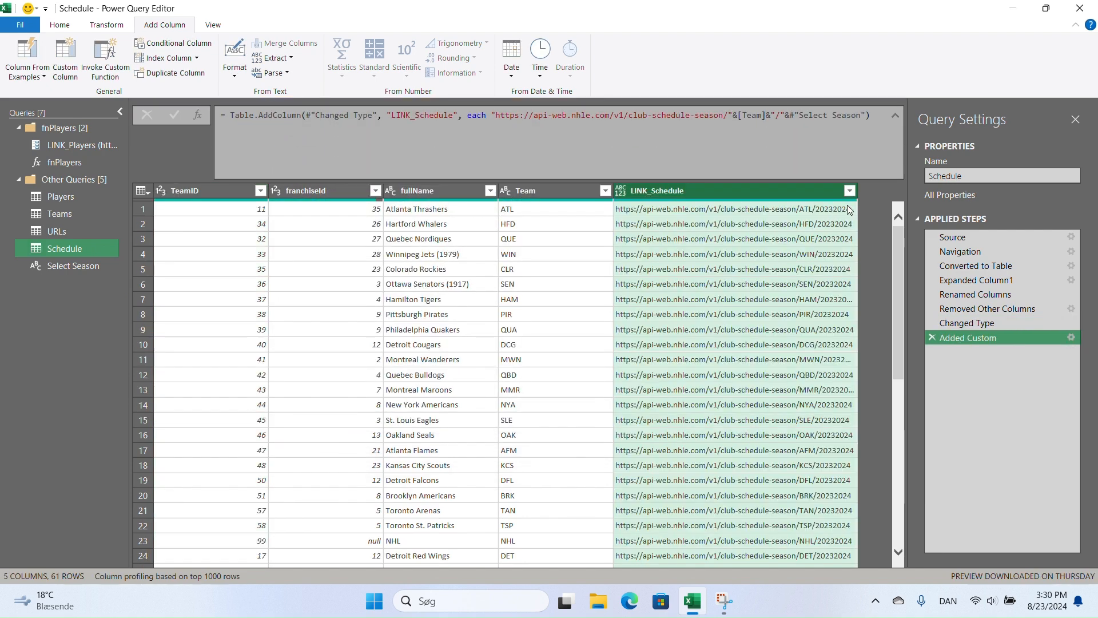
Widen the LINK_Schedule column to show the complete addresses and set its data type to Text
left_click_drag(858, 191, 892, 190)
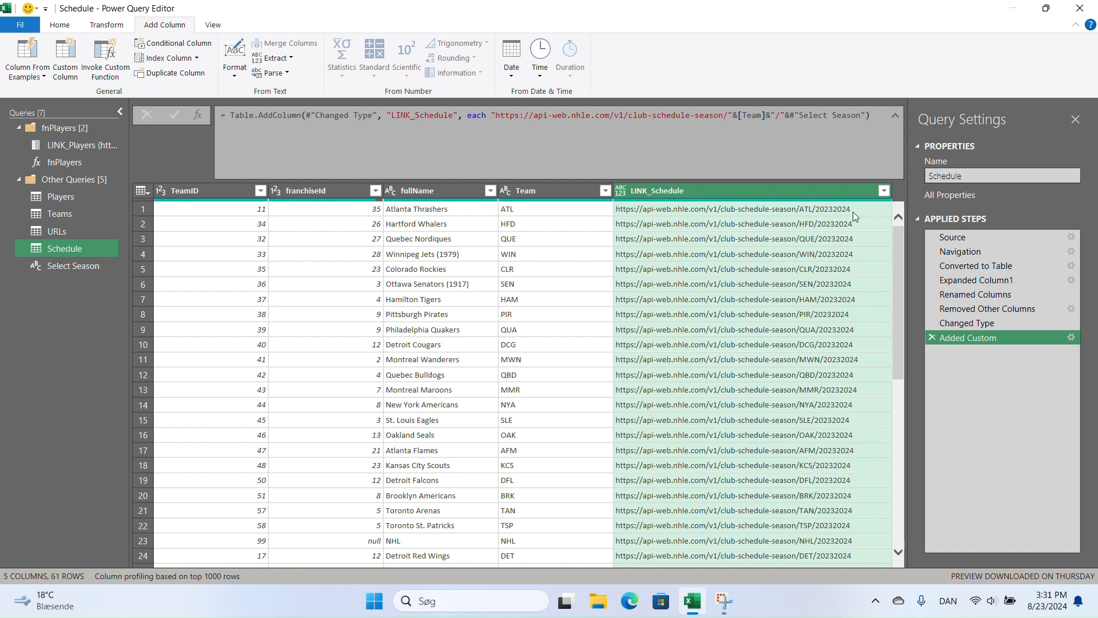
left_click(622, 194)
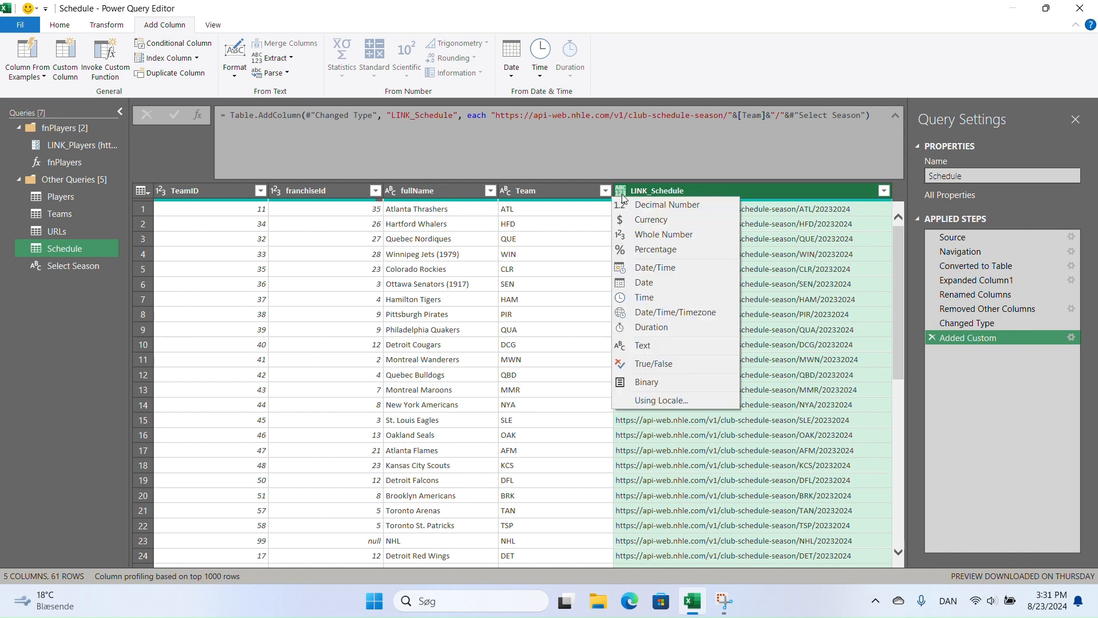
key("Escape")
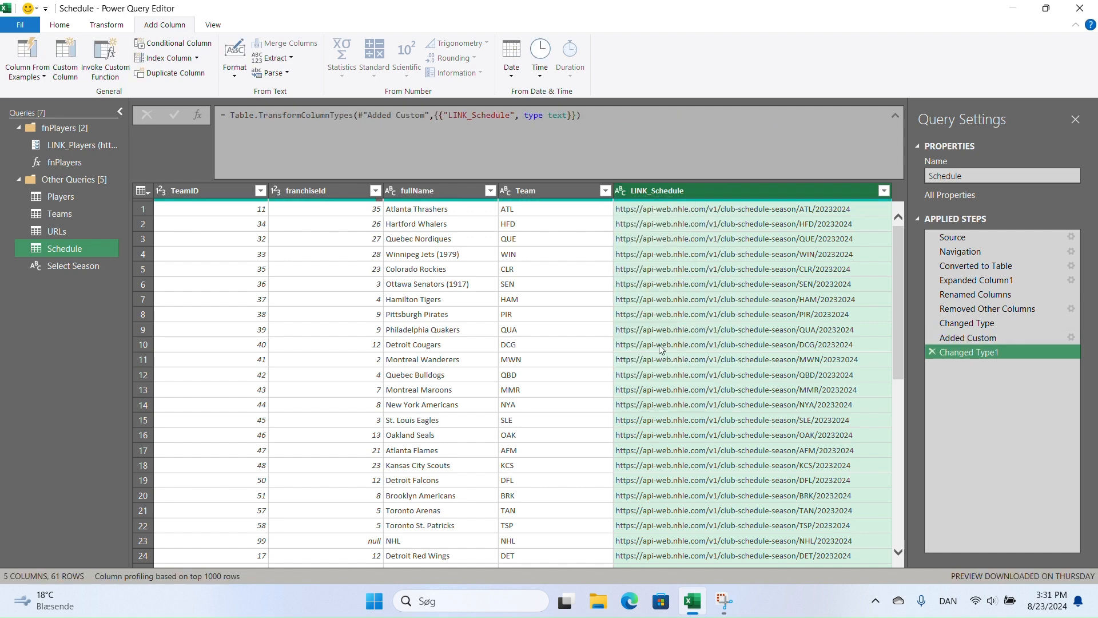
Copy the complete ATL schedule address from the first row of the LINK_Schedule column
left_click(859, 210)
triple_click(373, 507)
key("ctrl+c")
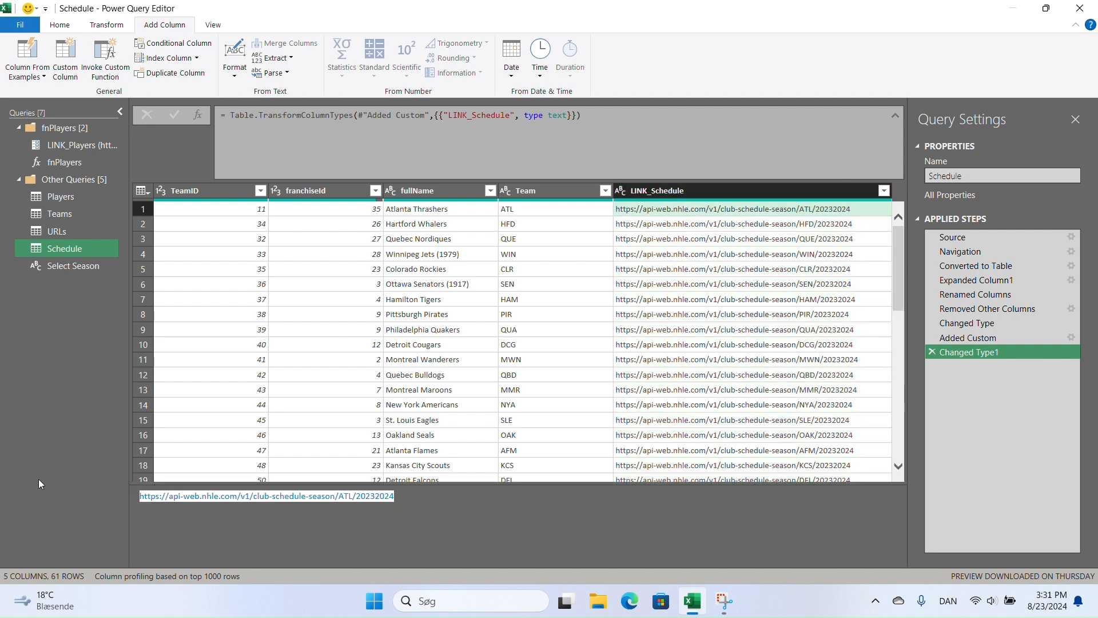
Start a new query from a web source
left_click(59, 26)
left_click(722, 44)
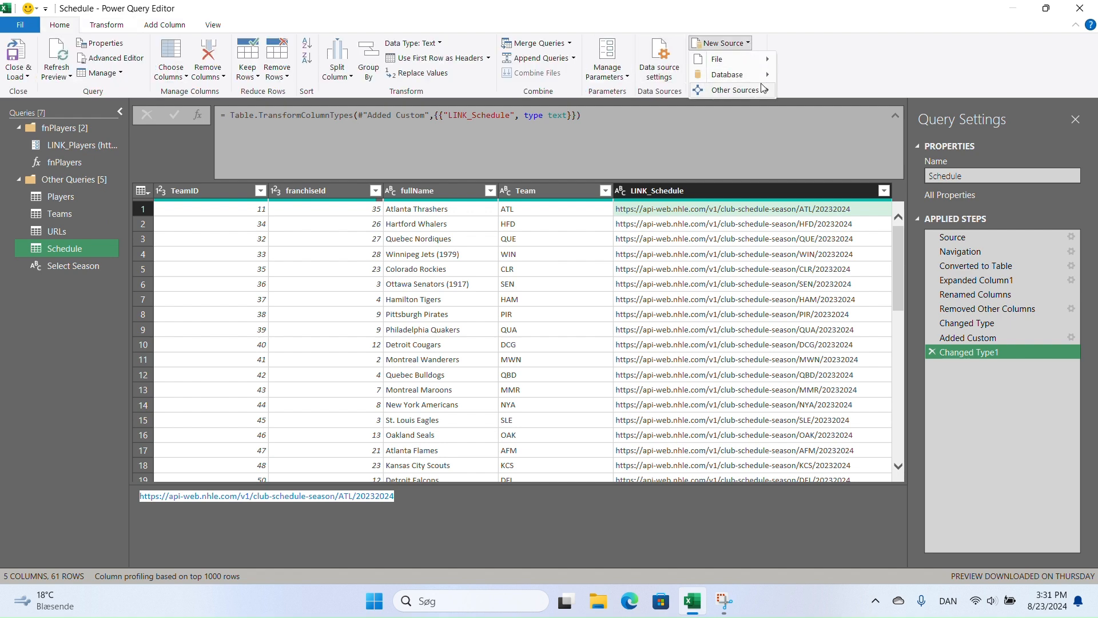
mouse_move(764, 88)
left_click(809, 100)
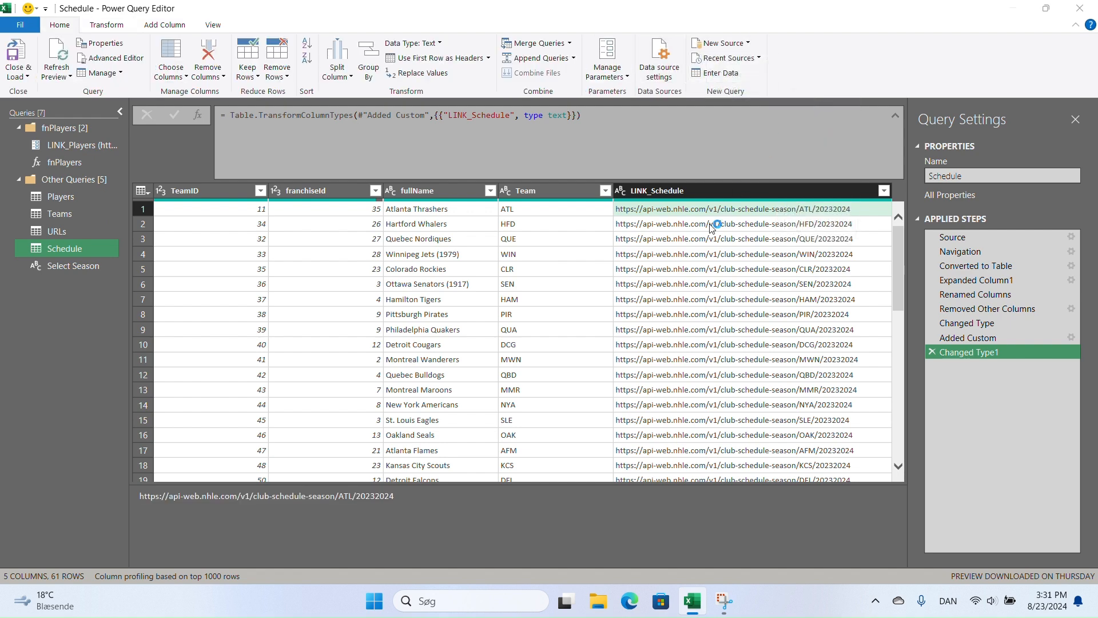
key("ctrl+v")
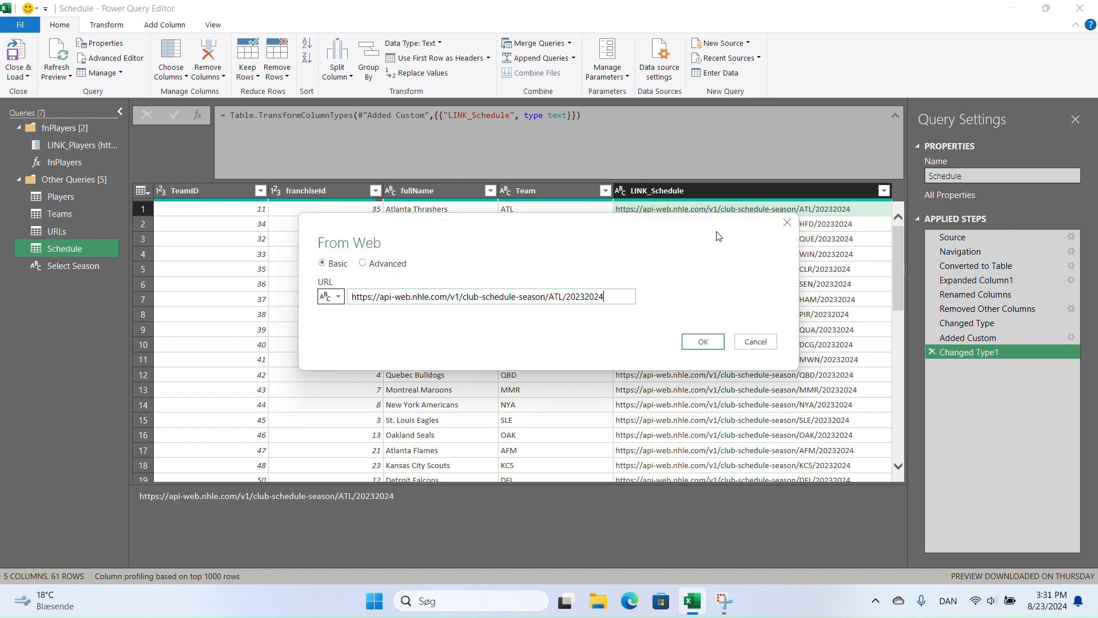
left_click(703, 341)
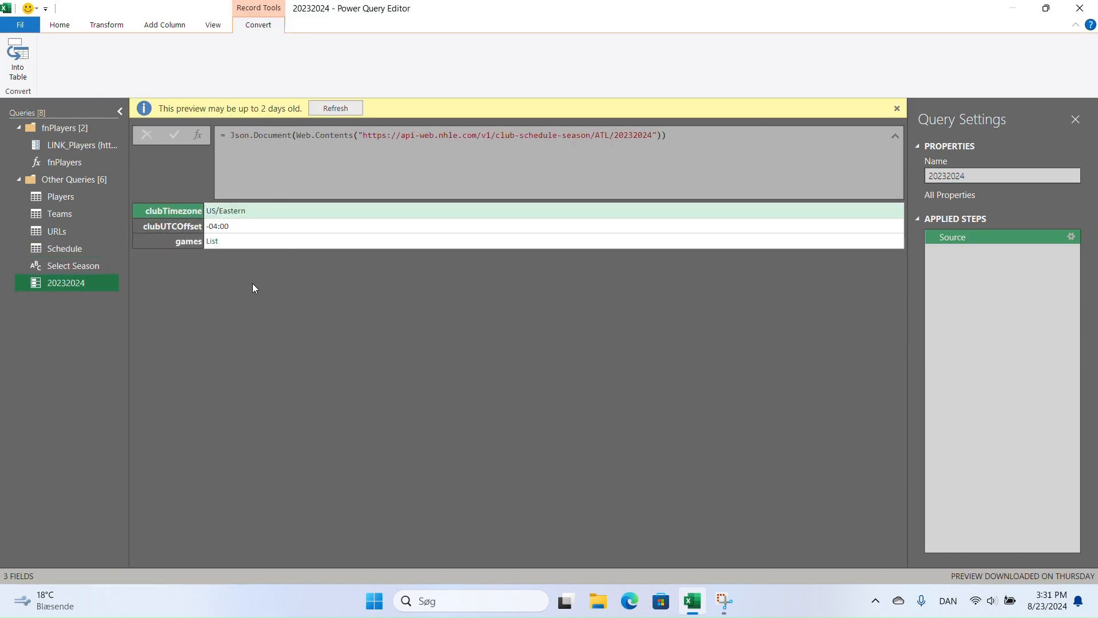
left_click(214, 245)
left_click(213, 245)
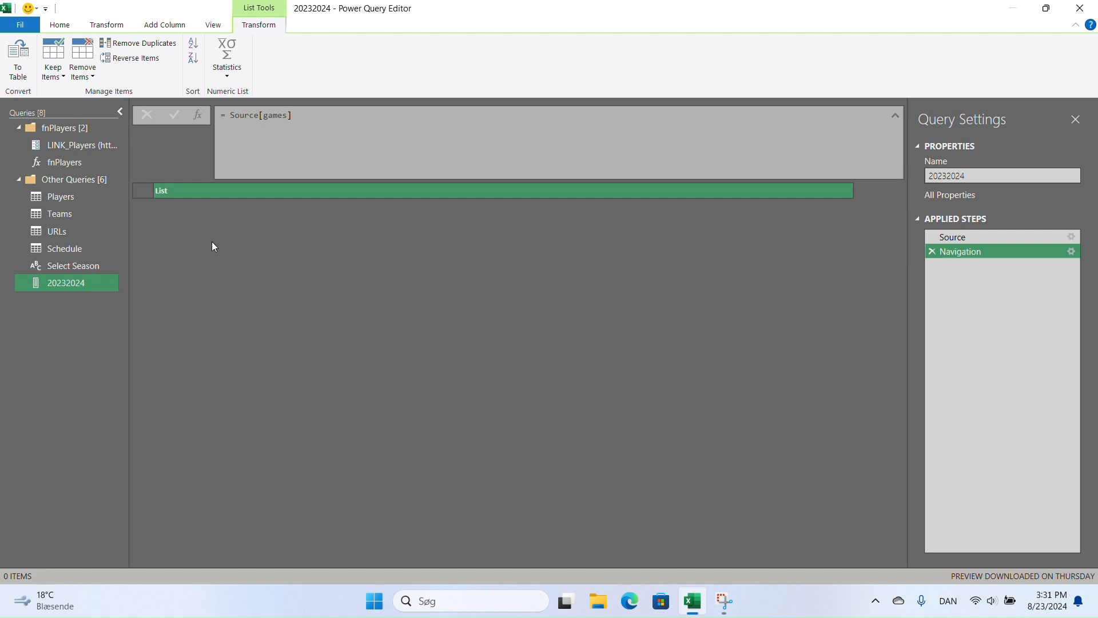
left_click(21, 72)
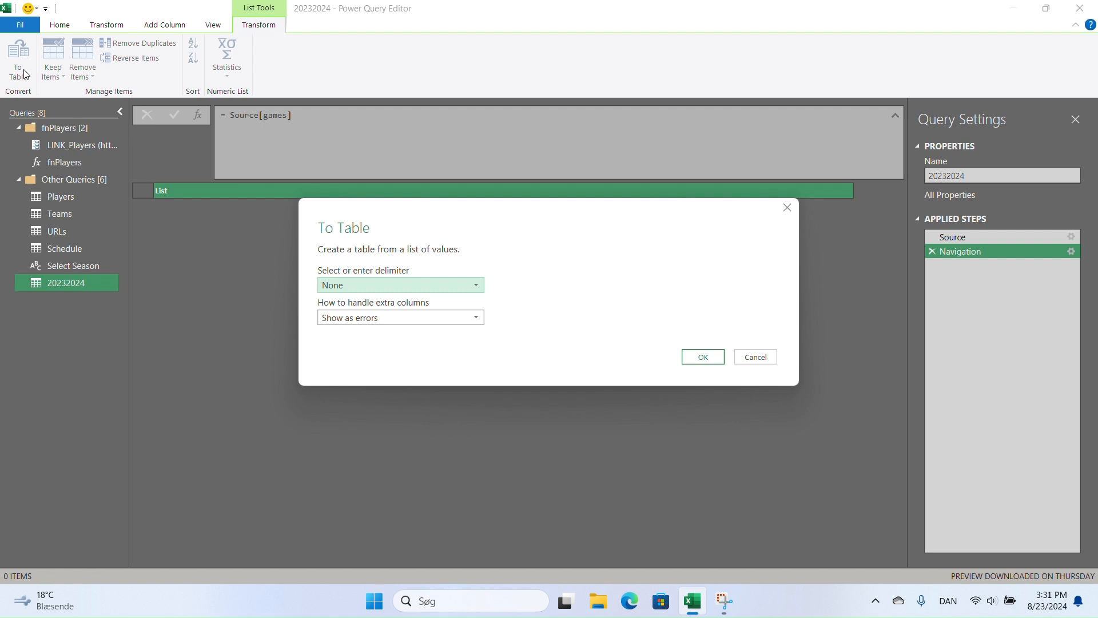
left_click(704, 353)
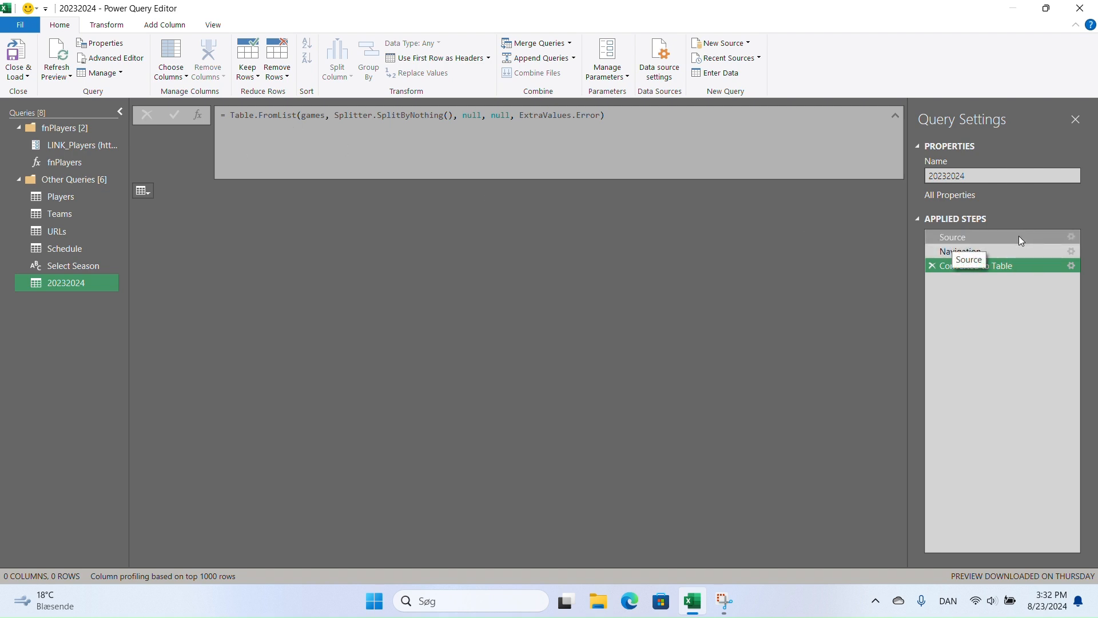
left_click(607, 72)
left_click(640, 124)
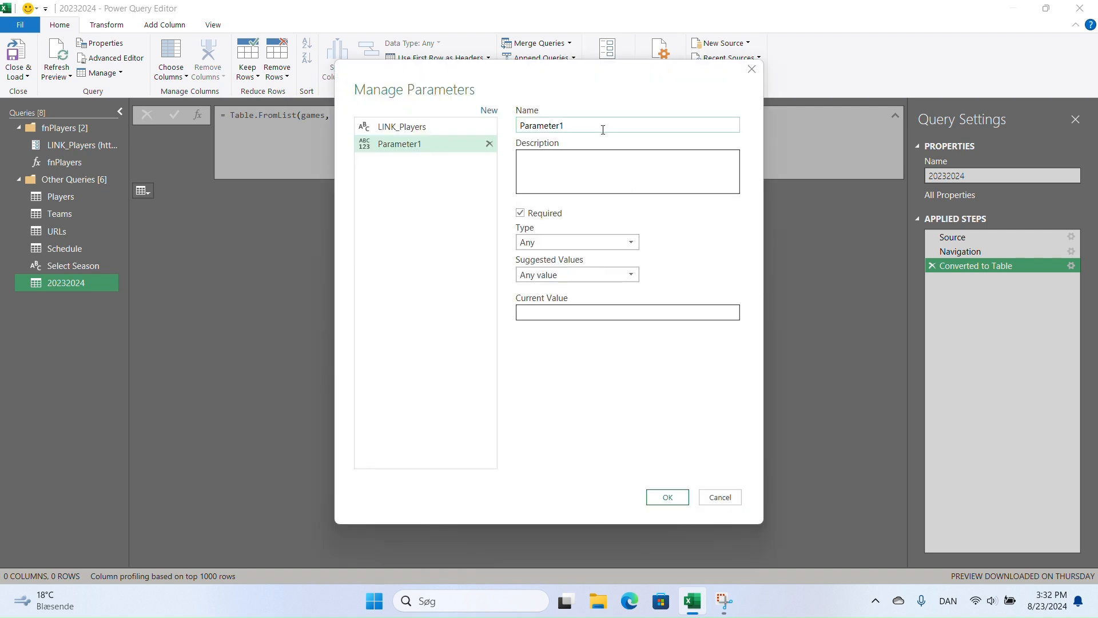
type("LINK_Schedule")
left_click(581, 244)
left_click(527, 358)
left_click(576, 313)
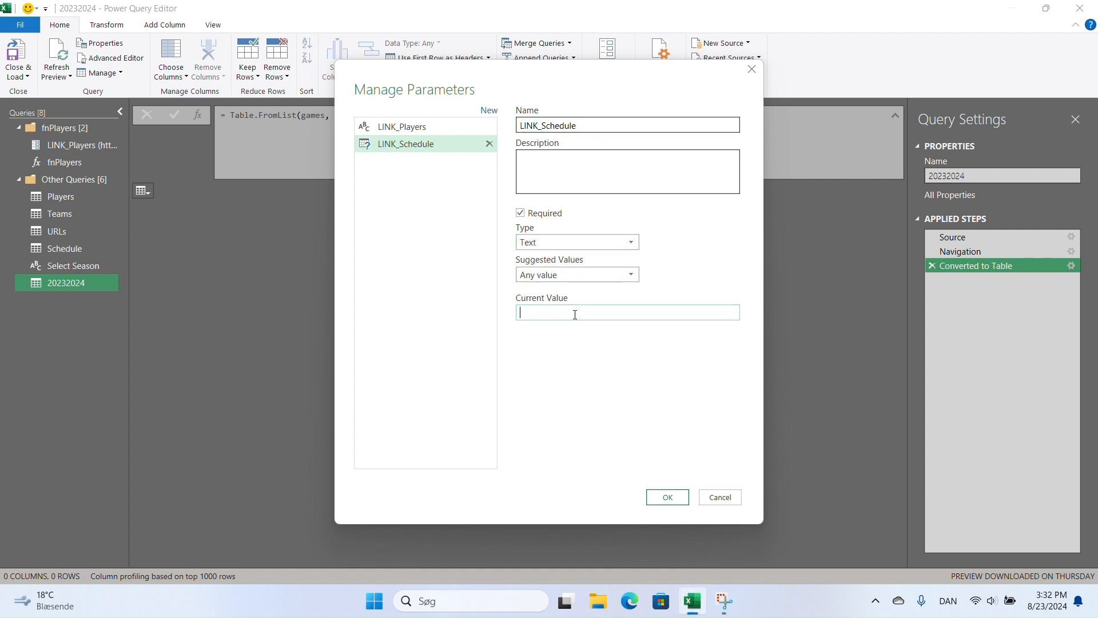
key("ctrl+v")
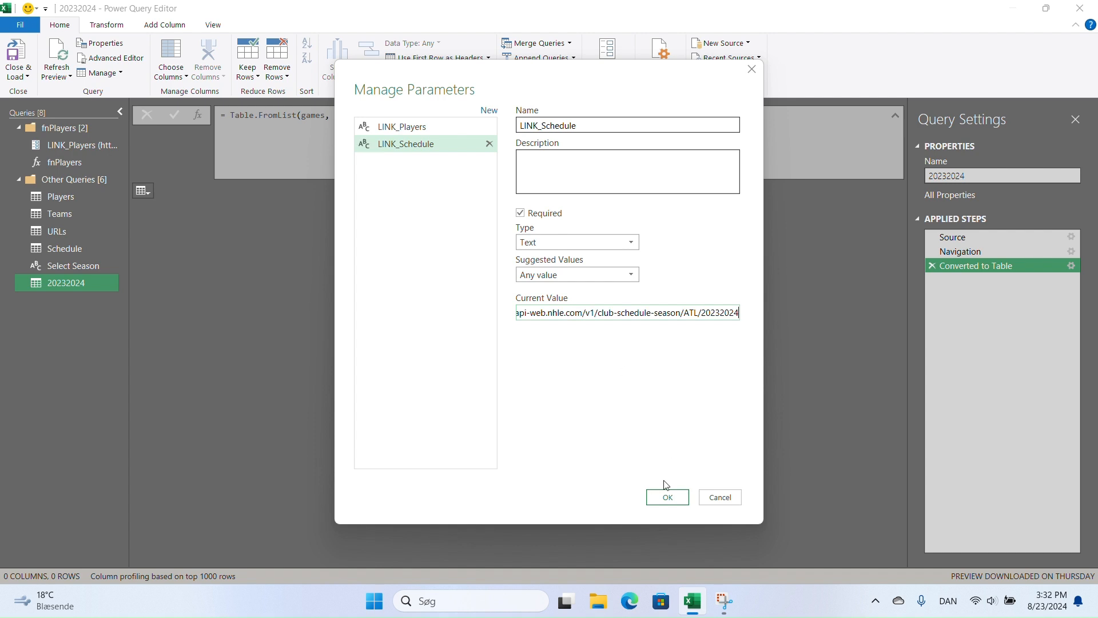
left_click(678, 499)
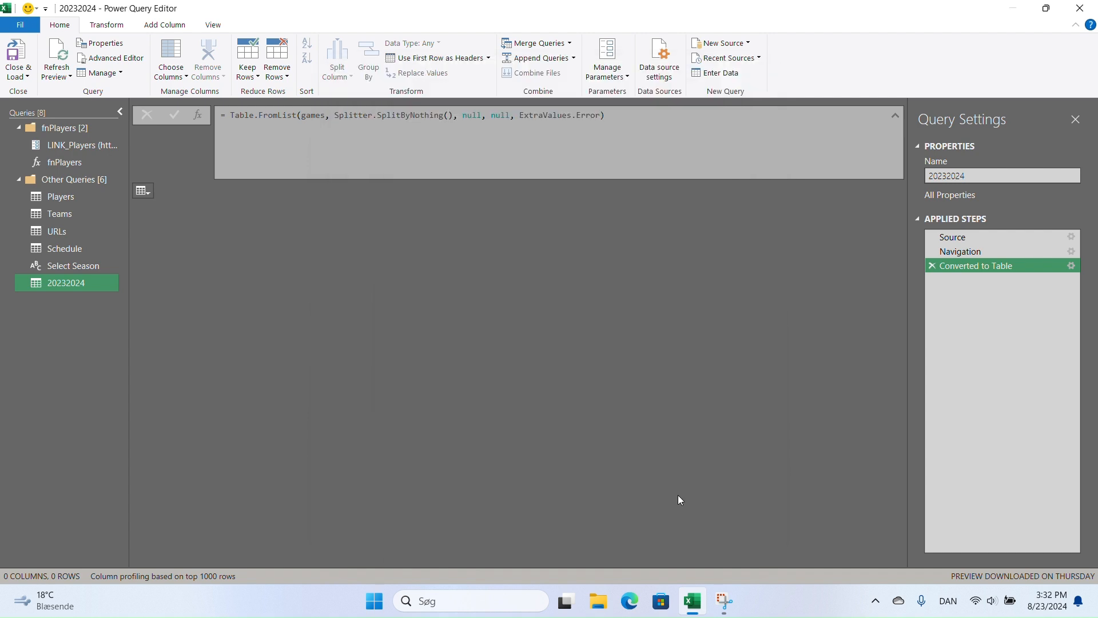
Replace the hard-coded URL in the Source step of the 20232024 query with the LINK_Schedule parameter
left_click(85, 283)
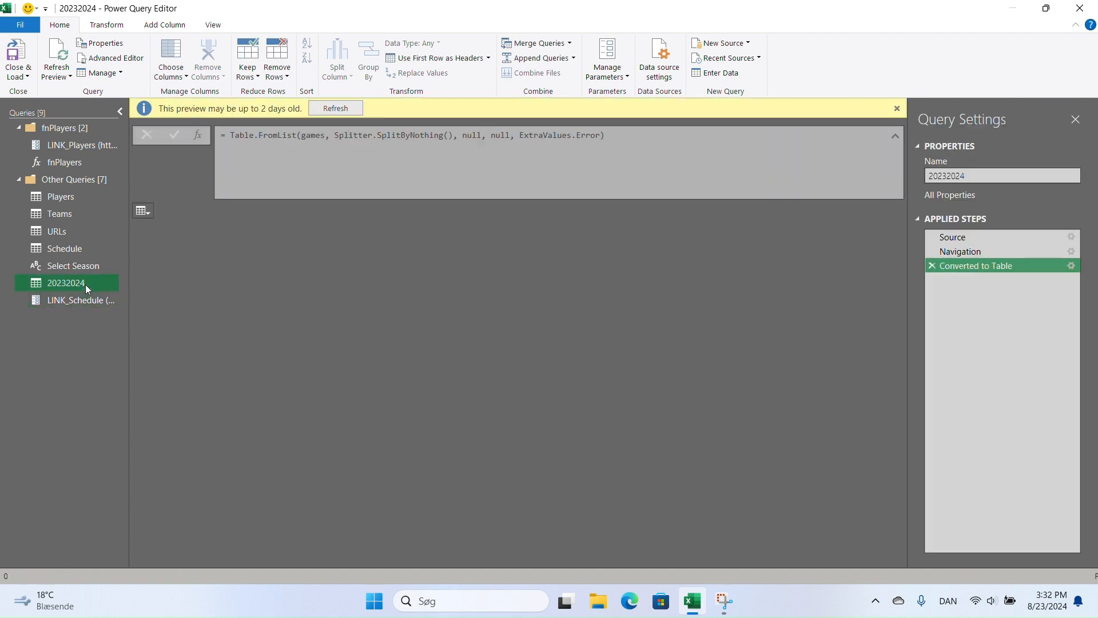
left_click(990, 236)
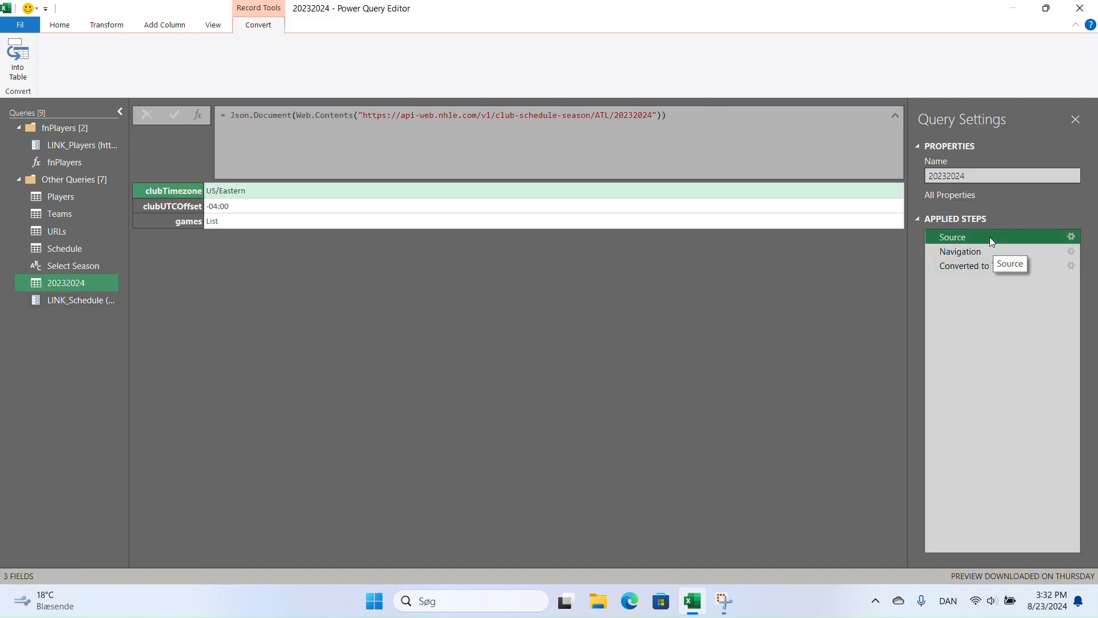
left_click_drag(656, 113, 363, 118)
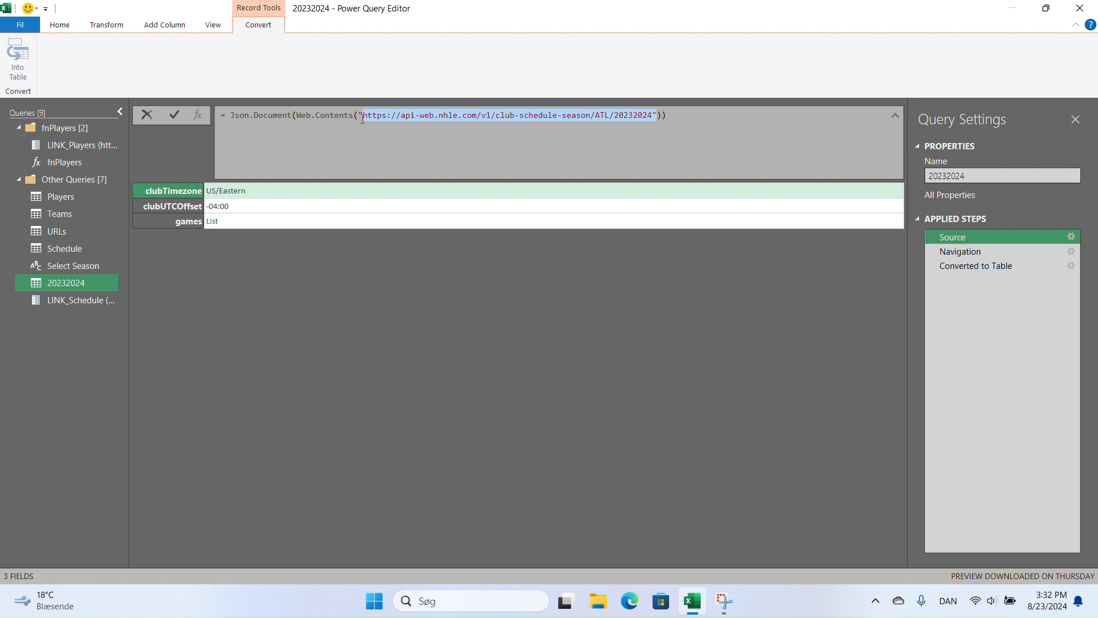
key("BackSpace")
key("BackSpace")
type("LINK")
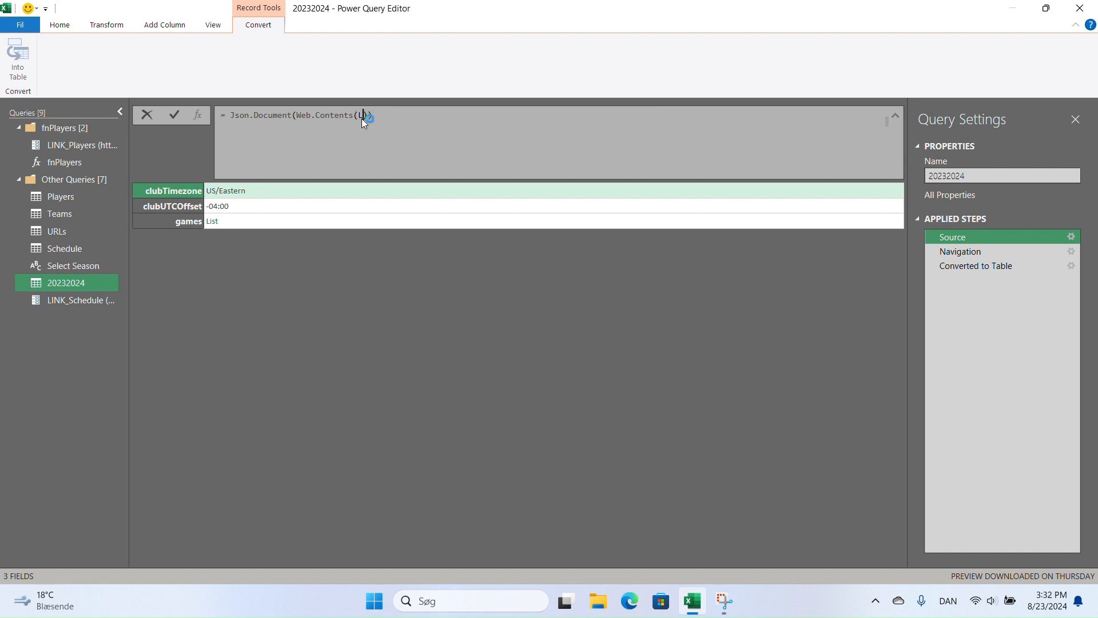
key("Down")
key("Tab")
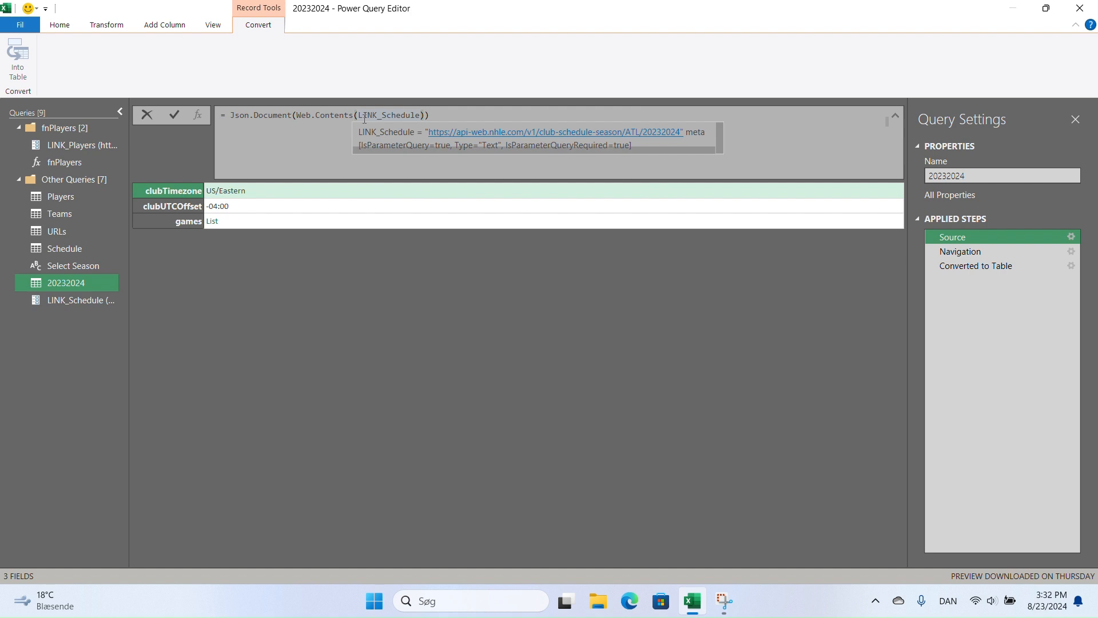
key("Return")
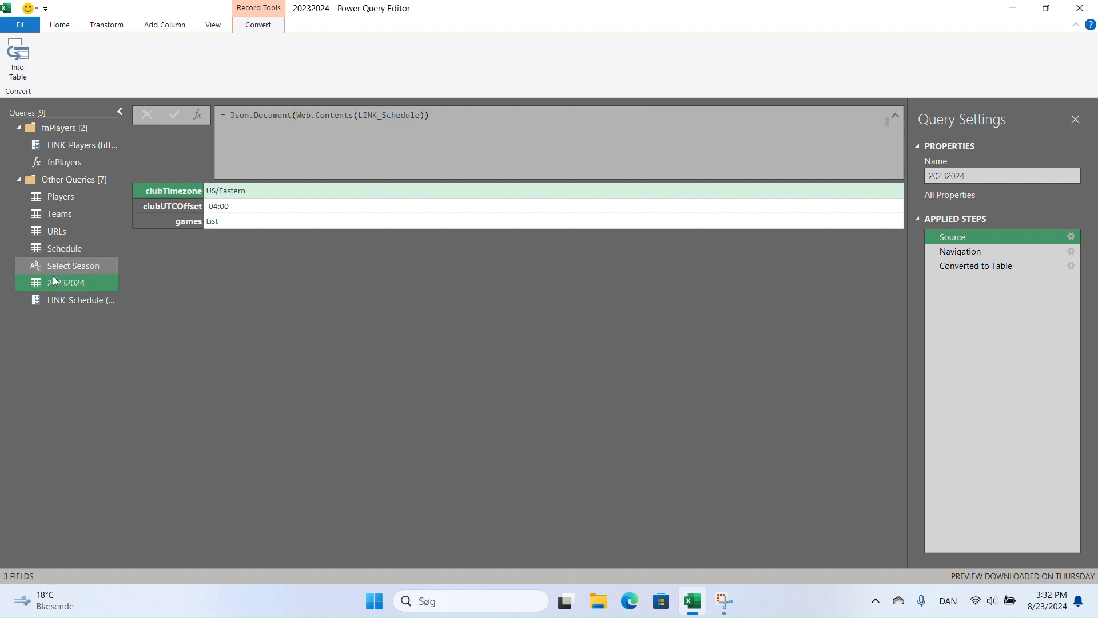
Create a function named fnSchedule from the 20232024 query
right_click(58, 284)
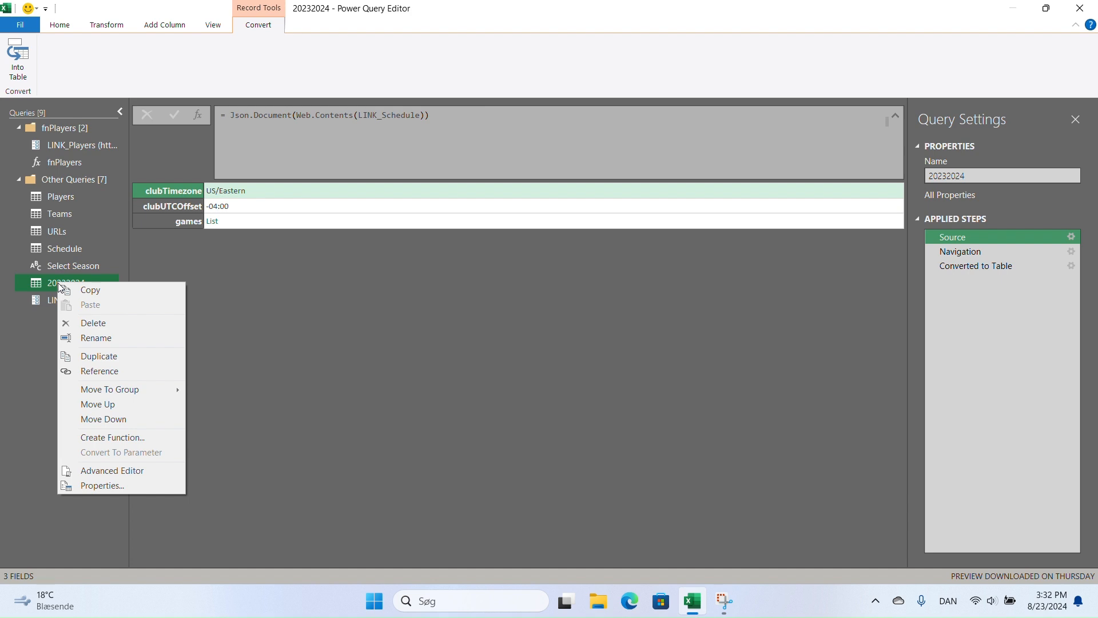
left_click(154, 437)
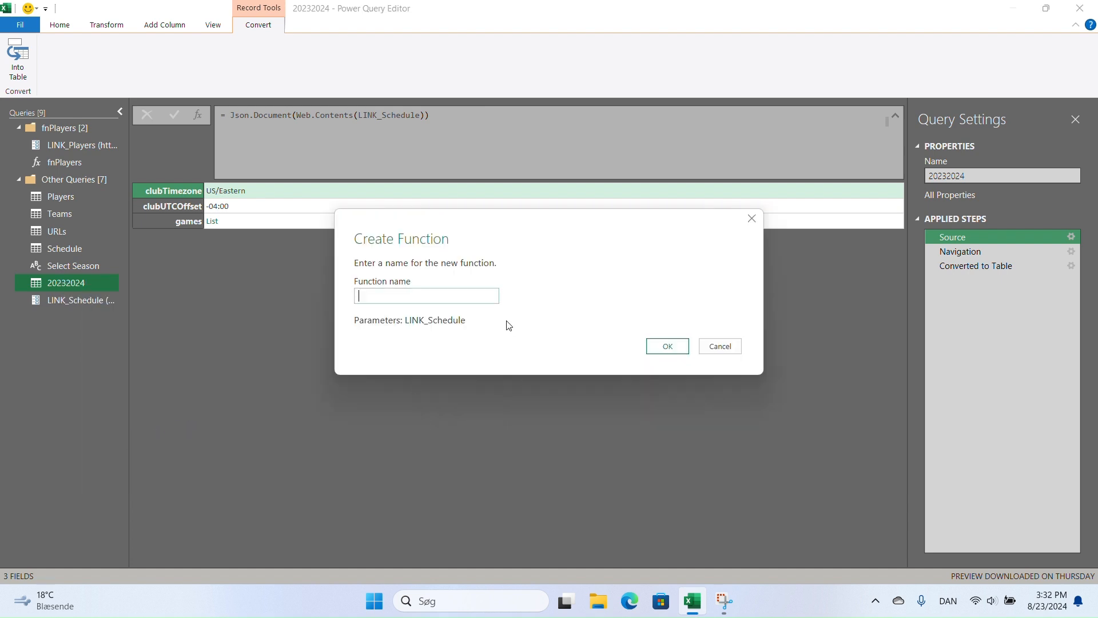
type("fnSchedule")
left_click(677, 353)
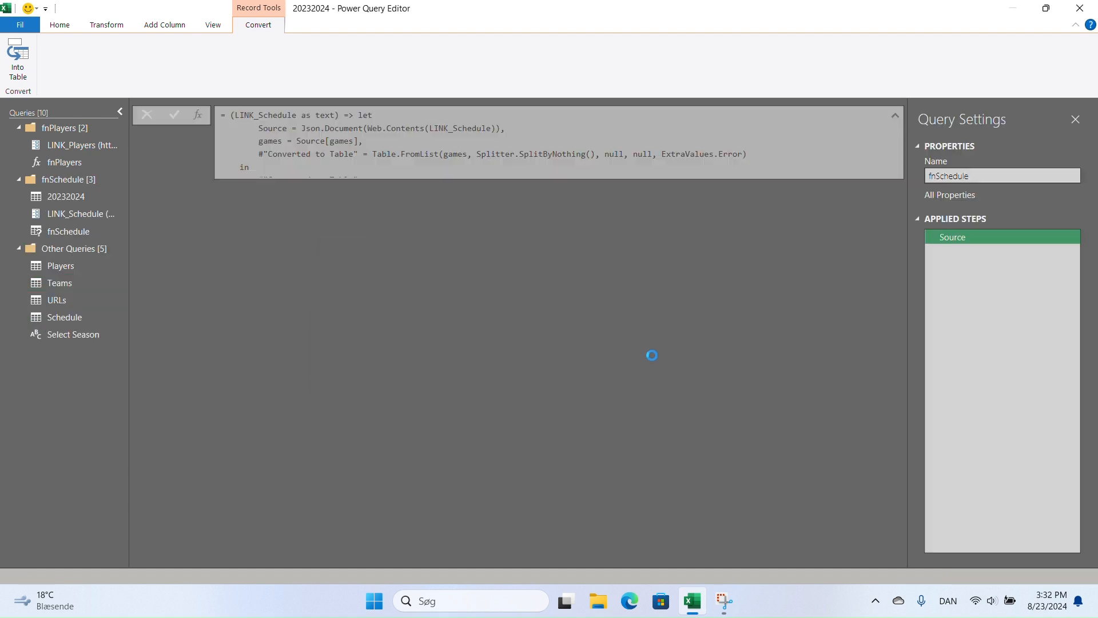
Delete the 20232024 query from the fnSchedule group
right_click(75, 201)
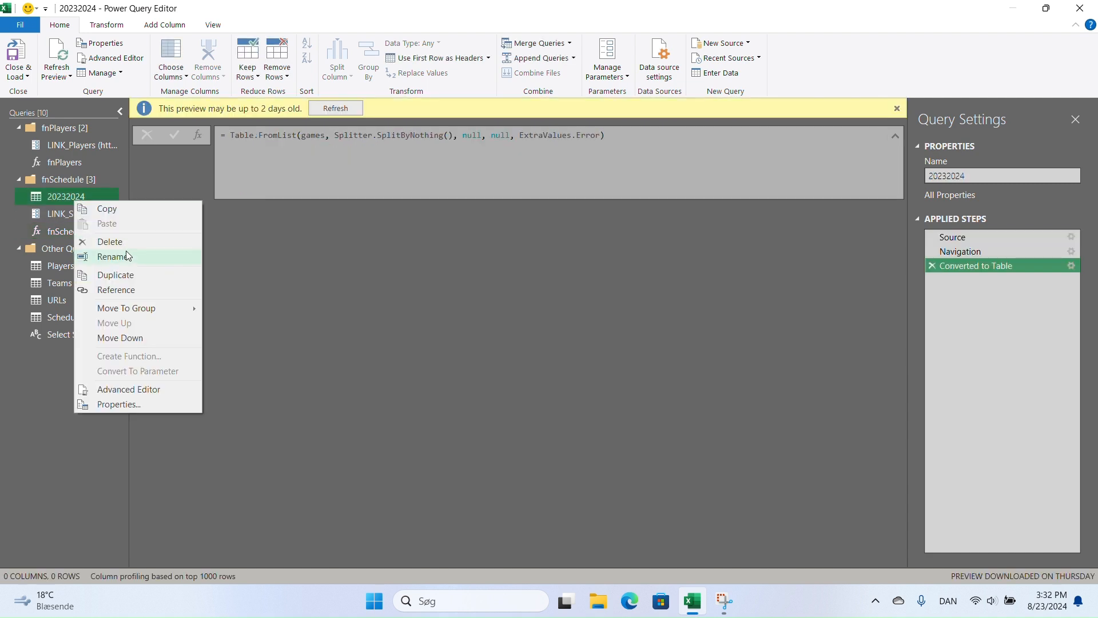
left_click(121, 241)
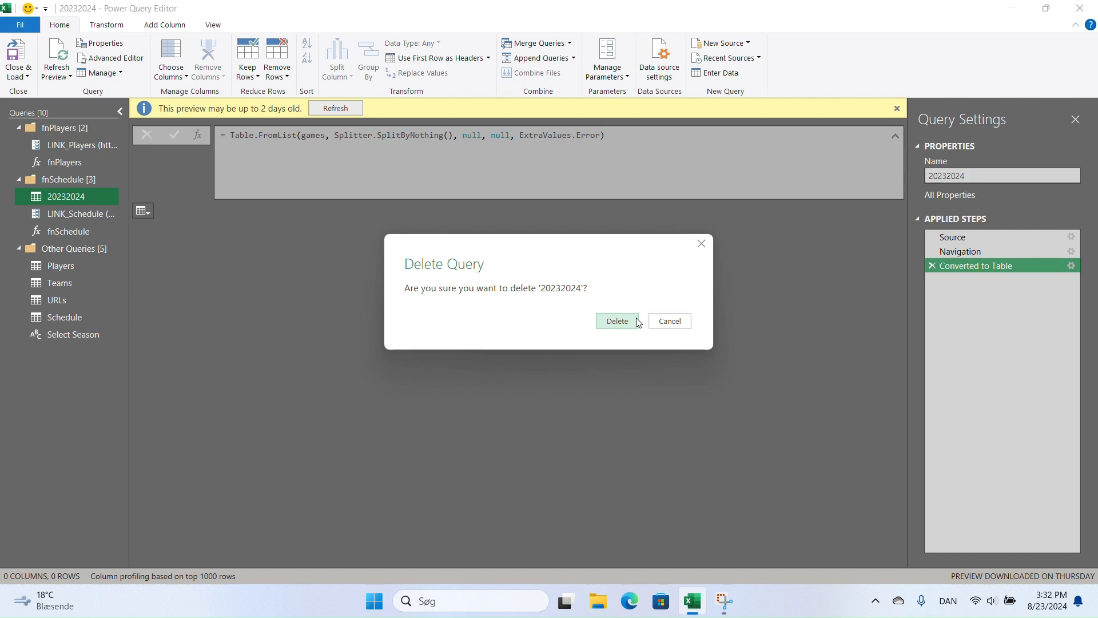
left_click(617, 321)
Invoke fnSchedule on the LINK_Schedule column of the Schedule query and expand the new fnSchedule column to Column1 without a name prefix
left_click(84, 300)
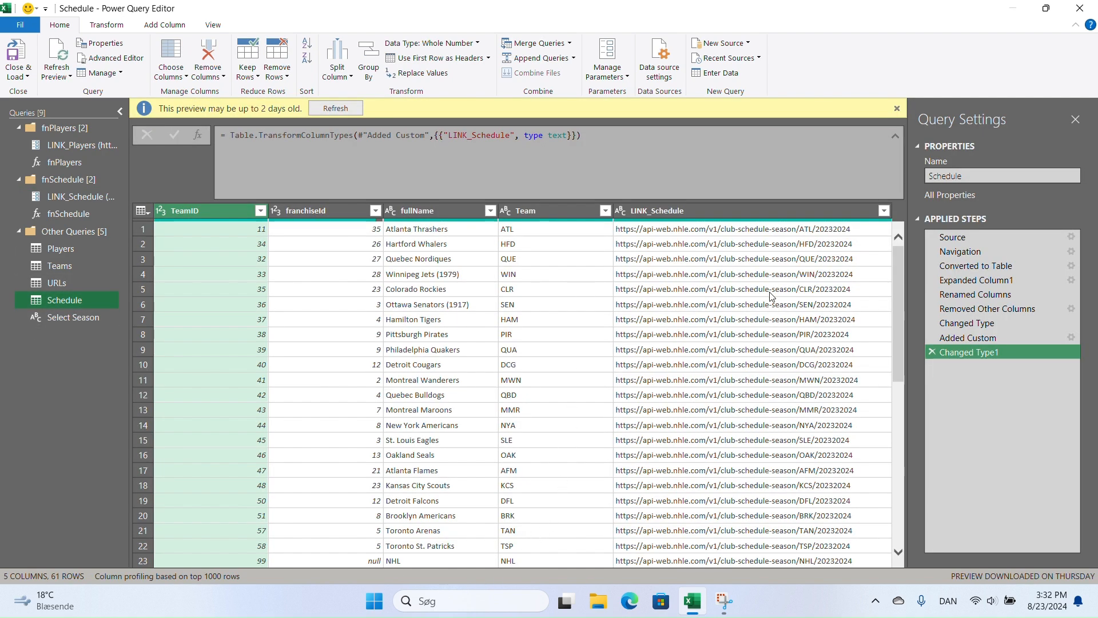
left_click(744, 213)
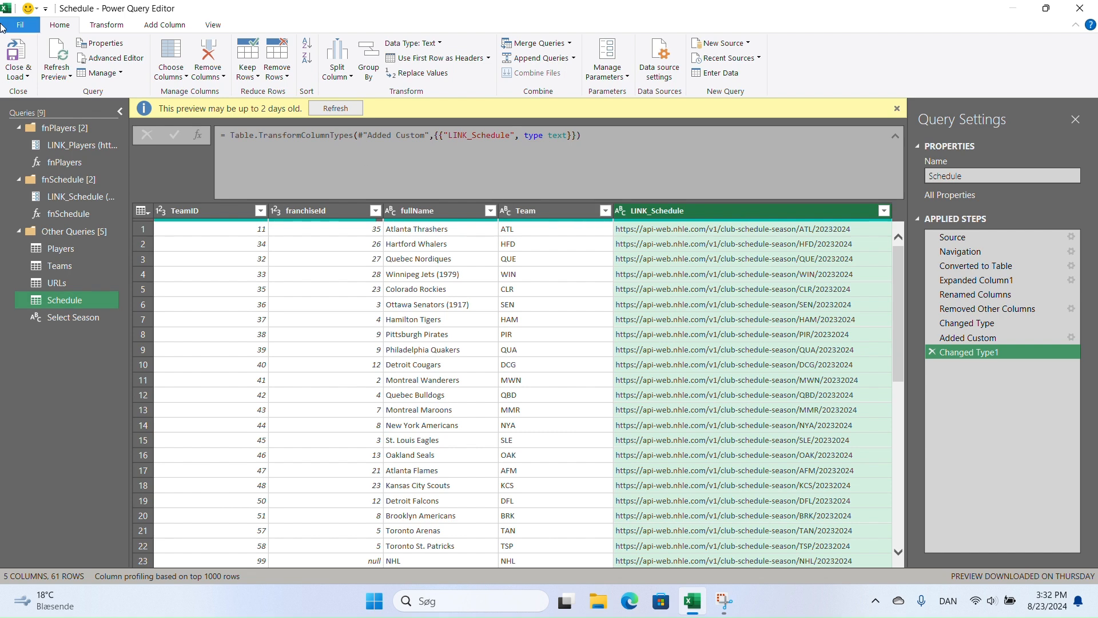
left_click(165, 25)
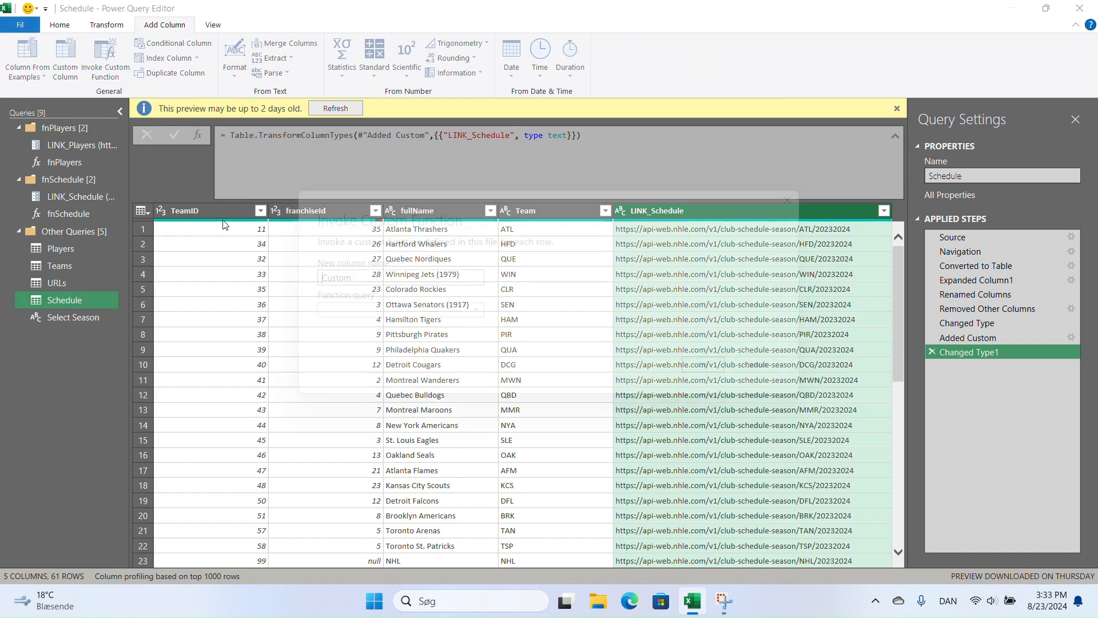
left_click(387, 309)
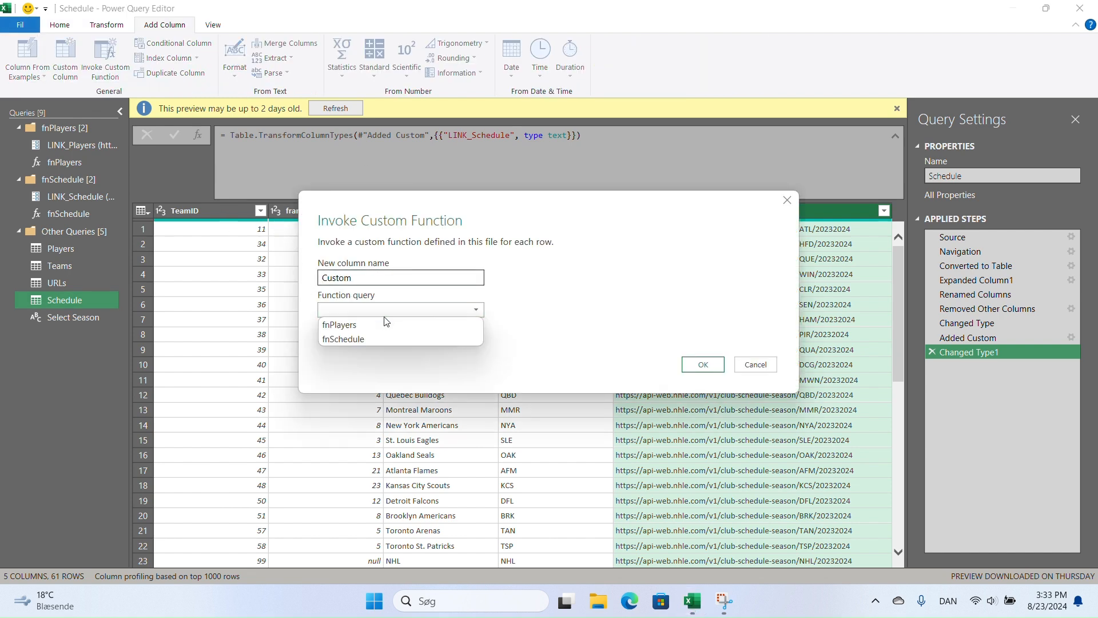
left_click(372, 339)
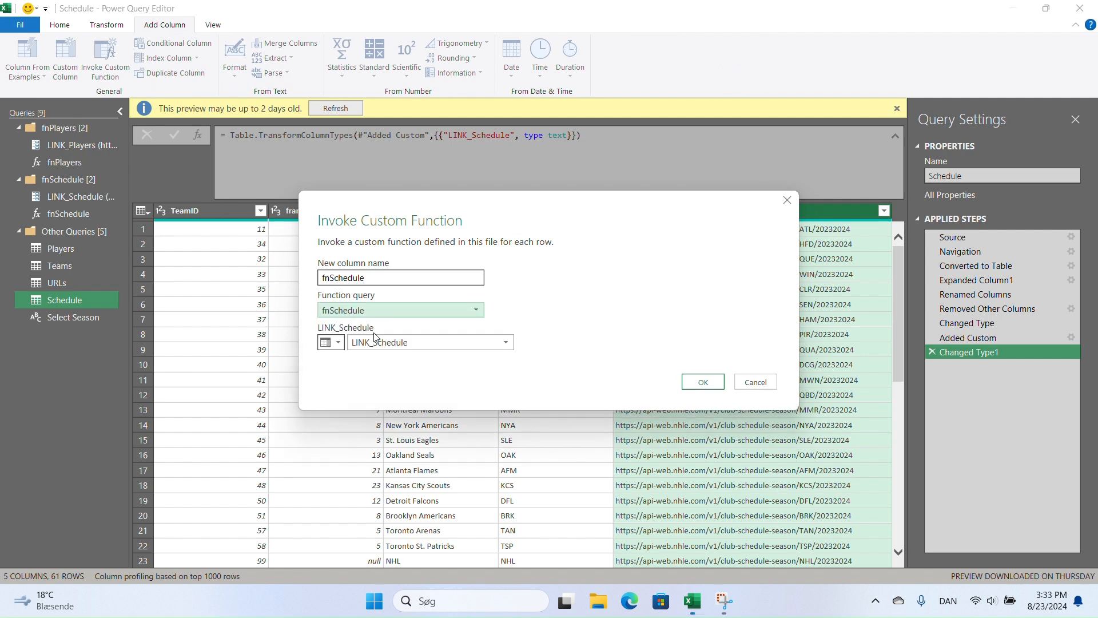
left_click(704, 382)
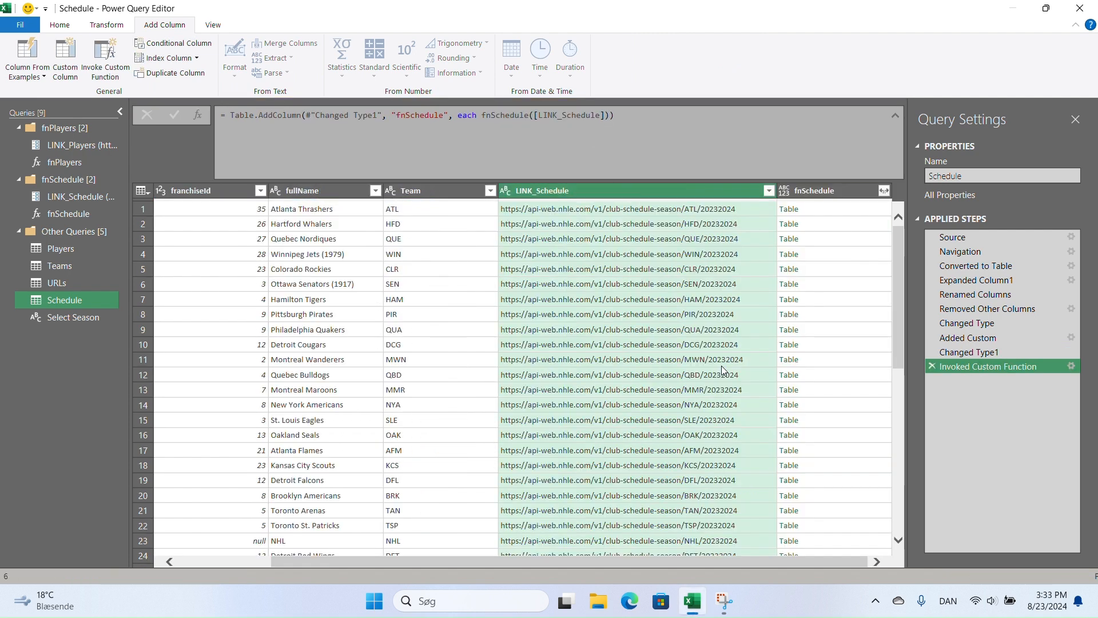
left_click(886, 190)
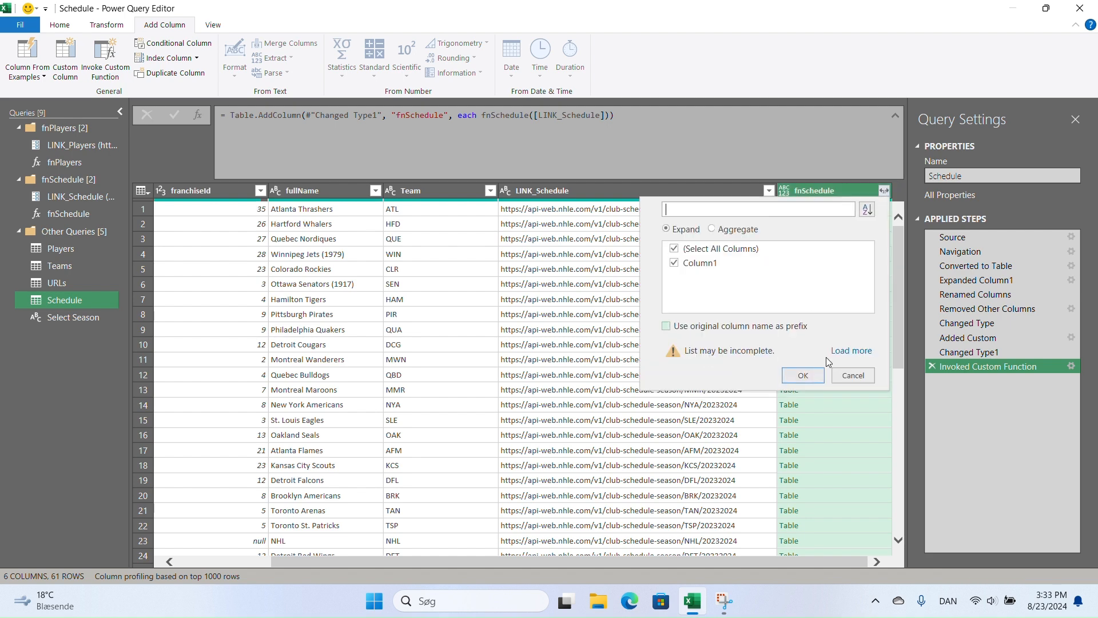
left_click(805, 377)
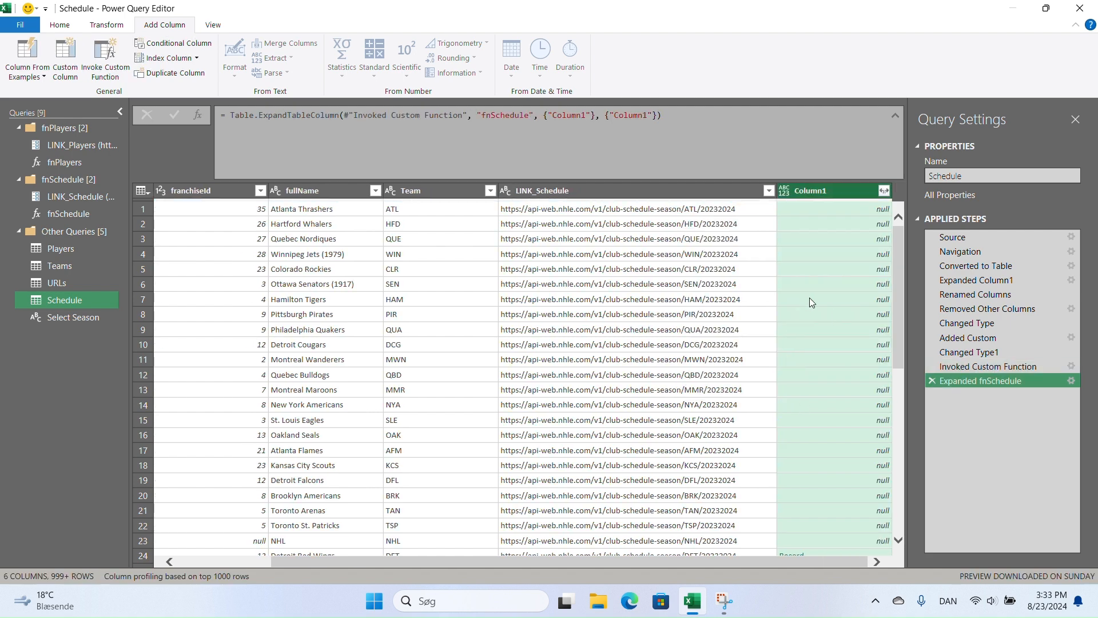
Expand Column1 to only id, season, gameType, gameDate, startTimeUTC, gameState, awayTeam, homeTeam and gameOutcome, without a name prefix
left_click(884, 192)
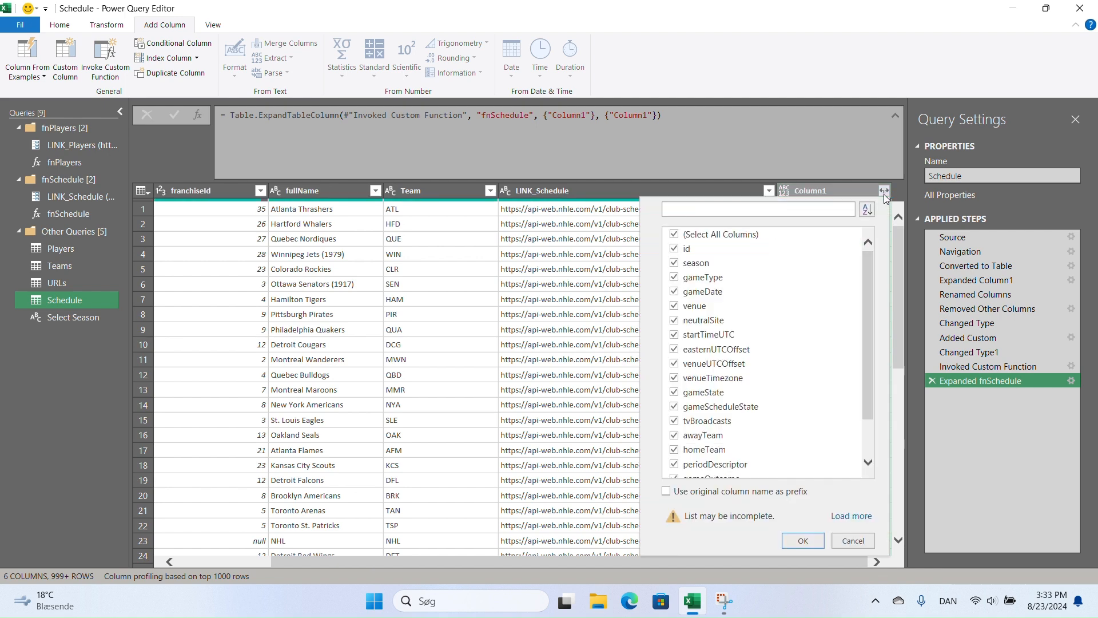
left_click(855, 518)
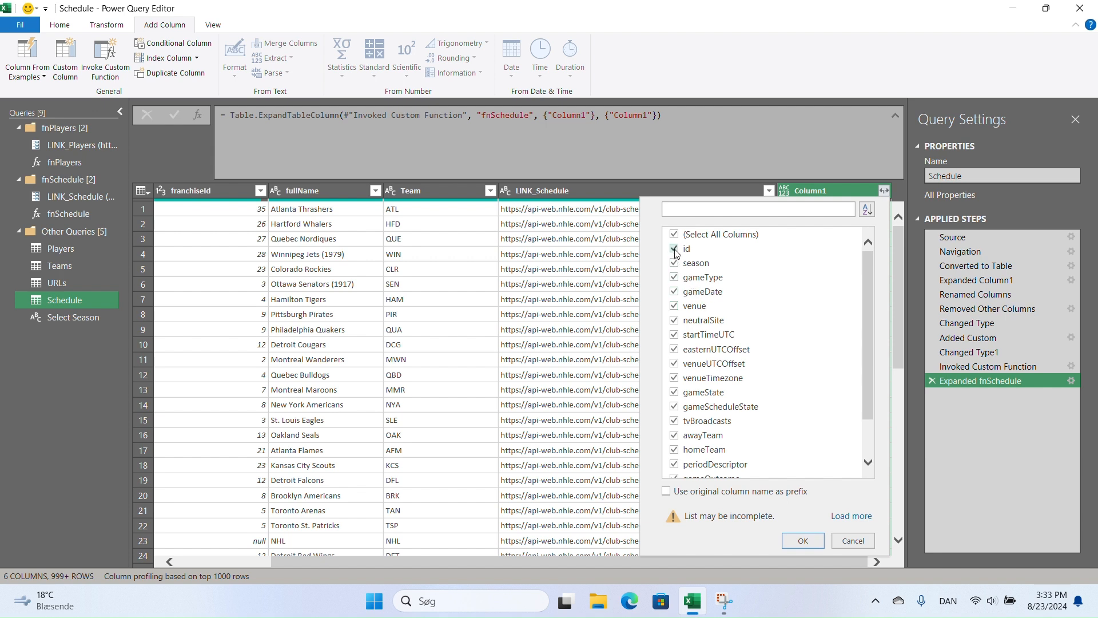
left_click(675, 307)
left_click(675, 321)
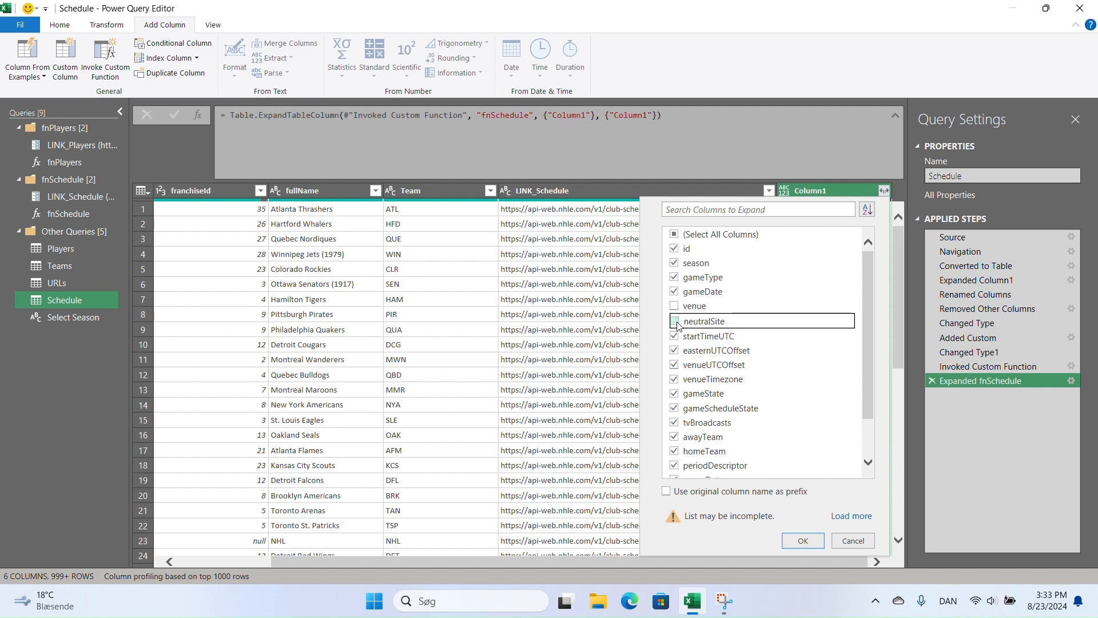
left_click(674, 350)
left_click(674, 365)
left_click(675, 379)
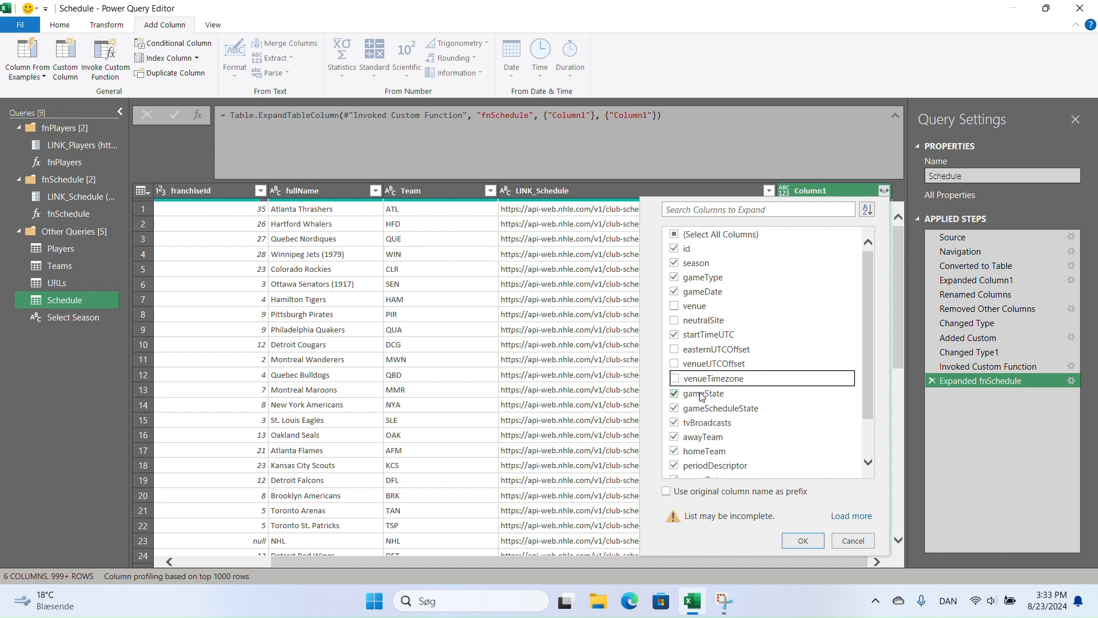
left_click(675, 408)
left_click(675, 423)
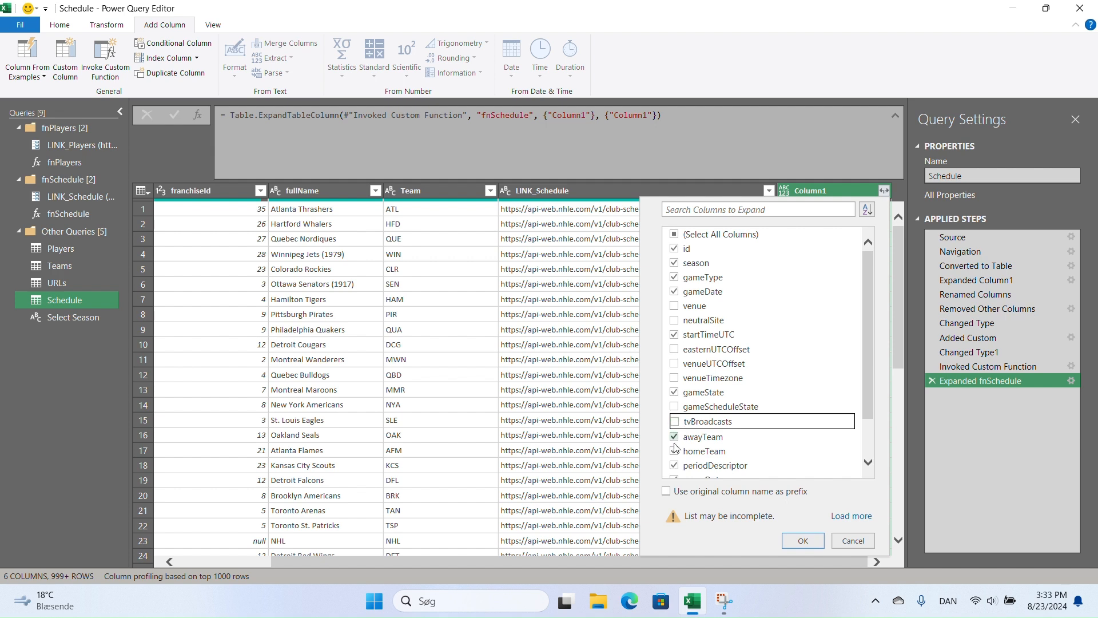
left_click(676, 465)
scroll(677, 458, "down", 1)
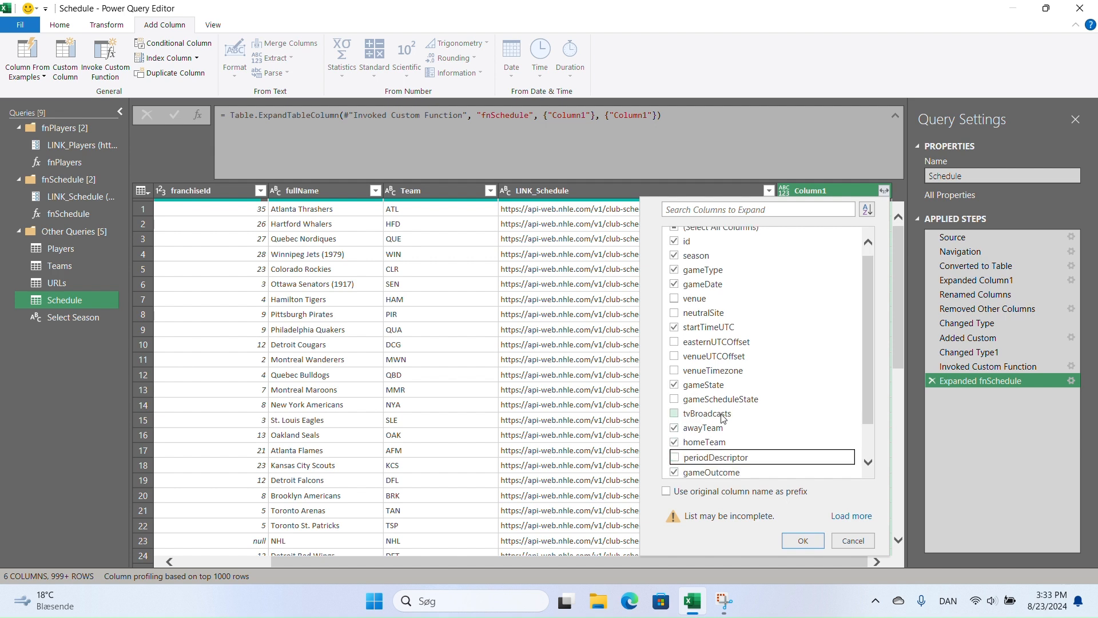
left_click(675, 443)
left_click(675, 456)
left_click(675, 470)
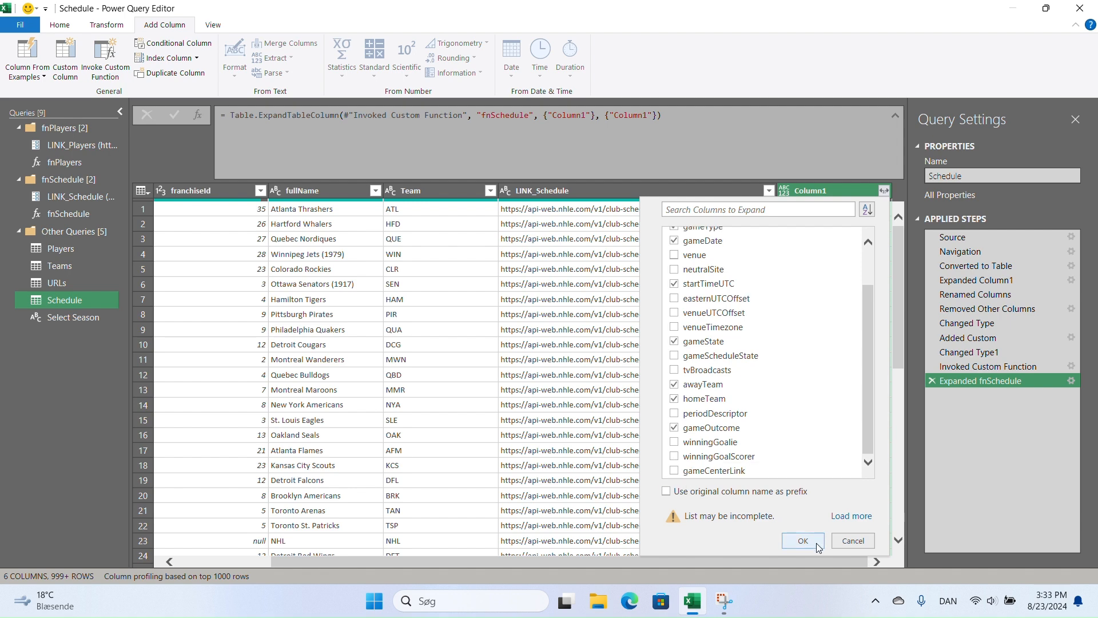
left_click(815, 539)
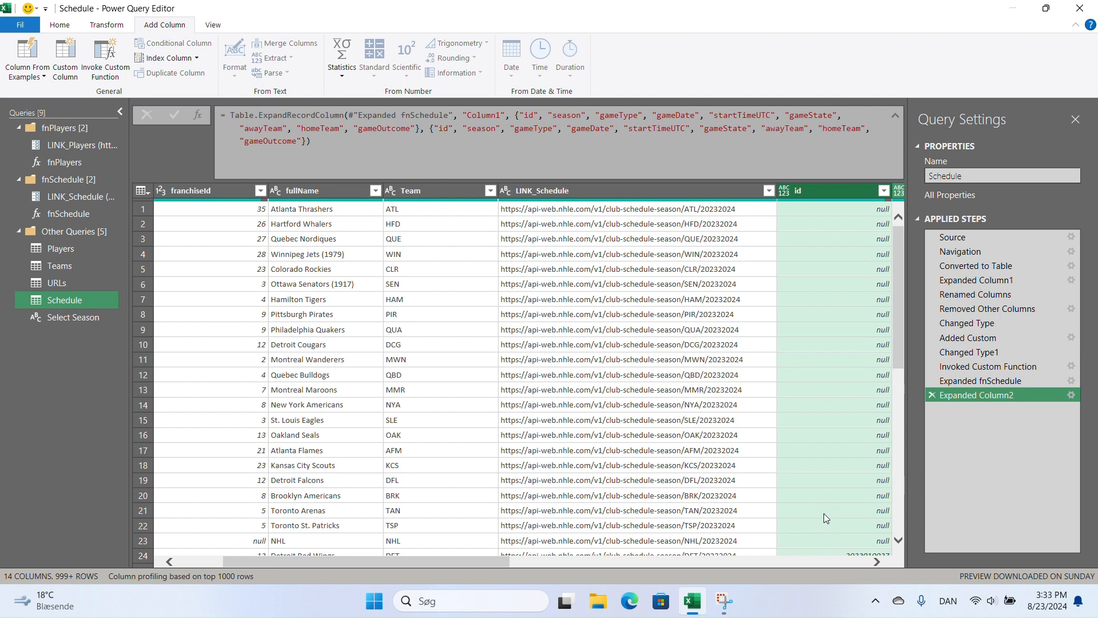
Filter the expanded id column of the Schedule query to exclude null rows
left_click_drag(471, 562, 644, 560)
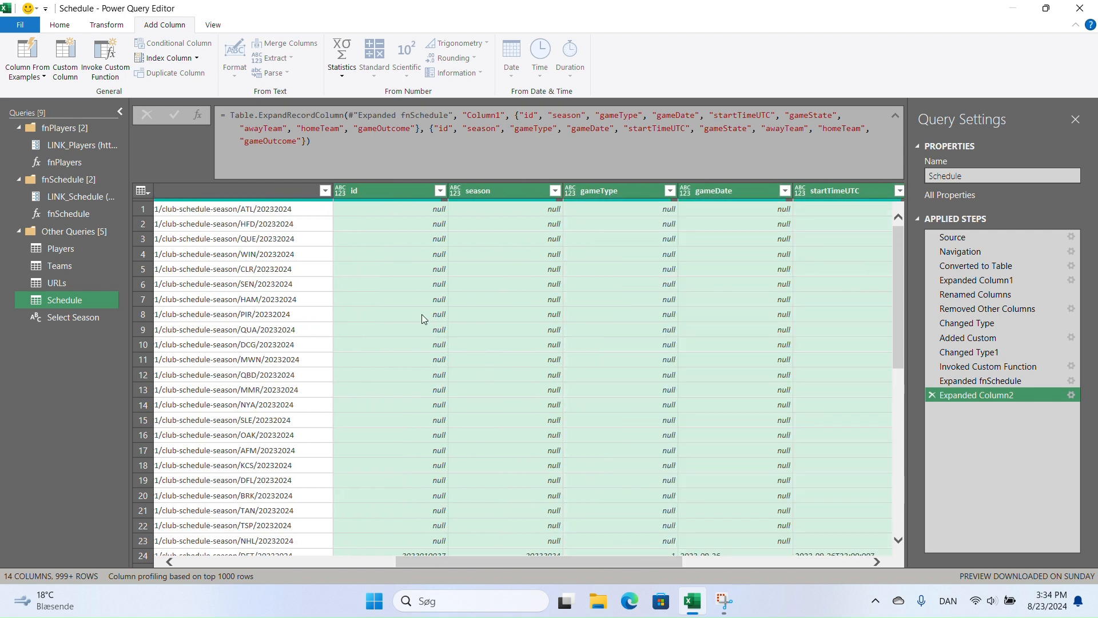
scroll(423, 312, "down", 5)
scroll(421, 309, "up", 5)
left_click_drag(676, 567, 582, 551)
left_click(464, 190)
left_click(261, 355)
left_click(390, 565)
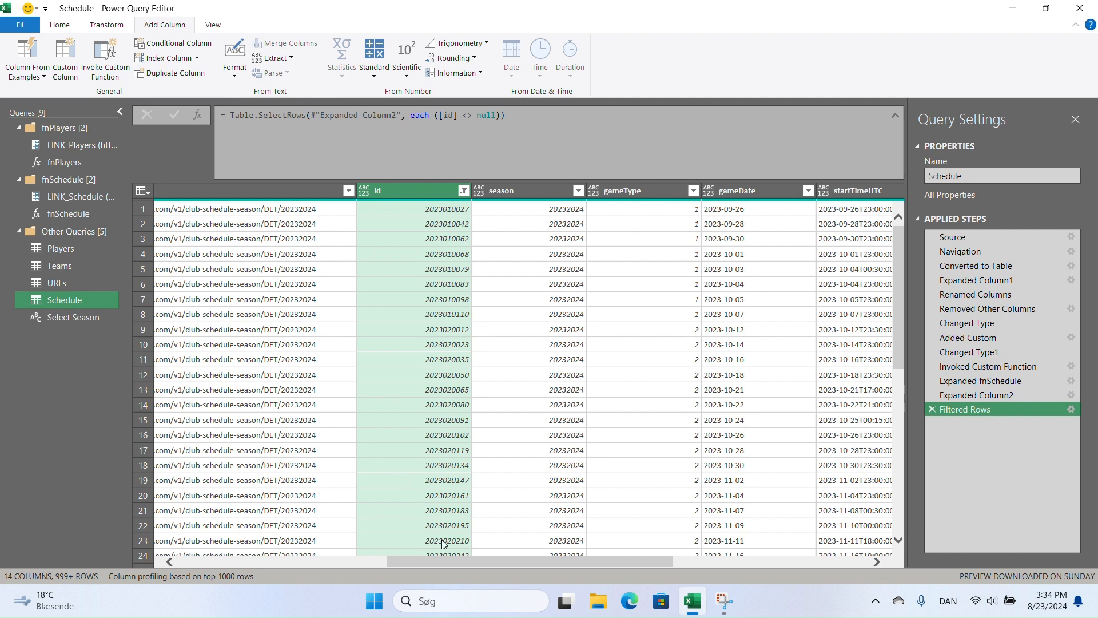
Expand the homeTeam record column to only abbrev and score, without a name prefix
left_click_drag(447, 562, 215, 558)
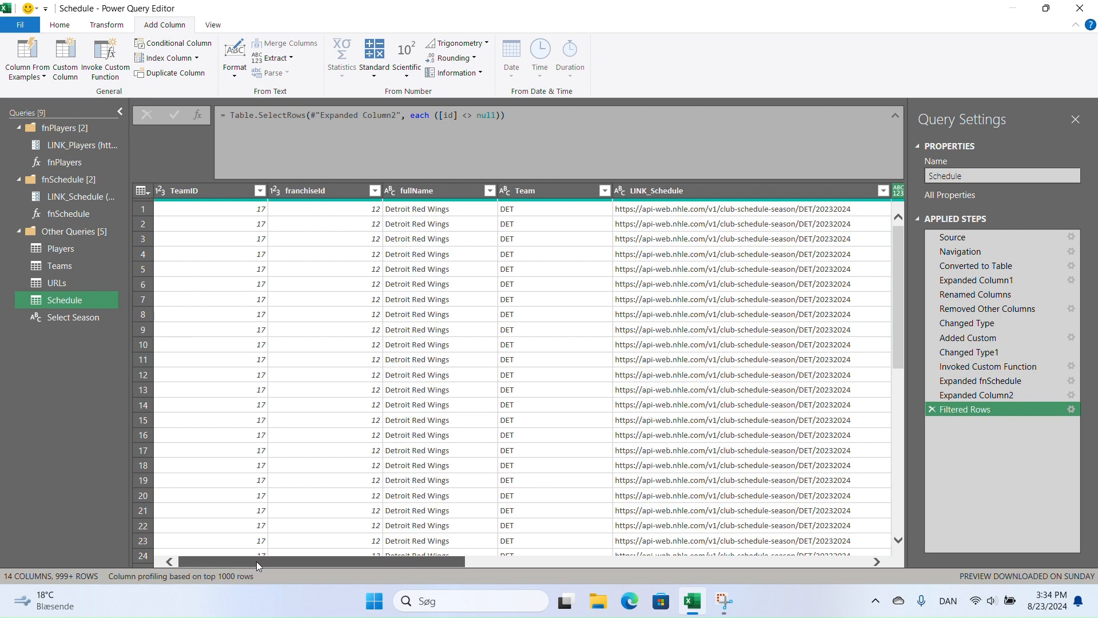
left_click_drag(255, 561, 520, 586)
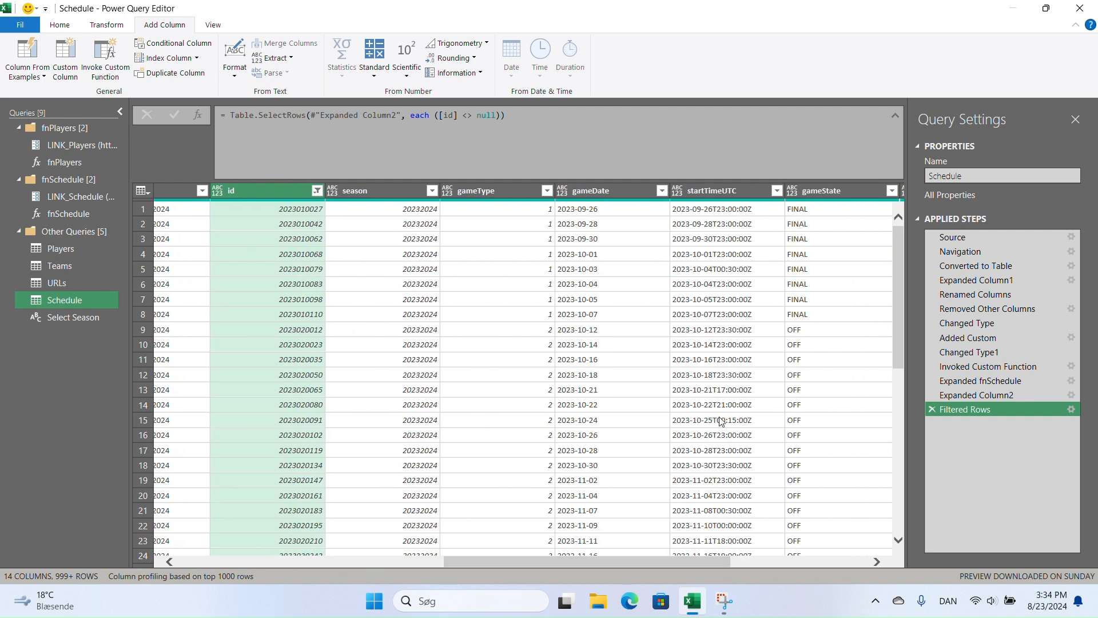
left_click_drag(675, 565, 822, 564)
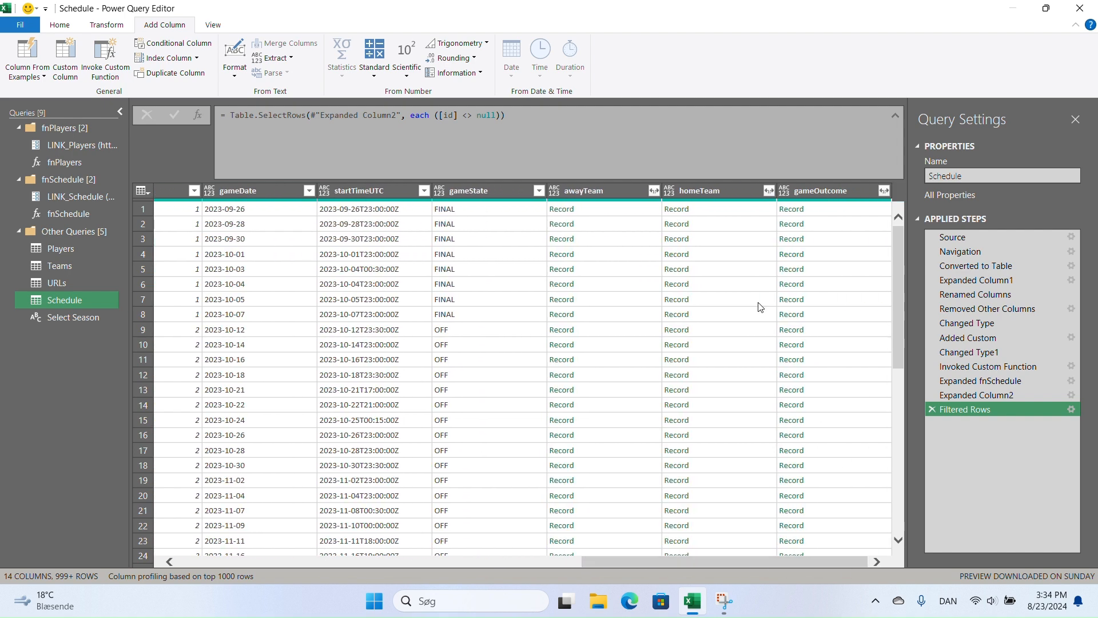
left_click(768, 191)
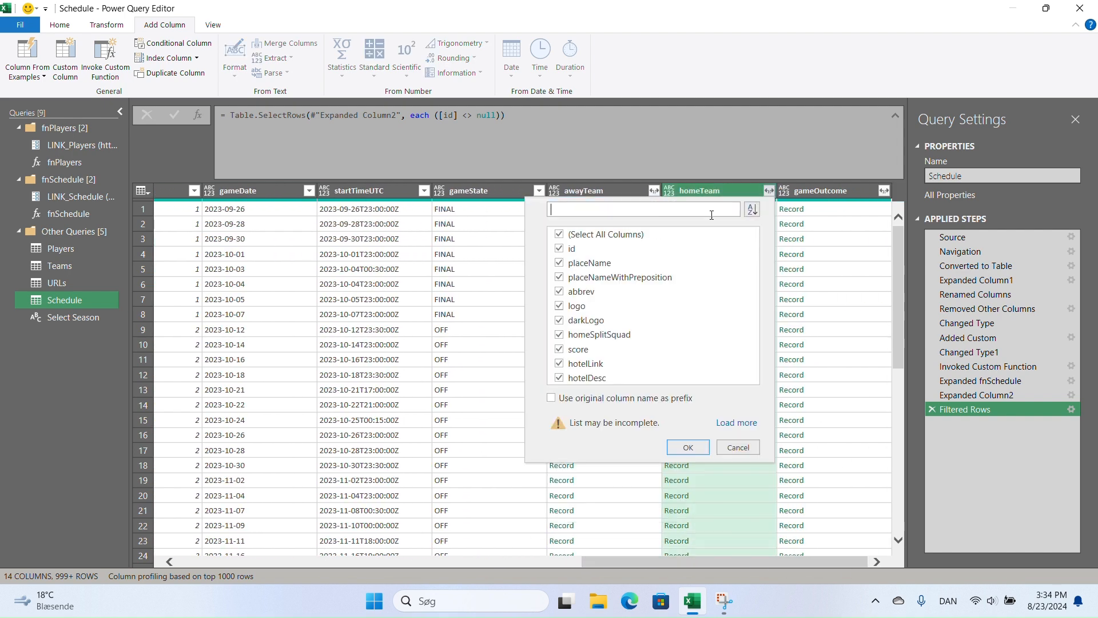
left_click(559, 234)
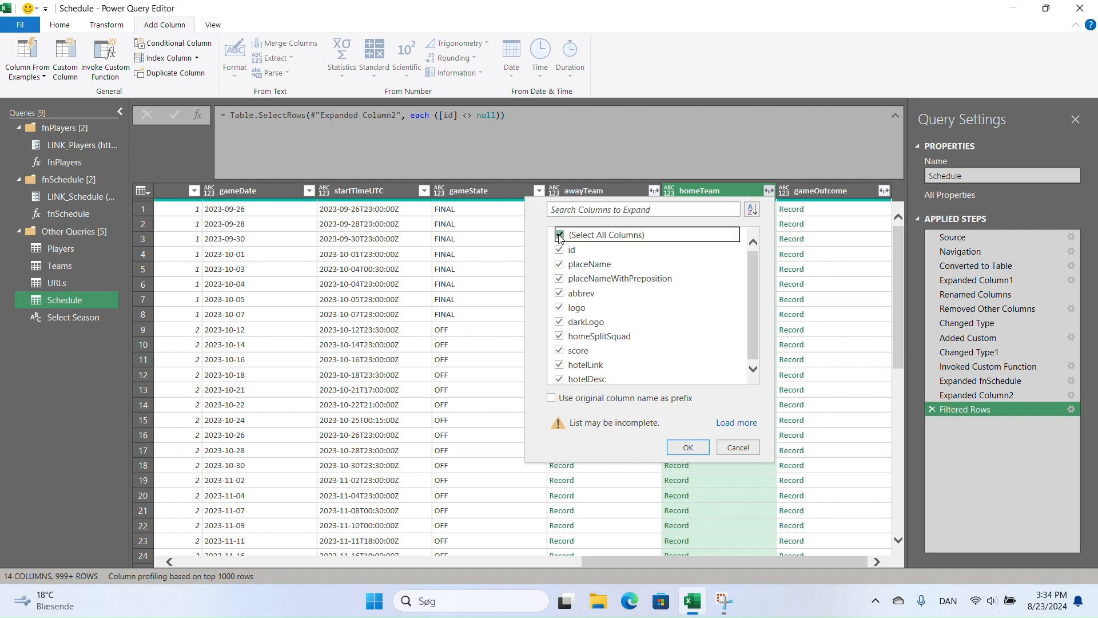
left_click(560, 293)
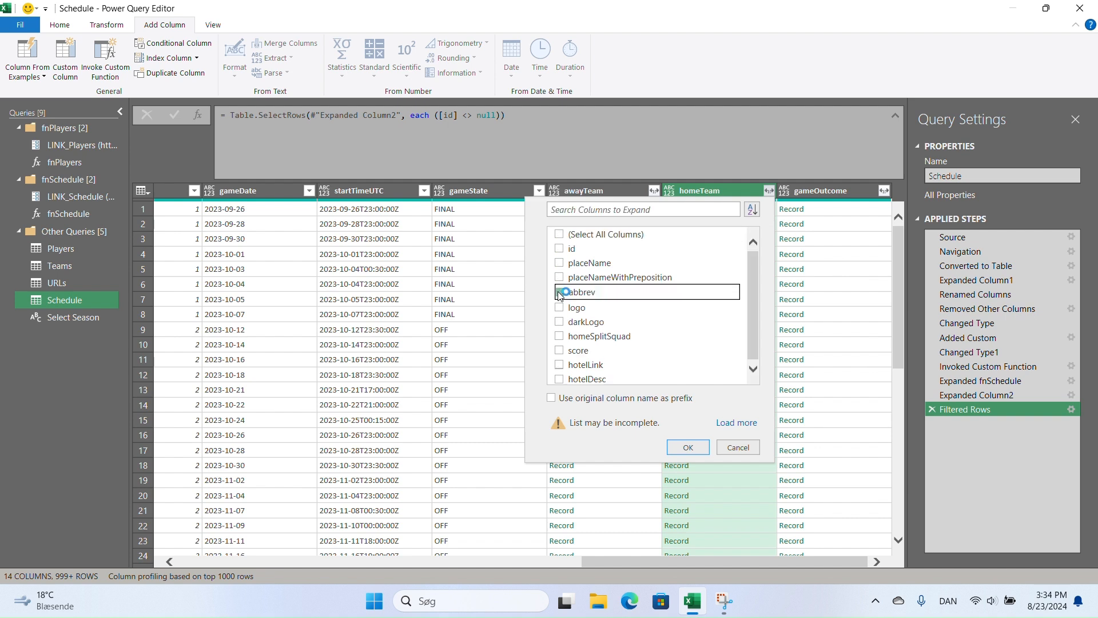
left_click(559, 350)
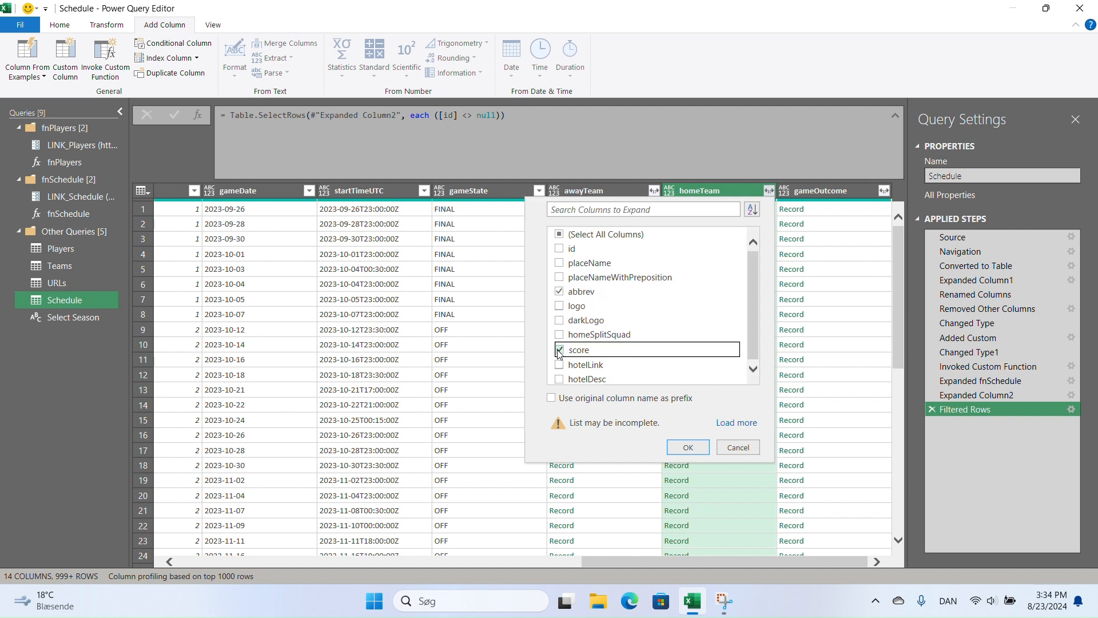
left_click(689, 448)
Expand the awayTeam record column to only its abbrev and score fields, without a name prefix
left_click(654, 191)
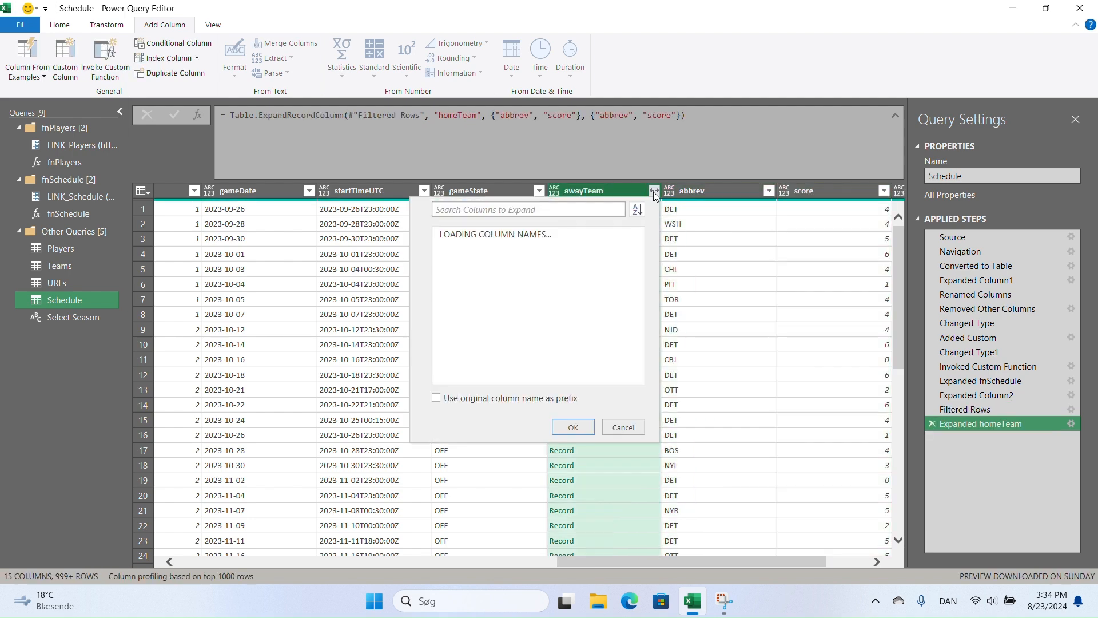
left_click(444, 235)
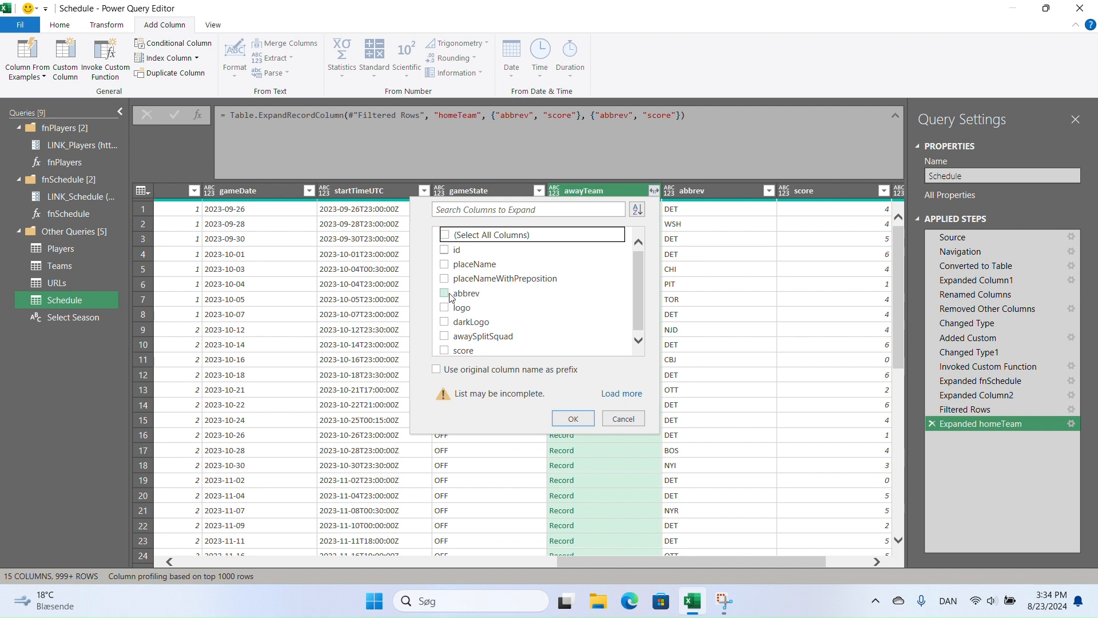
left_click(452, 294)
left_click(446, 351)
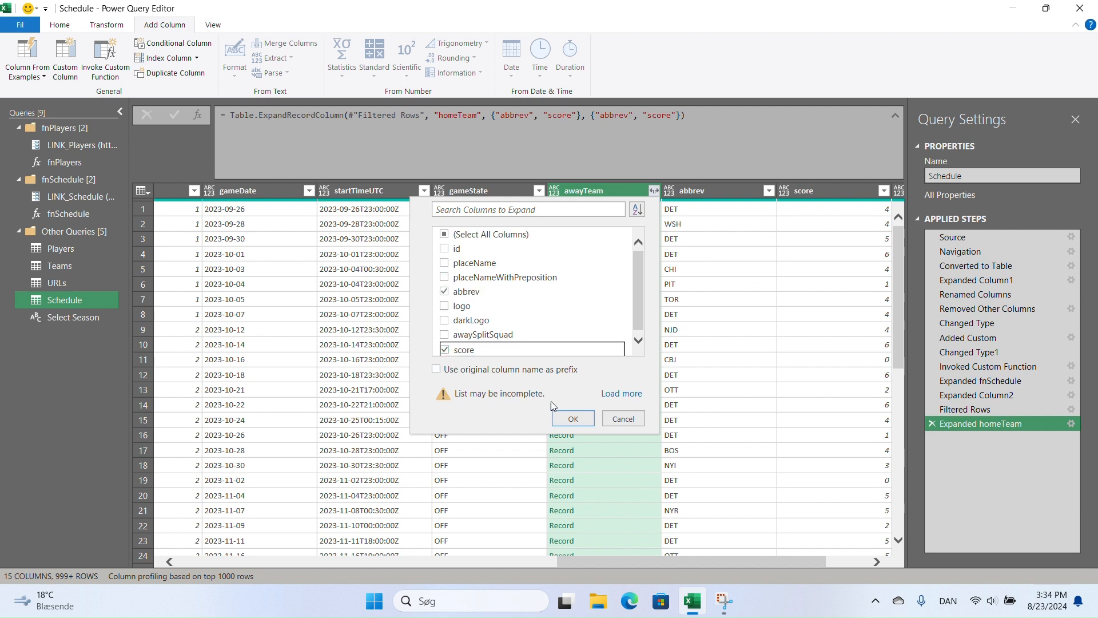
left_click(574, 418)
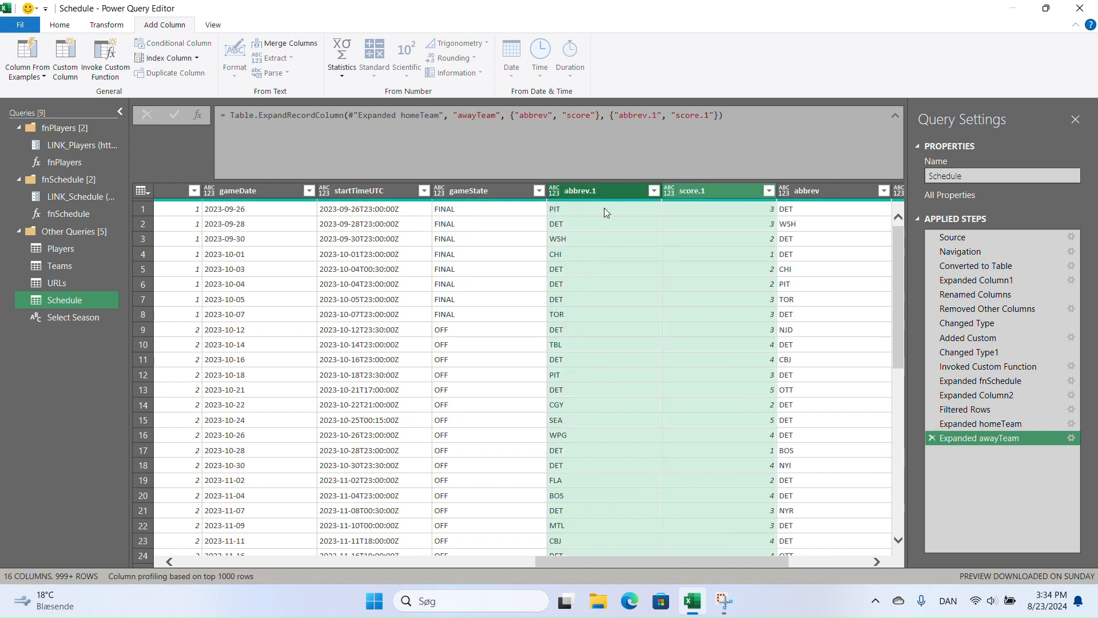
Rename the abbrev.1 column to AwayTeam and the score.1 column to AwayScore
double_click(605, 190)
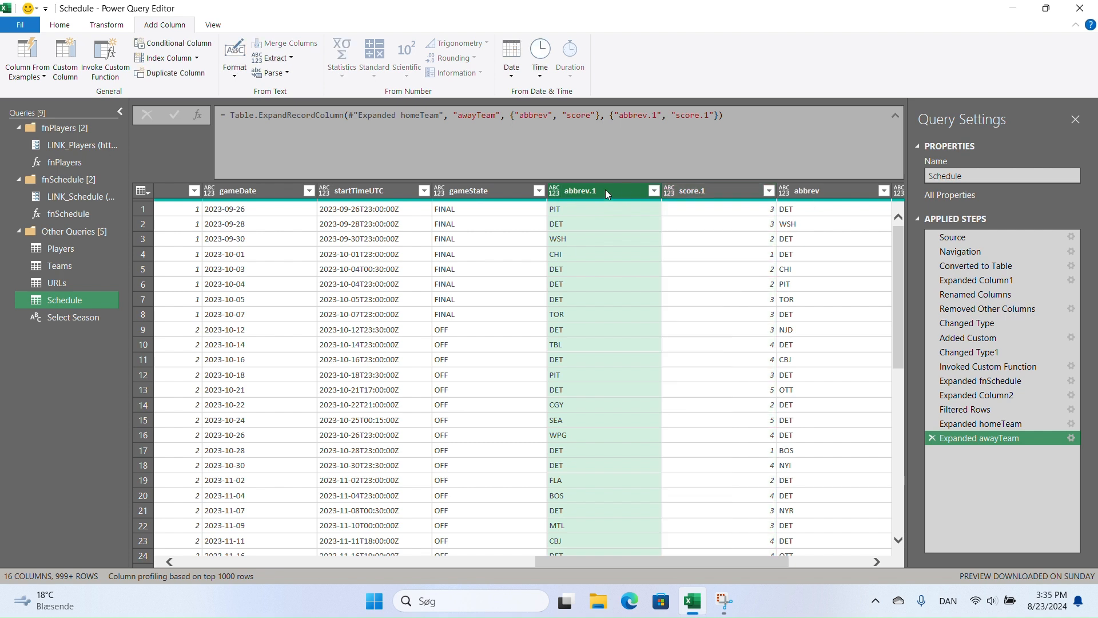
type("AwayTeam")
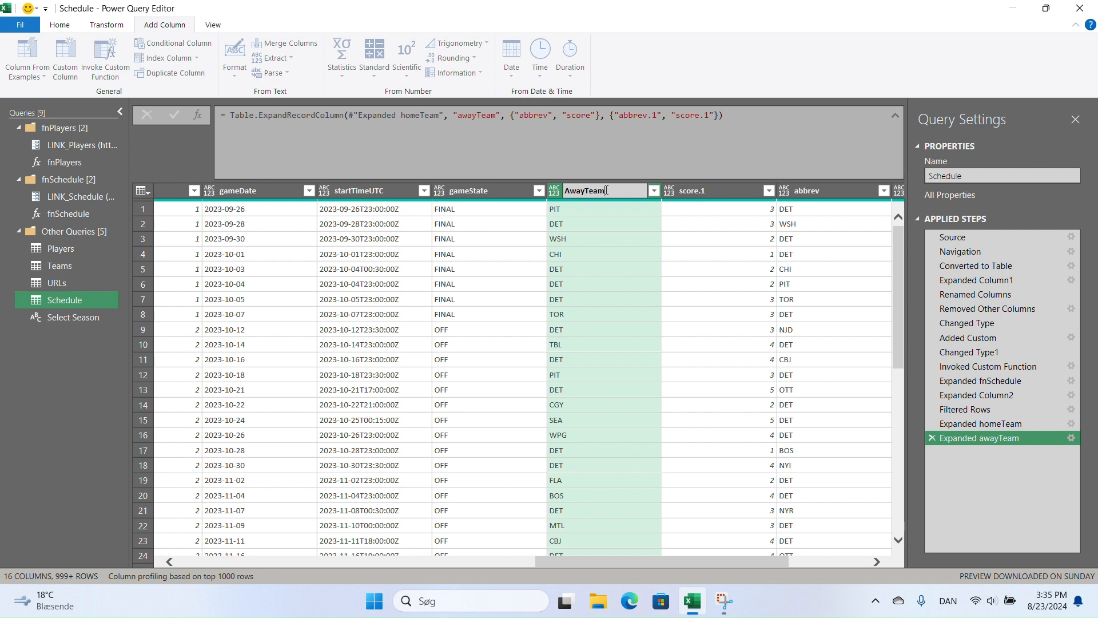
key("Return")
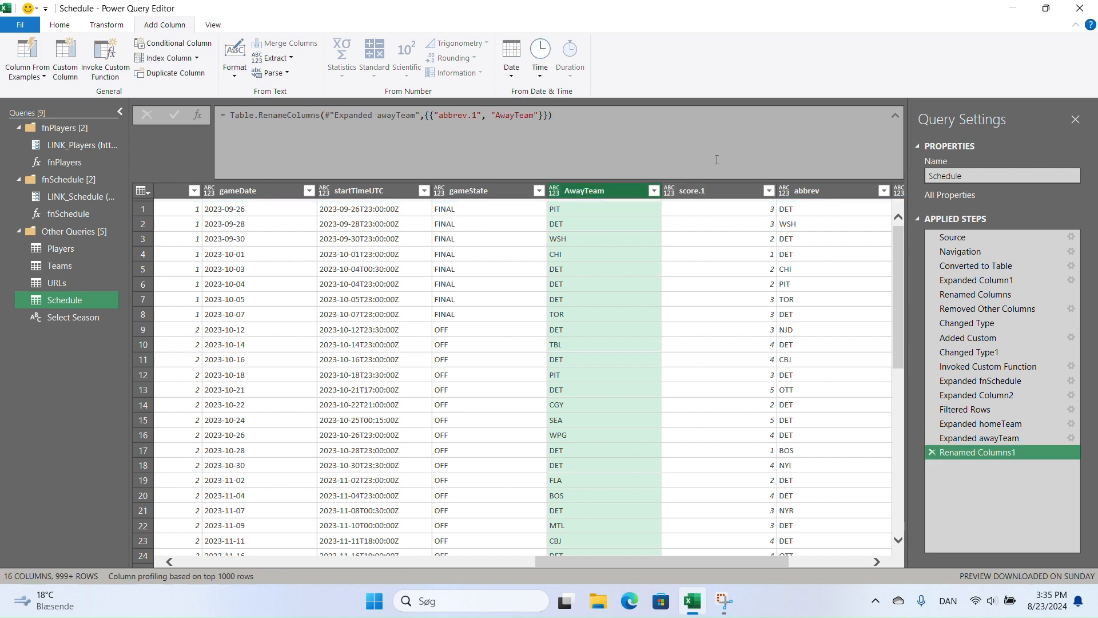
left_click(711, 191)
double_click(711, 191)
type("AwayS")
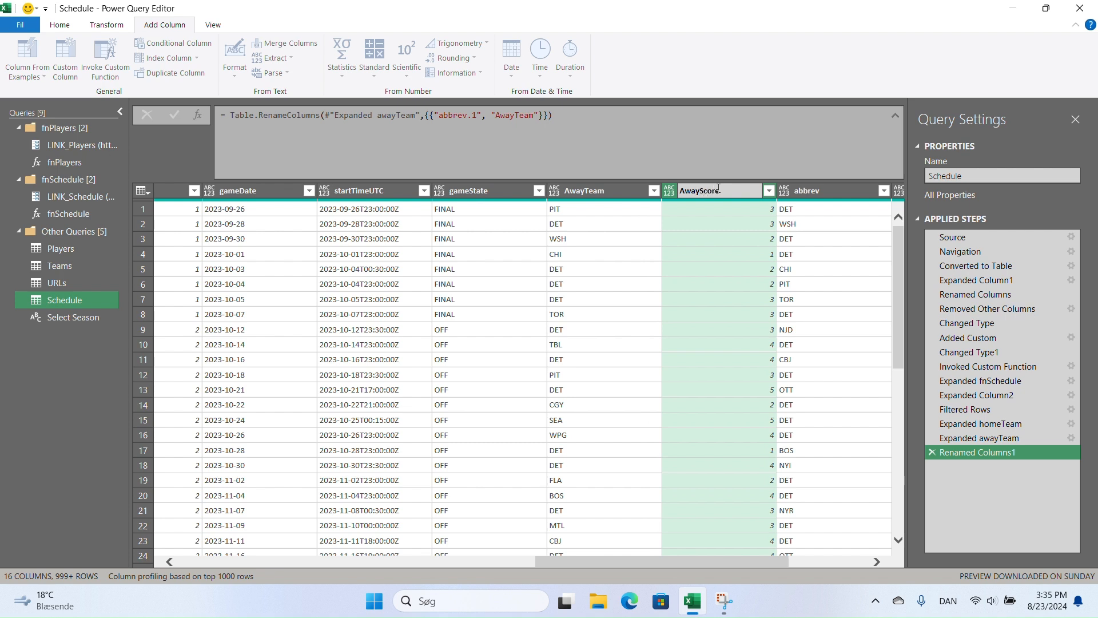
key("Return")
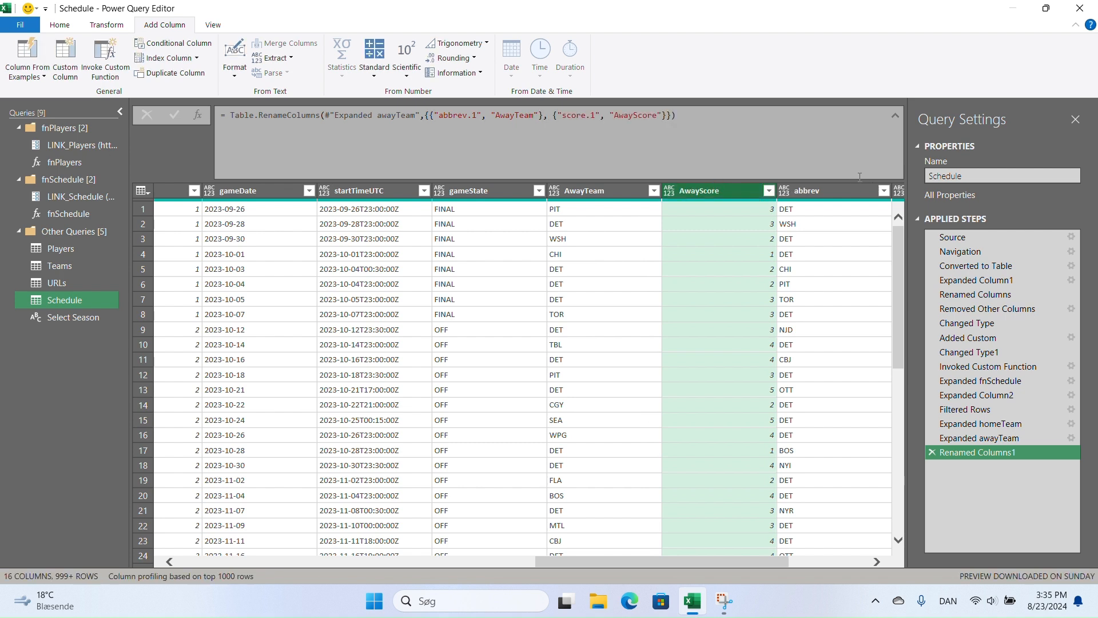
Rename the abbrev column to HomeTeam and the score column to HomeScore
double_click(855, 191)
type("HomeTeam")
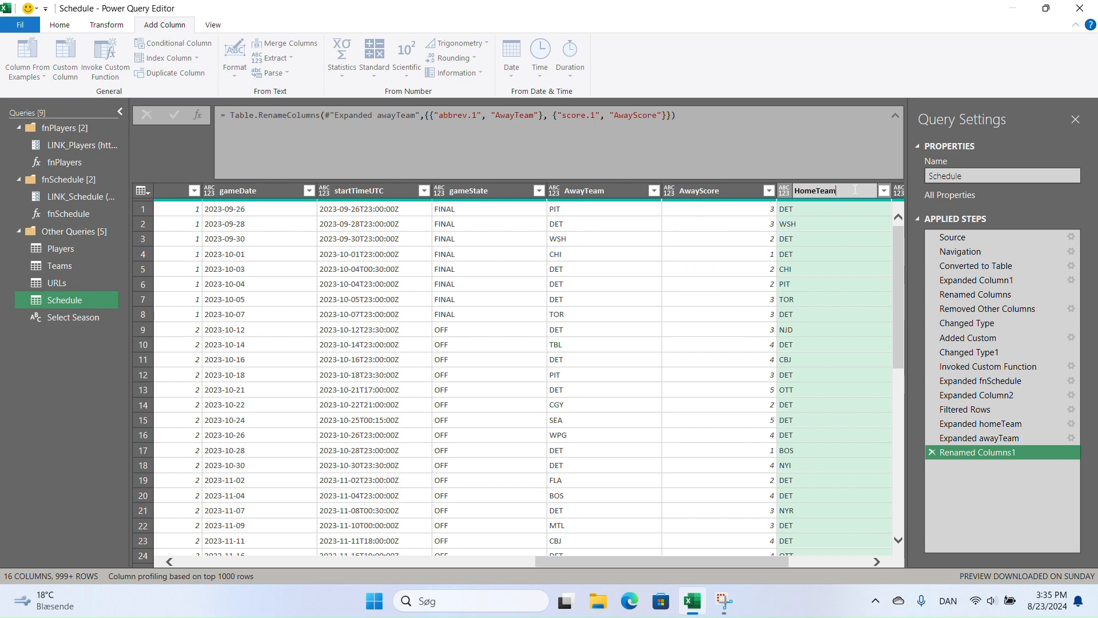
key("Return")
left_click_drag(650, 561, 741, 561)
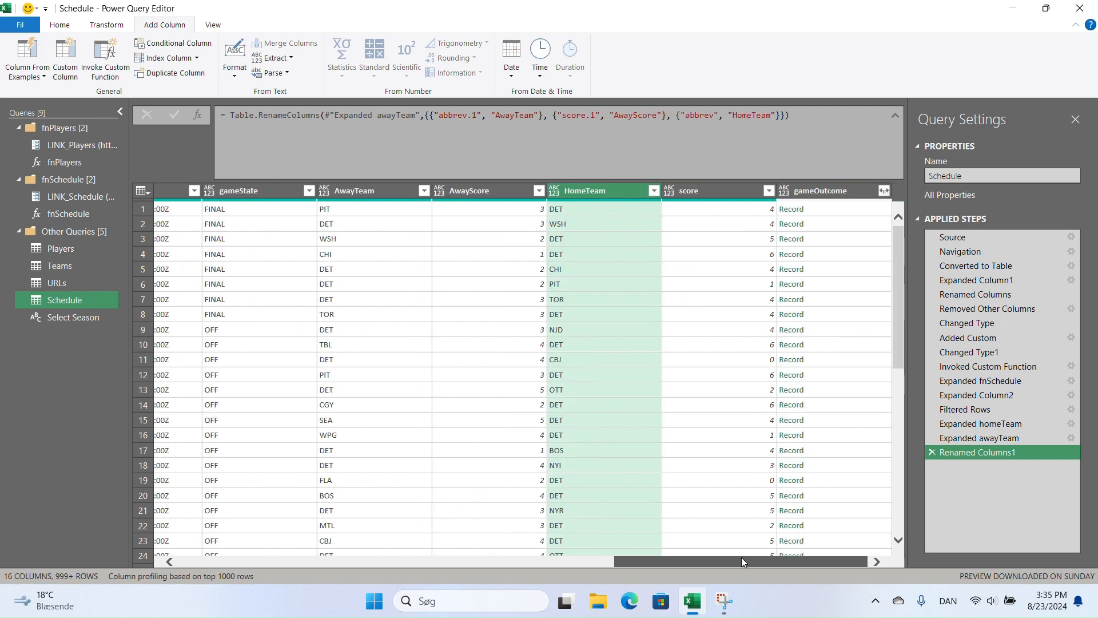
double_click(722, 191)
type("HomeScore")
key("Return")
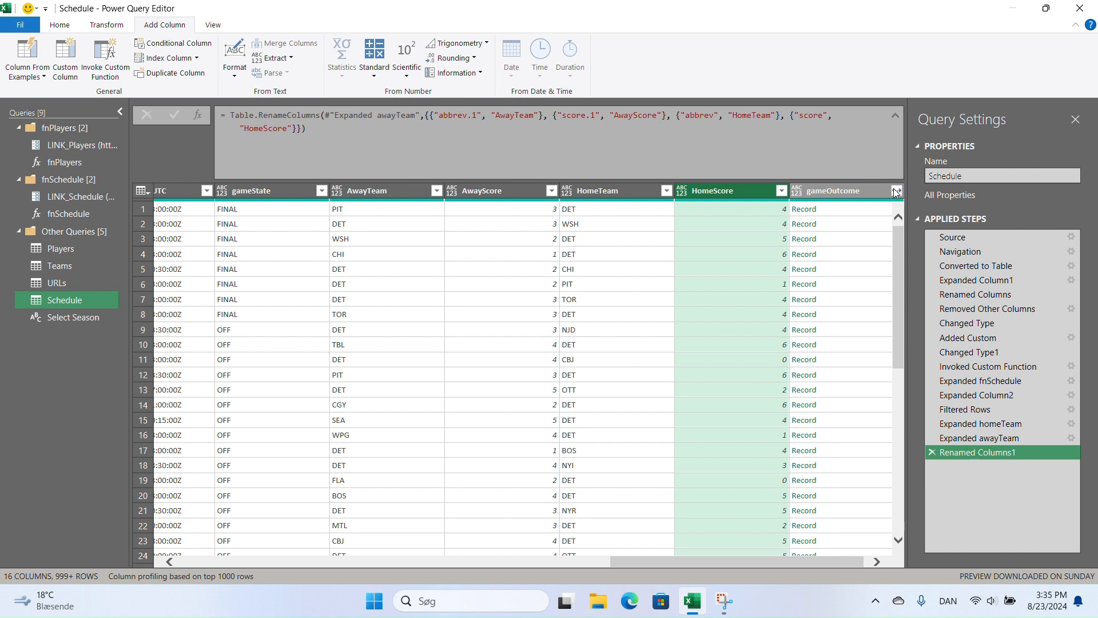
Expand the gameOutcome record column to lastPeriodType without a name prefix
left_click(894, 191)
left_click(884, 191)
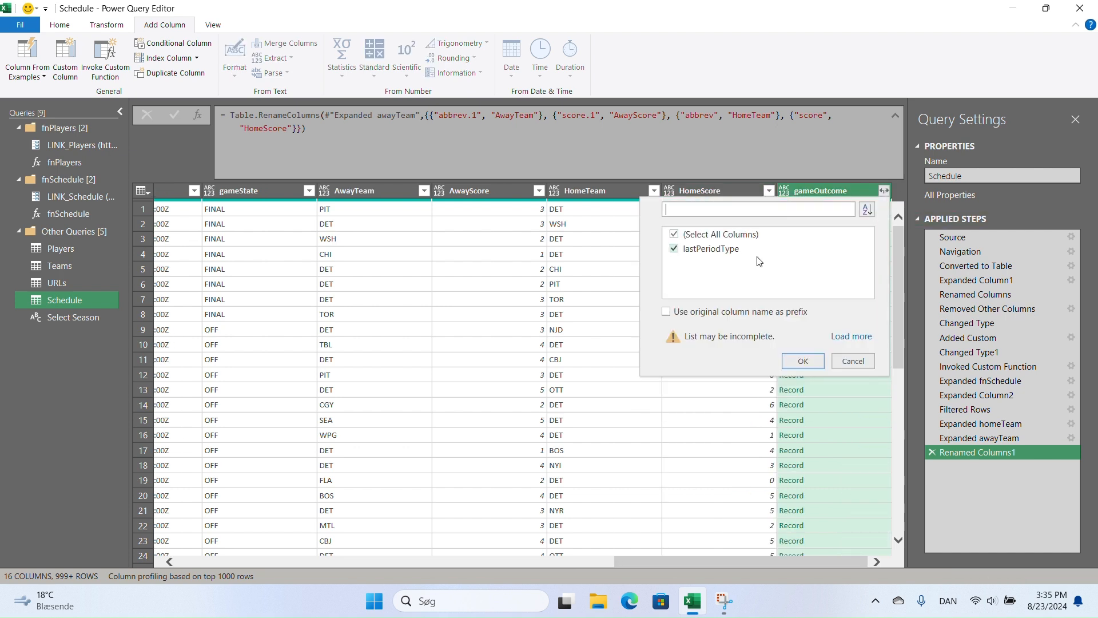
left_click(802, 366)
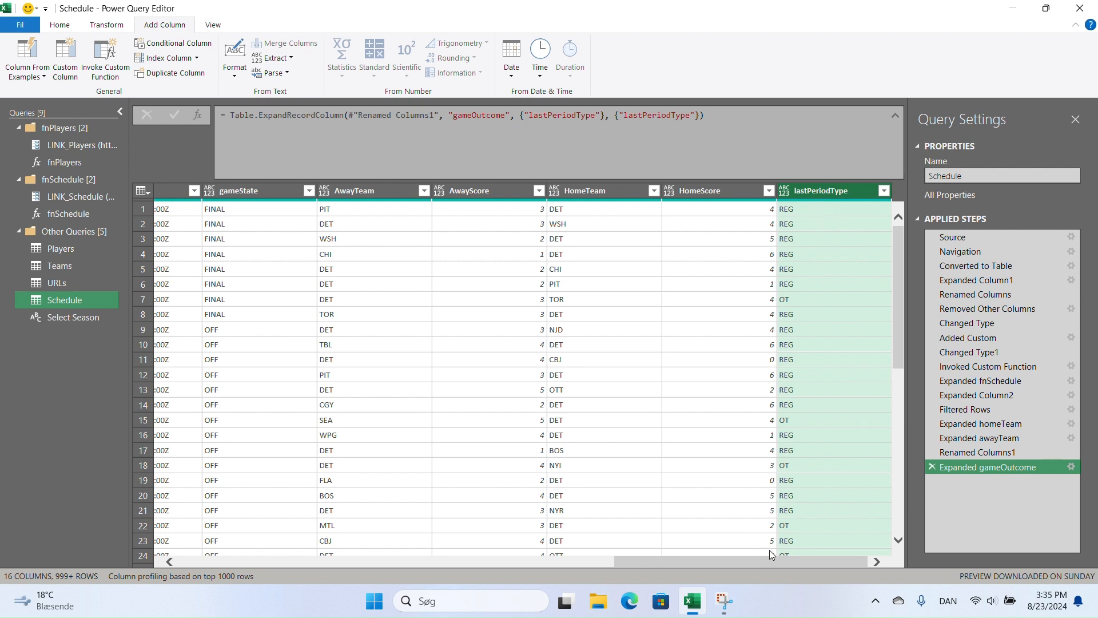
Filter the gameType column to exclude rows with the value 1
left_click_drag(771, 562, 547, 554)
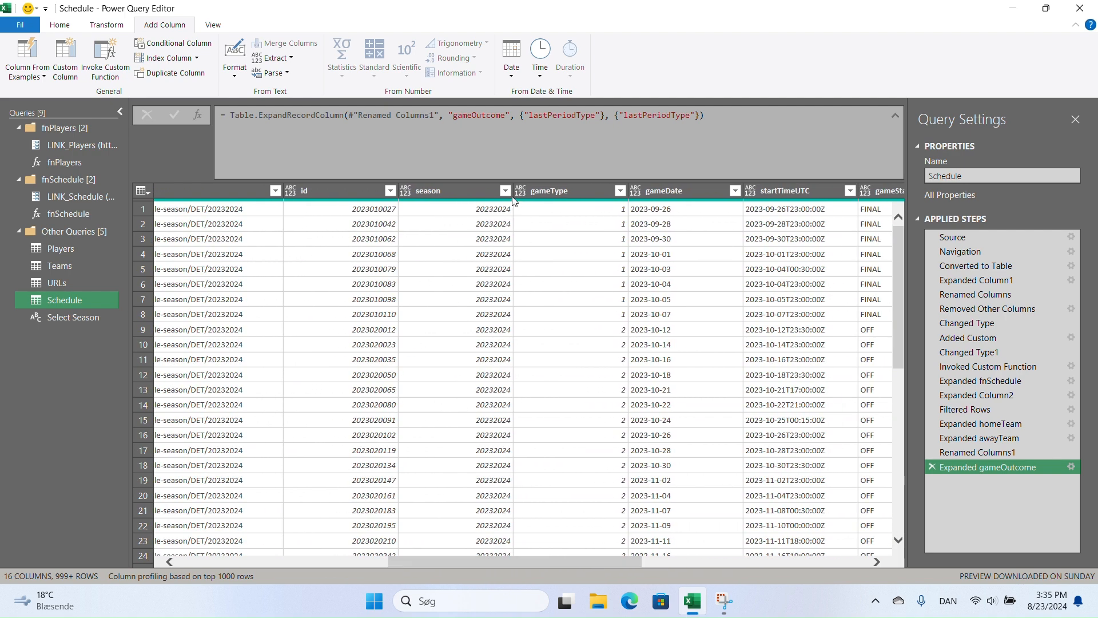
left_click(624, 188)
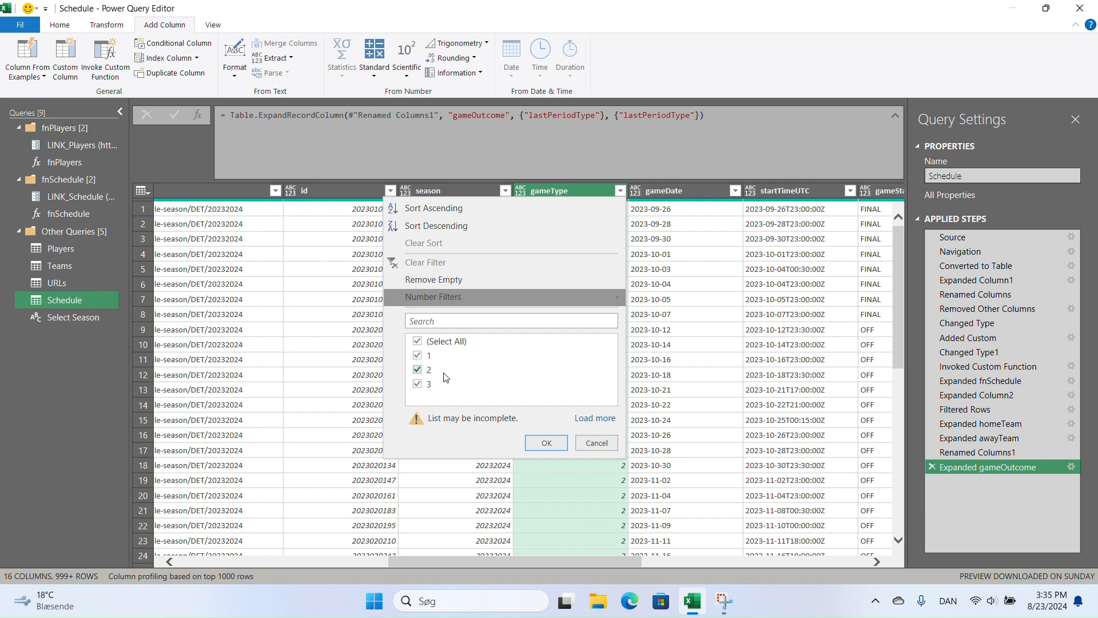
left_click(418, 356)
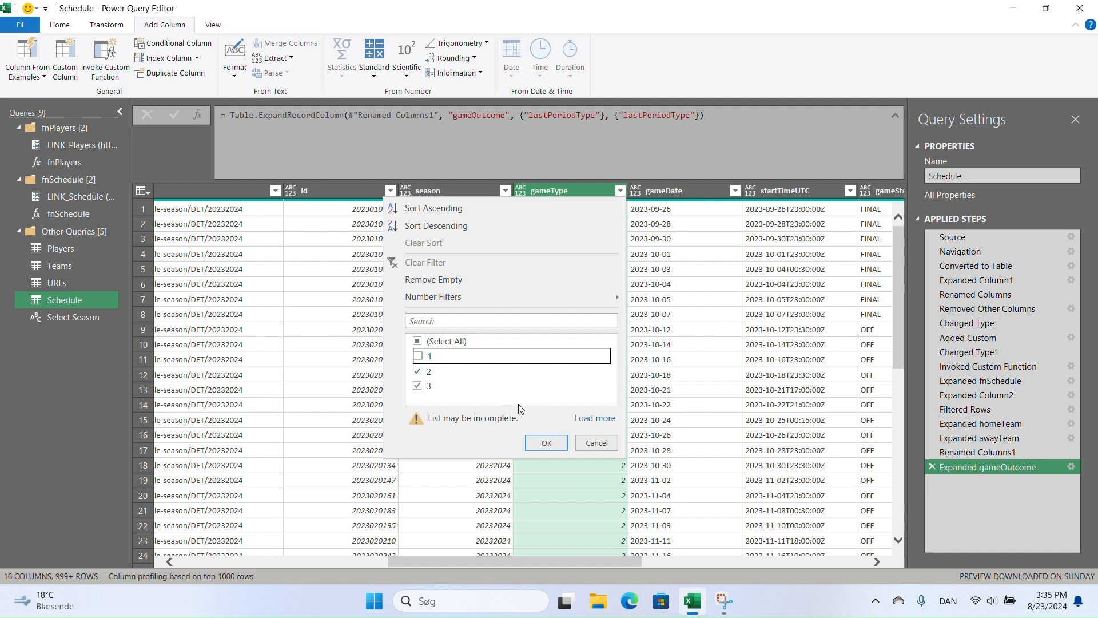
left_click(545, 442)
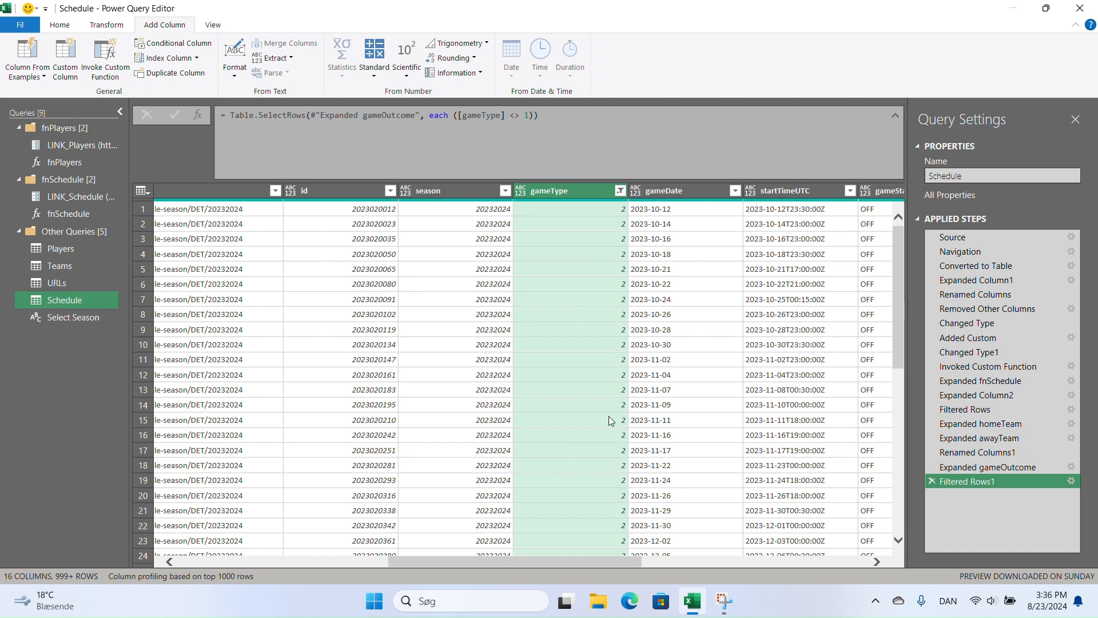
Rename the id column to GameID
left_click_drag(547, 565, 489, 571)
double_click(475, 191)
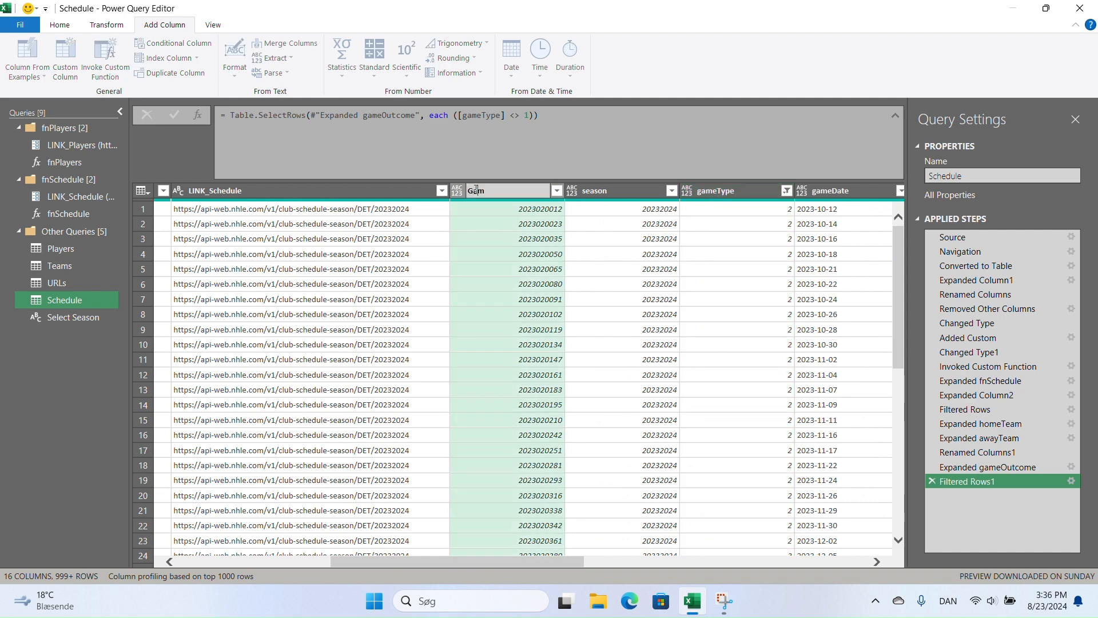
type("GameID")
key("Return")
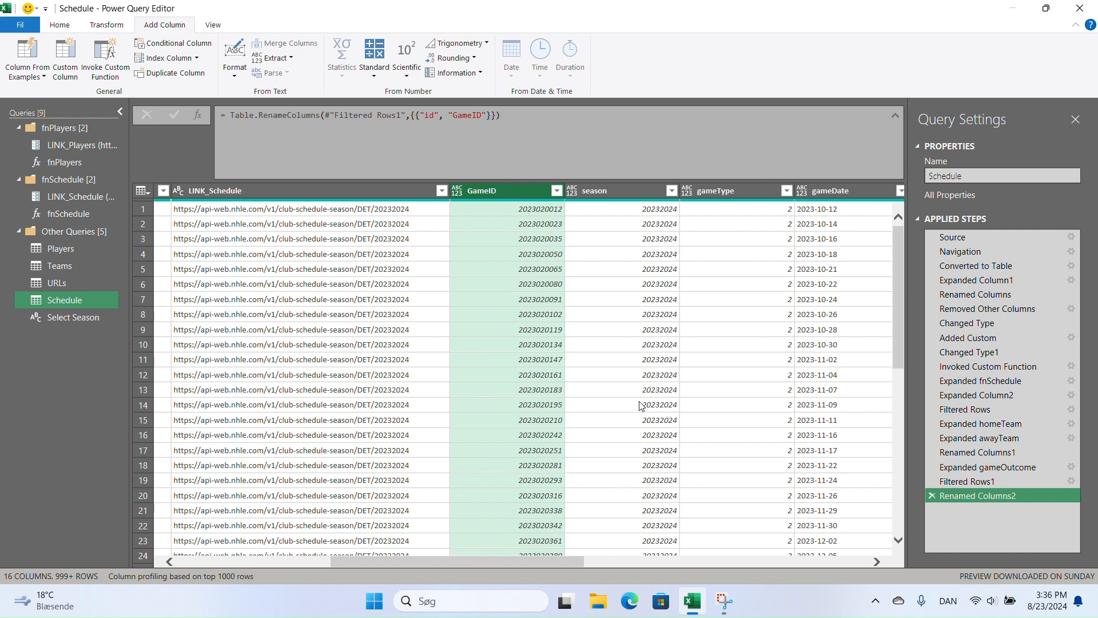
Remove the TeamID, franchiseId, fullName, Team and LINK_Schedule columns from the Schedule query, keeping all the others
left_click_drag(566, 561, 892, 530)
left_click_drag(727, 559, 290, 558)
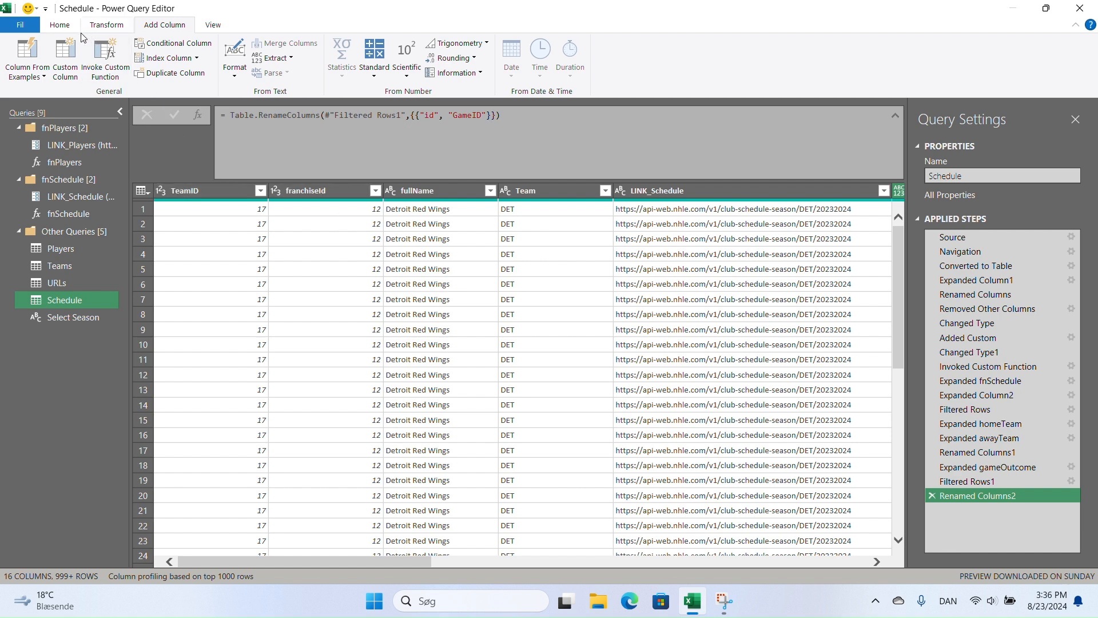
left_click(60, 27)
left_click(172, 54)
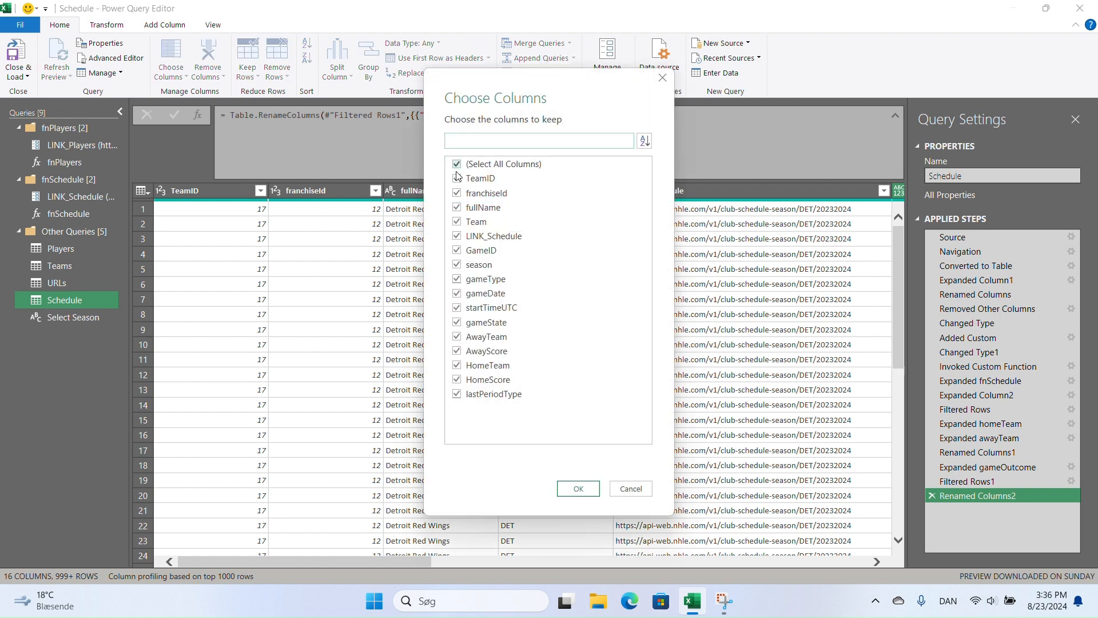
left_click(457, 178)
left_click(457, 193)
left_click(457, 209)
left_click(456, 223)
left_click(456, 237)
left_click(580, 488)
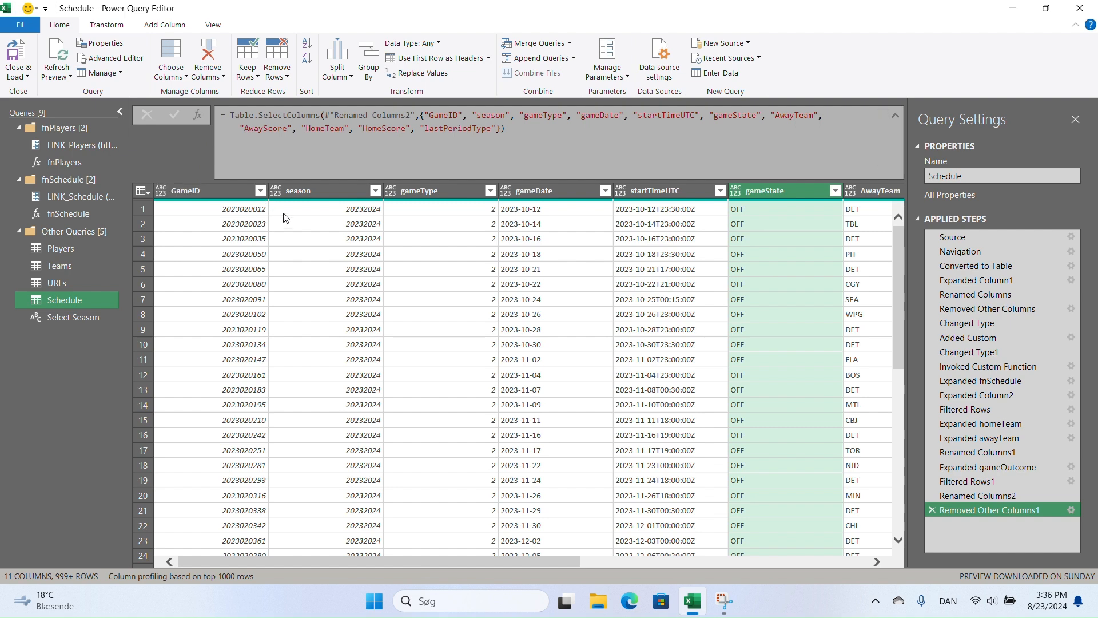
Sort the Schedule rows by GameID in ascending order and remove rows with duplicate GameID values
left_click(260, 191)
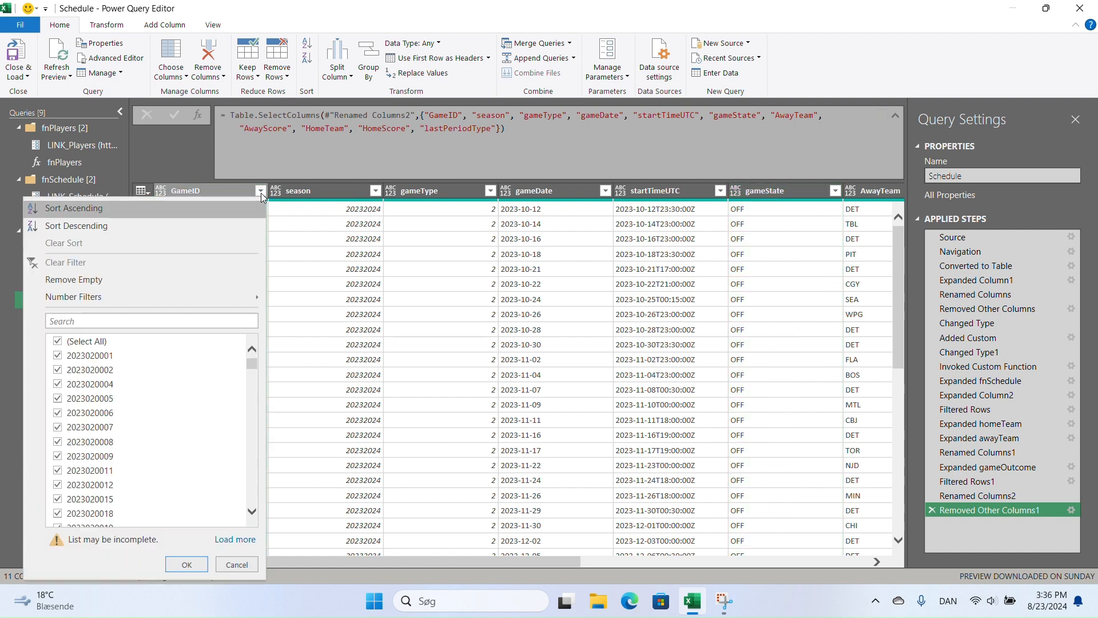
left_click(89, 210)
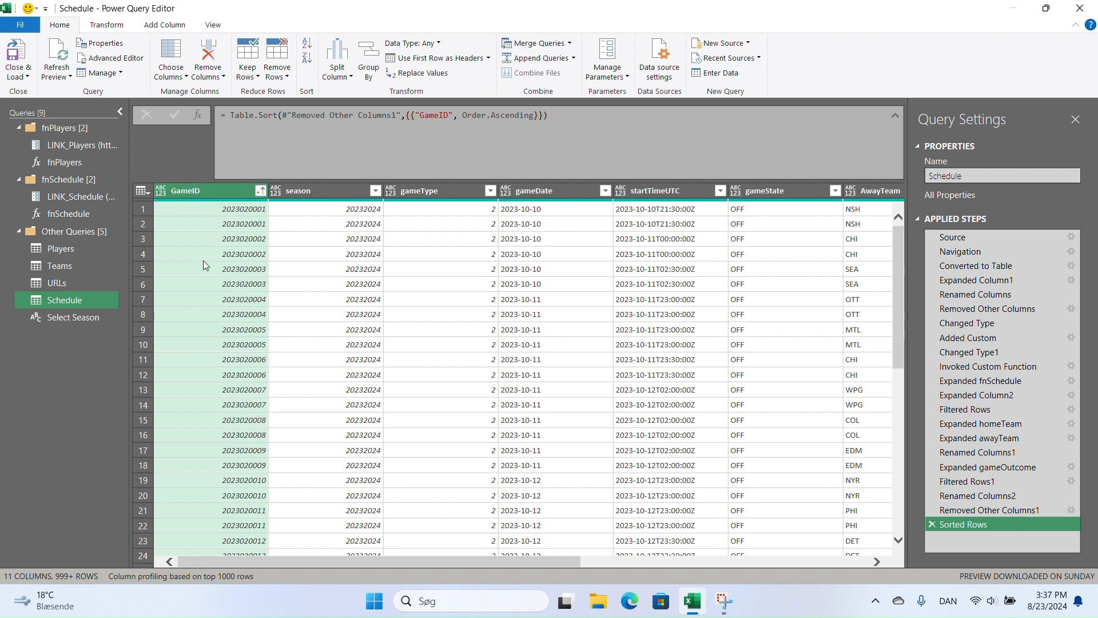
left_click(288, 78)
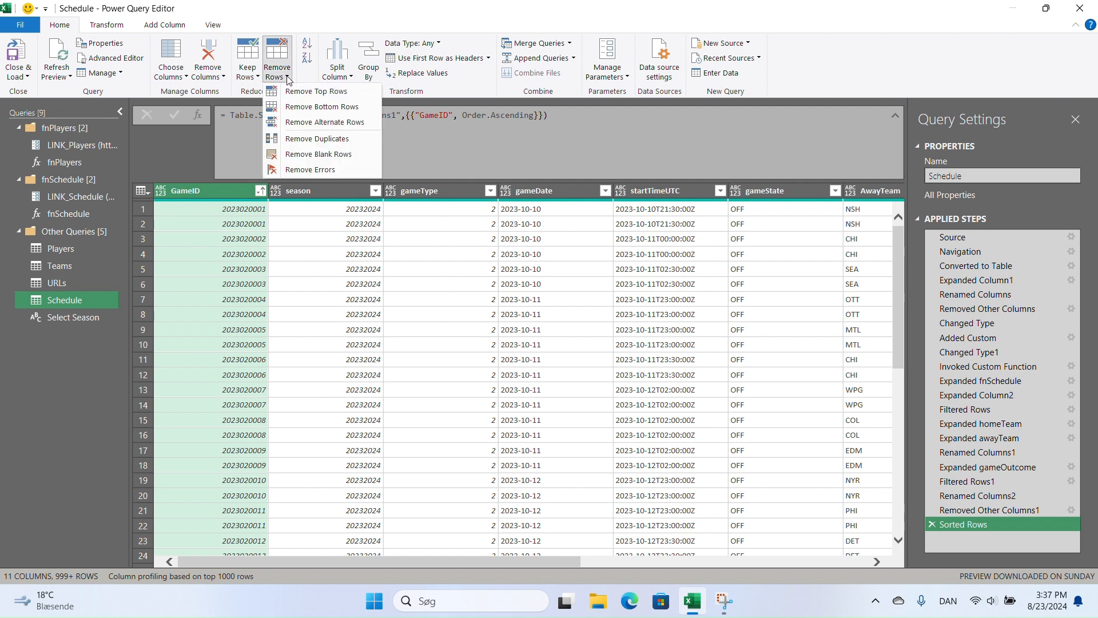
left_click(317, 144)
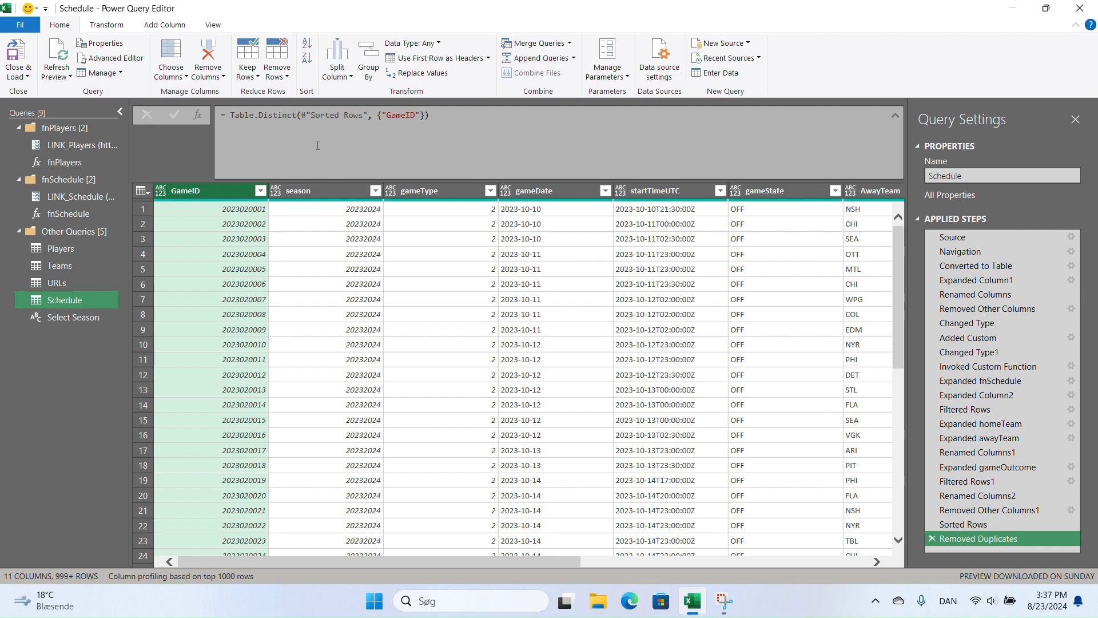
Detect the data types of all columns in the Schedule query automatically
left_click(338, 283)
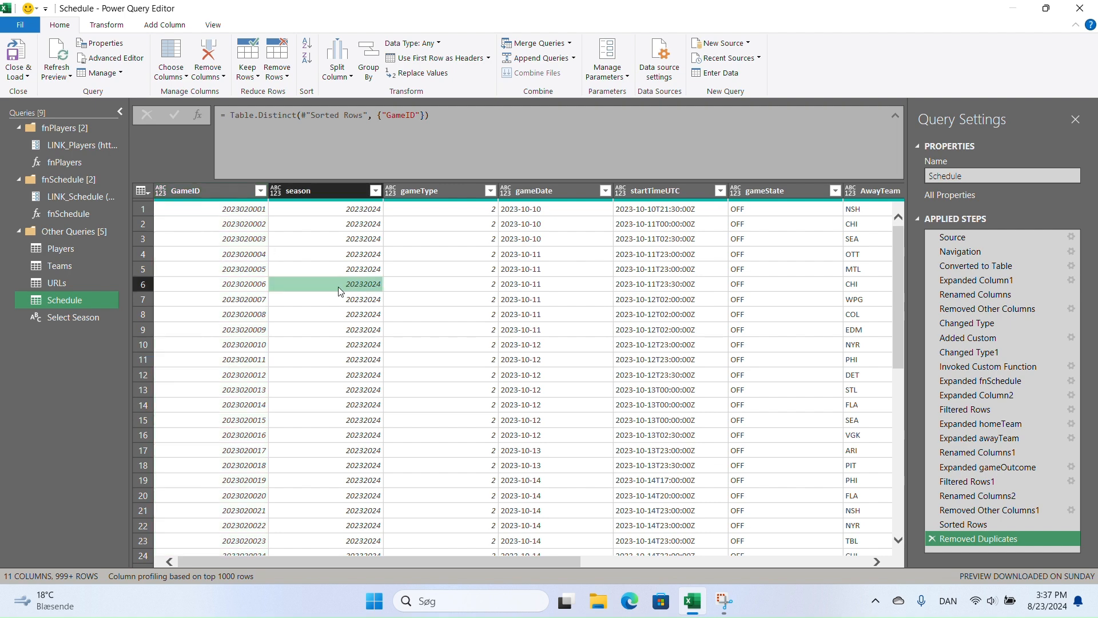
key("ctrl+a")
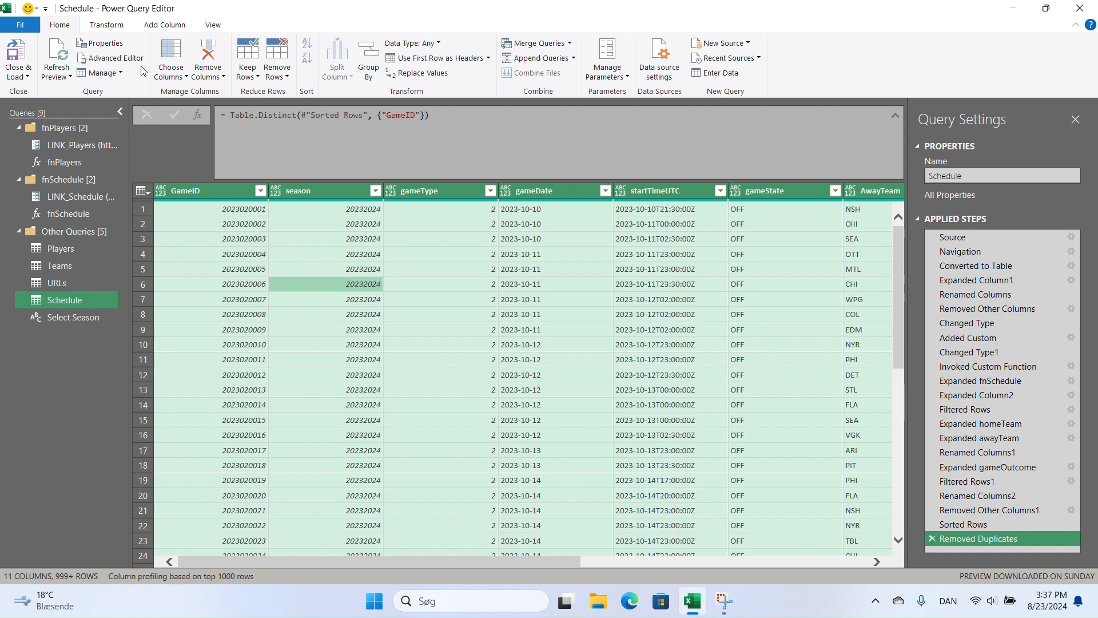
left_click(109, 26)
left_click(192, 63)
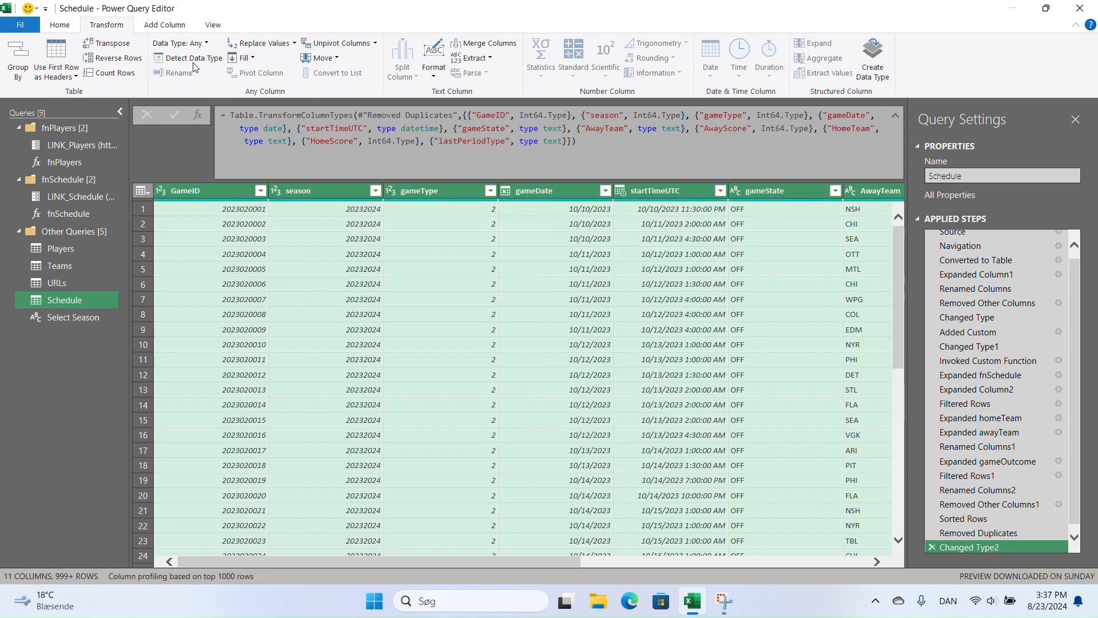
left_click_drag(406, 561, 263, 523)
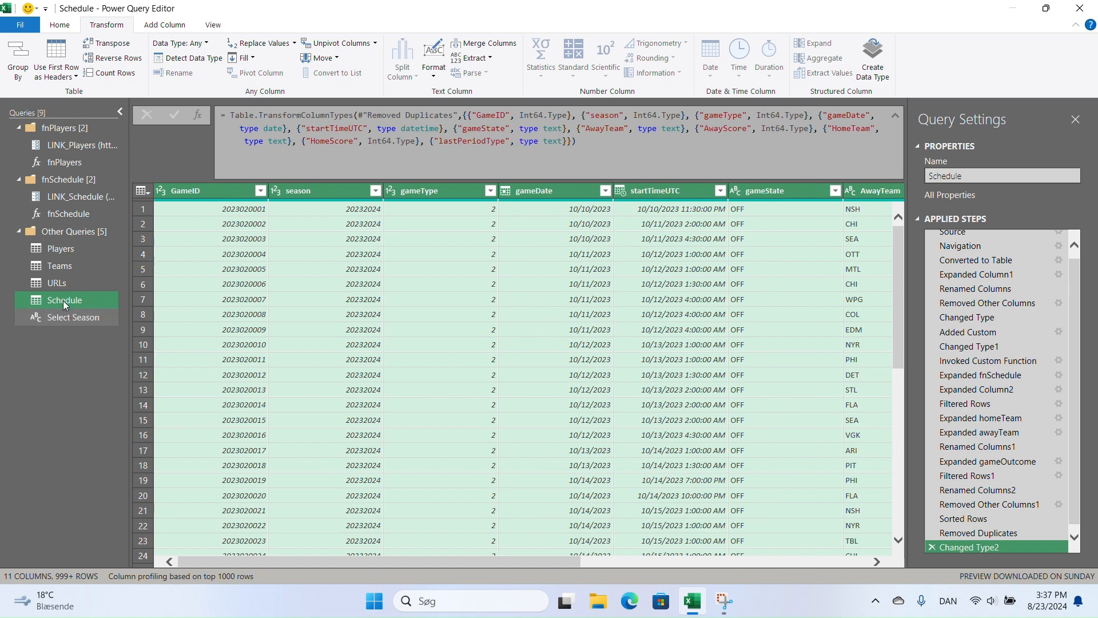
Move the Schedule query above URLs in the query list and view the links stored in URLs
left_click_drag(57, 278, 58, 278)
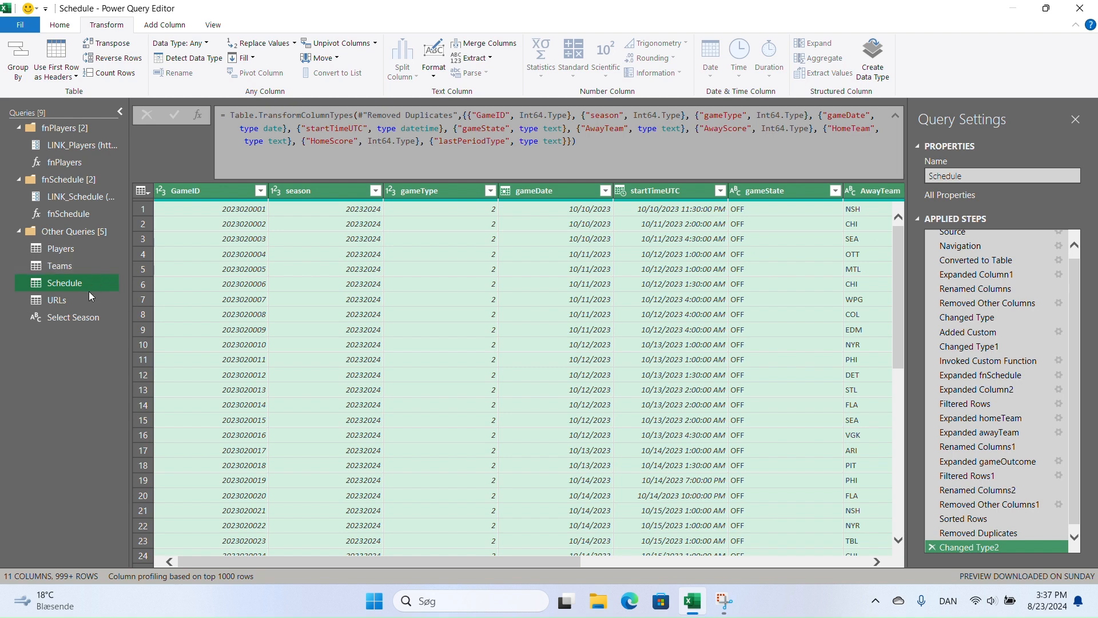
left_click(75, 300)
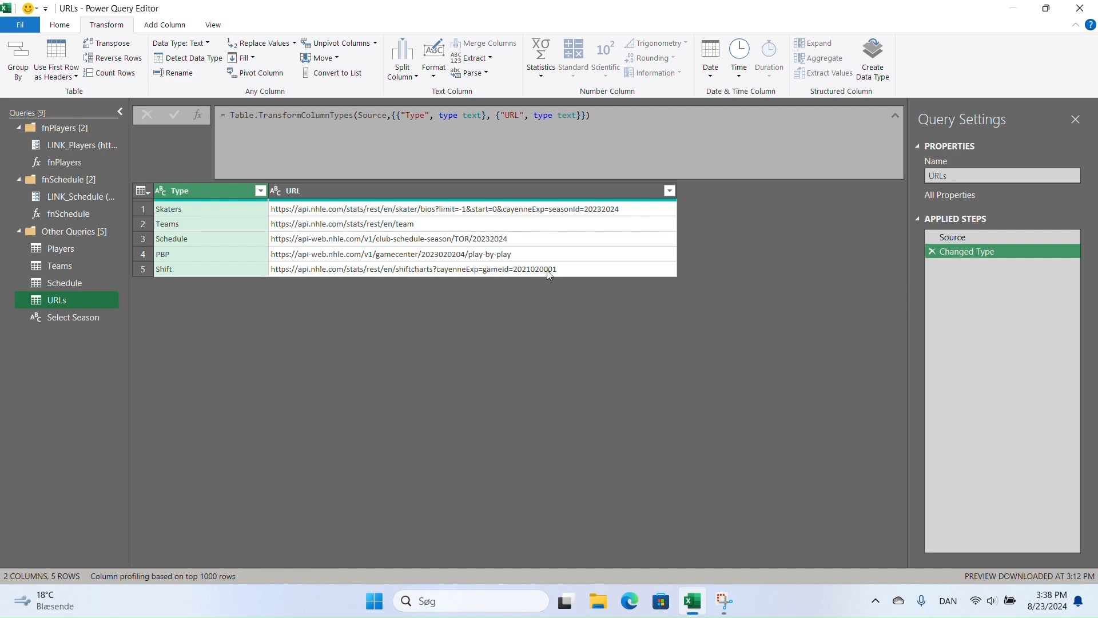
Create a new query from the Schedule query's GameID column and convert the list to a table with no delimiter
left_click(60, 284)
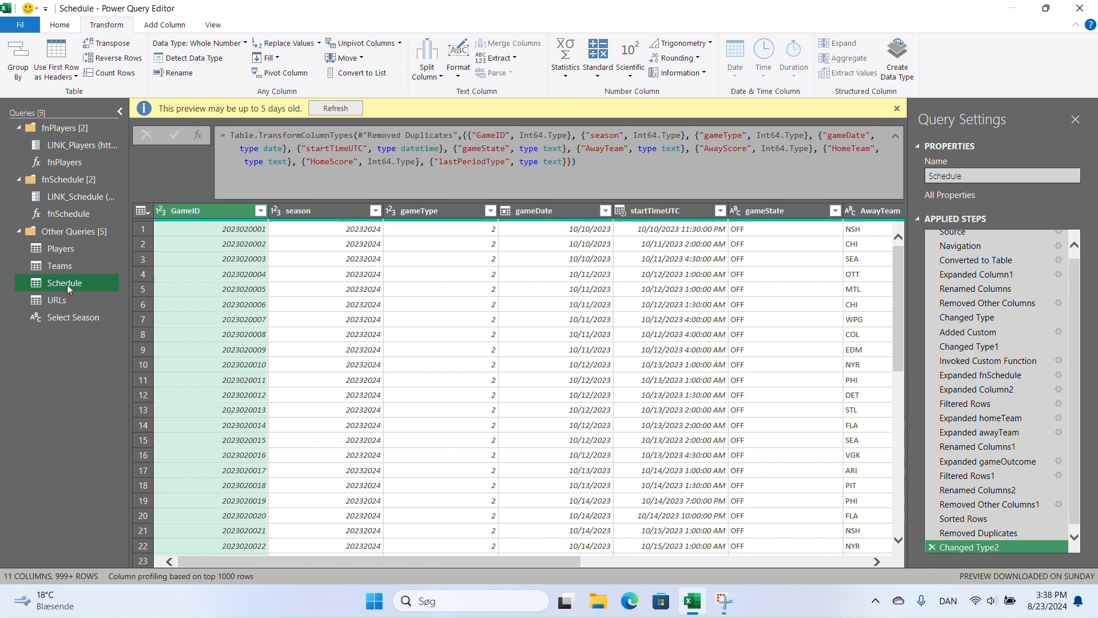
left_click(183, 211)
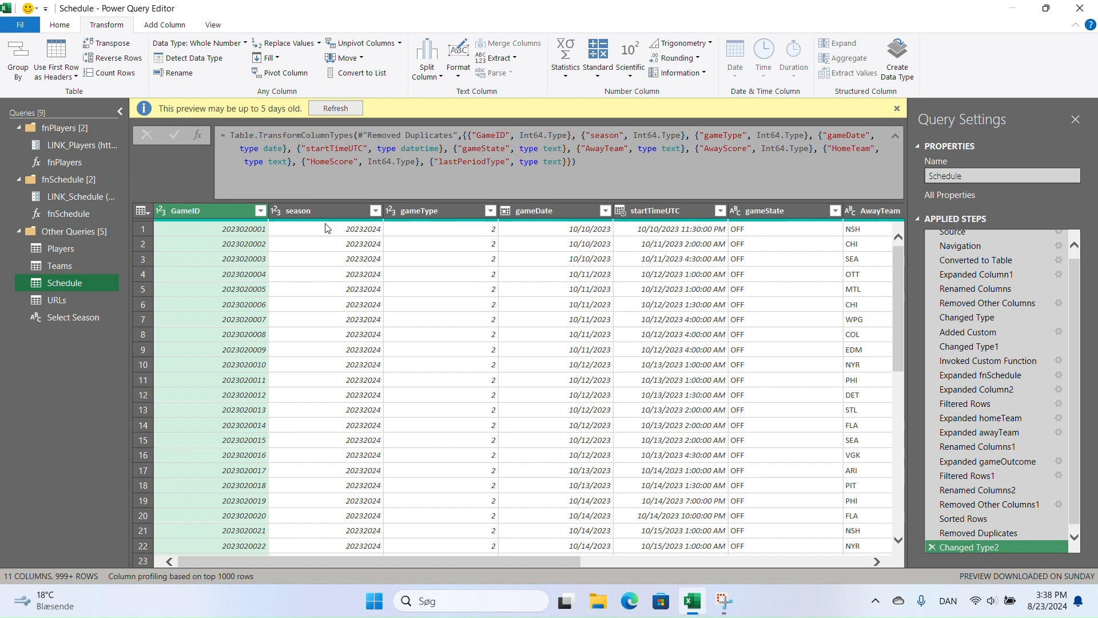
right_click(221, 214)
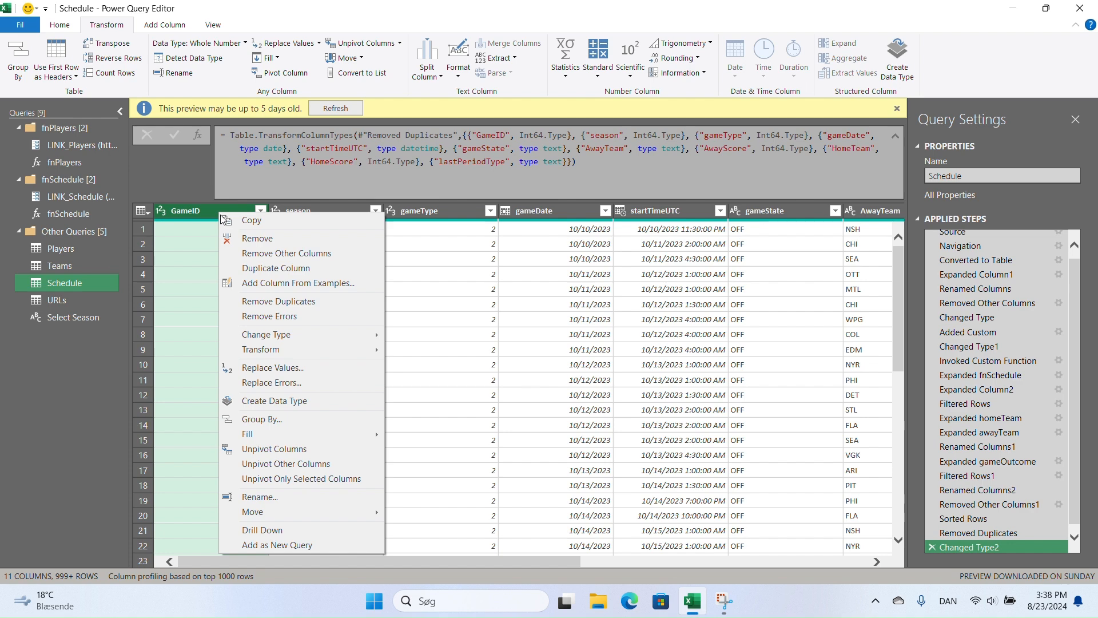
left_click(307, 545)
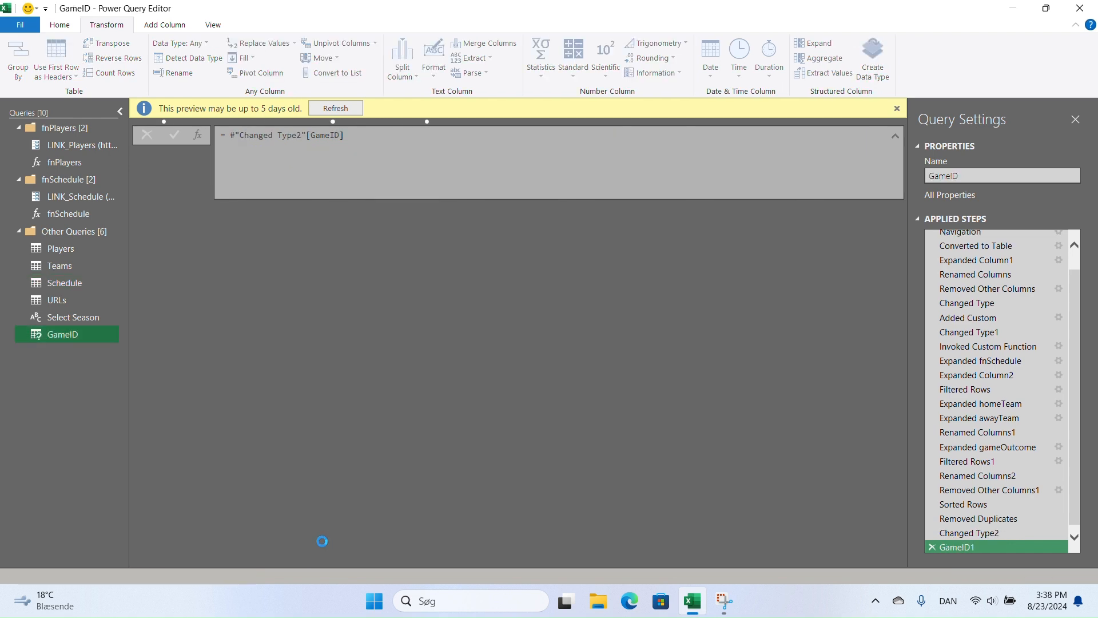
left_click(17, 58)
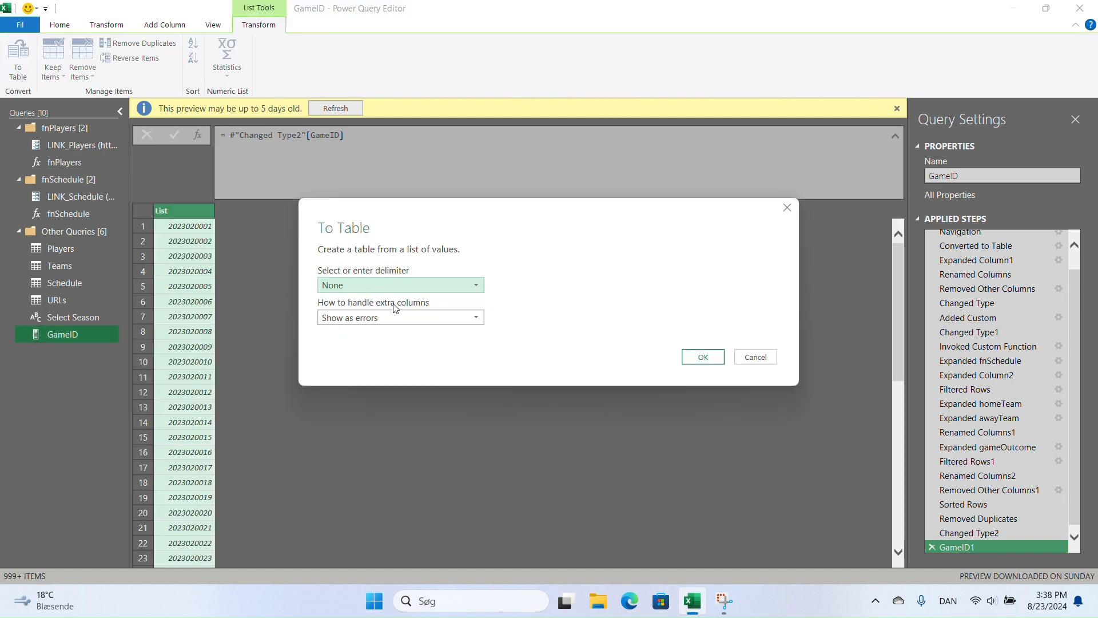
left_click(701, 357)
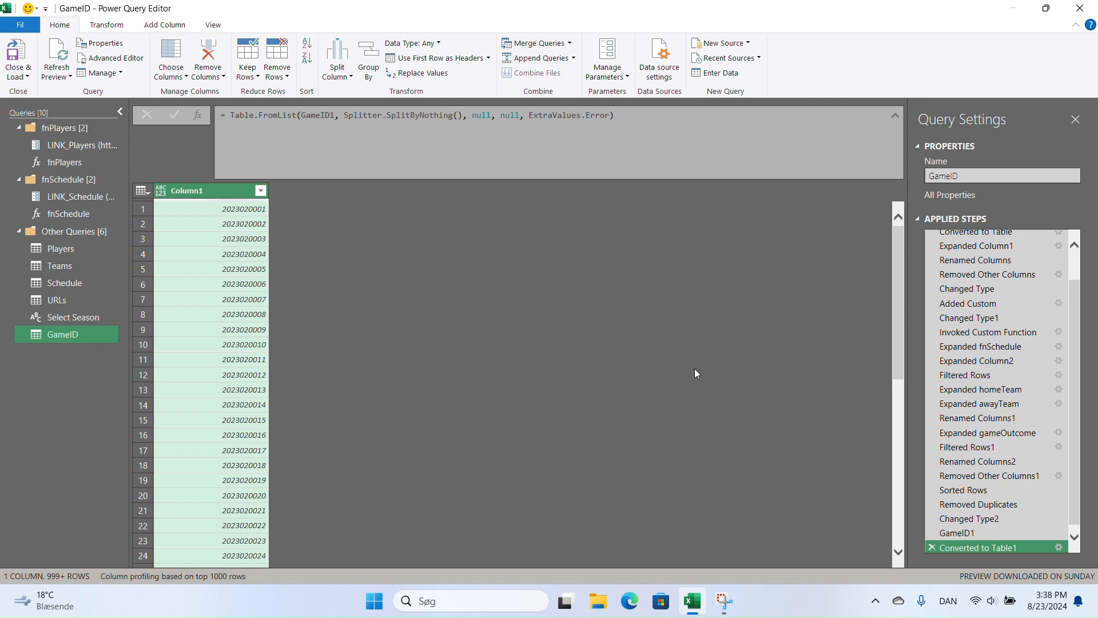
Rename Column1 to GameID and set its data type to text
double_click(193, 195)
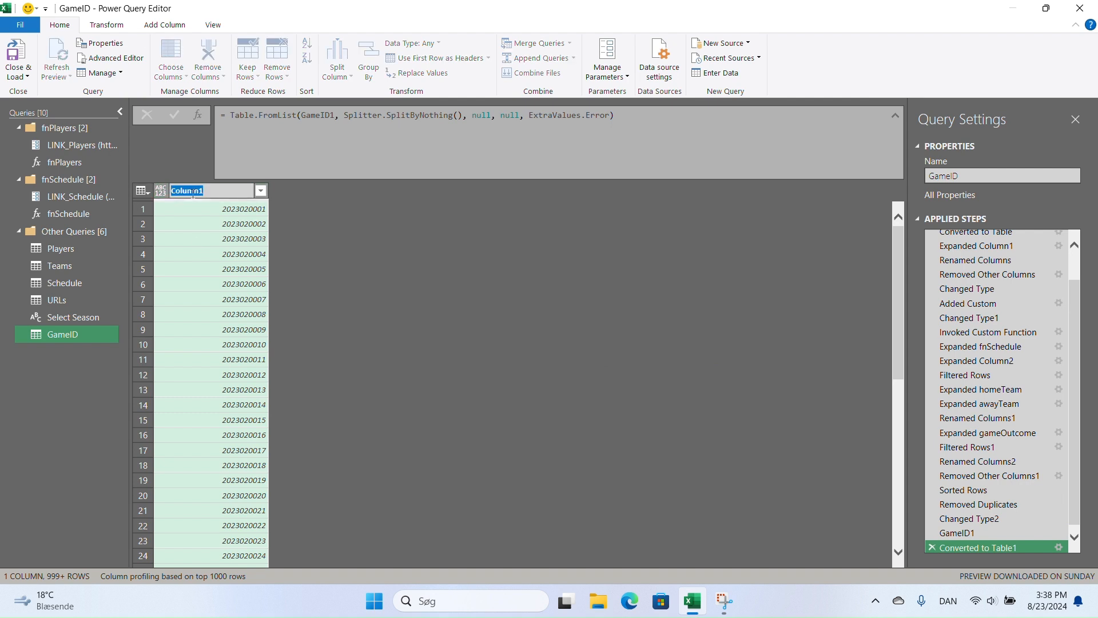
type("GameID")
key("Return")
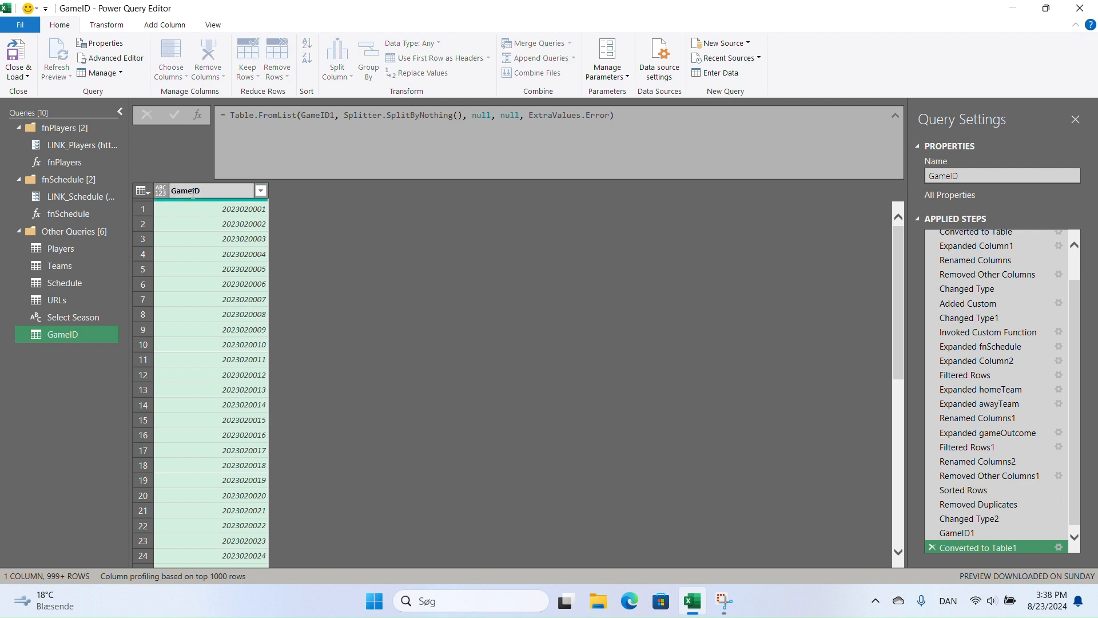
left_click(161, 191)
left_click(201, 345)
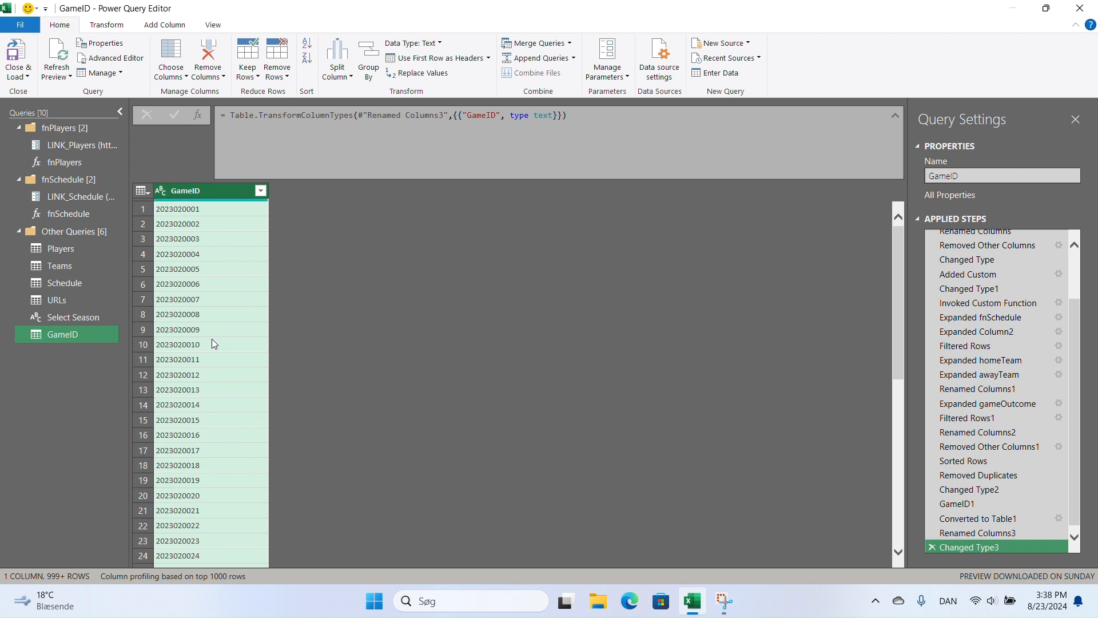
Rename the new GameID query to PBP and duplicate it as a query named Shift
double_click(67, 333)
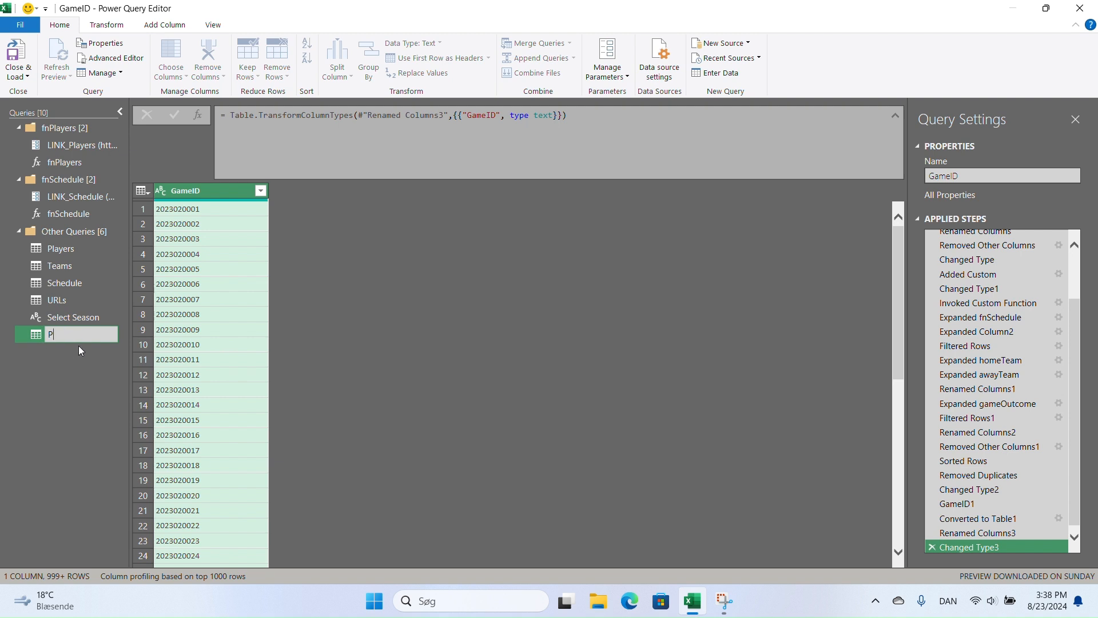
key("Return")
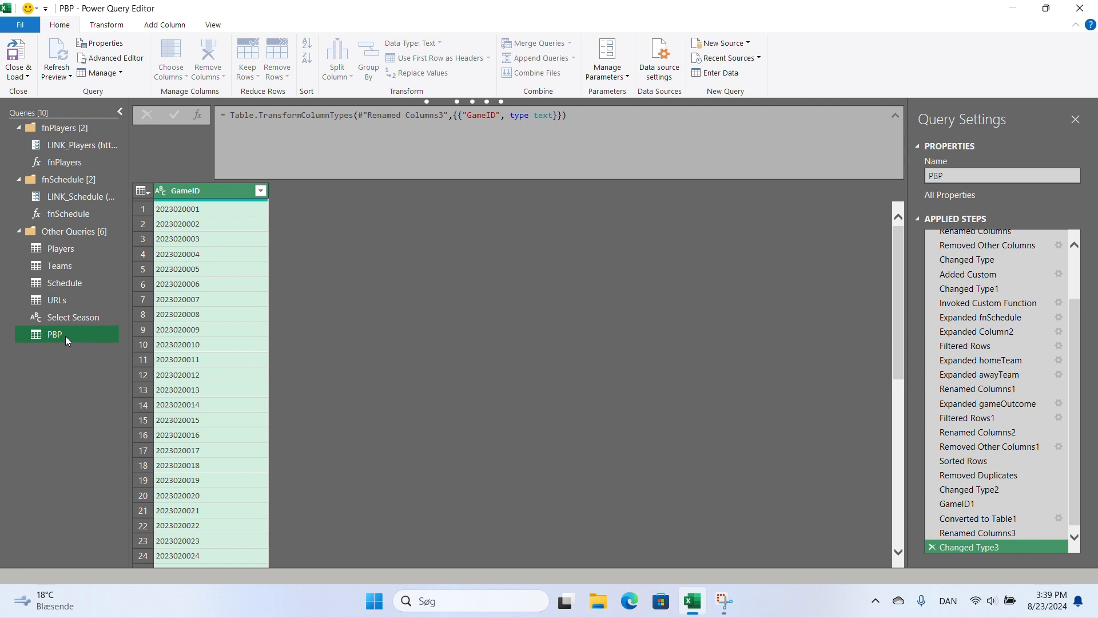
right_click(66, 335)
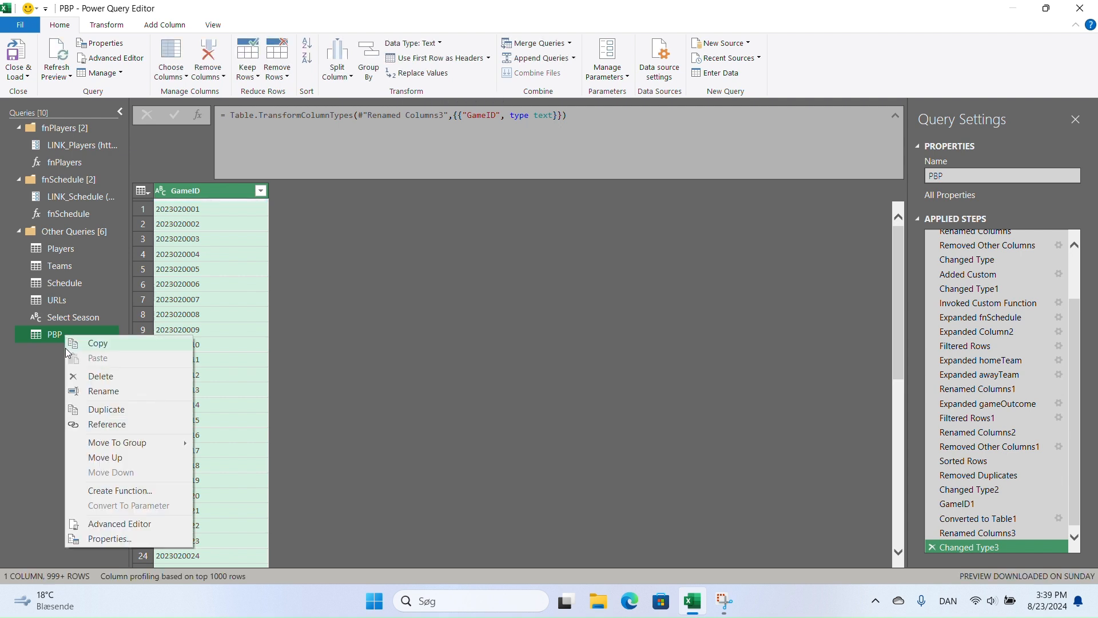
left_click(113, 410)
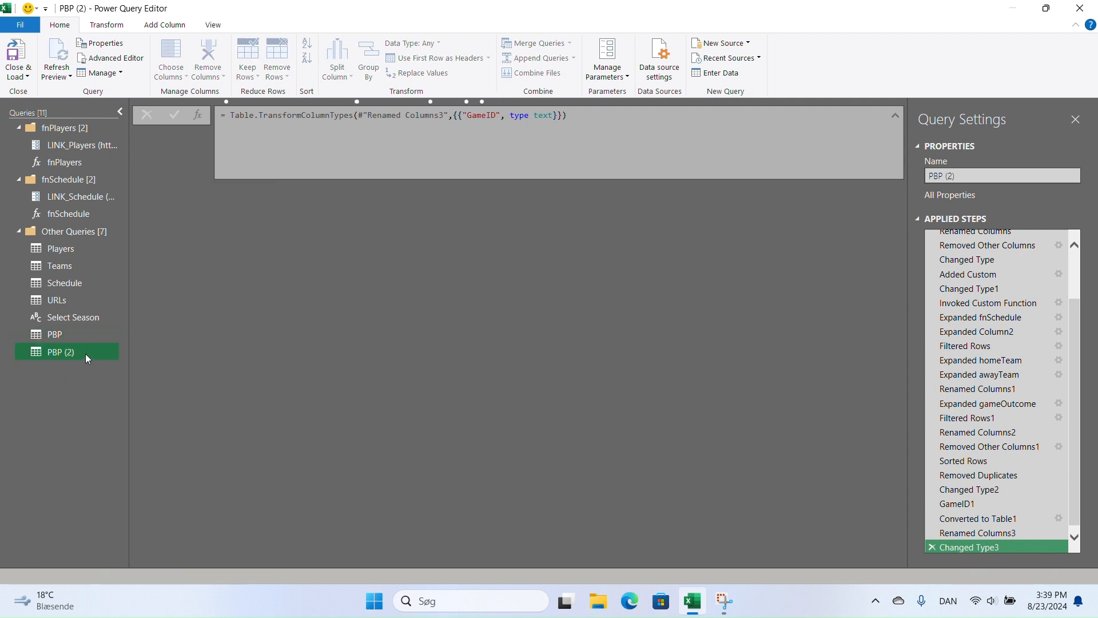
double_click(79, 354)
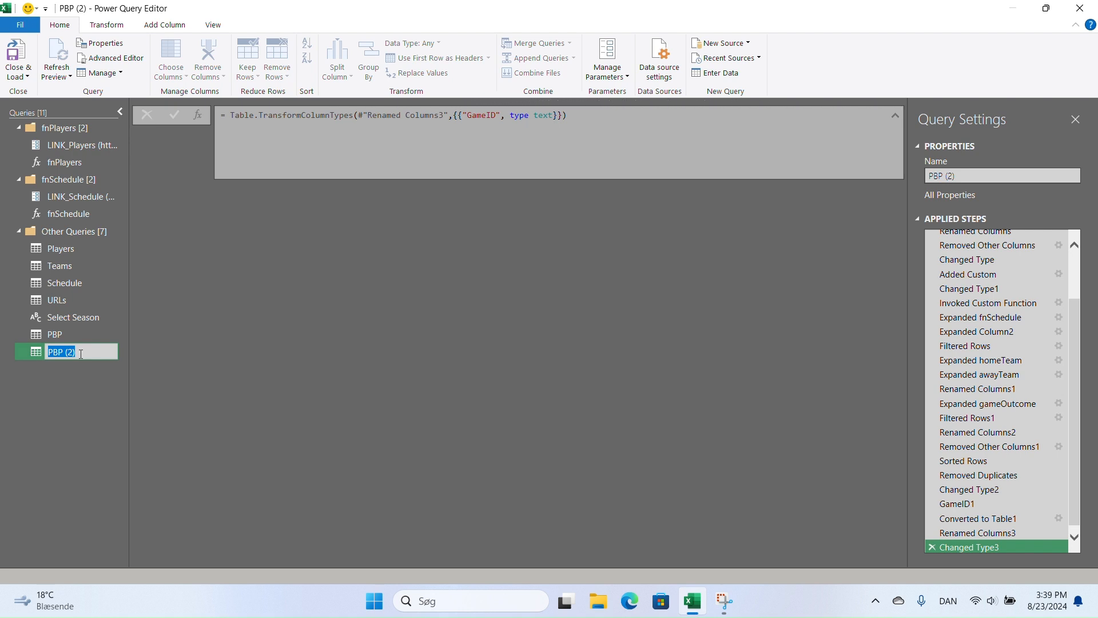
type("Shift")
key("Return")
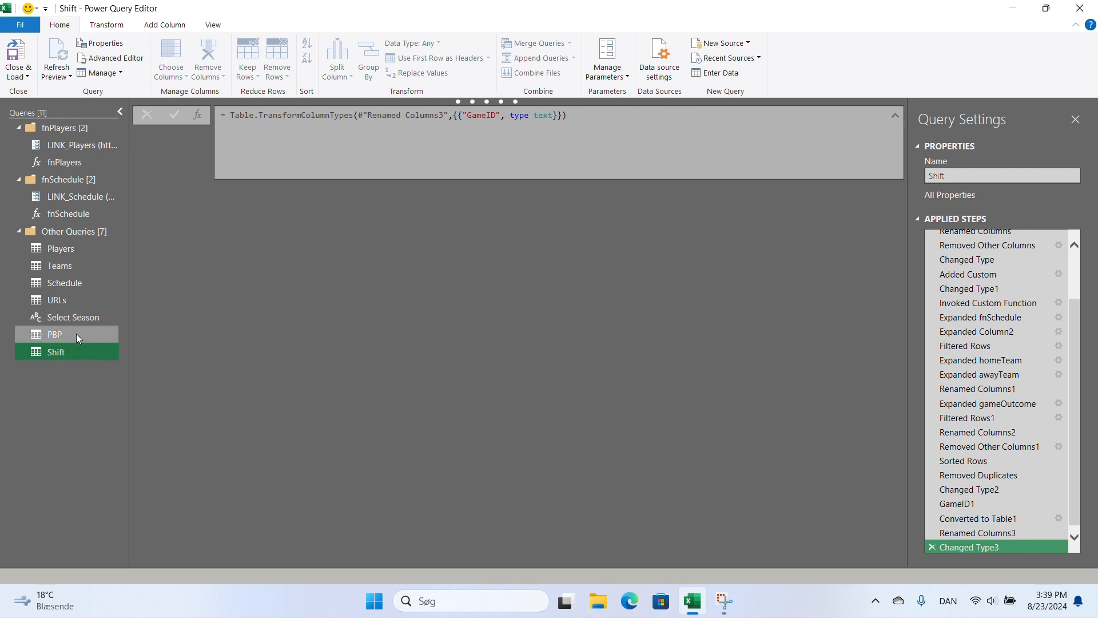
Copy the PBP play-by-play link from the URLs query
left_click(77, 334)
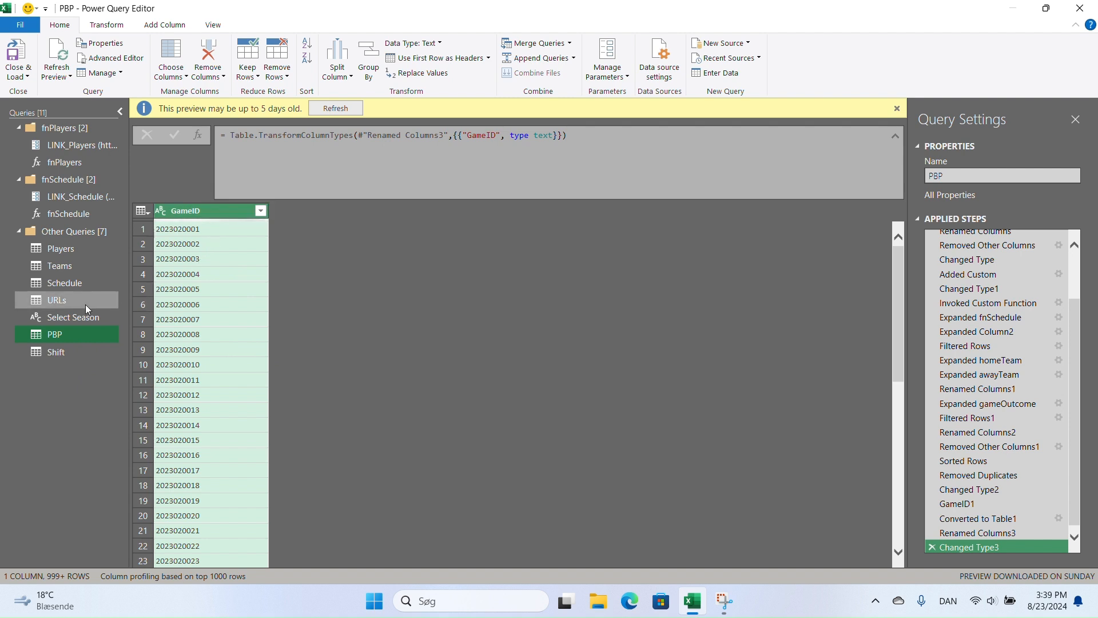
left_click(68, 300)
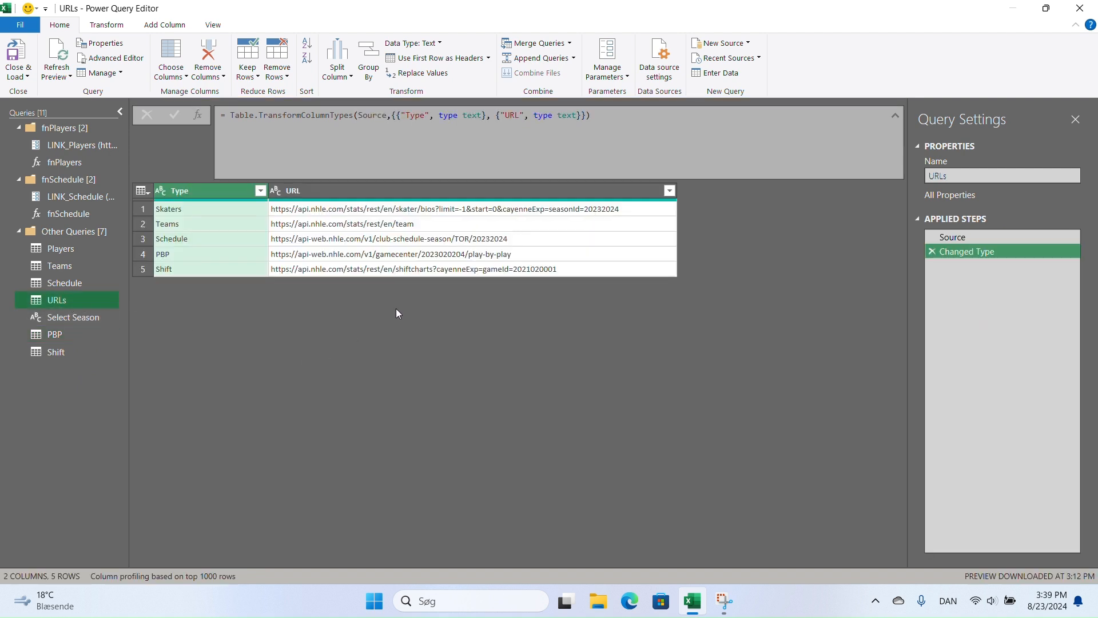
left_click(521, 254)
left_click_drag(419, 499, 108, 491)
key("ctrl+c")
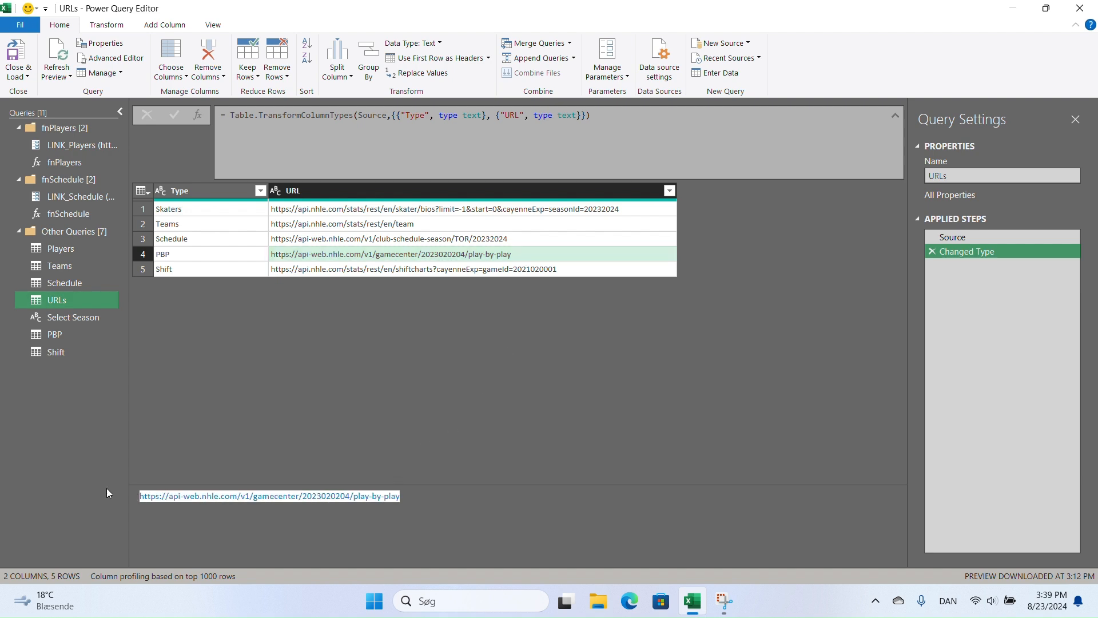
In the PBP query, start a custom column named LINK_PBP with the copied play-by-play link as a quoted text formula
left_click(53, 335)
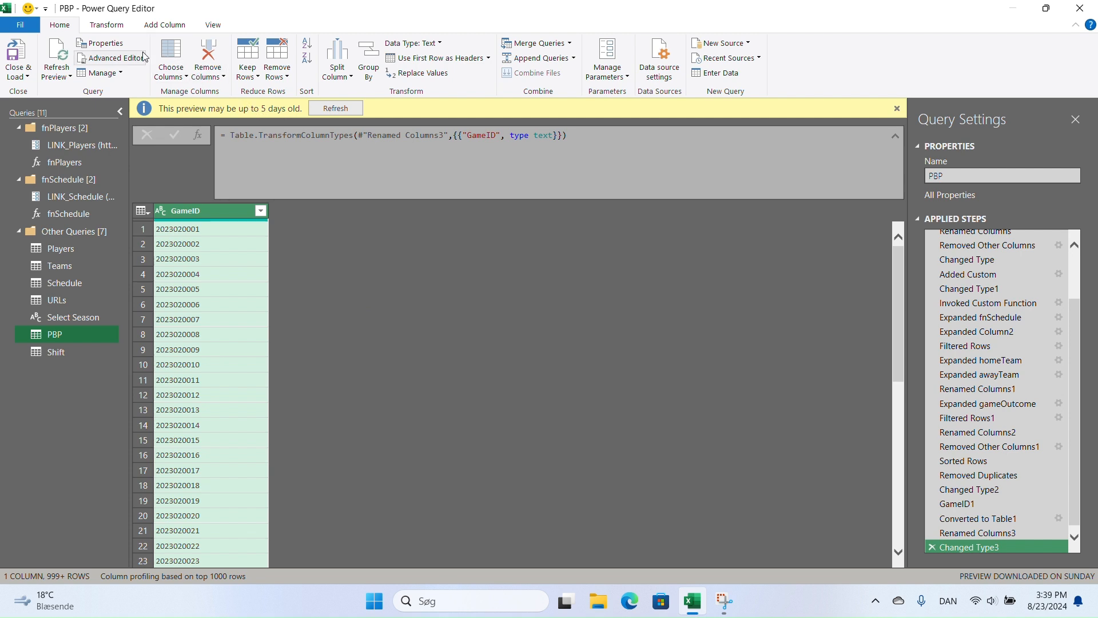
left_click(154, 28)
left_click(65, 57)
double_click(385, 221)
type("LINK_PBP")
left_click(383, 251)
type("\"")
key("ctrl+v")
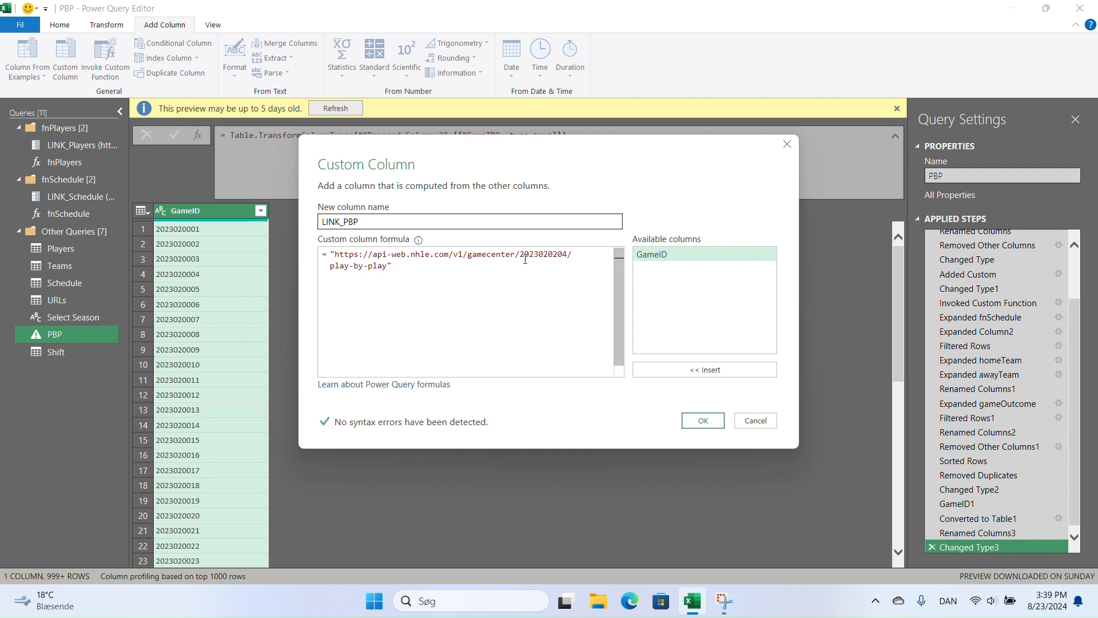
left_click_drag(520, 254, 570, 252)
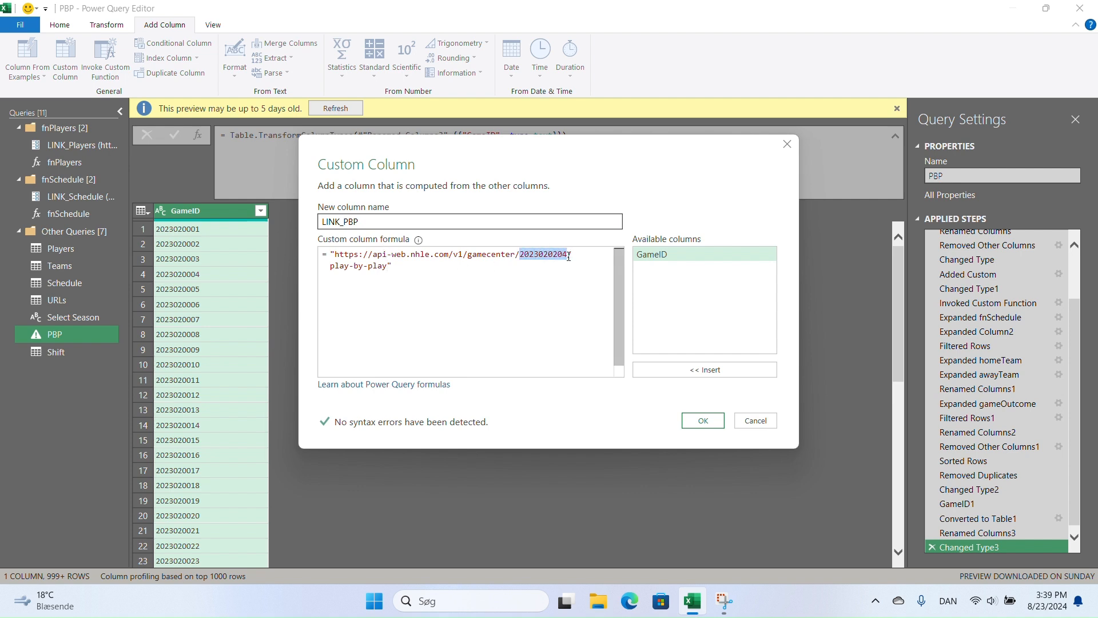
key("BackSpace")
type("\"&")
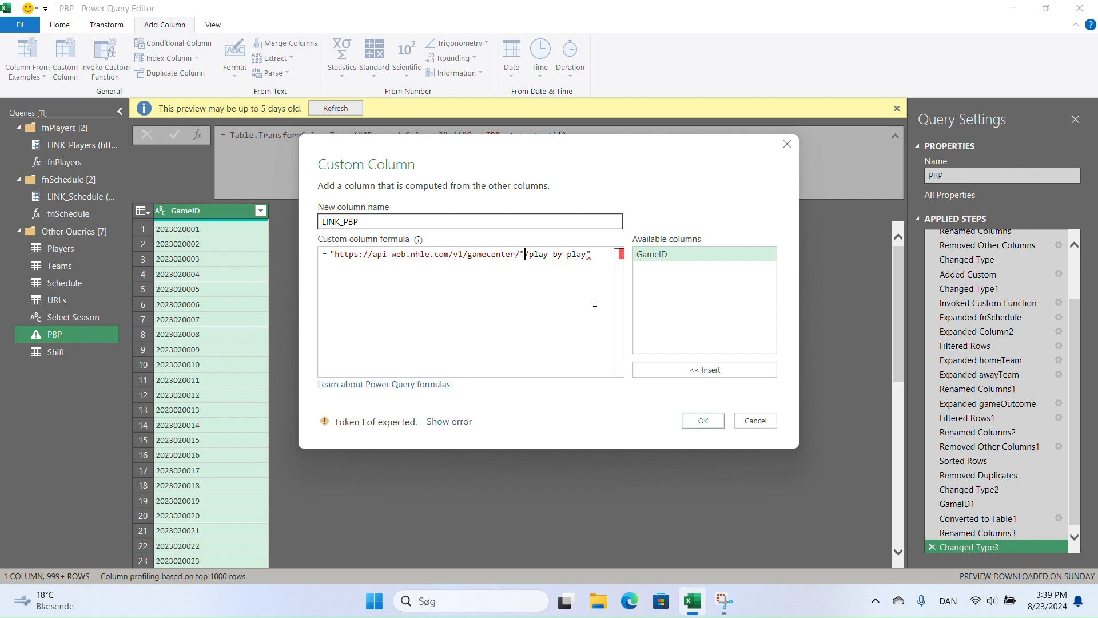
double_click(652, 258)
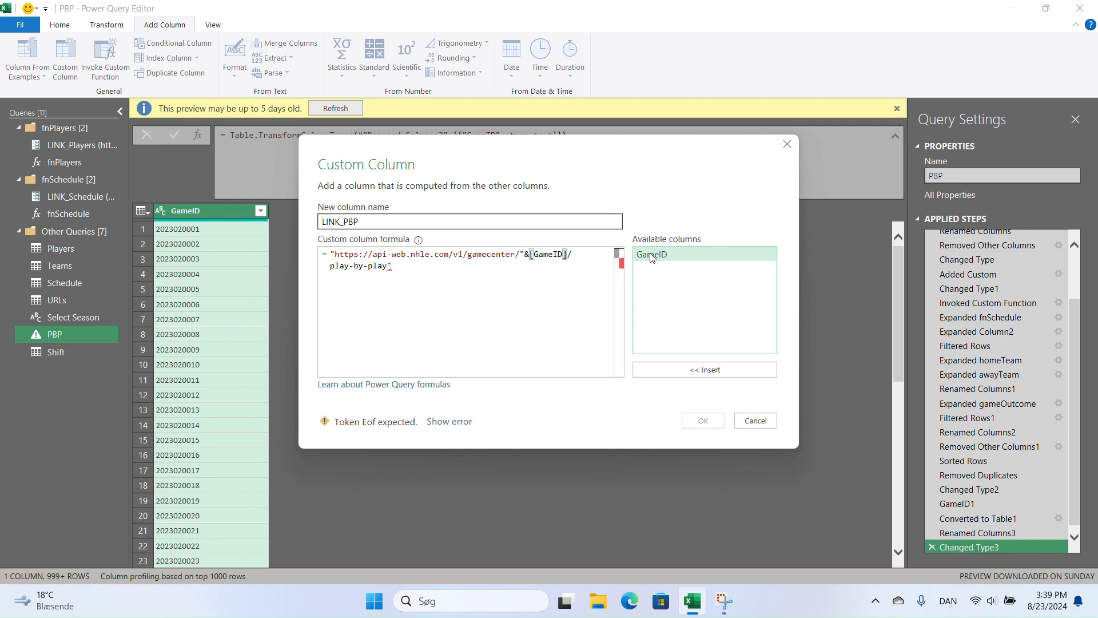
type("&\"")
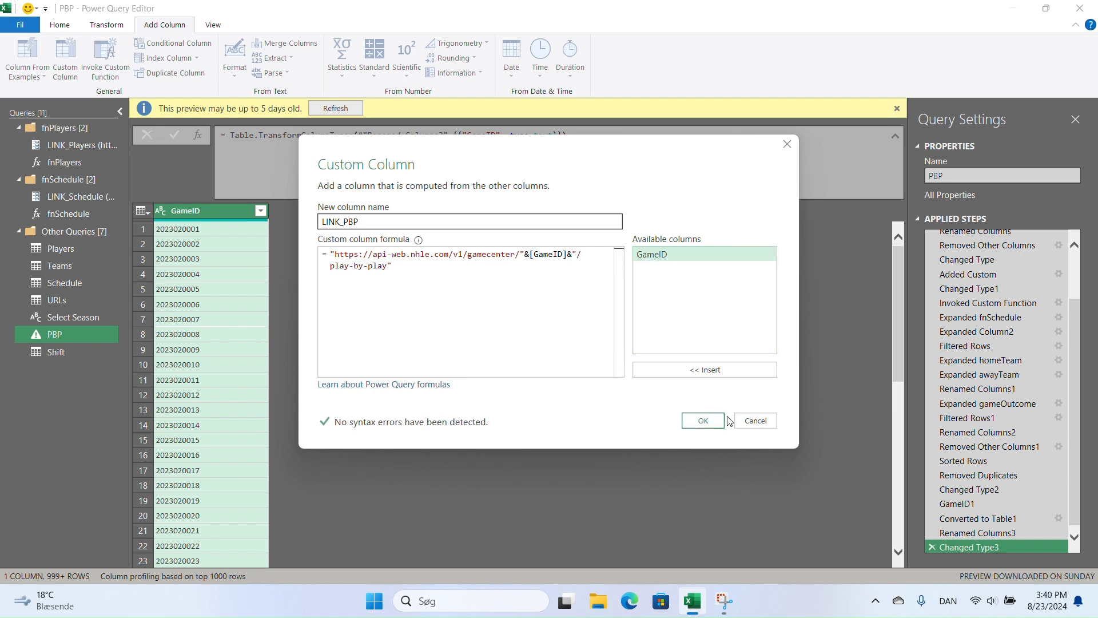
left_click(696, 422)
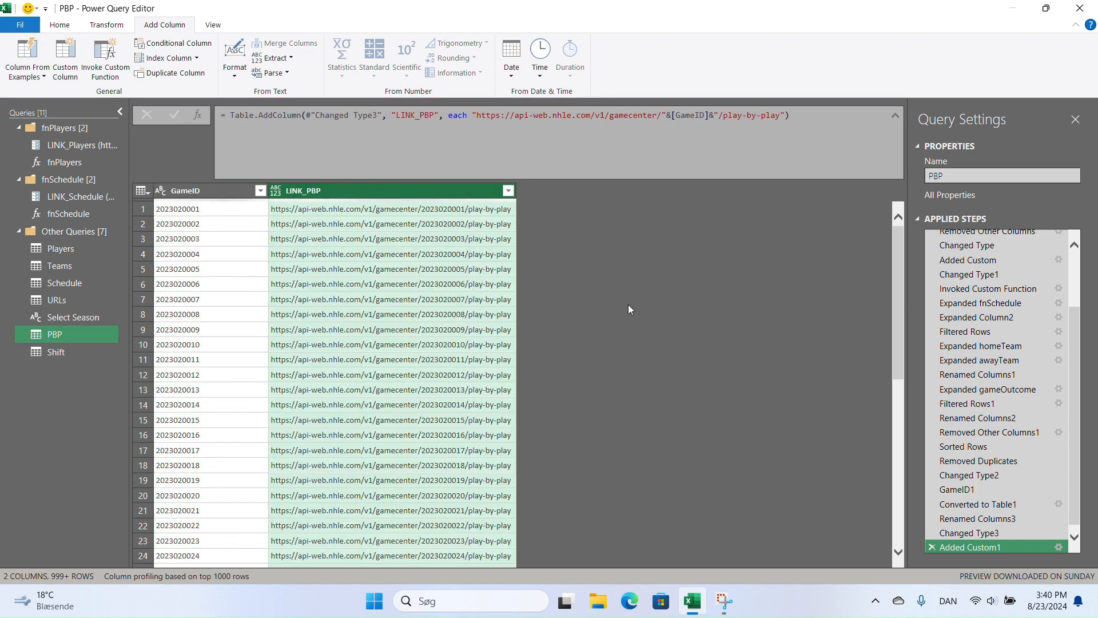
Widen the LINK_PBP column and set its data type to text
left_click_drag(519, 189, 571, 180)
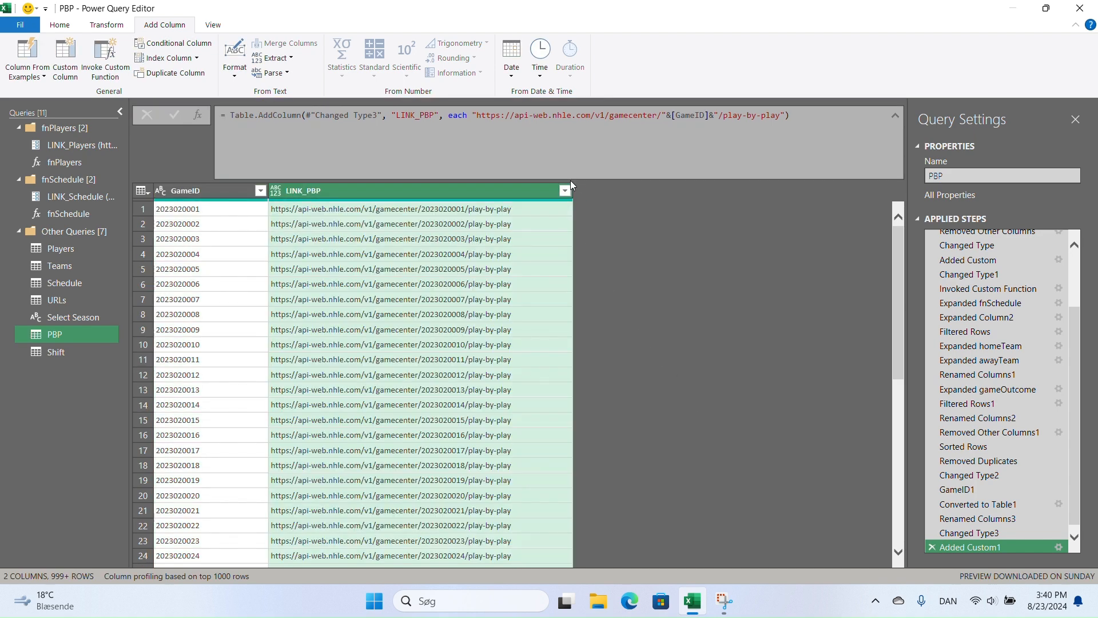
left_click(275, 191)
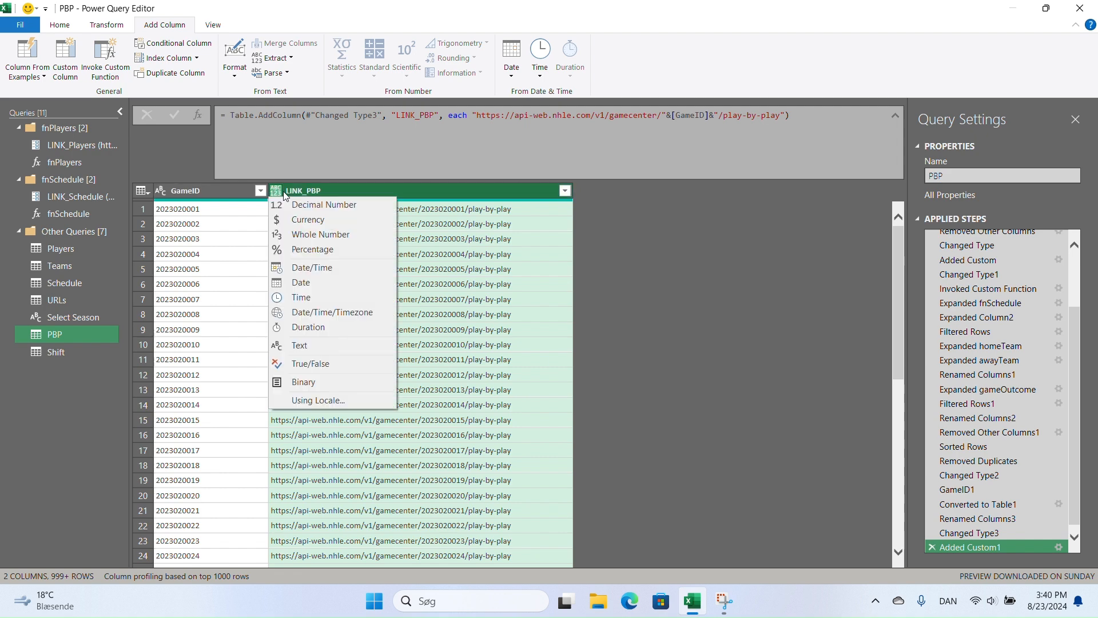
left_click(304, 348)
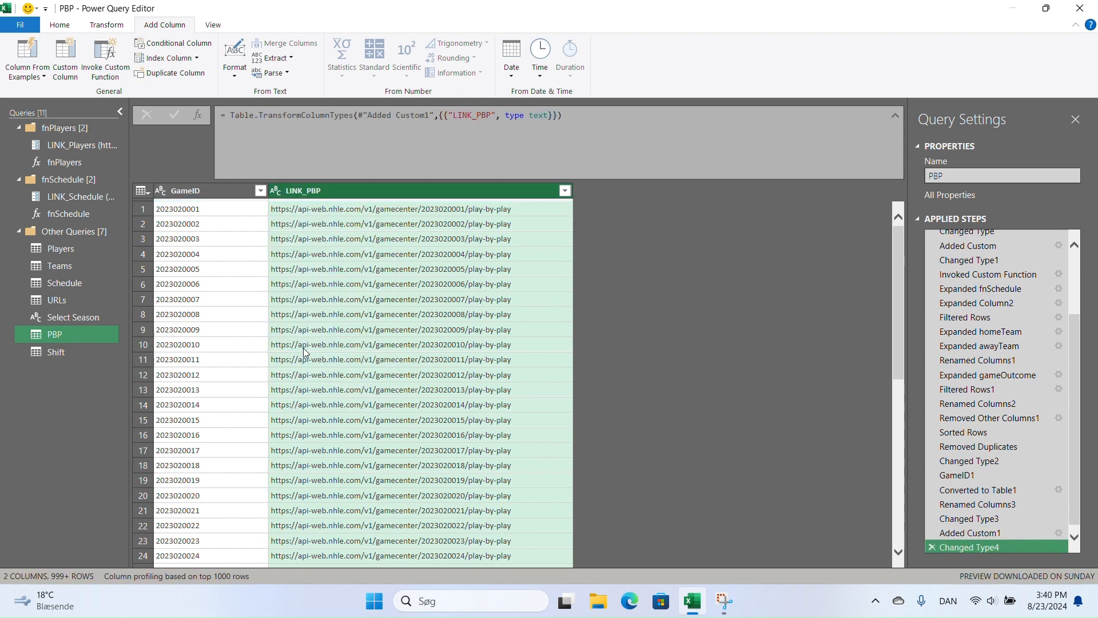
Copy the first row's LINK_PBP link and create a new web query from it
left_click(518, 208)
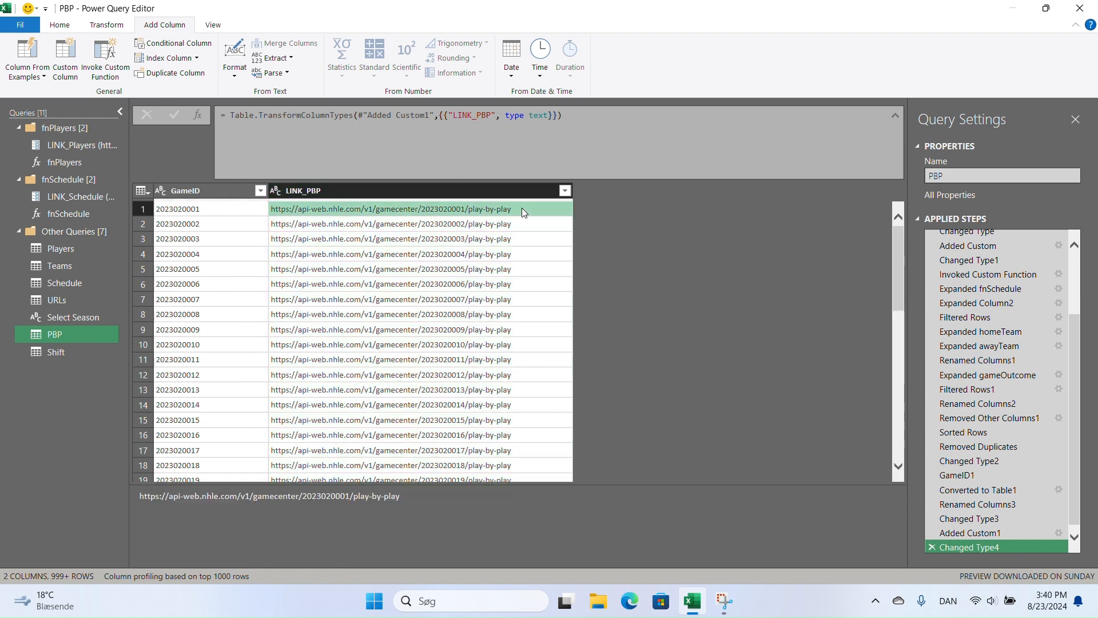
left_click_drag(400, 496, 137, 502)
key("ctrl+c")
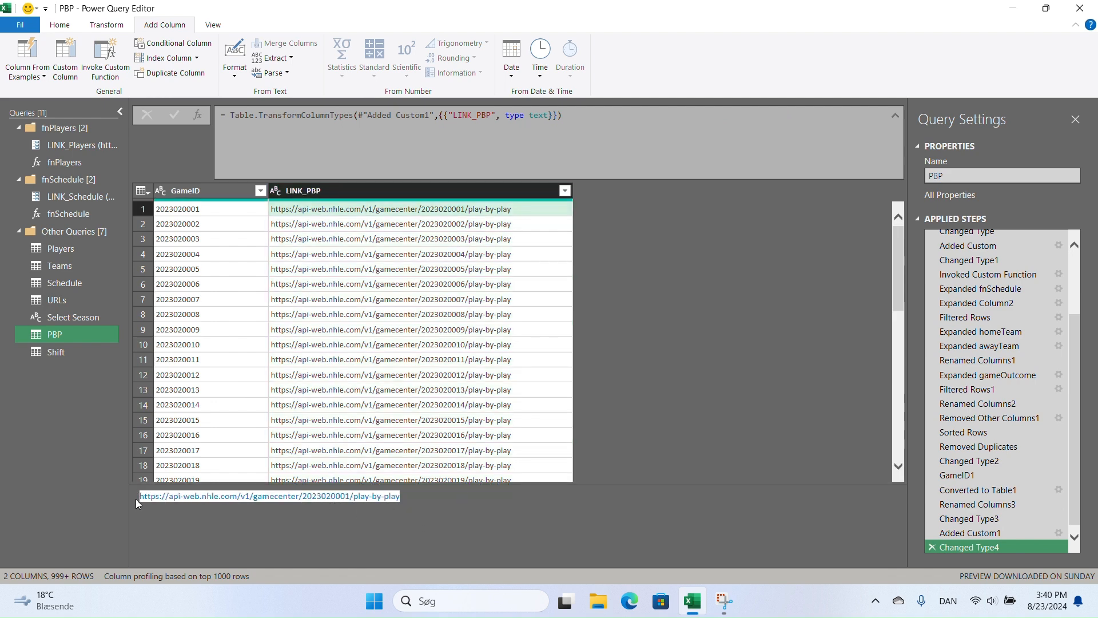
left_click(59, 24)
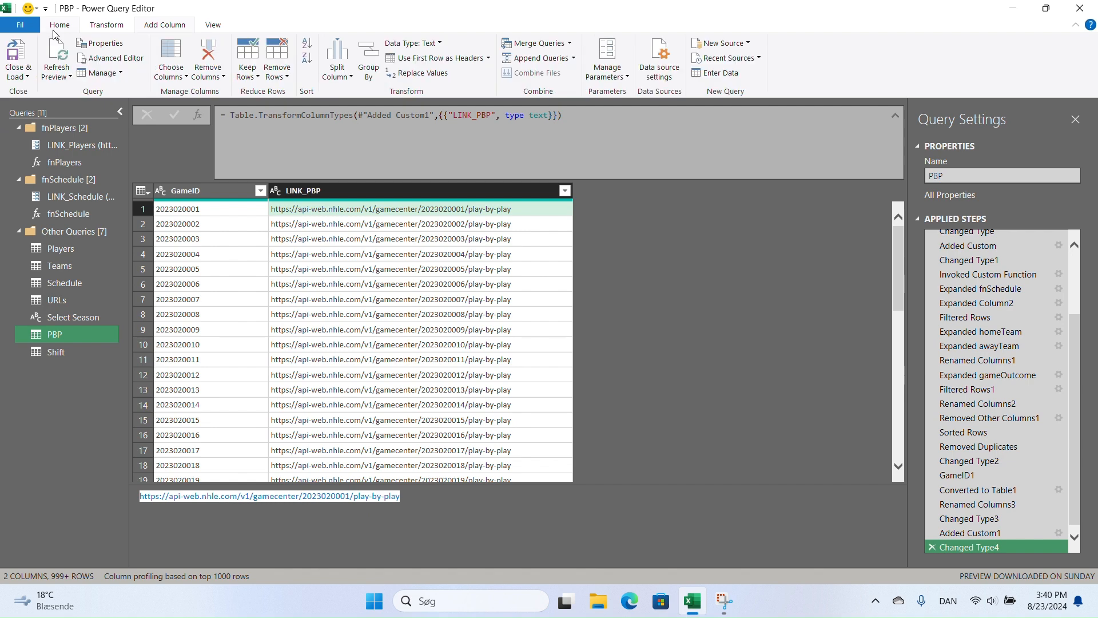
left_click(722, 42)
mouse_move(744, 90)
left_click(814, 97)
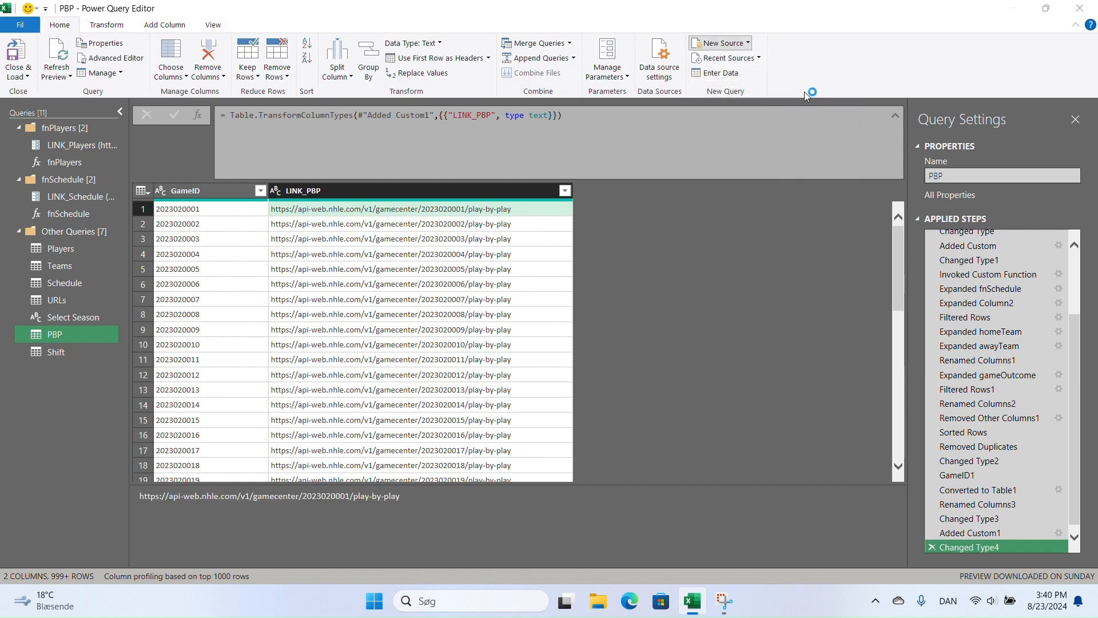
key("ctrl+v")
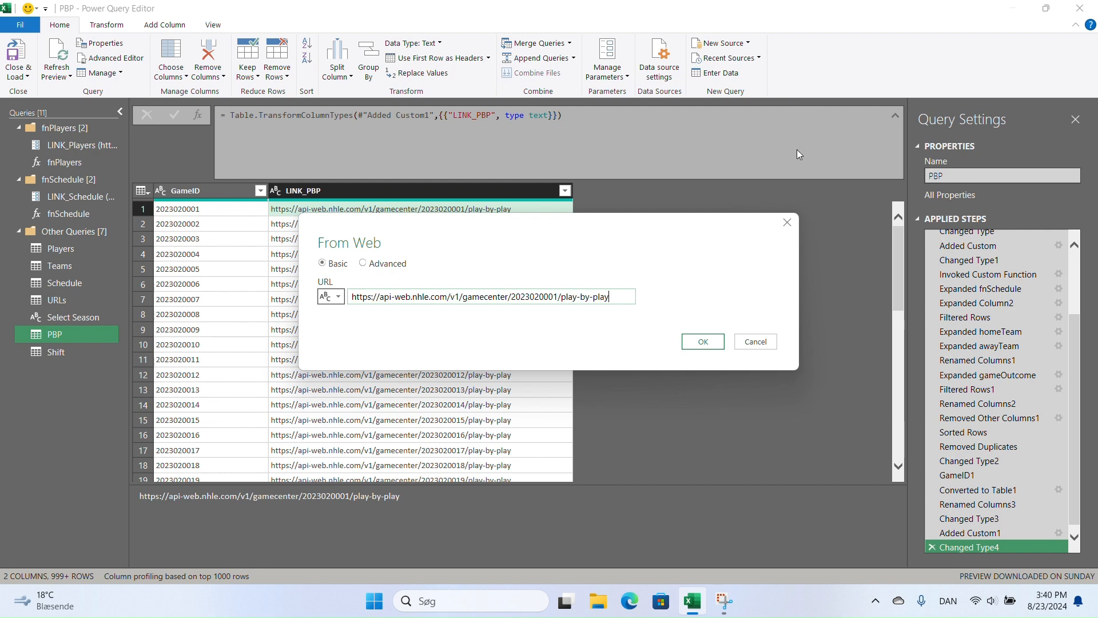
left_click(705, 341)
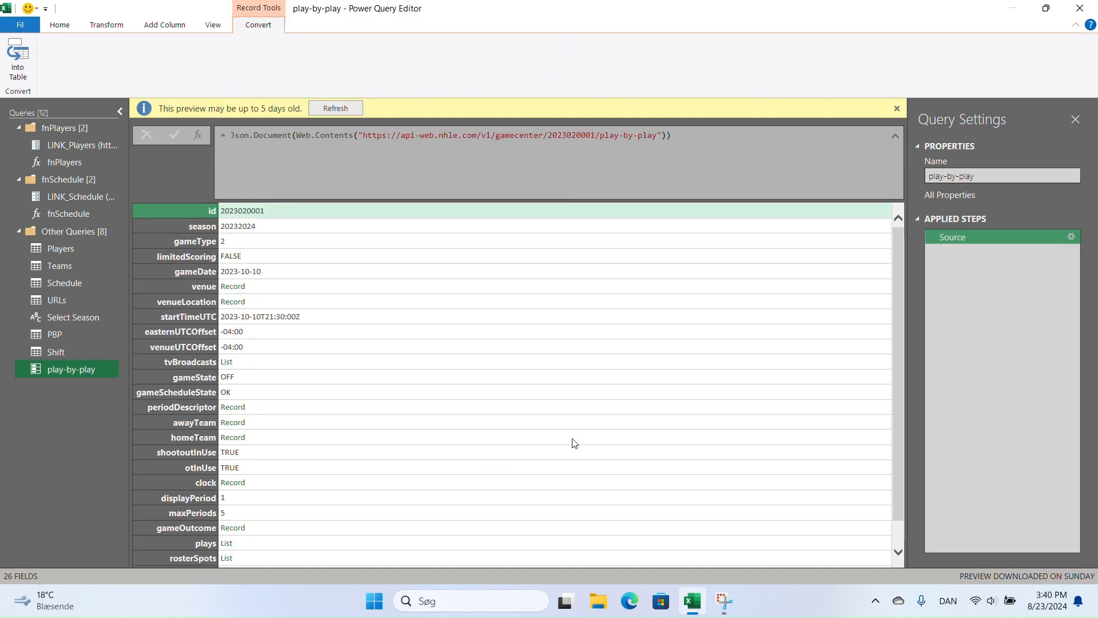
Drill into the plays list of the play-by-play query and convert it to a table with no delimiter
scroll(493, 338, "down", 1)
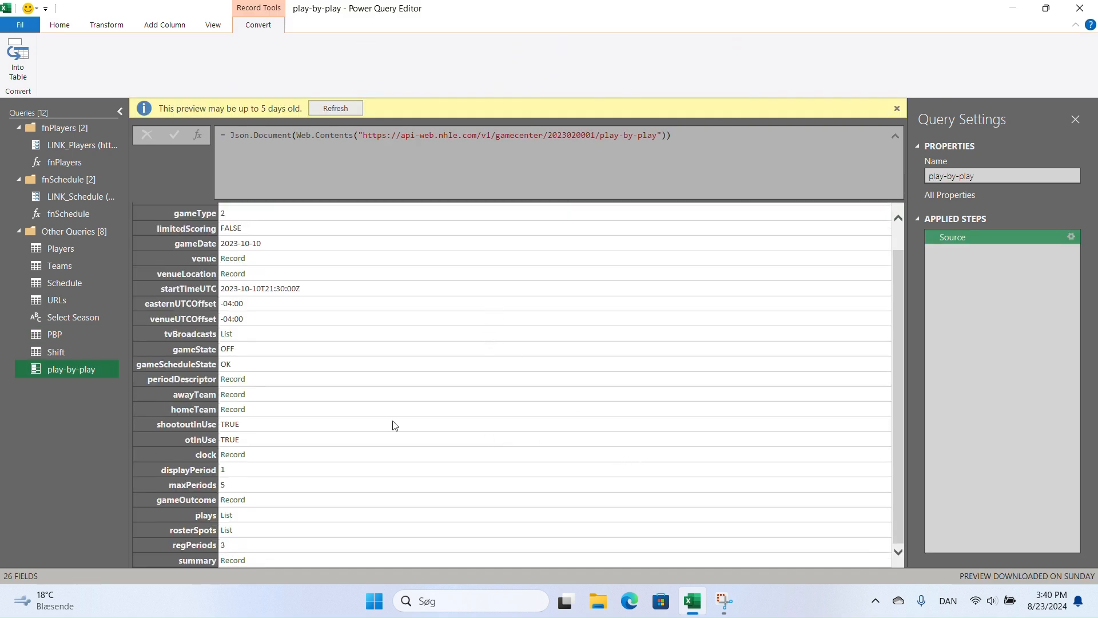
left_click(230, 521)
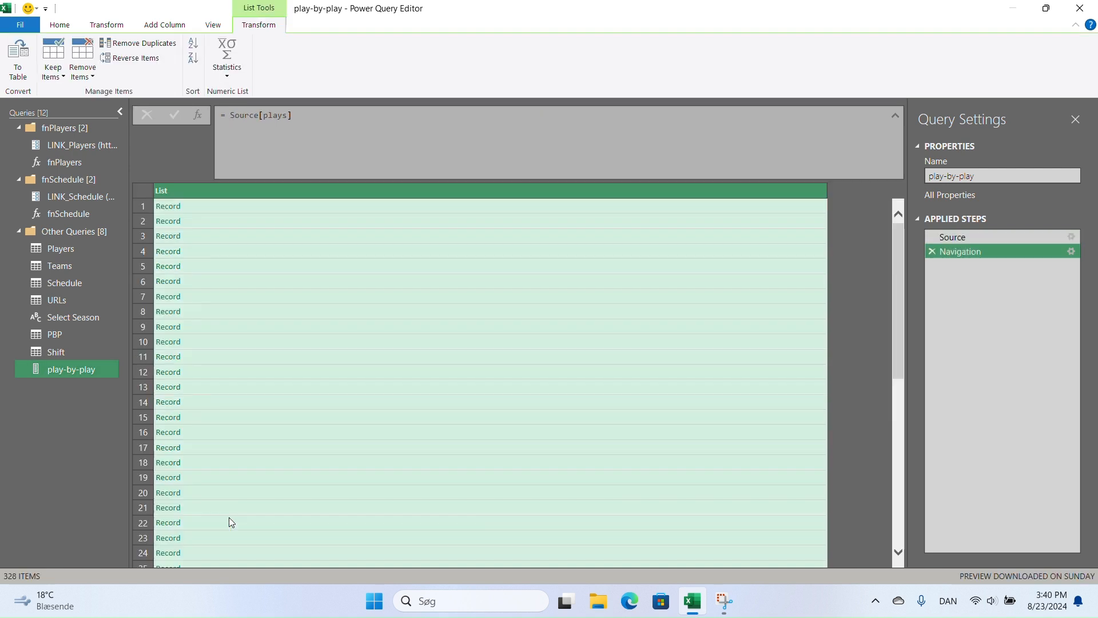
left_click(17, 57)
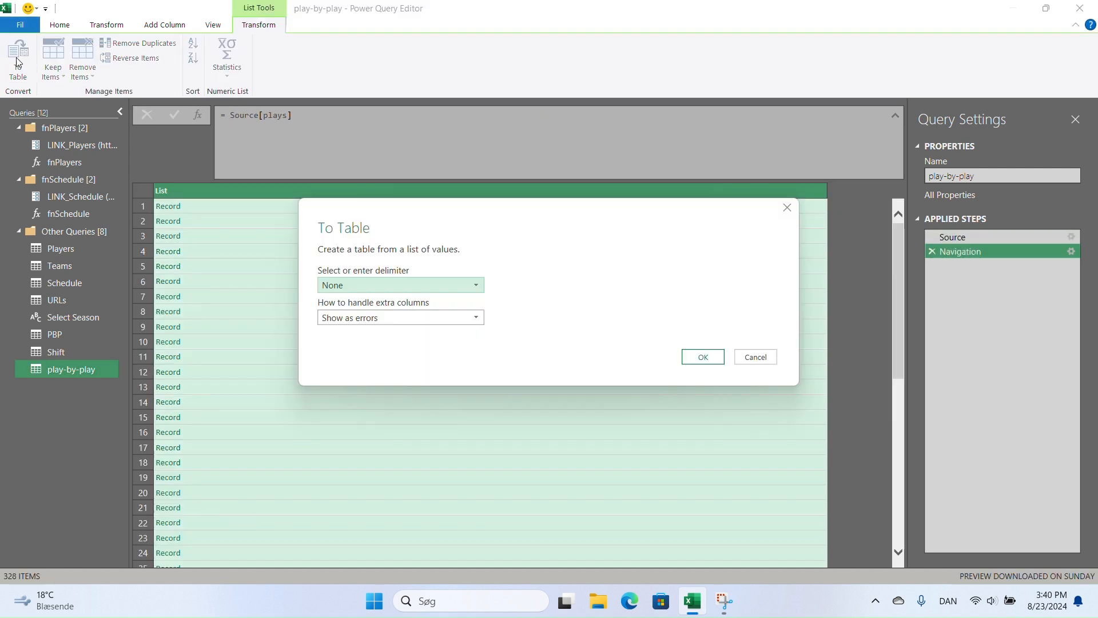
left_click(701, 356)
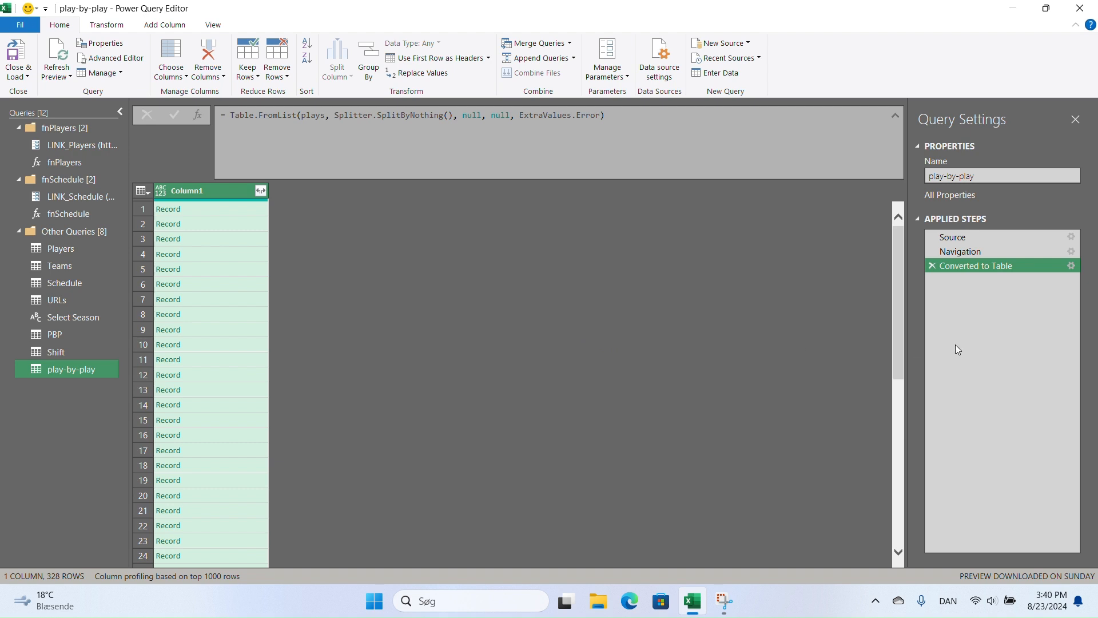
left_click(609, 74)
left_click(638, 123)
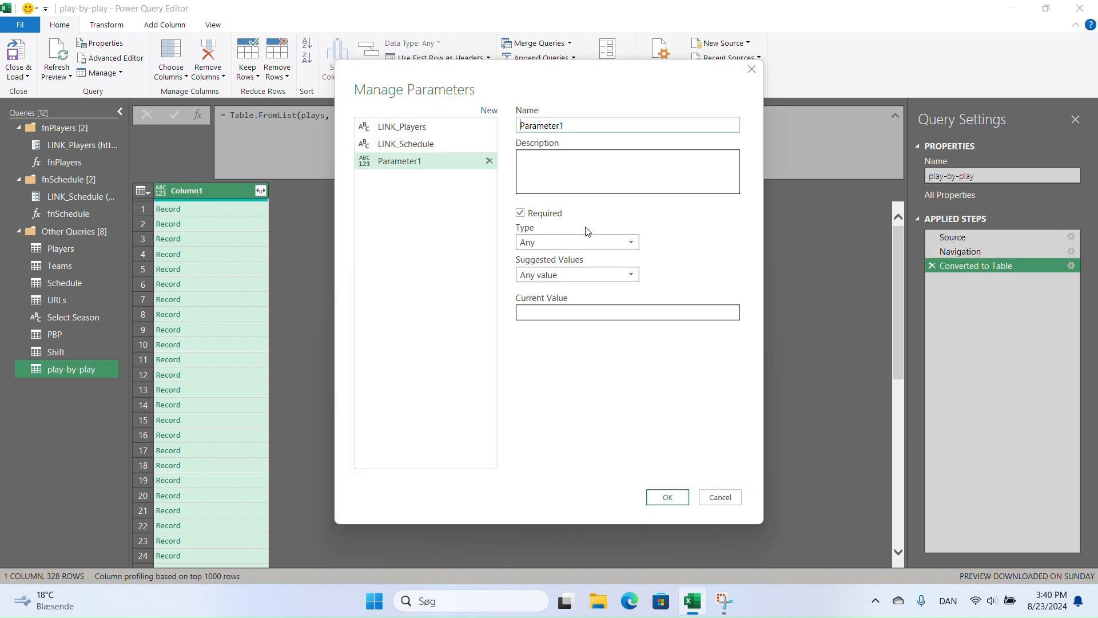
type("L")
left_click(563, 241)
left_click(566, 356)
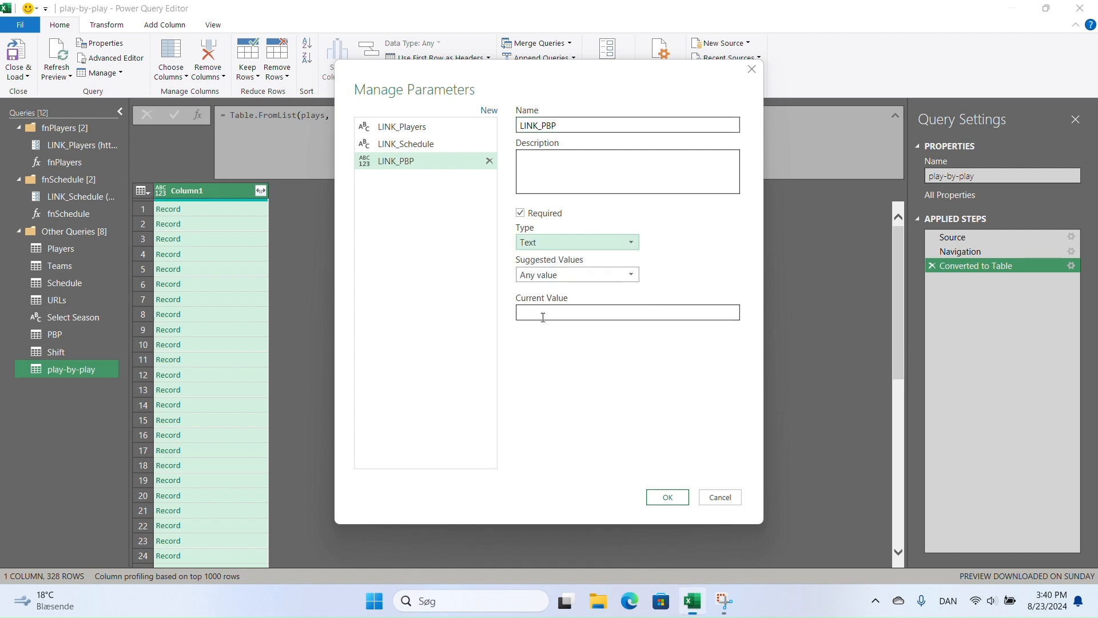
left_click(548, 314)
key("ctrl+v")
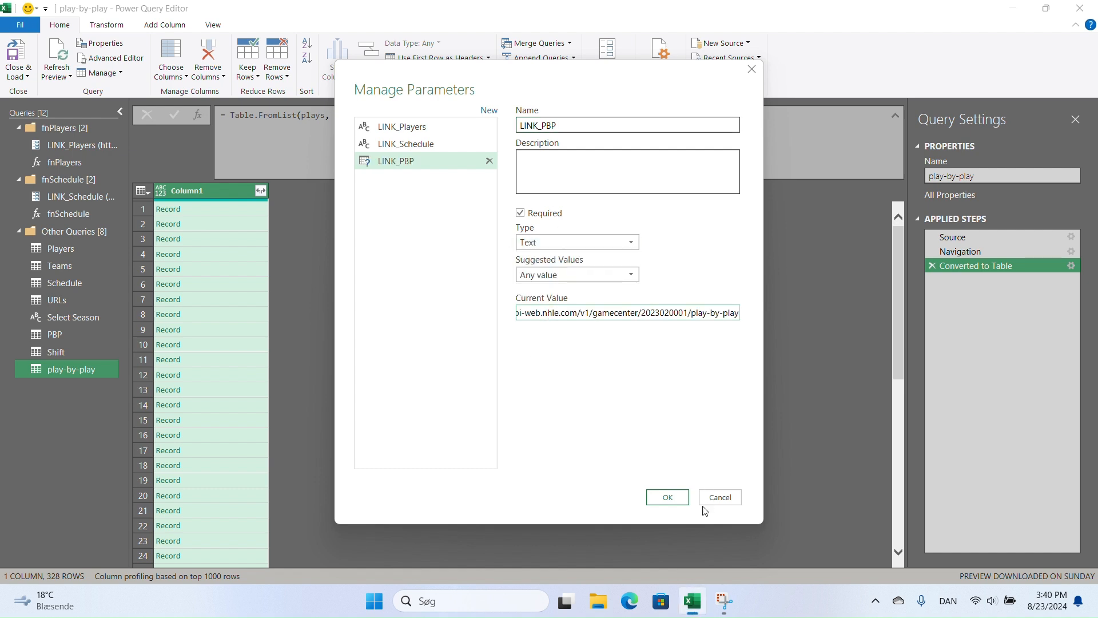
left_click(668, 498)
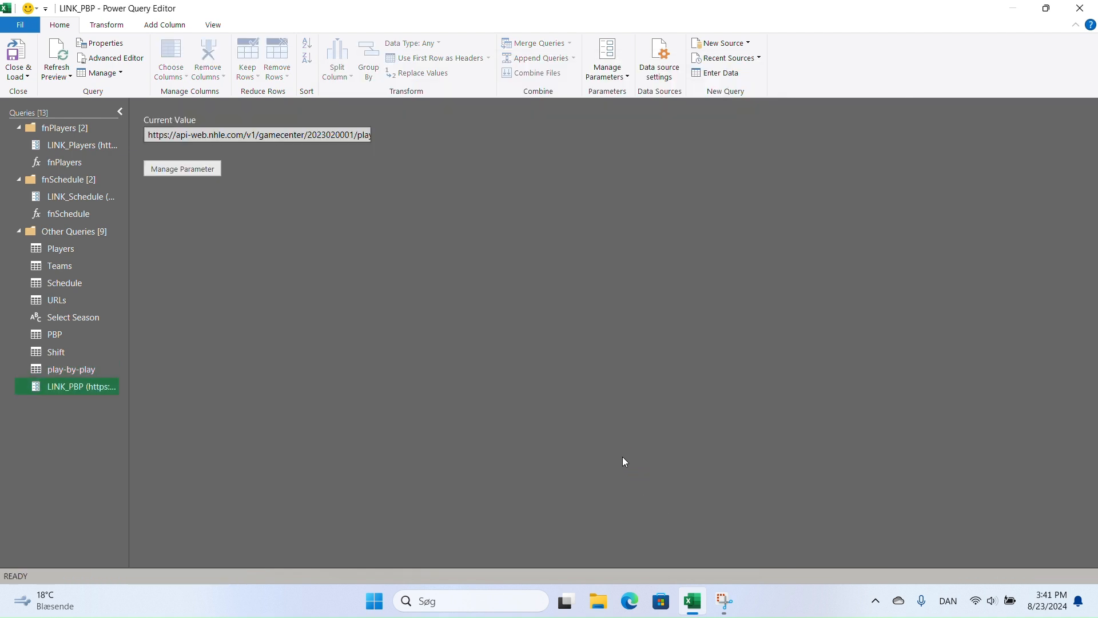
In the play-by-play query's Source step, replace the hard-coded URL inside Web.Contents with the LINK_PBP parameter
left_click(55, 369)
left_click(994, 239)
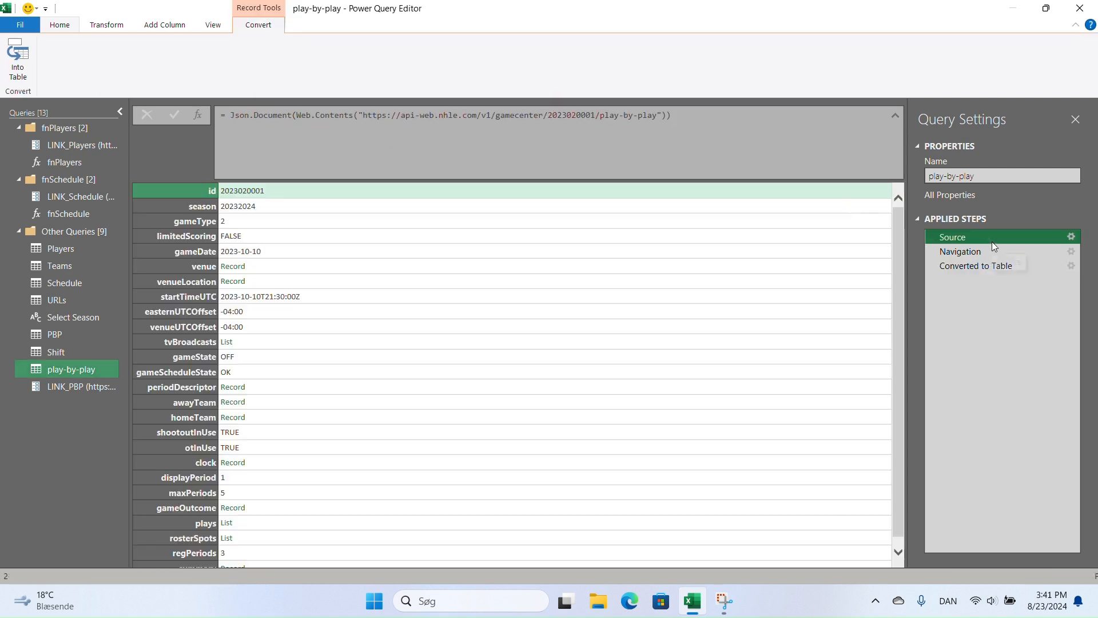
left_click_drag(659, 117, 361, 118)
key("Delete")
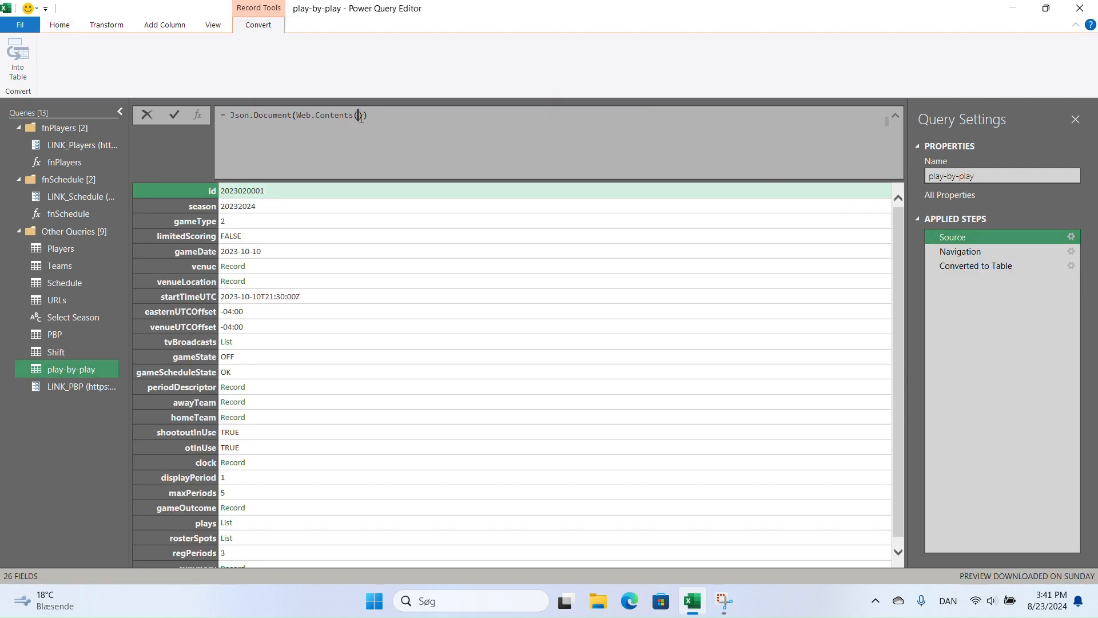
type("LINK")
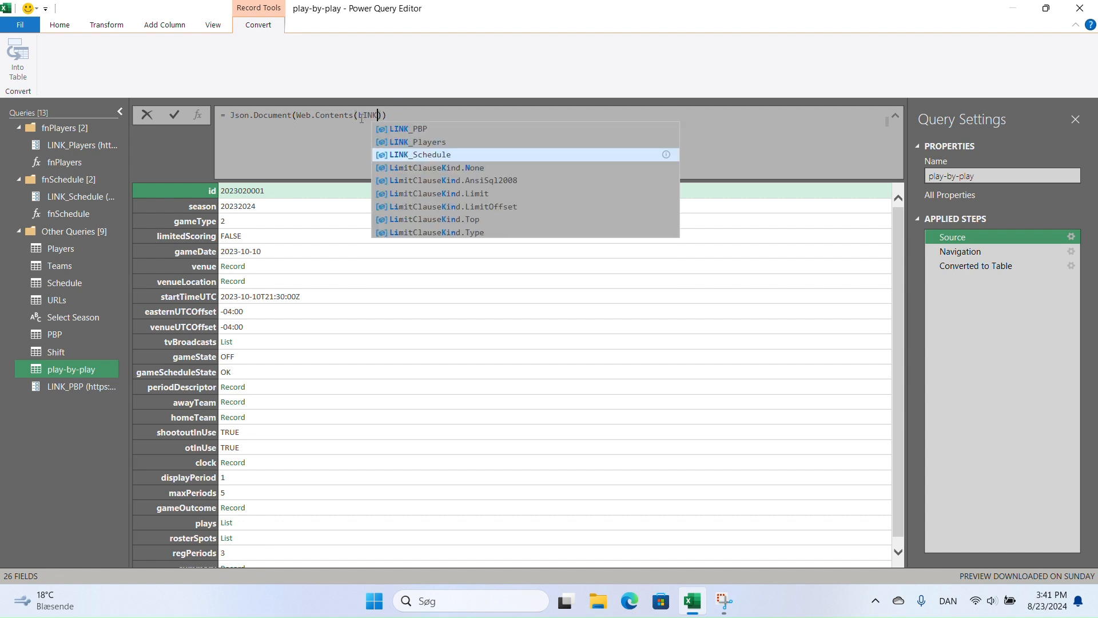
key("Up")
key("Up")
key("Tab")
key("Return")
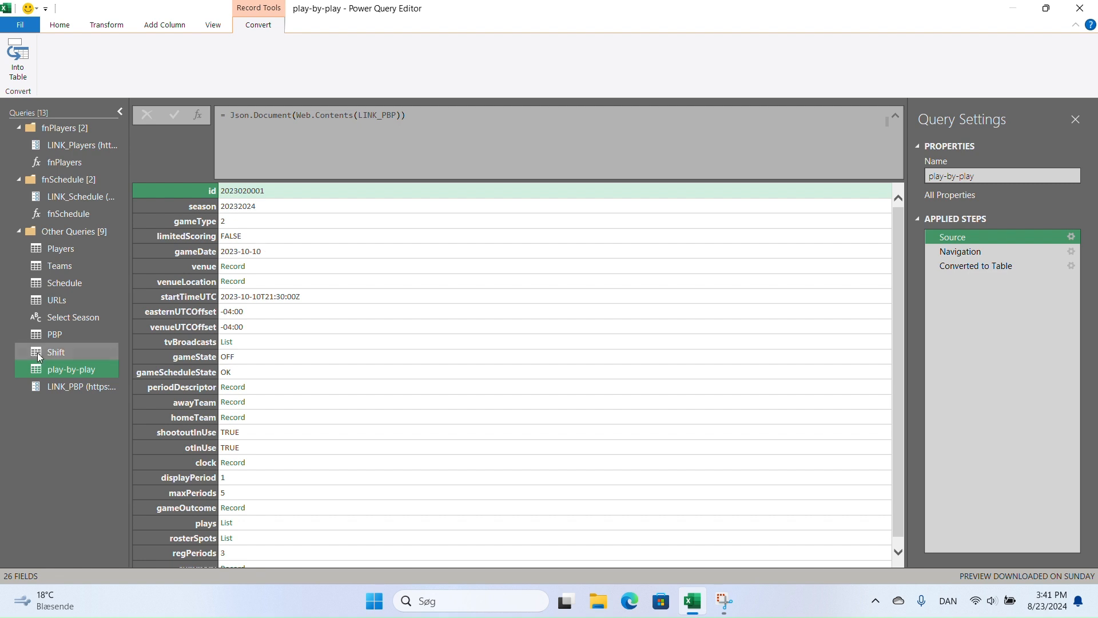
Create a function named fnPBP from the play-by-play query
right_click(62, 371)
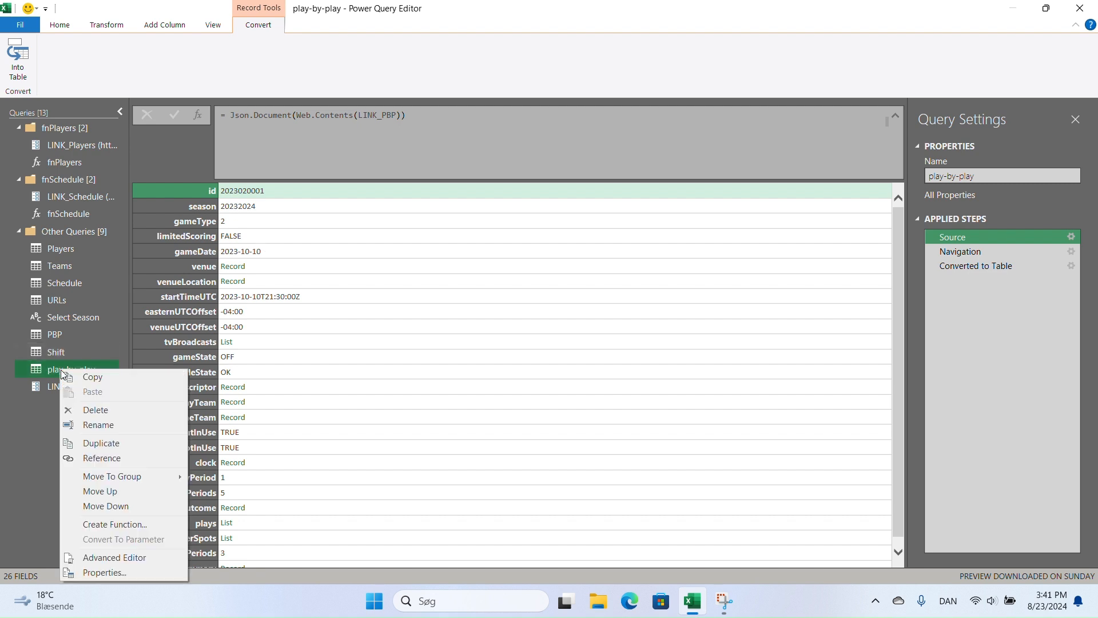
left_click(125, 525)
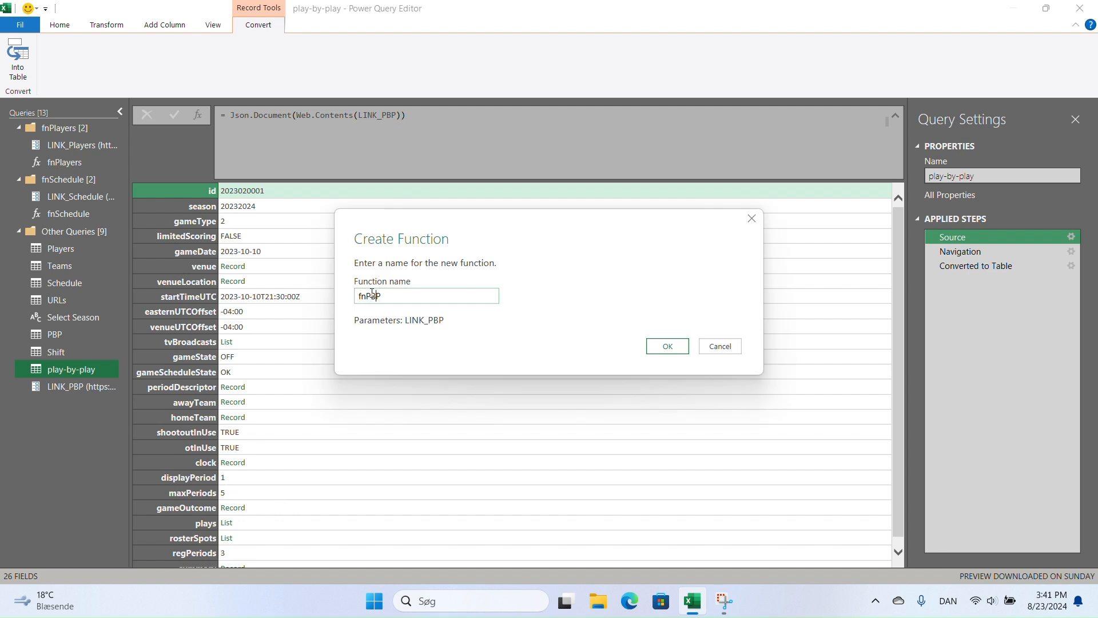
left_click(659, 348)
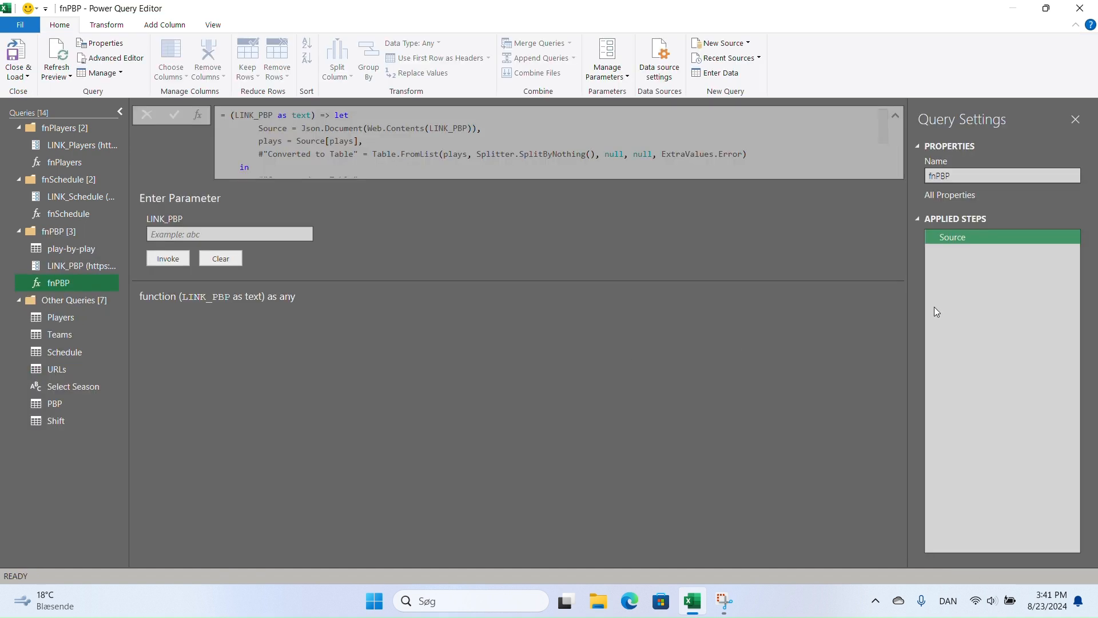
Delete the play-by-play query from the fnPBP group
left_click(80, 251)
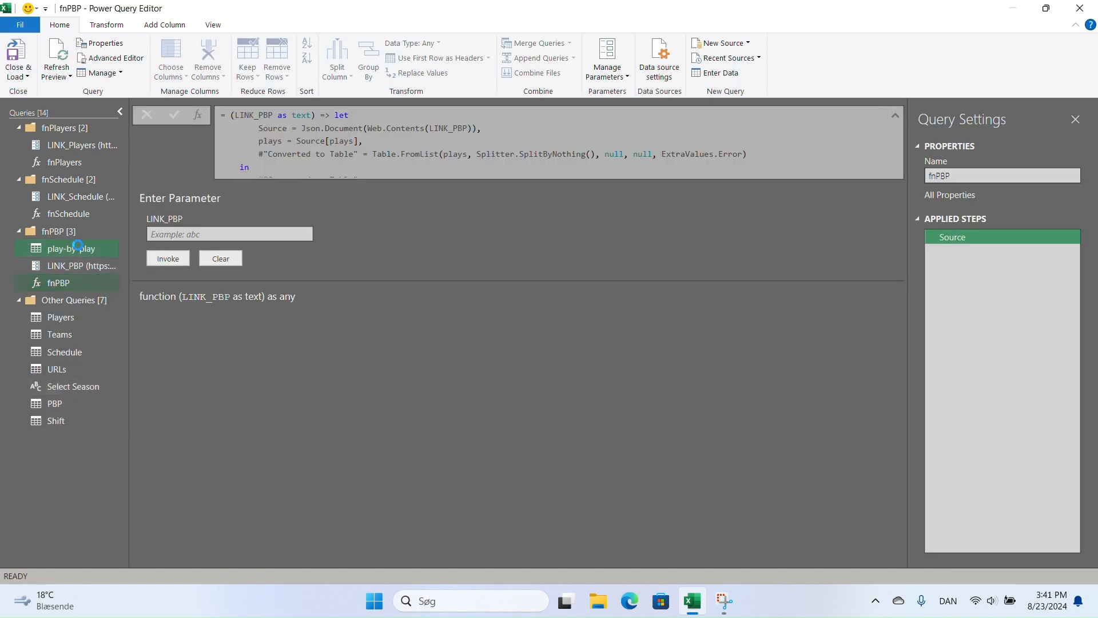
right_click(80, 251)
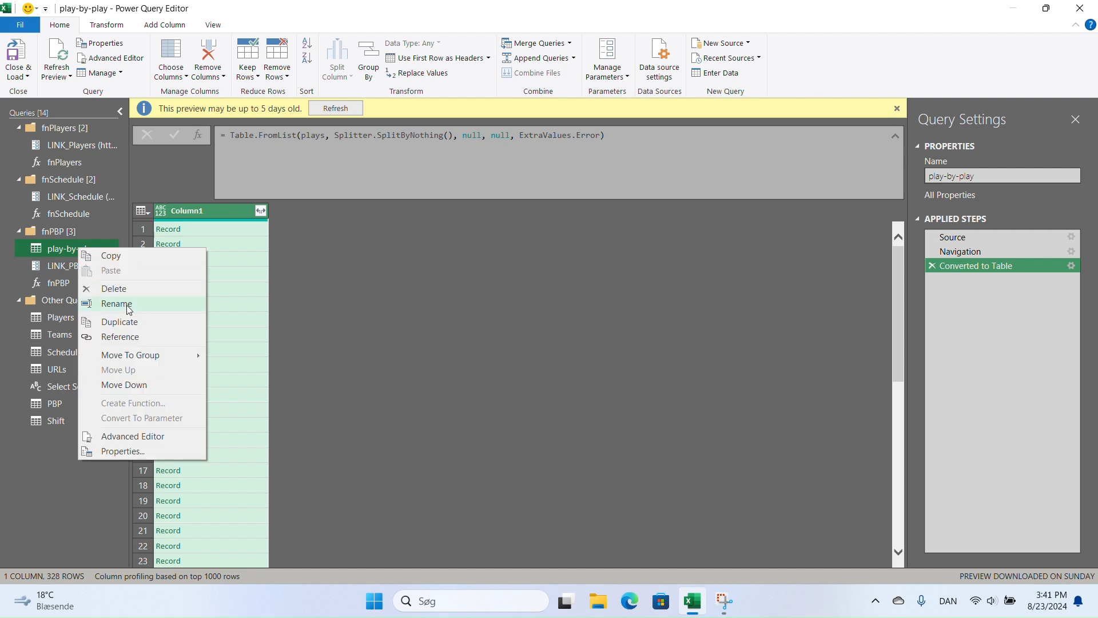
left_click(139, 289)
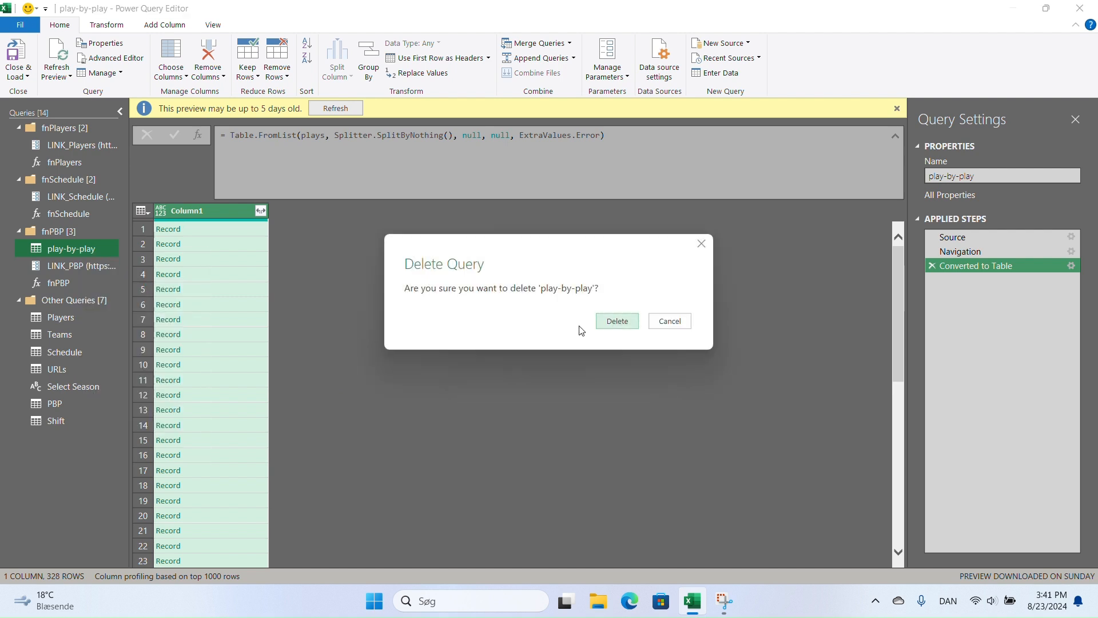
left_click(616, 320)
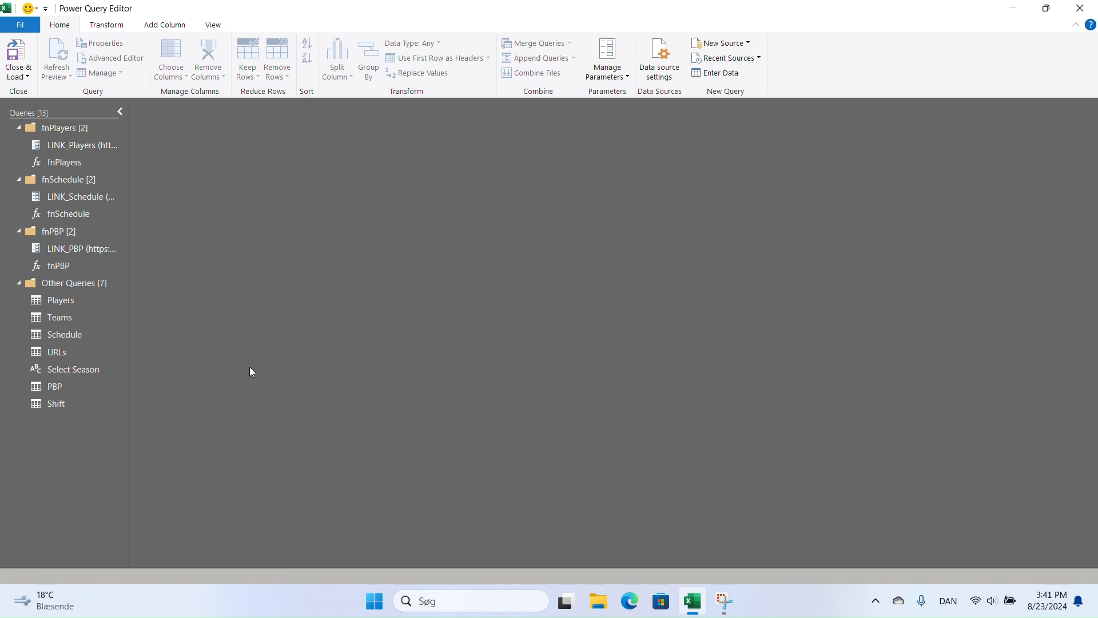
In the PBP query, invoke the custom function fnPBP for each row, using the LINK_PBP column as its input
left_click(87, 389)
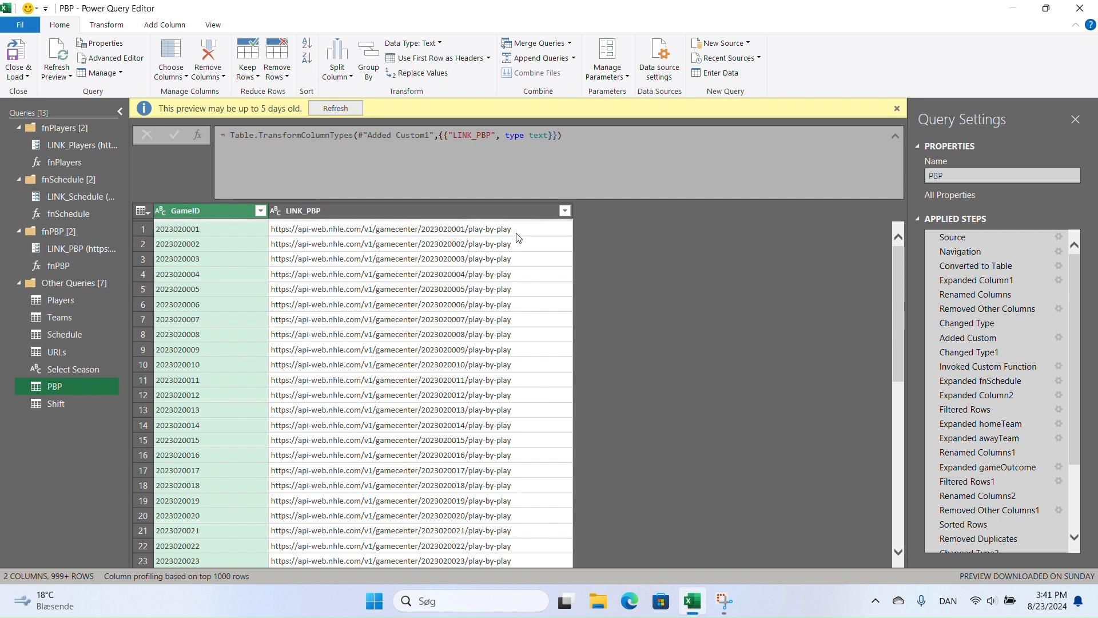
left_click(527, 211)
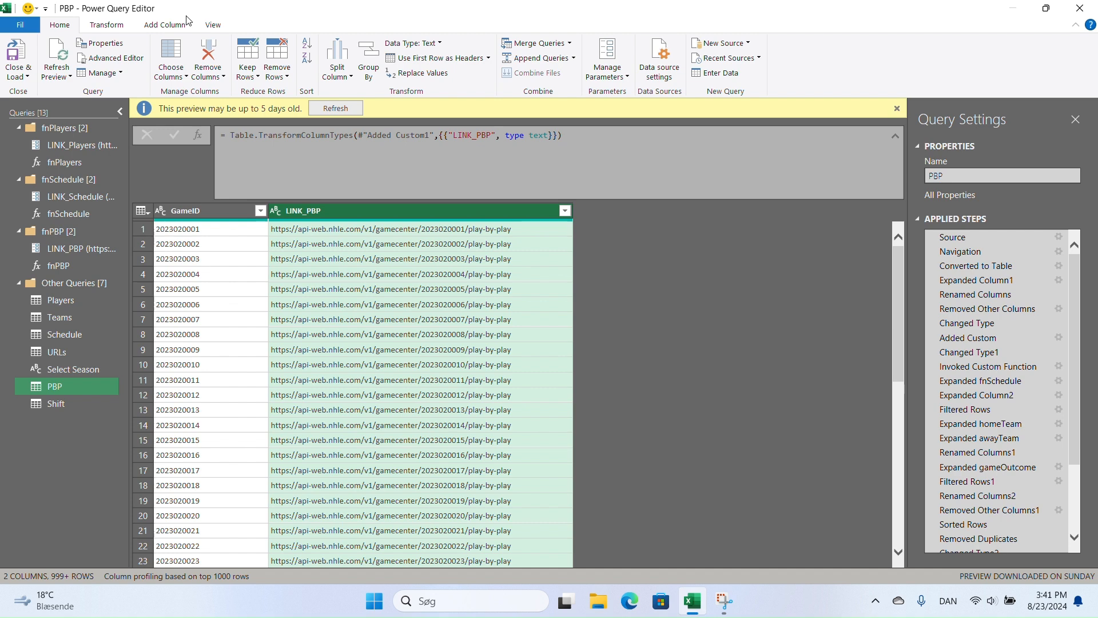
left_click(170, 24)
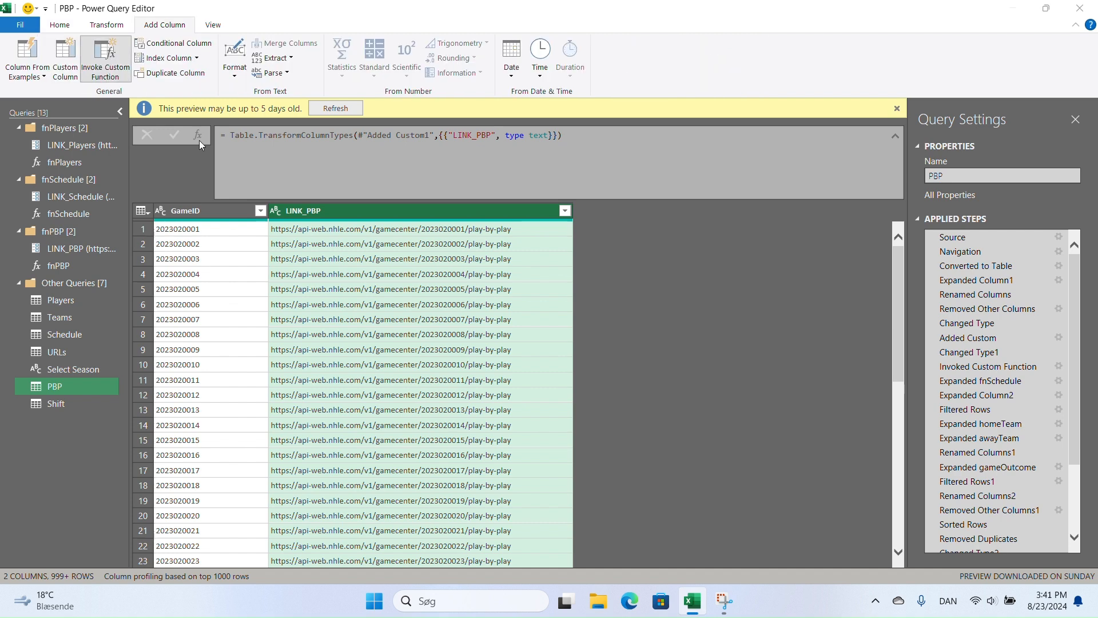
left_click(109, 58)
left_click(438, 309)
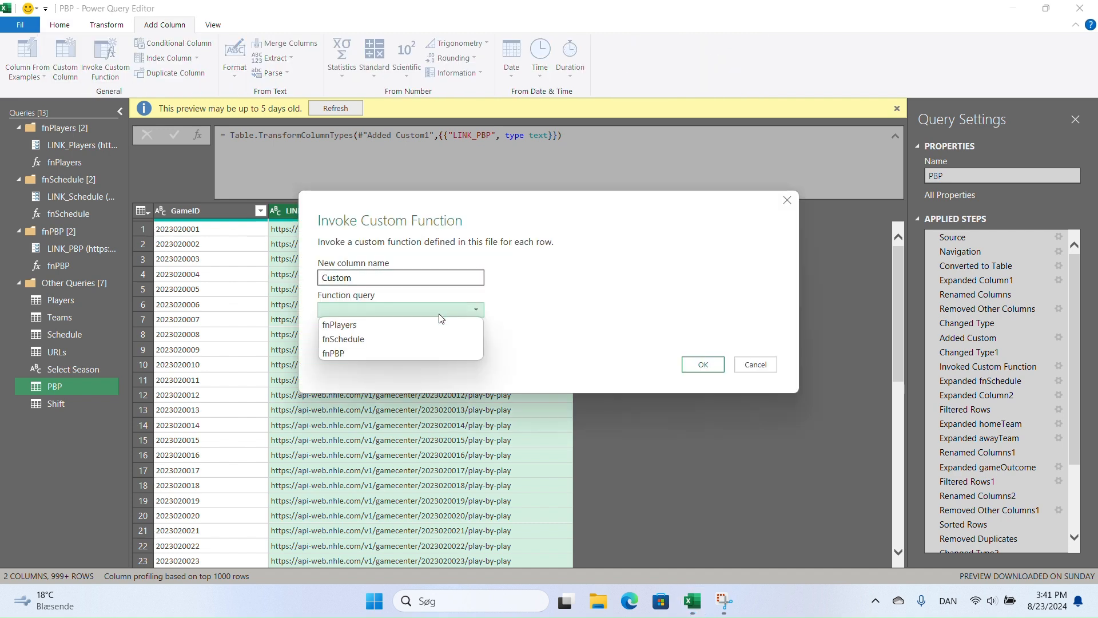
left_click(372, 352)
left_click(694, 379)
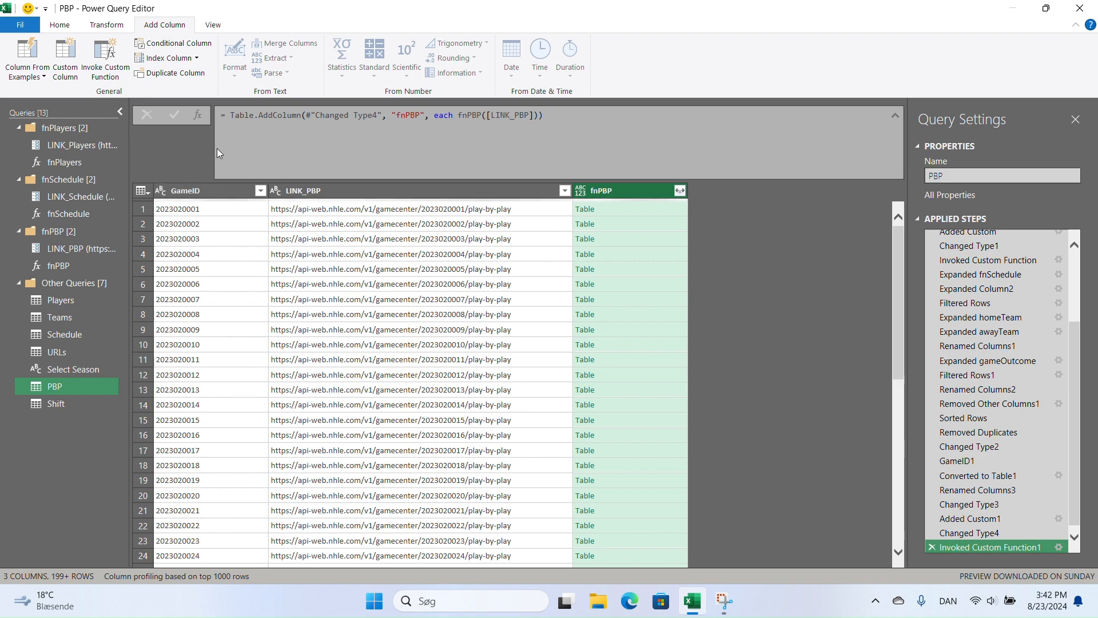
Expand the fnPBP tables into Column1, and expand its records into every field except timeRemaining, without the original column name as prefix
left_click(680, 191)
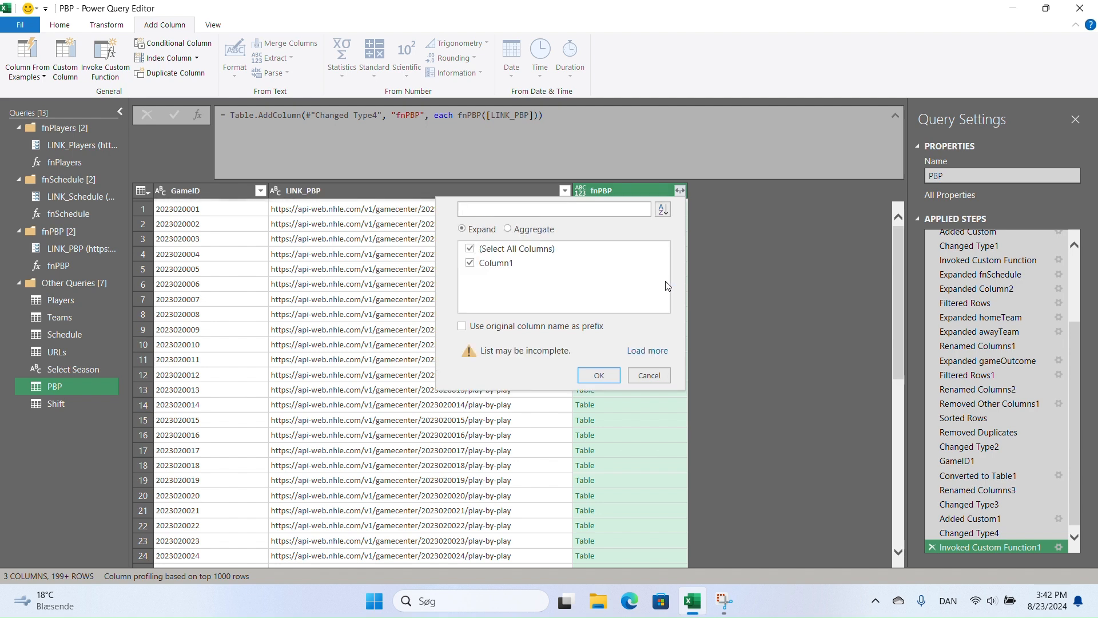
left_click(598, 375)
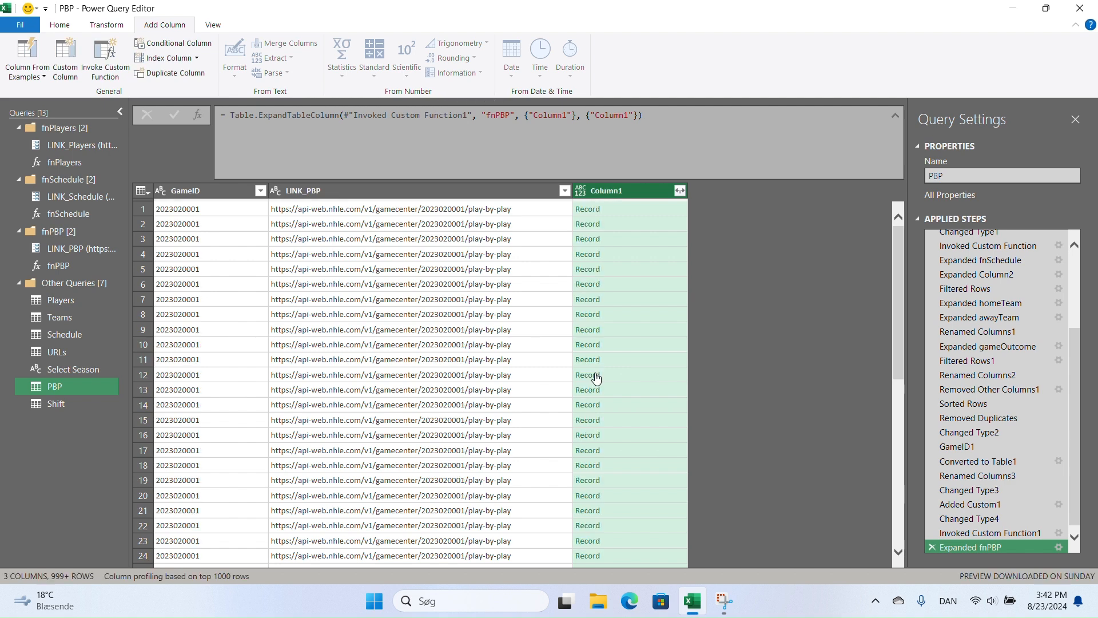
left_click(680, 190)
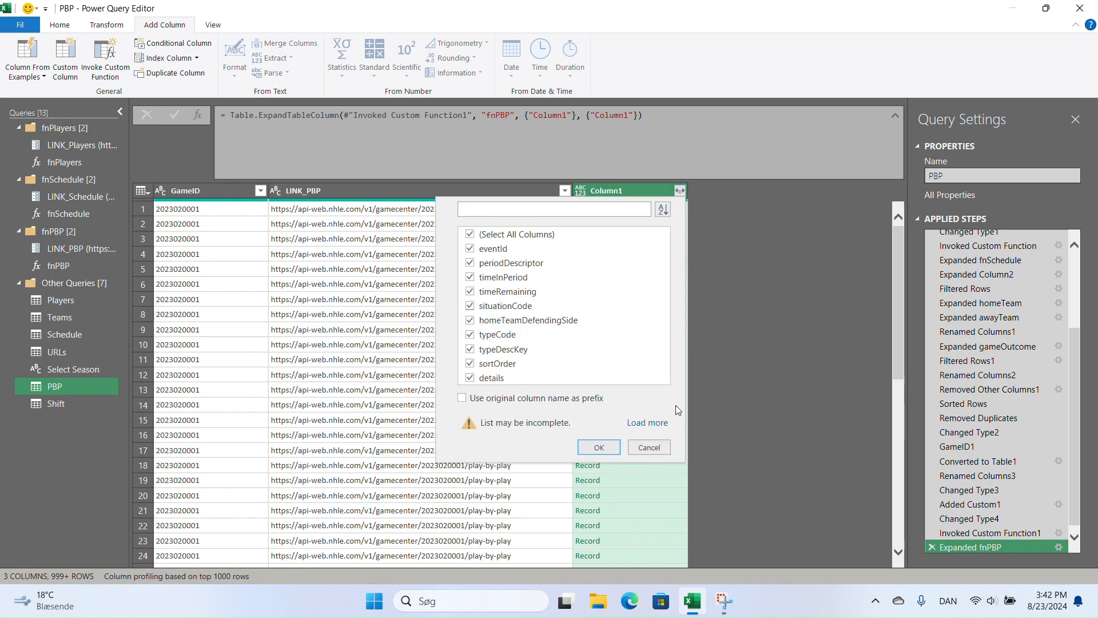
left_click(642, 422)
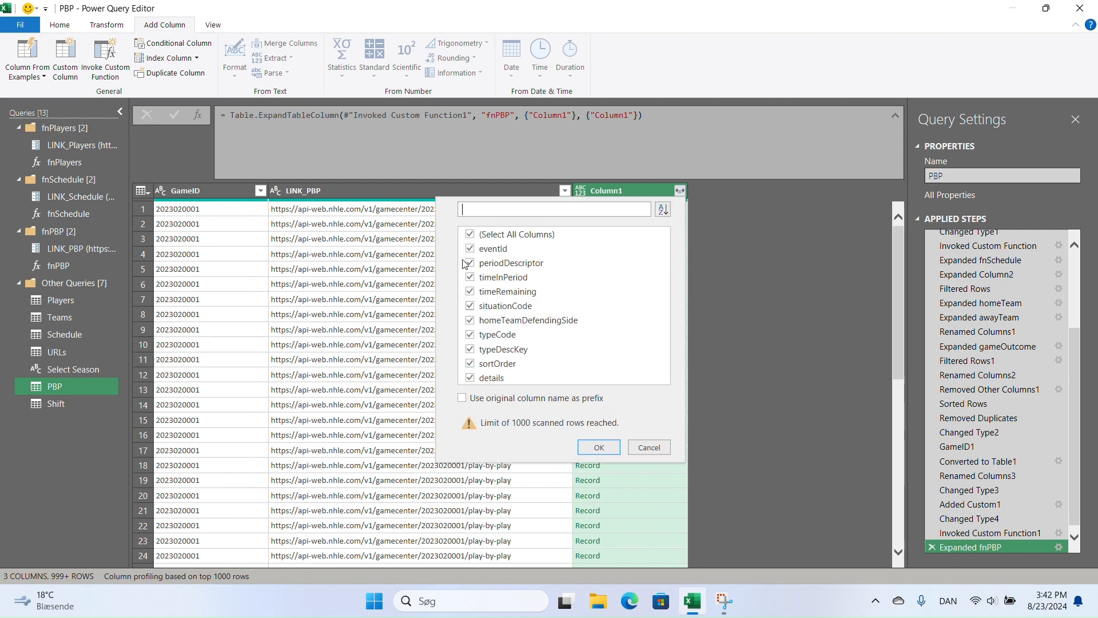
left_click(470, 292)
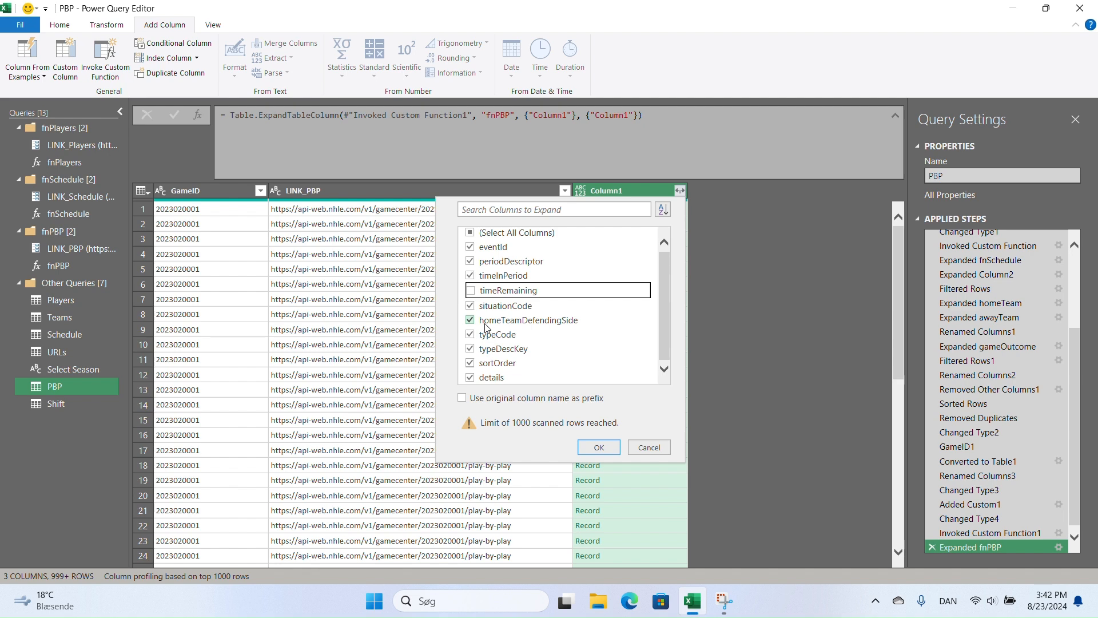
left_click(600, 447)
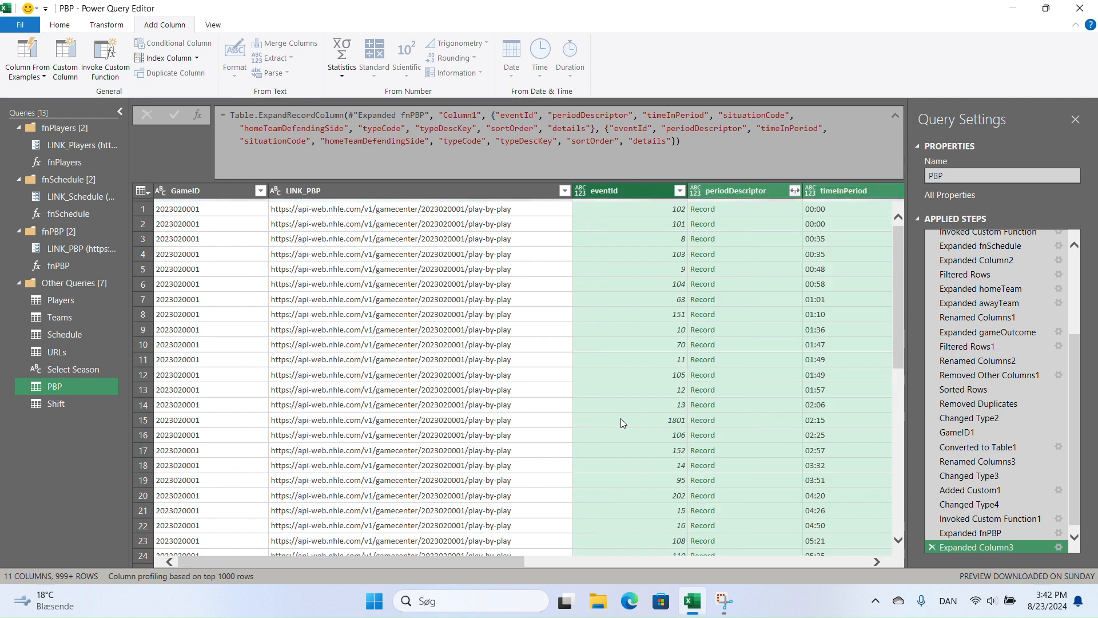
Expand only the number field from periodDescriptor and rename the resulting column Period
left_click(795, 190)
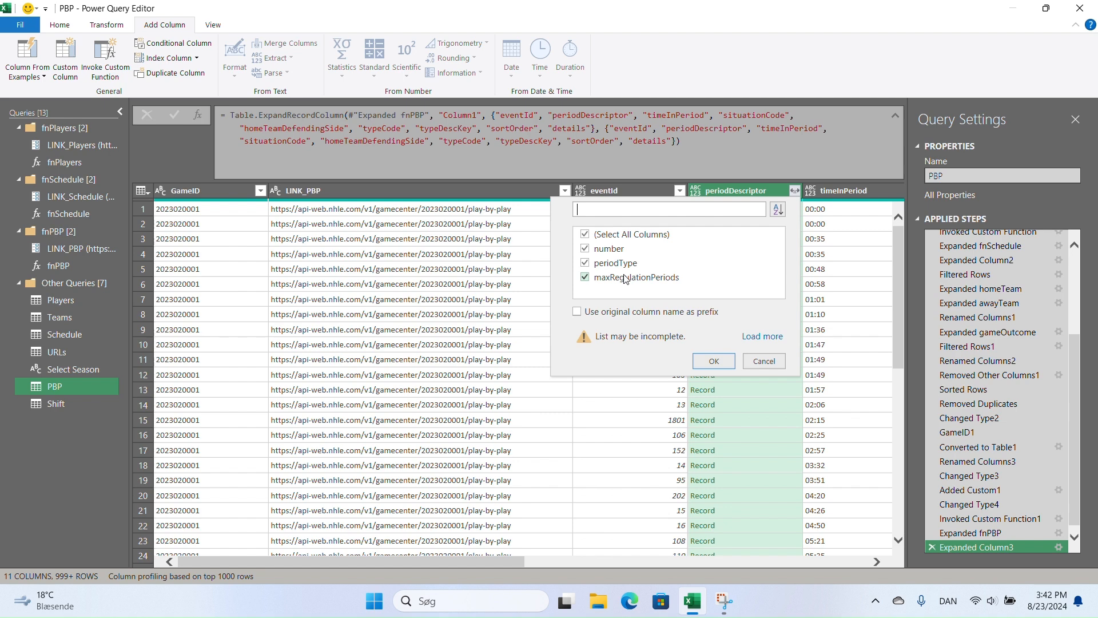
left_click(584, 234)
left_click(586, 250)
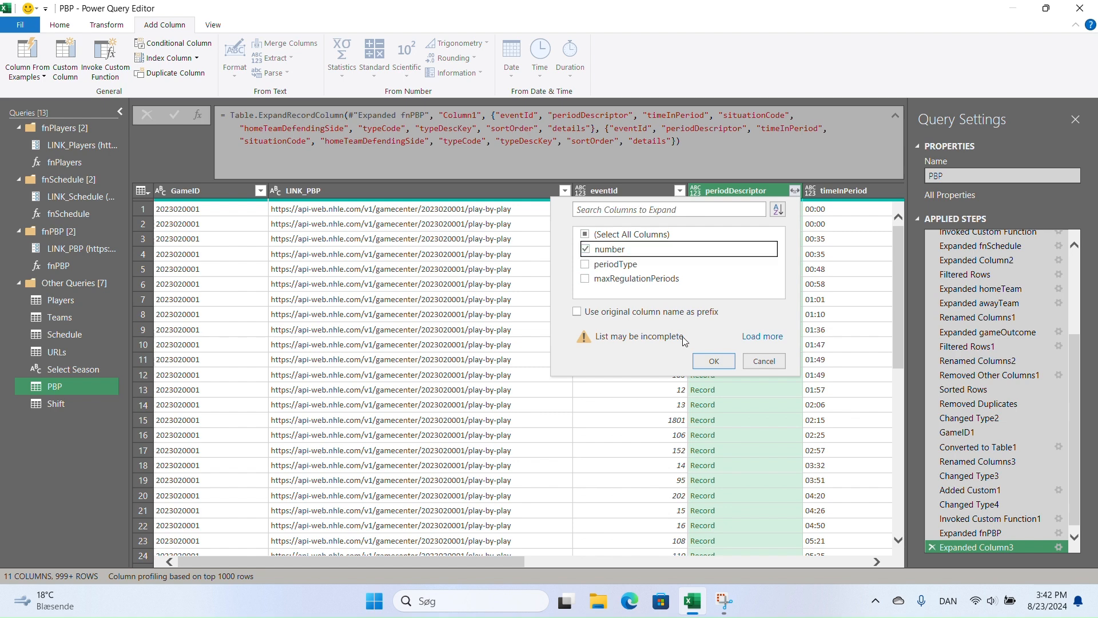
left_click(713, 368)
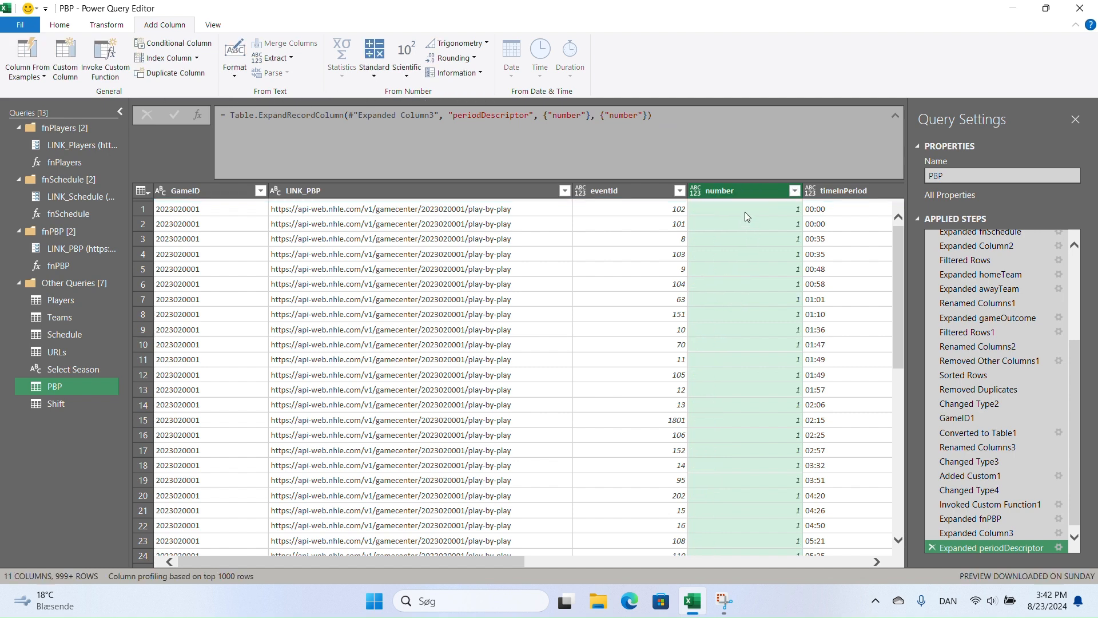
double_click(743, 195)
type("Period")
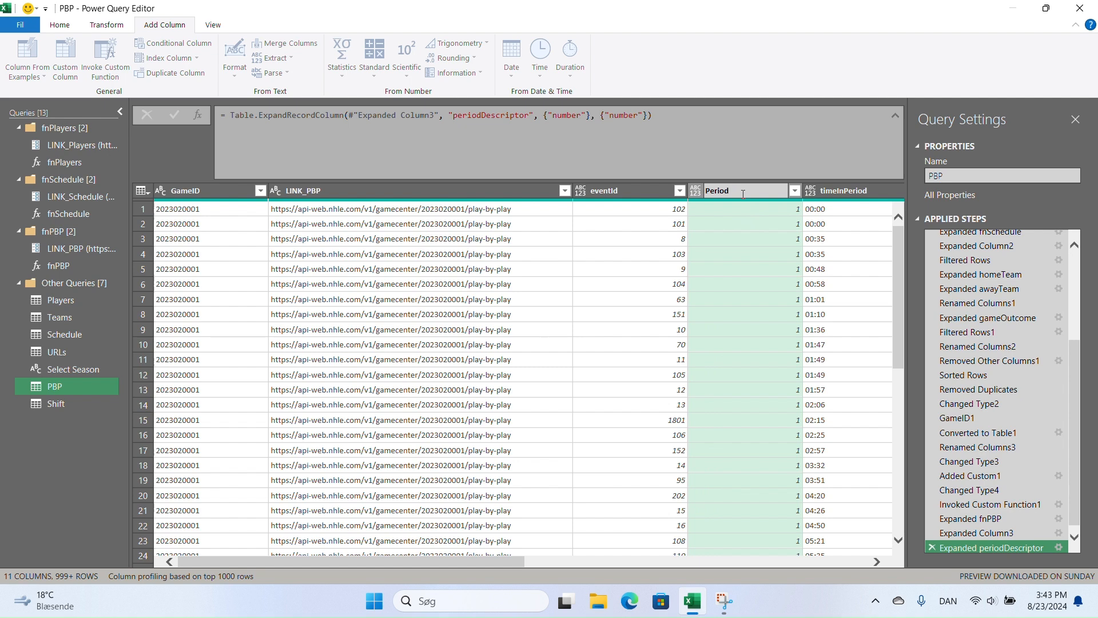
key("Return")
Load the full field list of the details column and expand all its fields without a prefix
left_click_drag(449, 562, 833, 583)
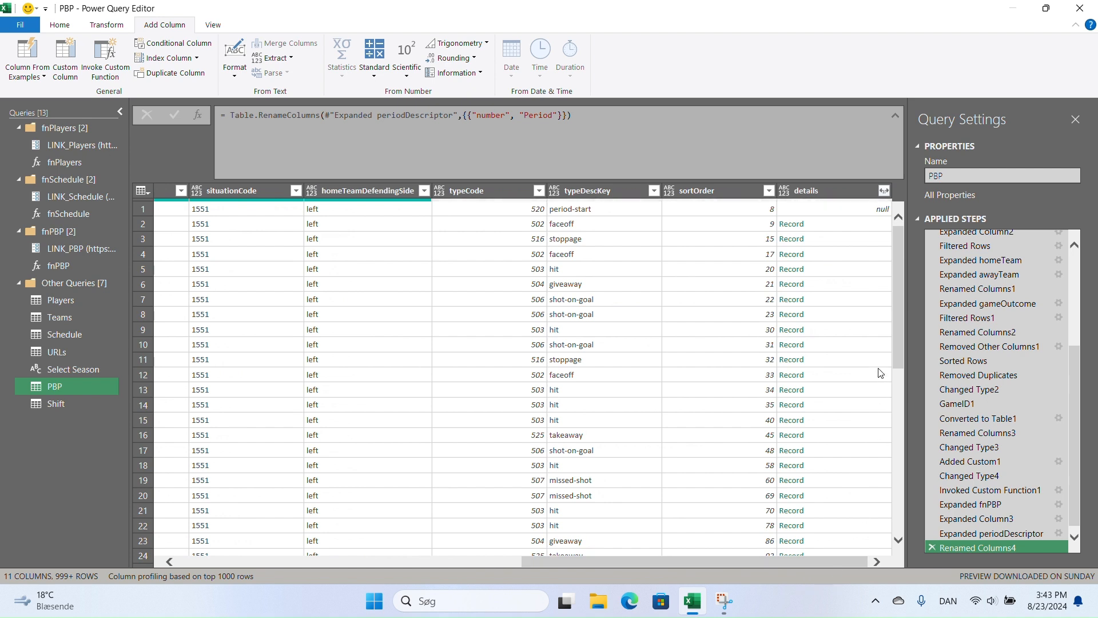
left_click(884, 191)
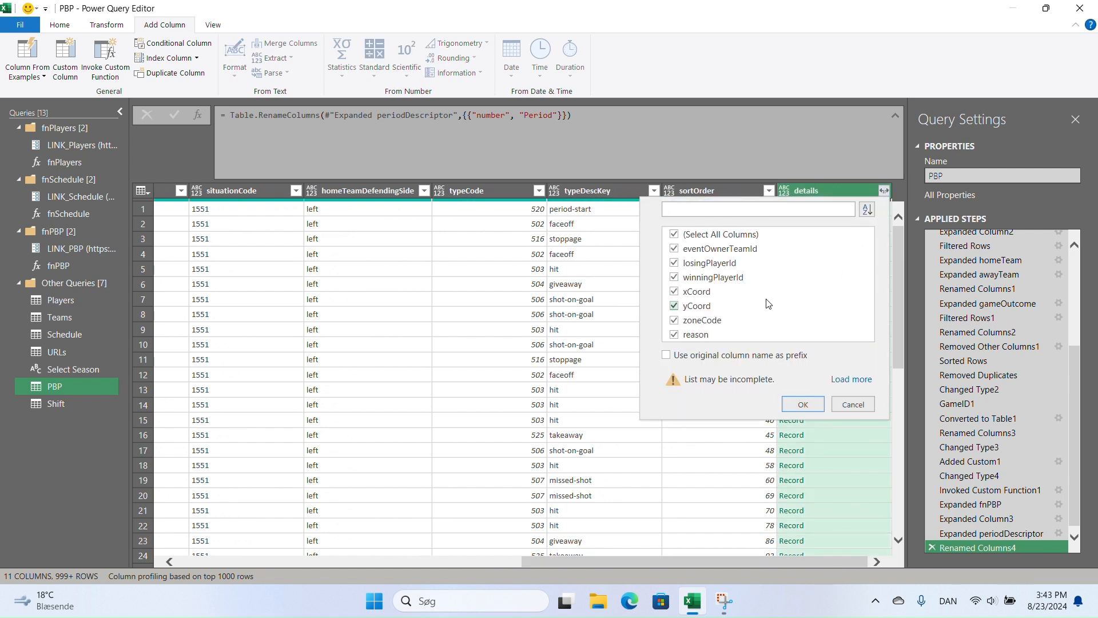
left_click(858, 379)
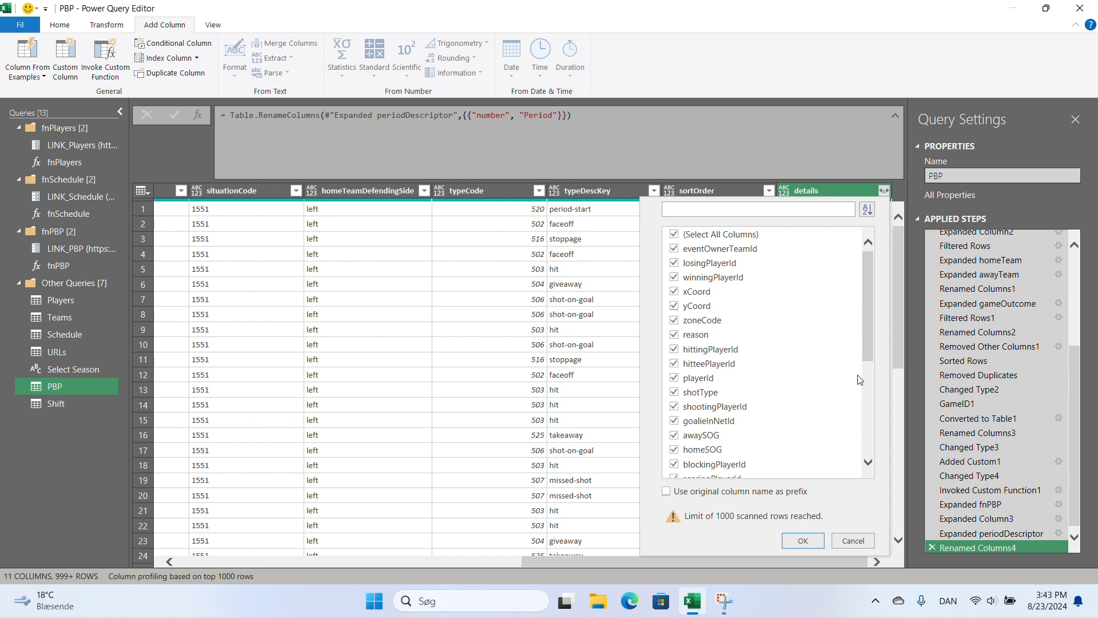
left_click(804, 541)
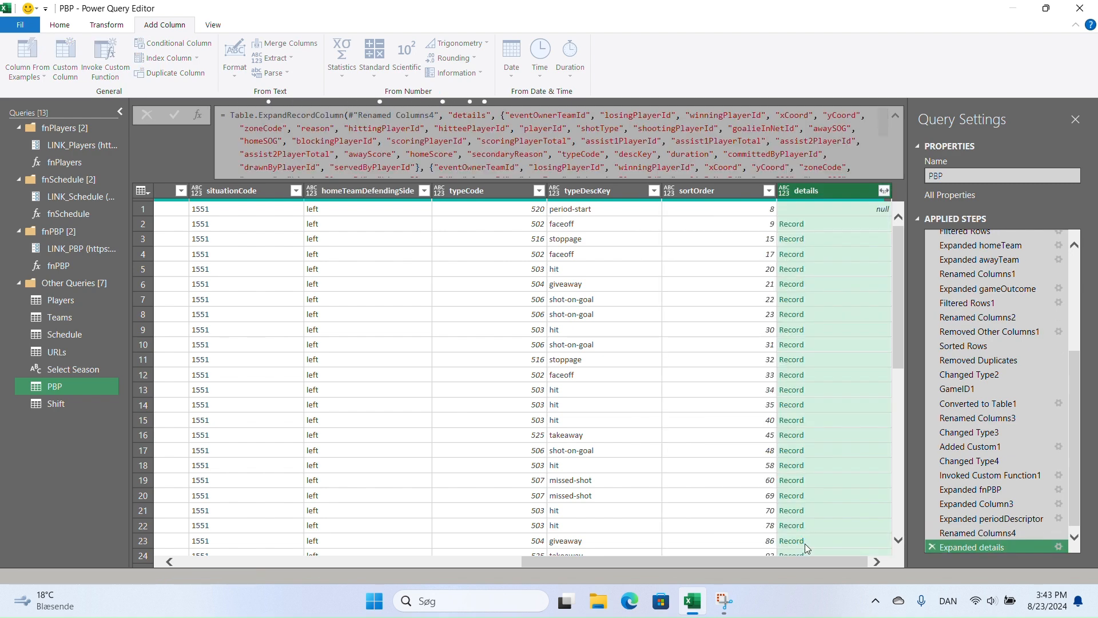
Detect the data types of all columns in the PBP query
left_click_drag(341, 555, 95, 530)
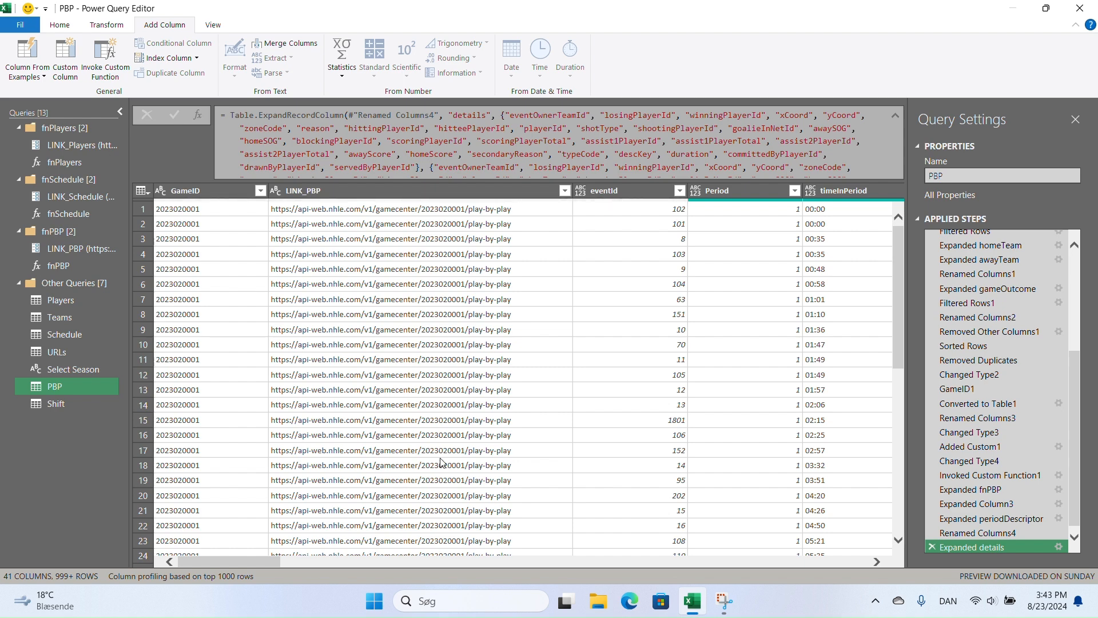
left_click(783, 299)
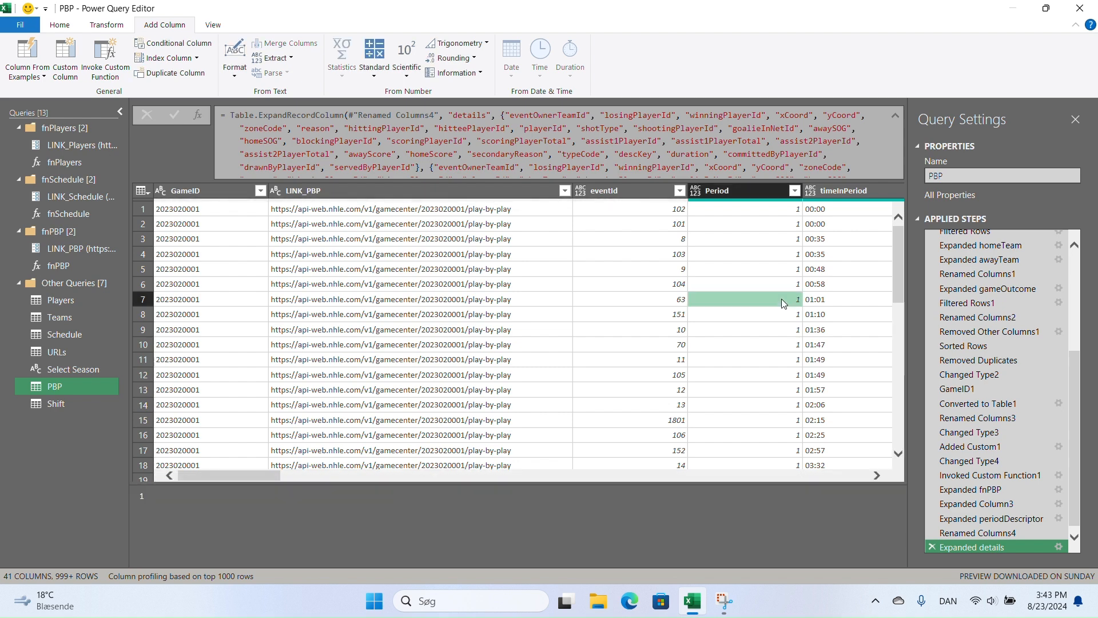
key("ctrl+a")
left_click(110, 29)
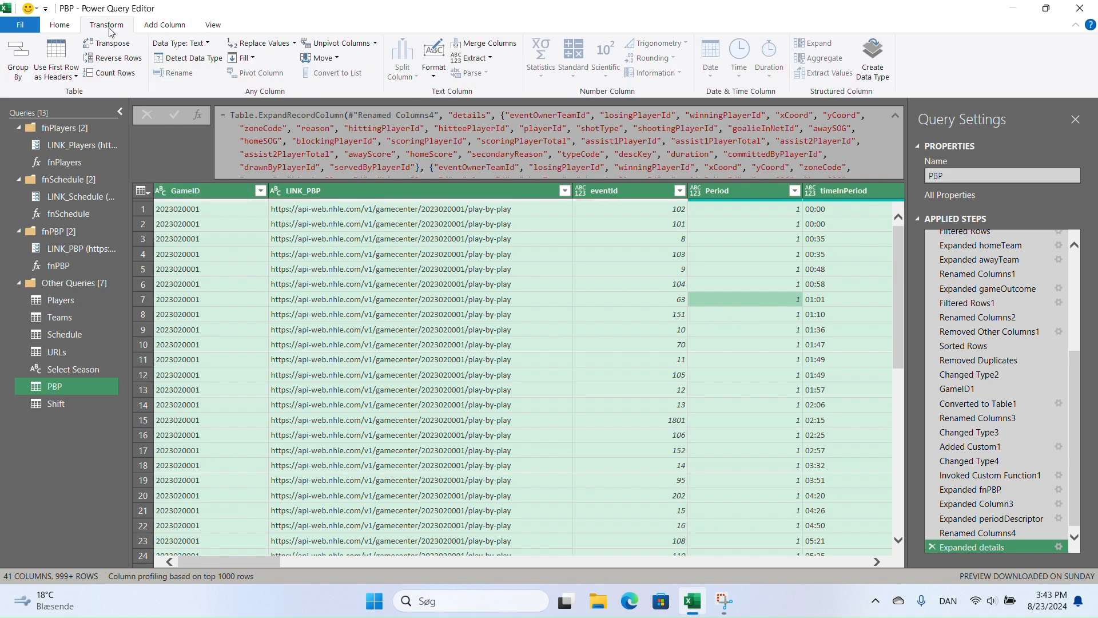
left_click(188, 58)
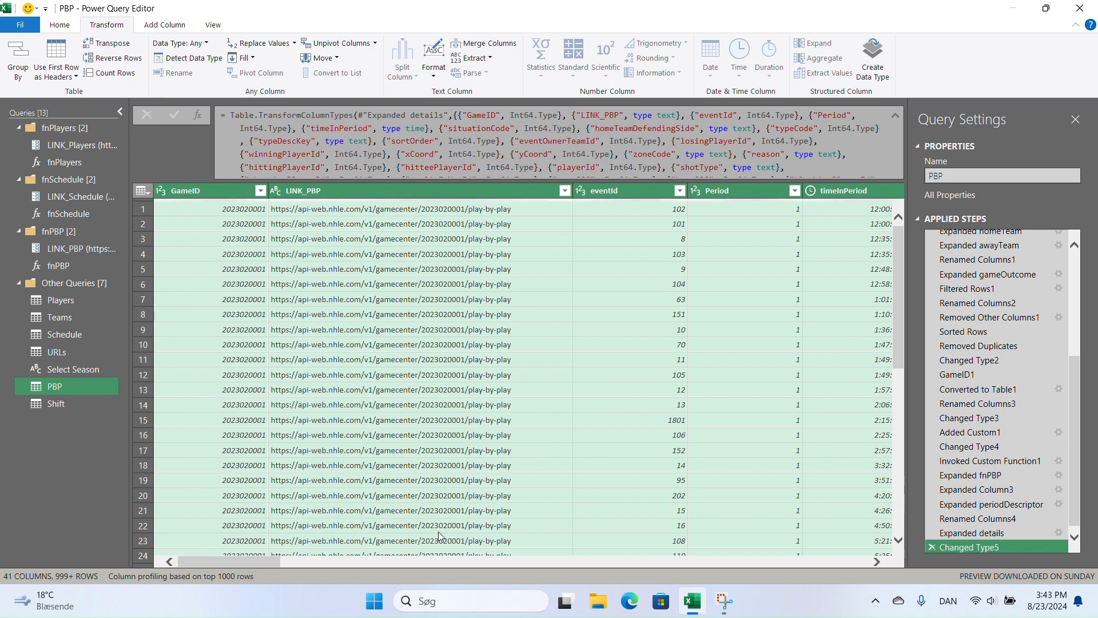
Set the timeInPeriod column's data type to Text, replacing the current type conversion
left_click_drag(272, 561, 315, 565)
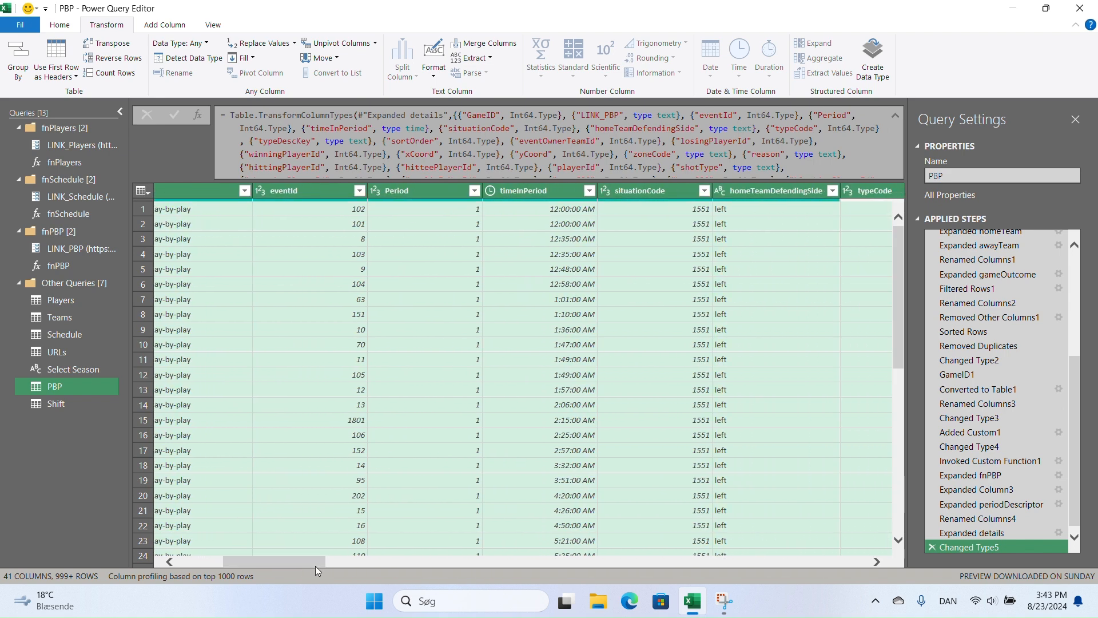
left_click(506, 190)
left_click(490, 192)
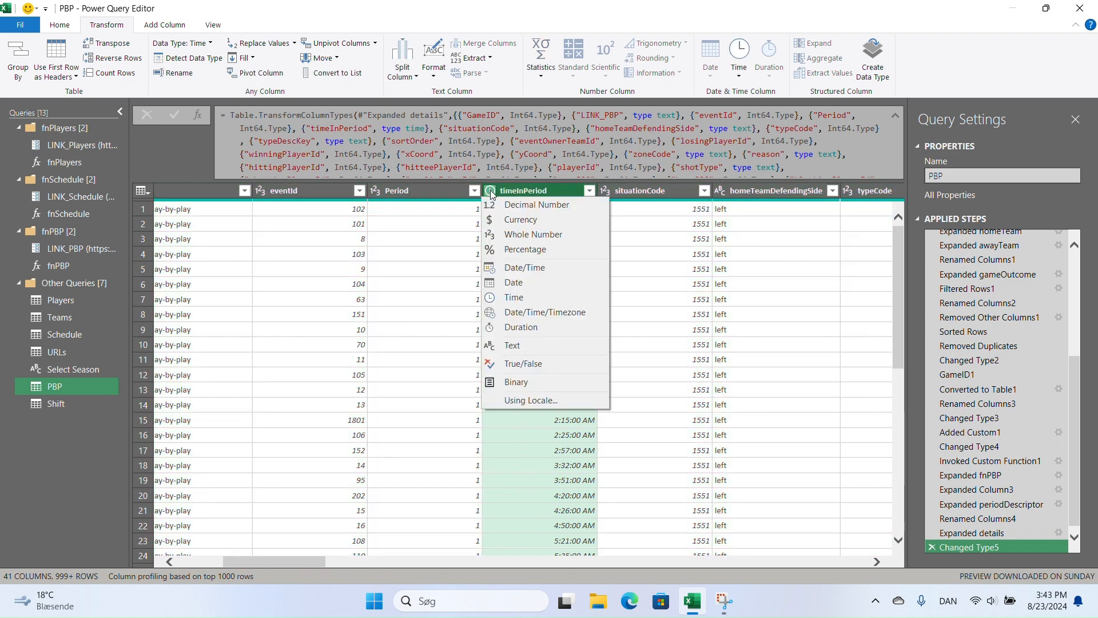
left_click(558, 330)
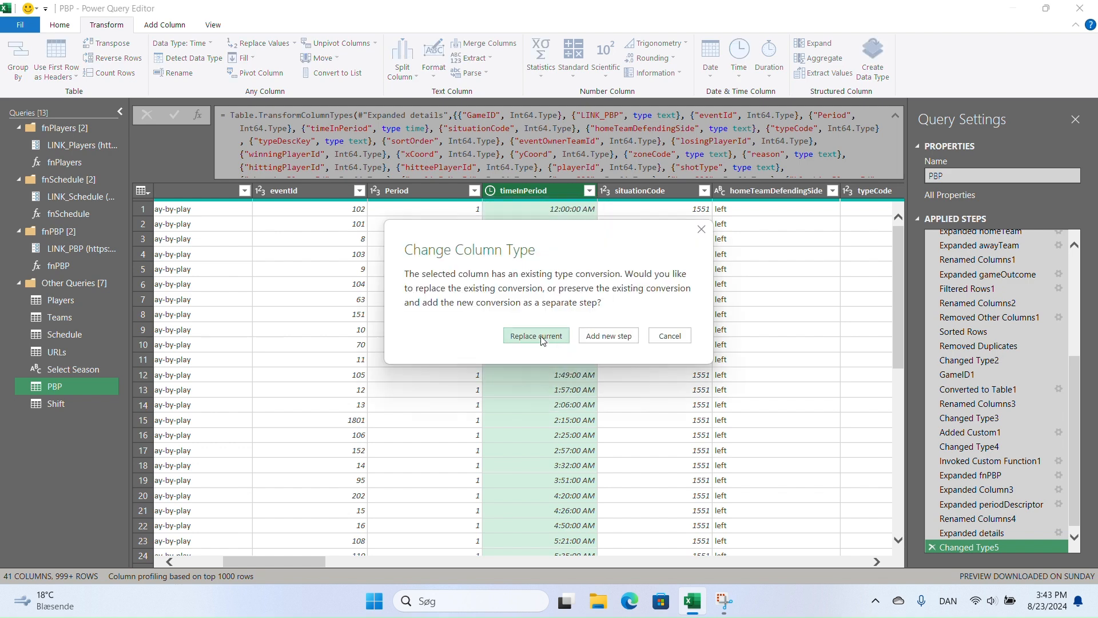
left_click(540, 337)
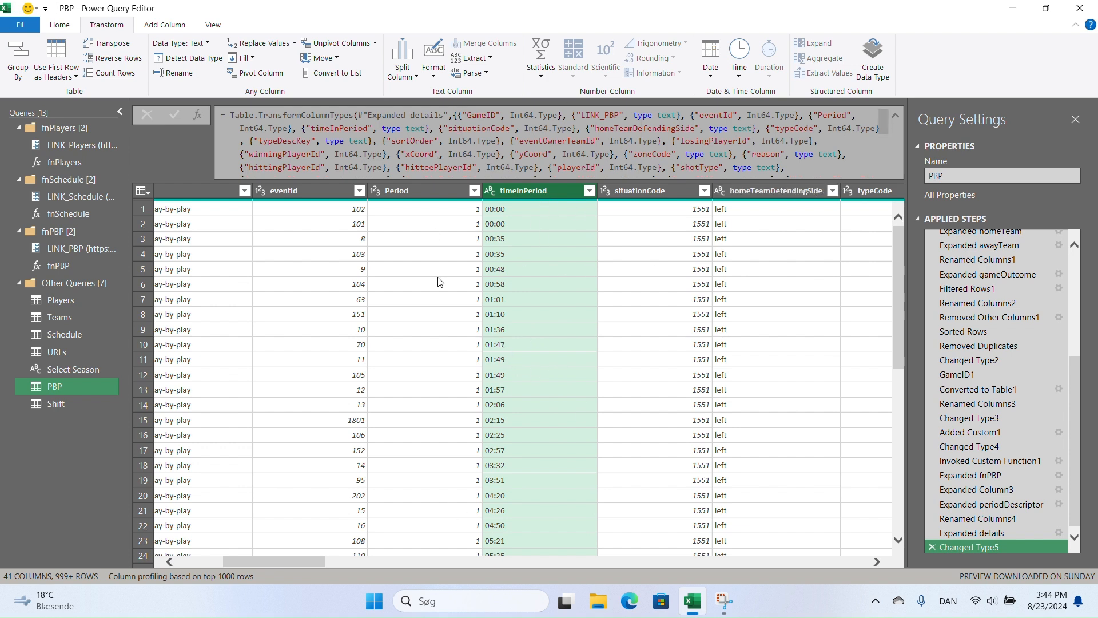
left_click_drag(286, 565, 78, 575)
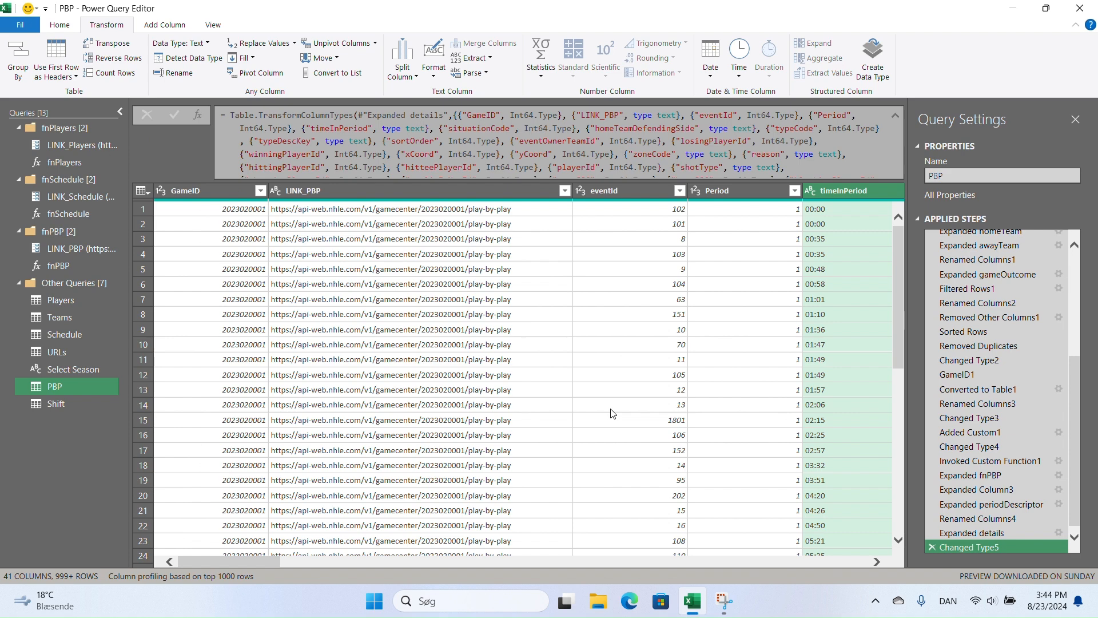
Copy the full Shift link from the URLs query
left_click(64, 403)
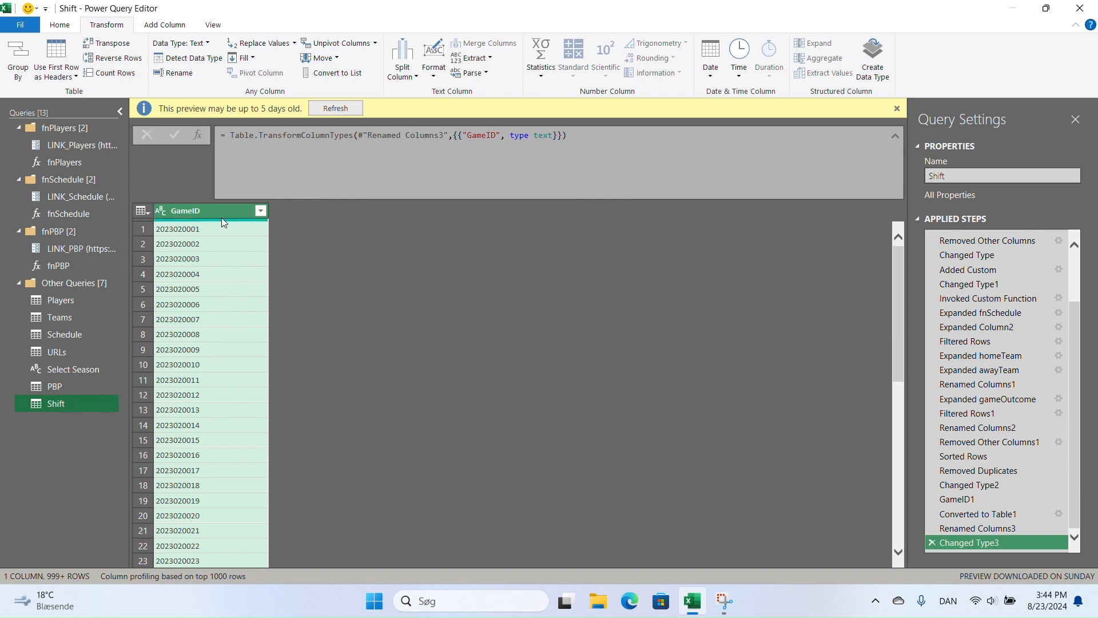
left_click(53, 352)
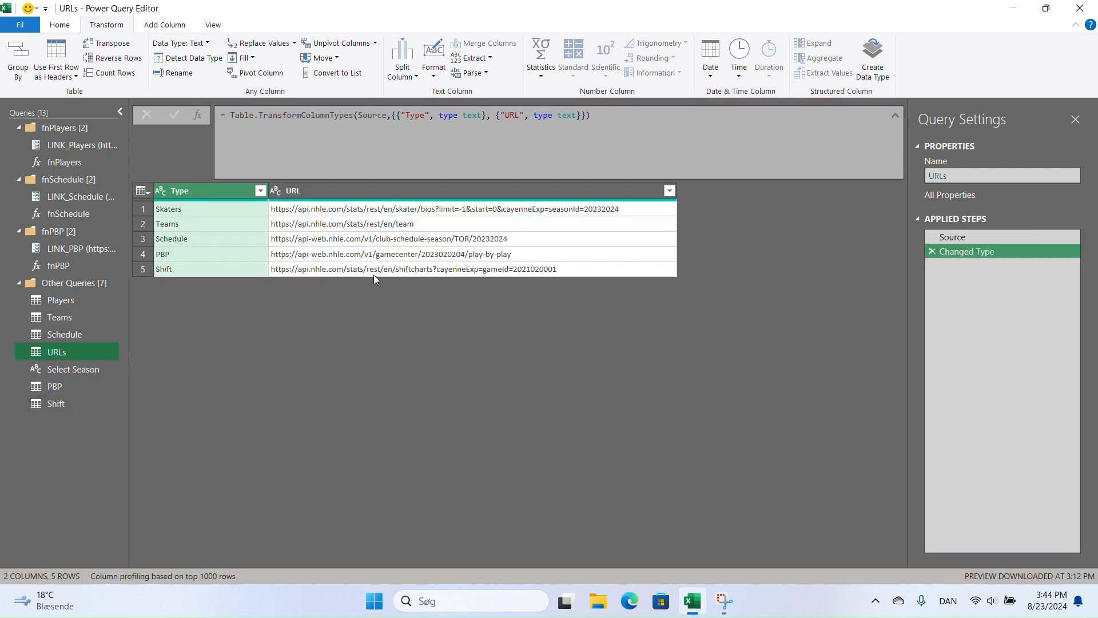
left_click(560, 275)
left_click_drag(489, 496, 130, 500)
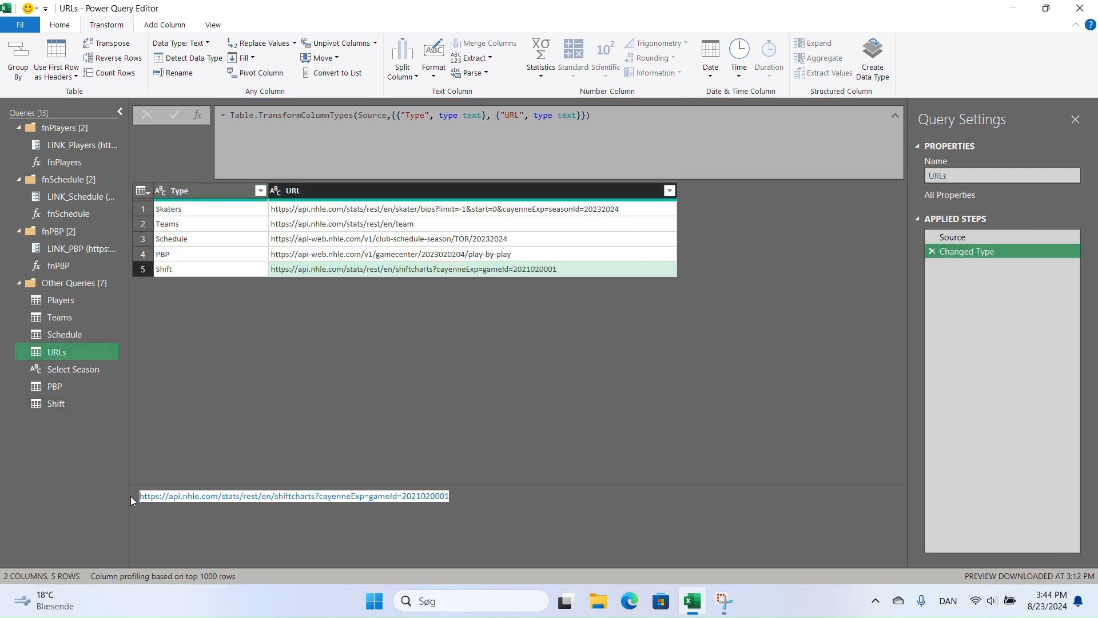
Begin a custom column named LINK_Shift in the Shift query
left_click(60, 403)
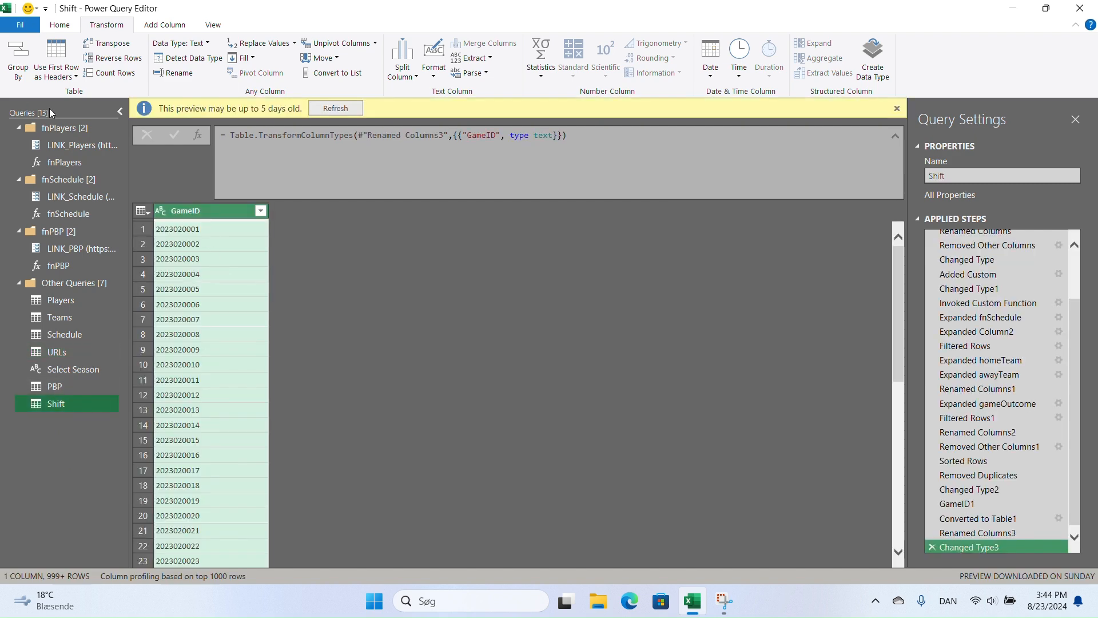
left_click(164, 24)
left_click(63, 51)
double_click(356, 227)
type("LINK_Shift")
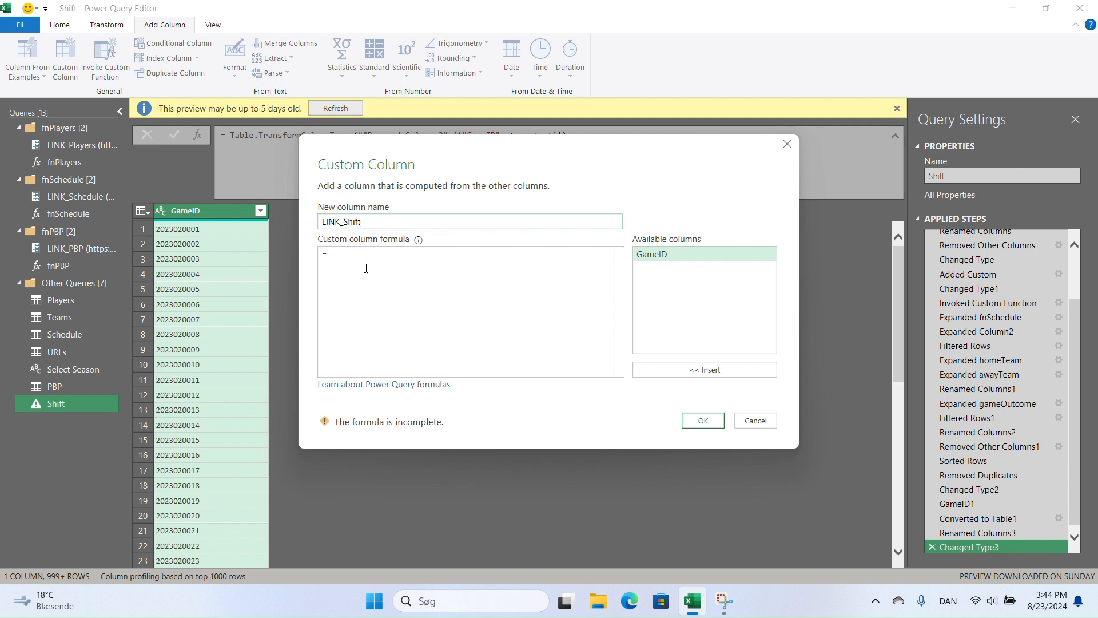
left_click(366, 268)
key("ctrl+v")
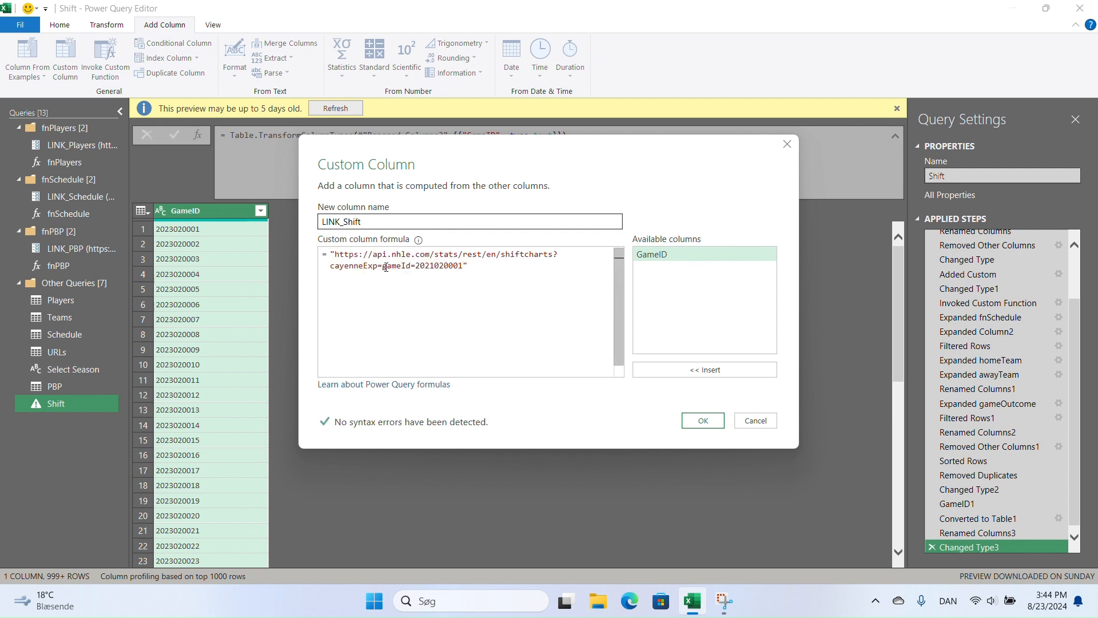
key("BackSpace")
key("BackSpace")
key("BackSpace")
key("BackSpace")
key("BackSpace")
key("BackSpace")
key("BackSpace")
key("BackSpace")
type("&")
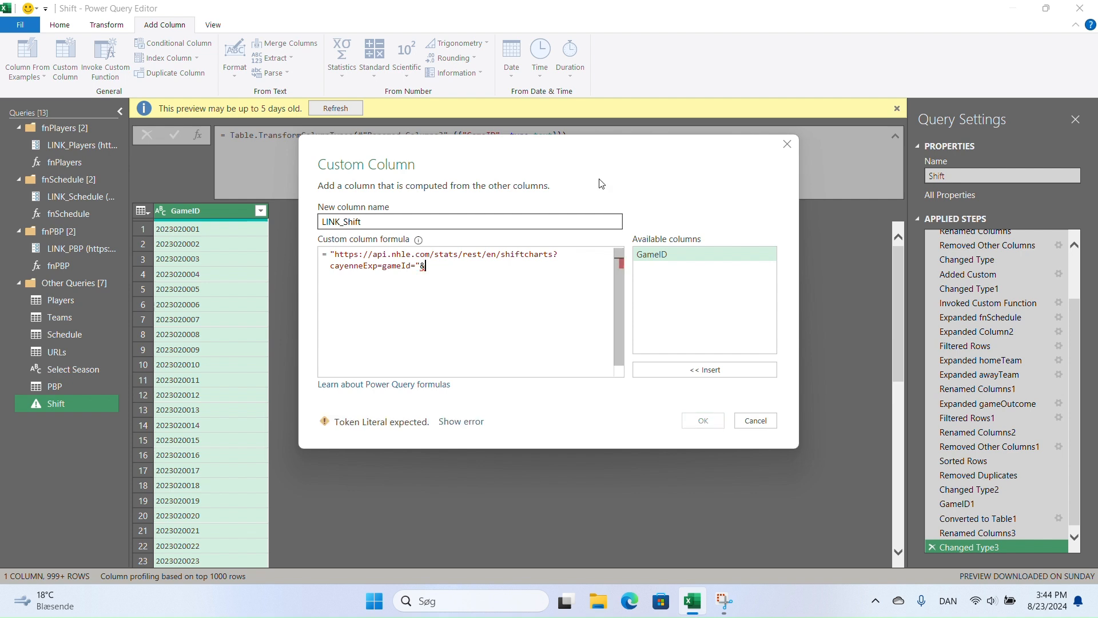
double_click(656, 257)
left_click(701, 422)
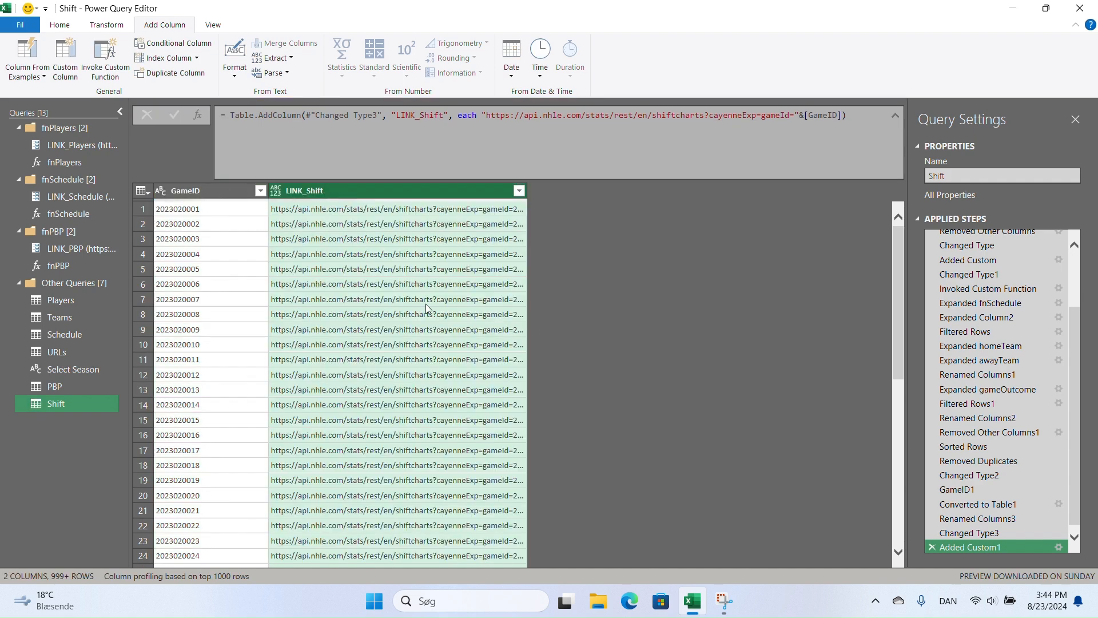
Widen the LINK_Shift column and set its data type to Text
left_click_drag(528, 195, 600, 194)
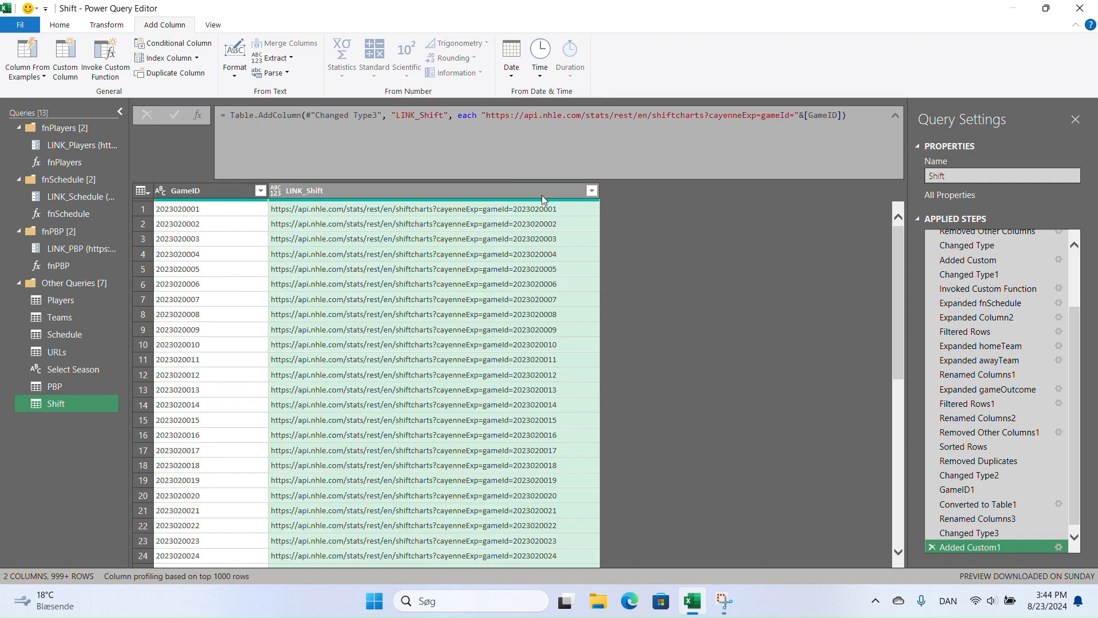
left_click(276, 190)
left_click(314, 345)
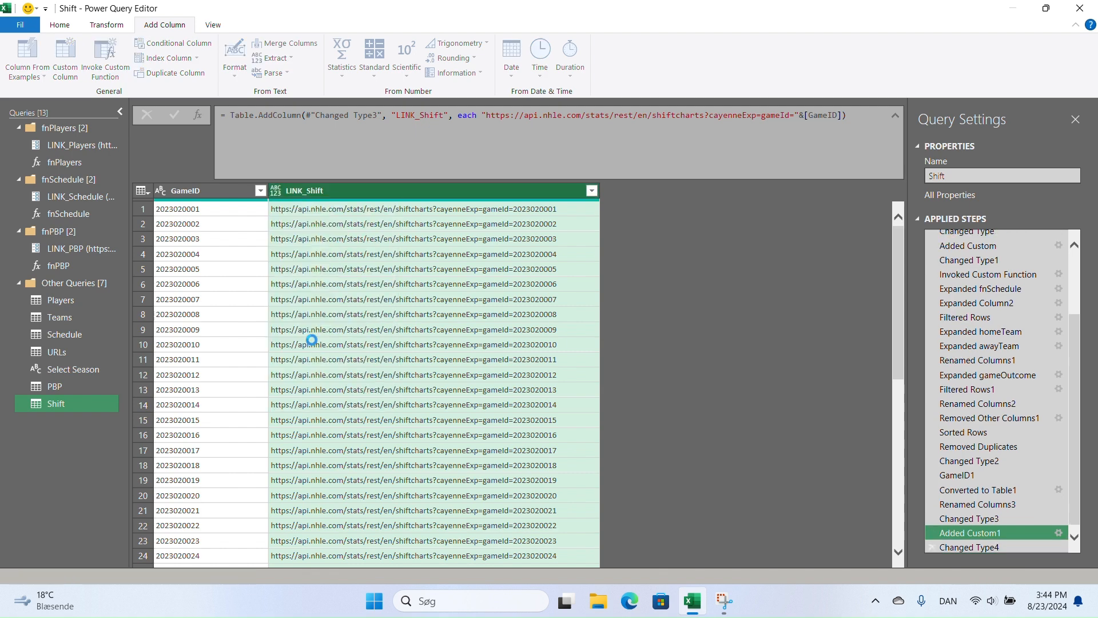
left_click(578, 209)
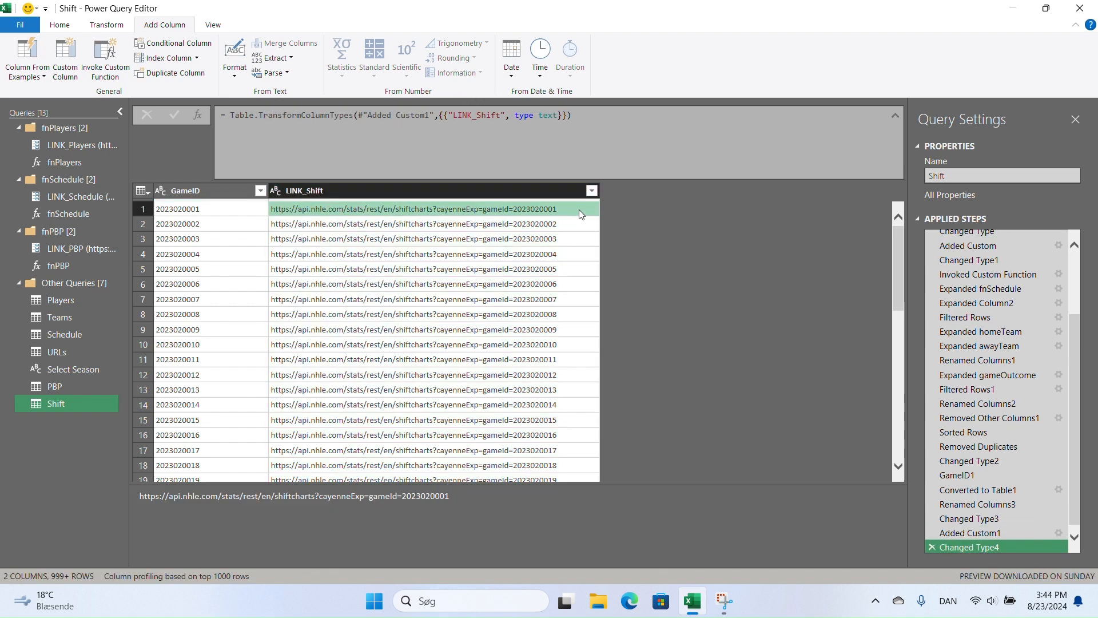
left_click_drag(461, 510, 42, 474)
key("ctrl+c")
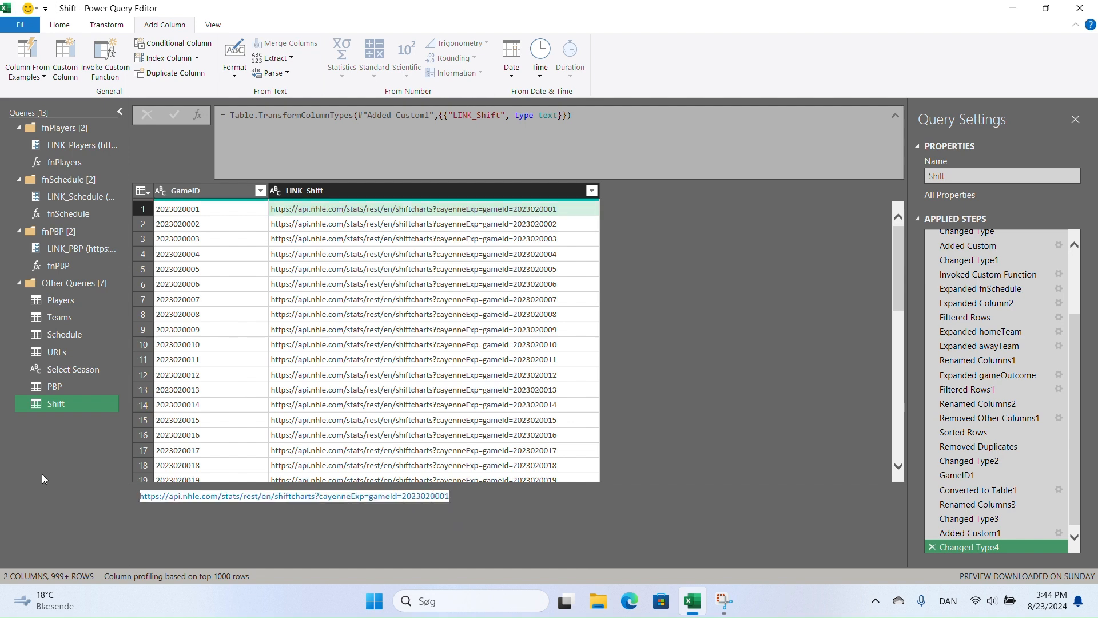
left_click(60, 25)
left_click(747, 43)
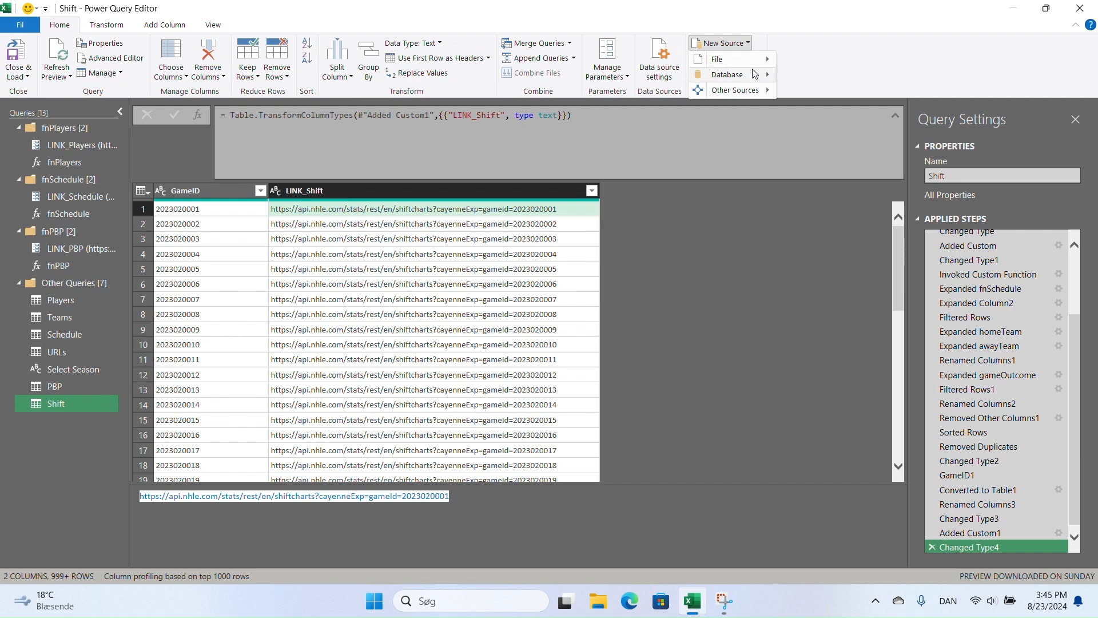
mouse_move(755, 90)
left_click(818, 100)
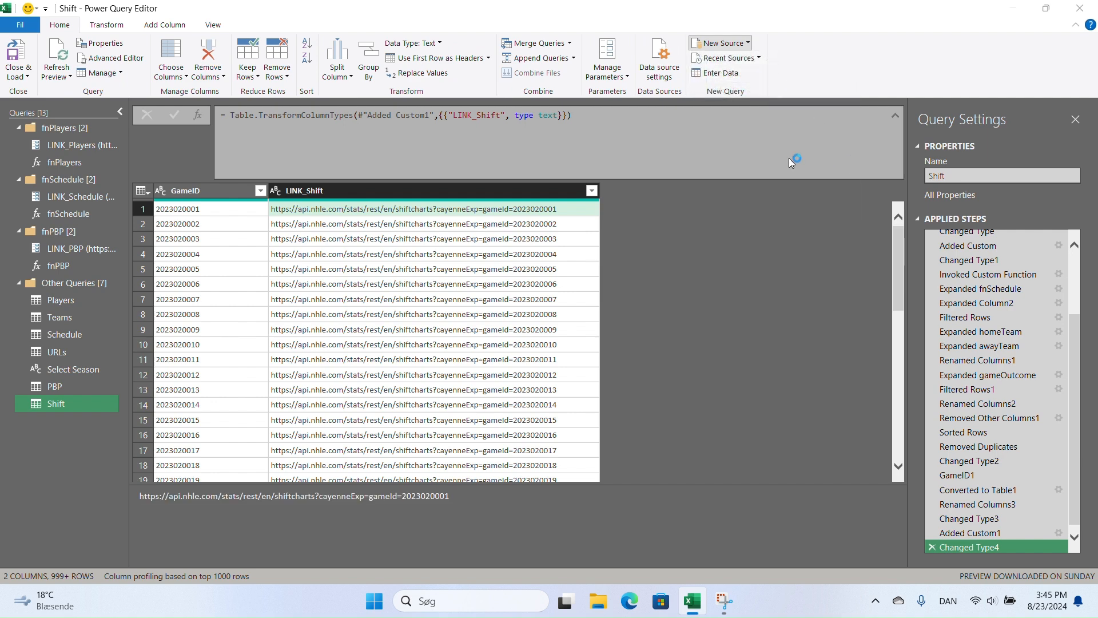
key("ctrl+v")
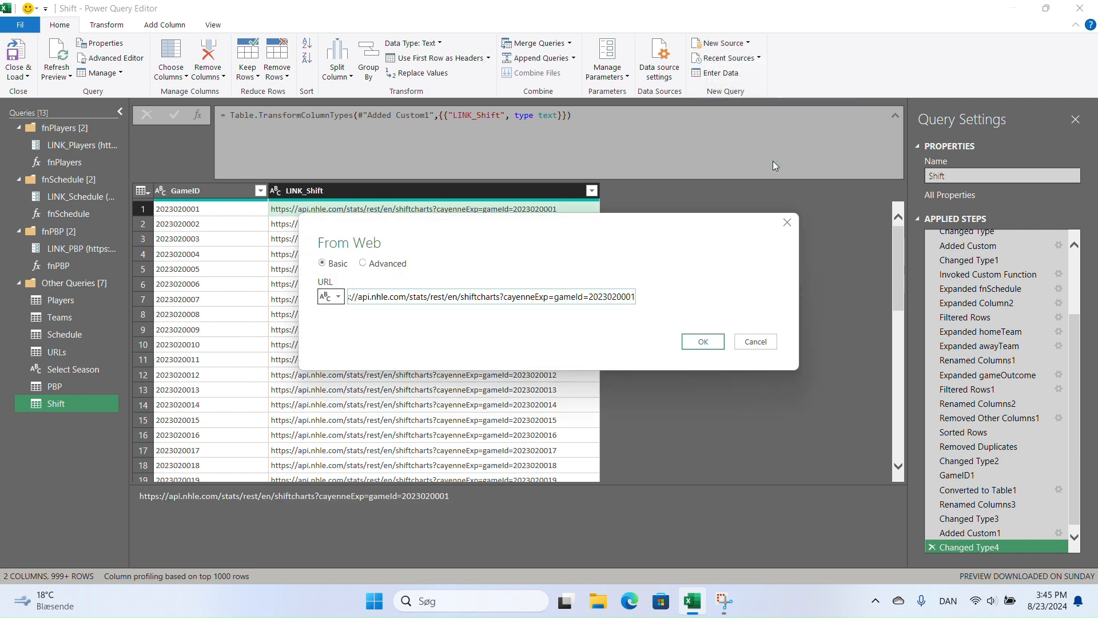
left_click(703, 342)
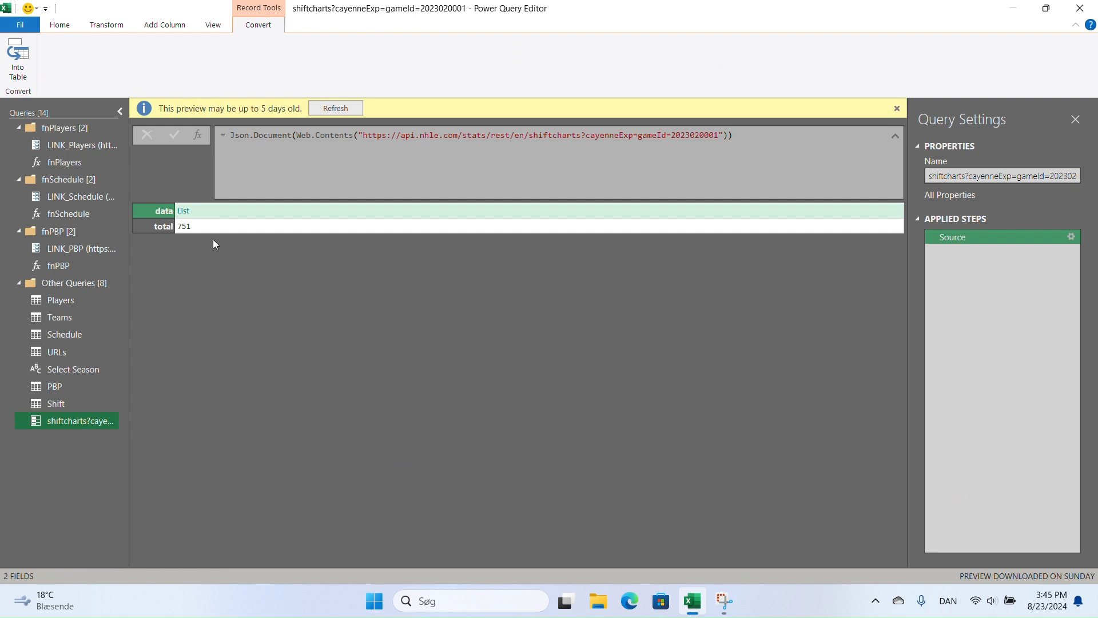
Open the data list in the shiftcharts query and convert it to a table with no delimiter
left_click(184, 211)
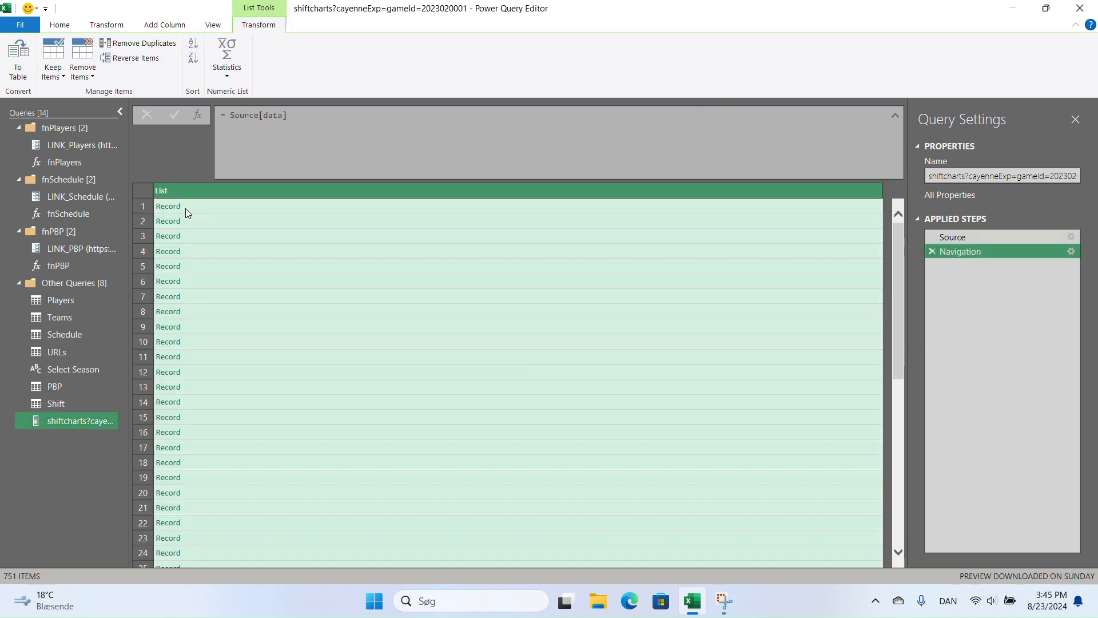
left_click(18, 57)
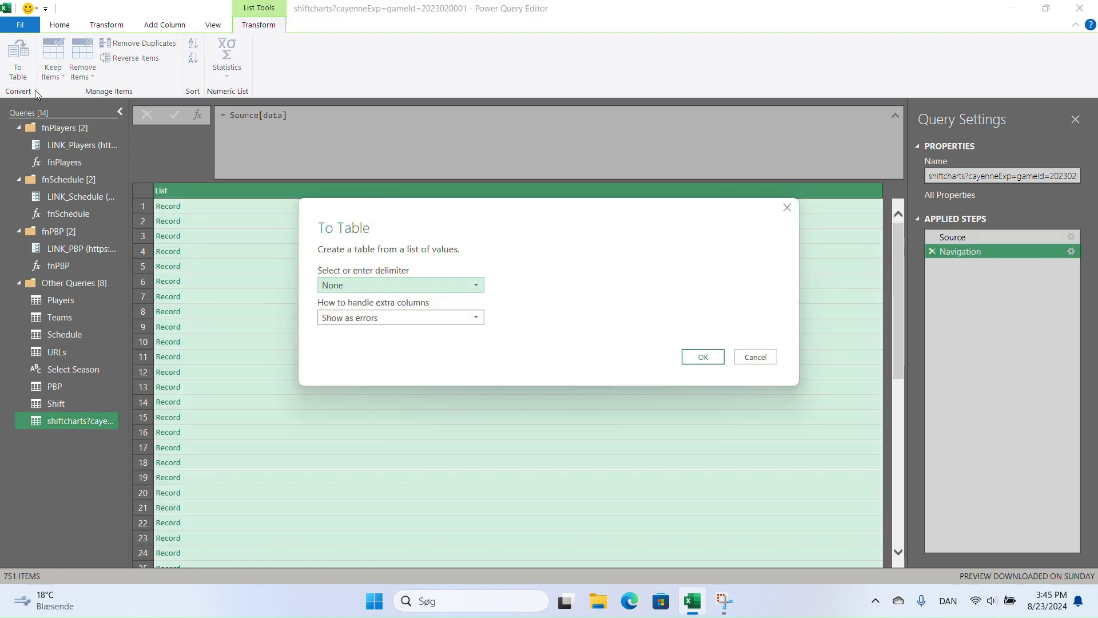
left_click(703, 356)
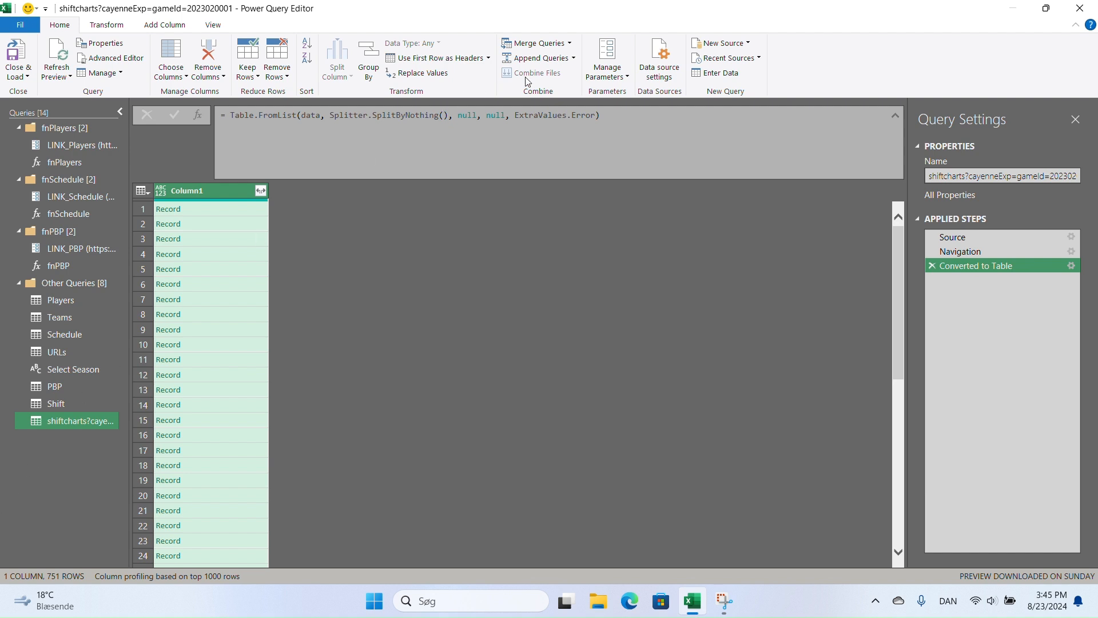
left_click(622, 80)
left_click(632, 122)
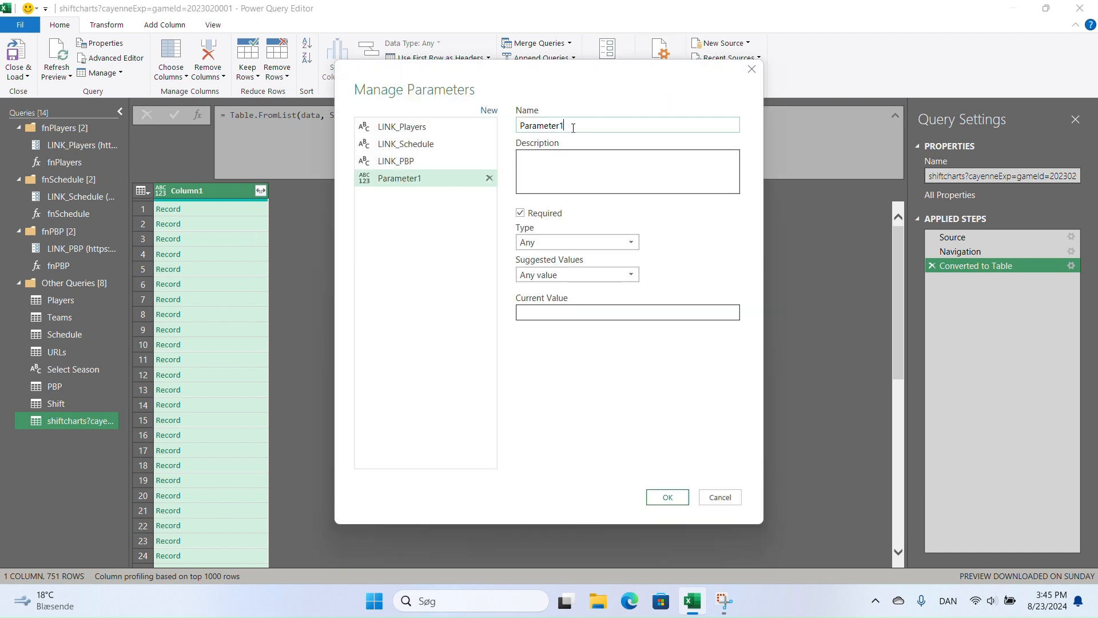
double_click(573, 128)
type("LINK_Shift")
left_click(578, 242)
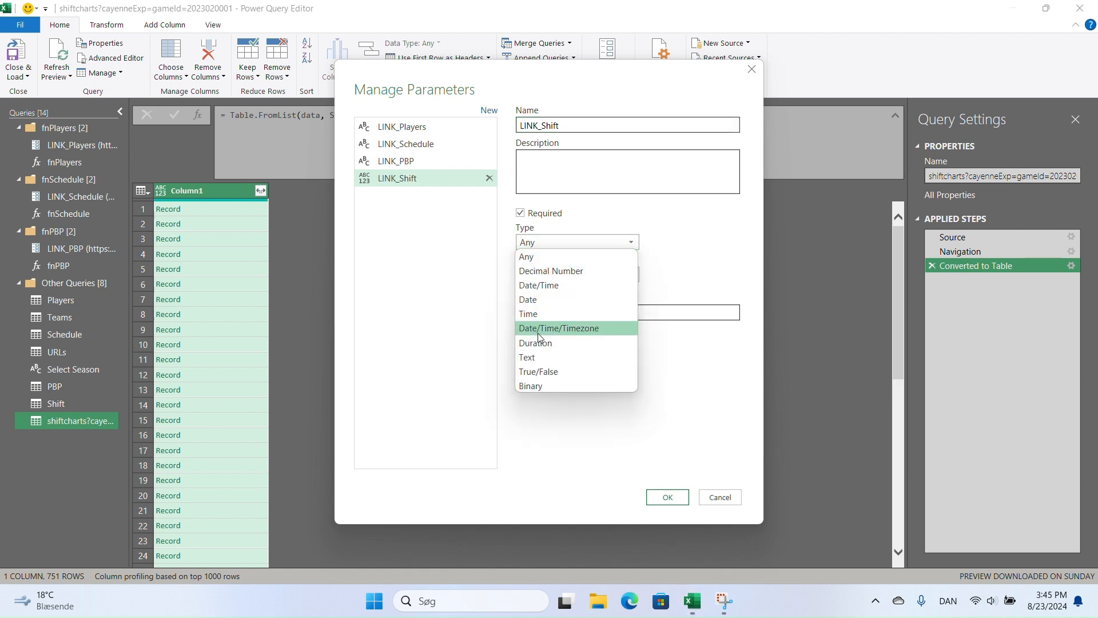
left_click(547, 357)
left_click(564, 312)
key("ctrl+v")
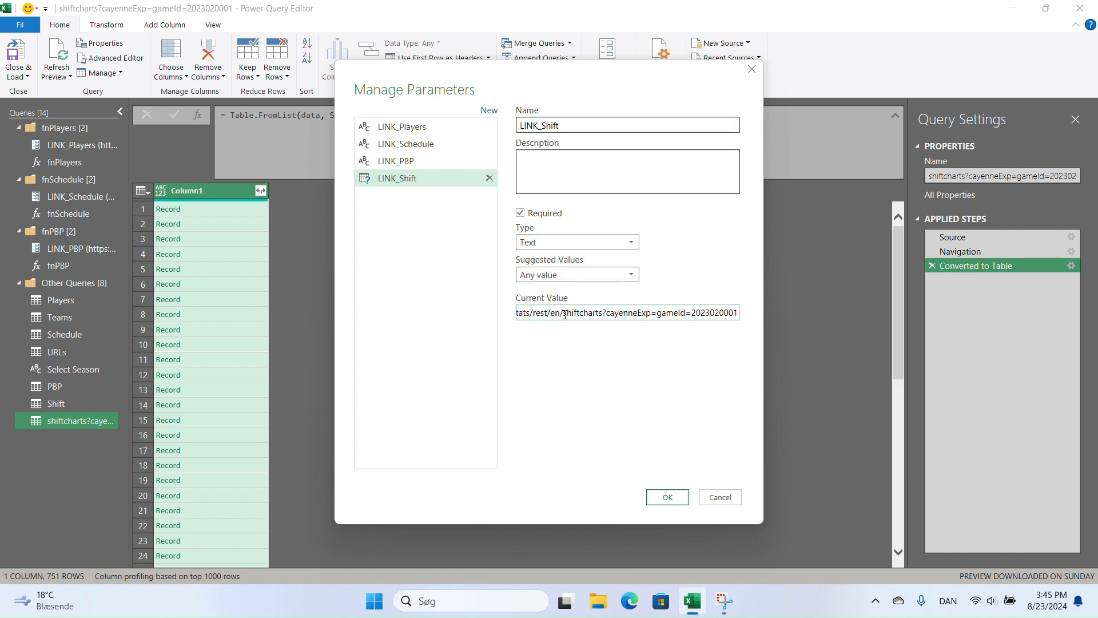
left_click(679, 497)
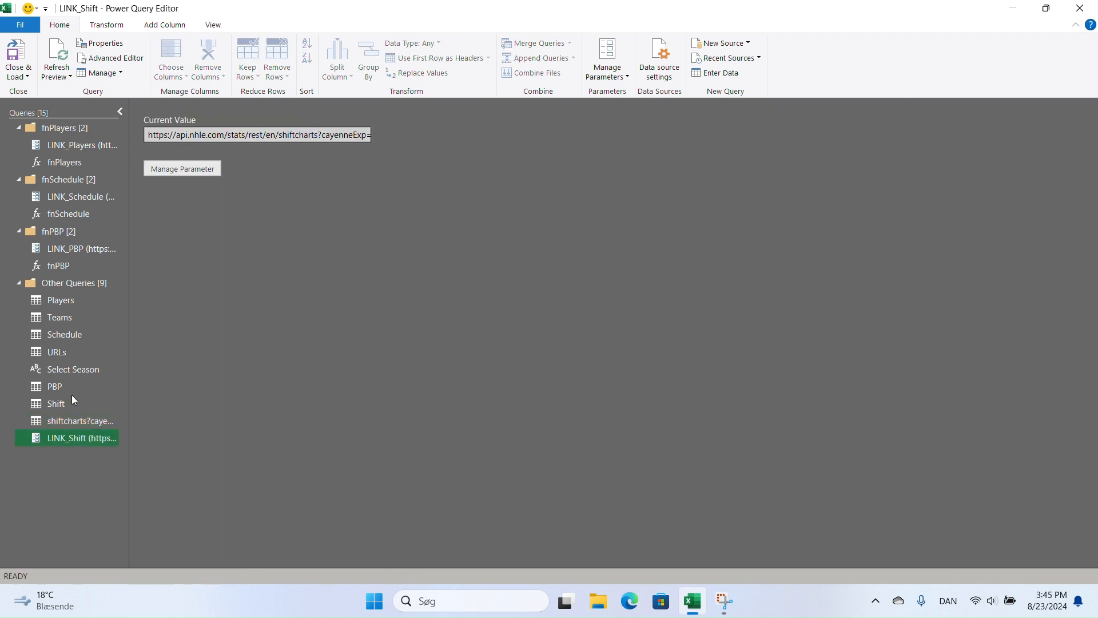
Replace the fixed URL in the shiftcharts query's Source step with the LINK_Shift parameter
left_click(51, 421)
left_click(980, 242)
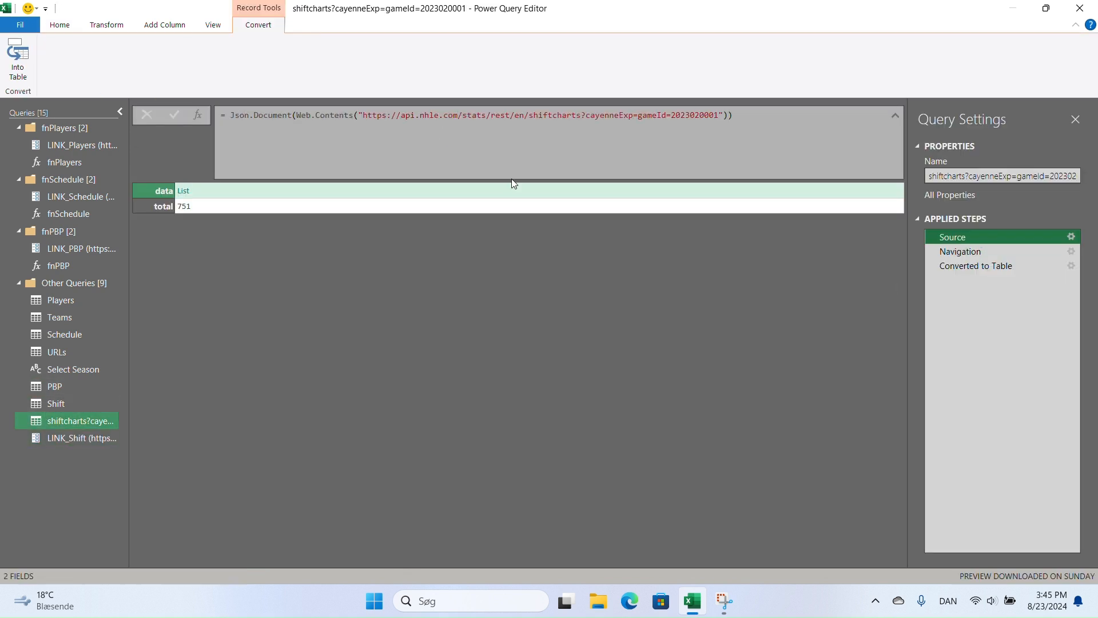
left_click_drag(723, 116, 358, 120)
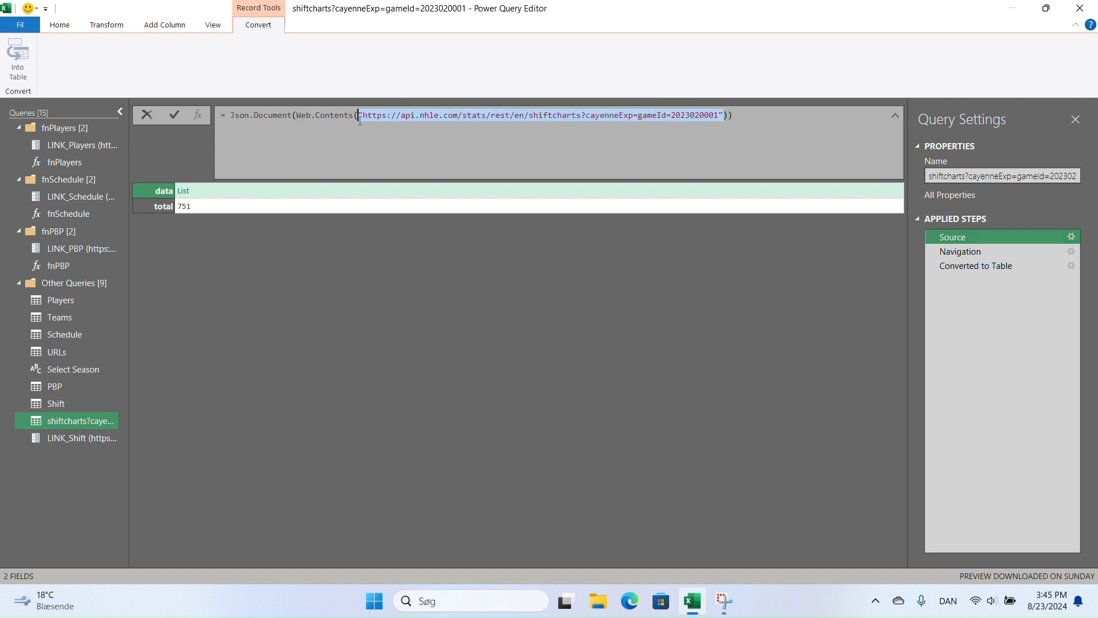
type("LINK")
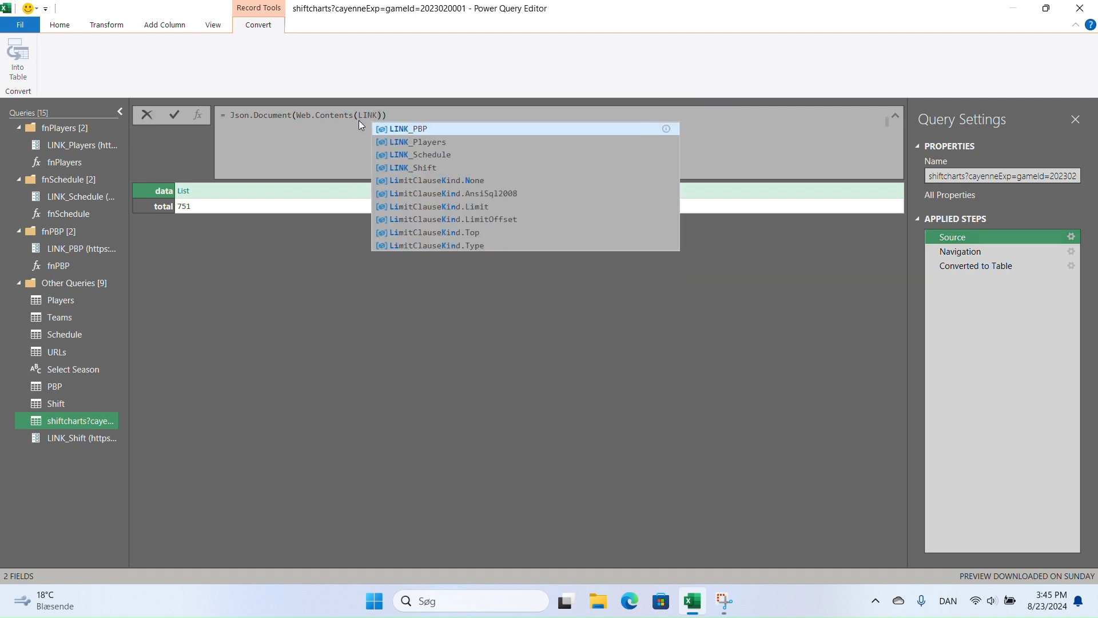
key("Down")
key("Down")
key("Down")
key("Tab")
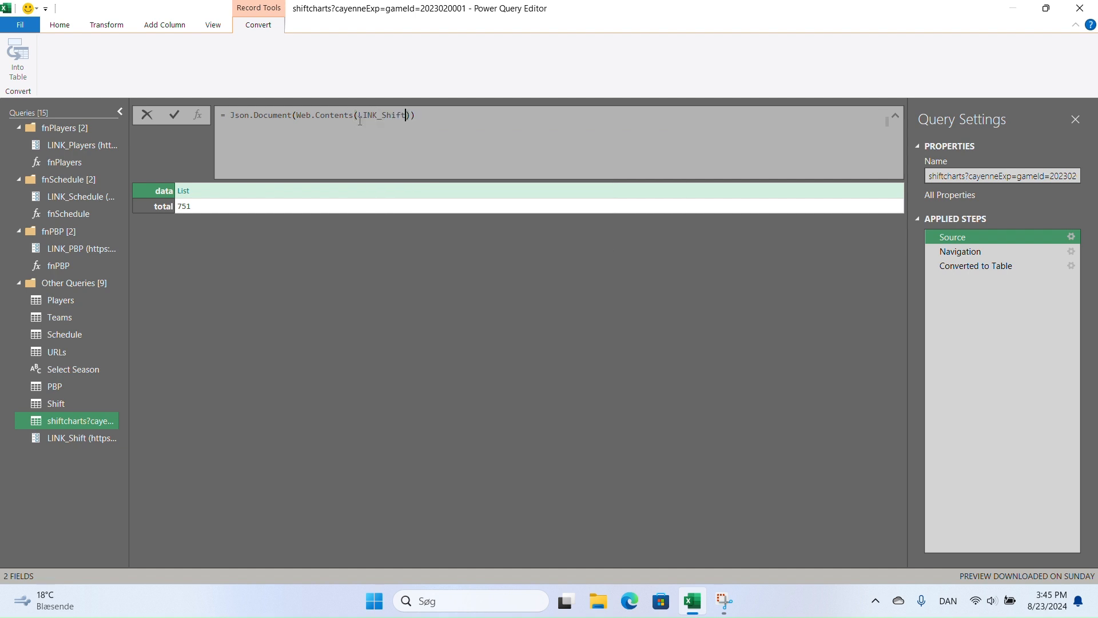
key("Return")
Create a function named fnShift from the shiftcharts query
right_click(71, 420)
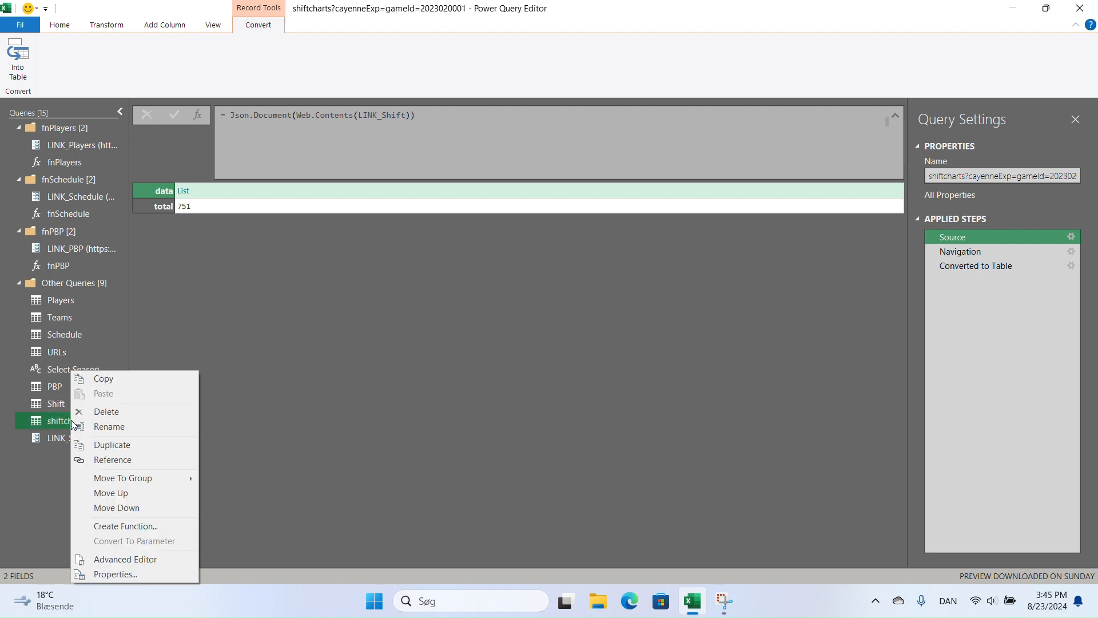
left_click(146, 527)
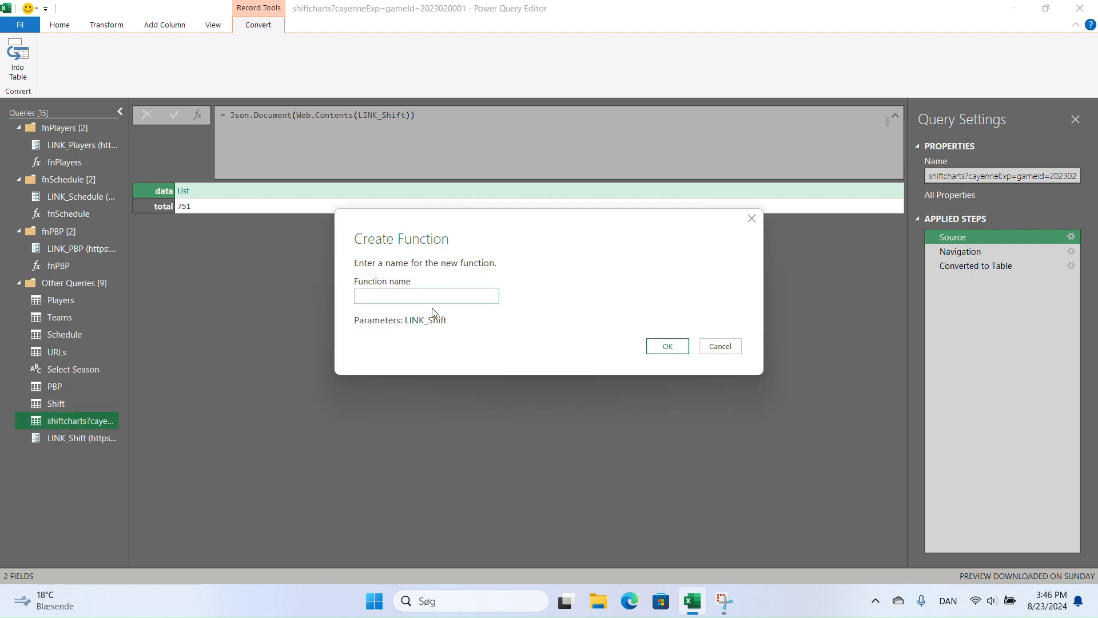
type("fnShift")
key("Return")
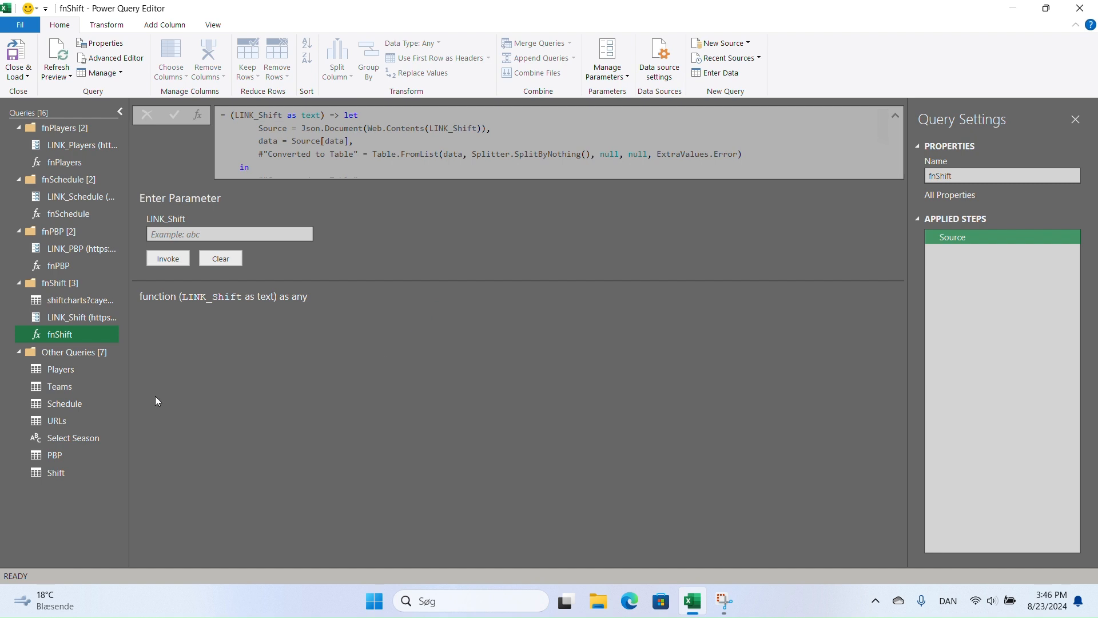
Delete the original shiftcharts query from the fnShift group
left_click(71, 300)
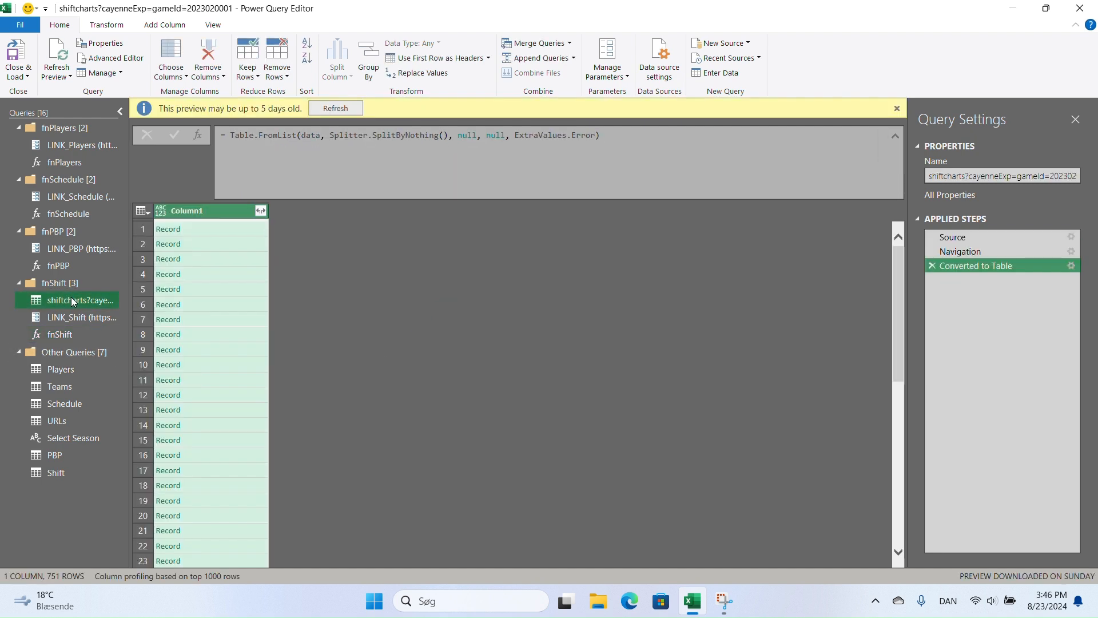
right_click(72, 300)
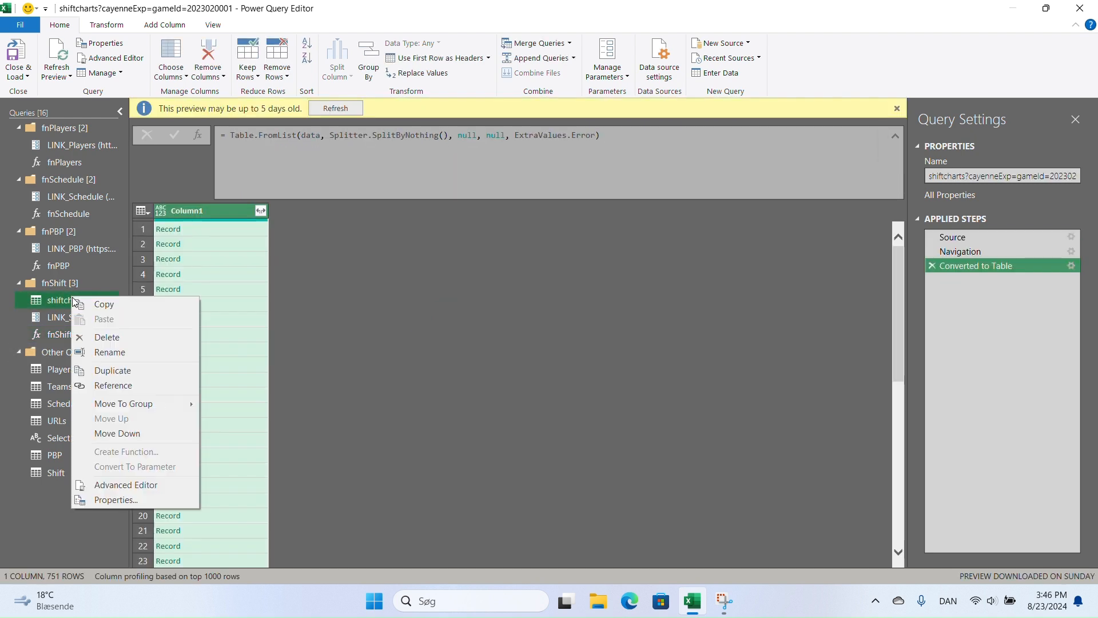
left_click(104, 338)
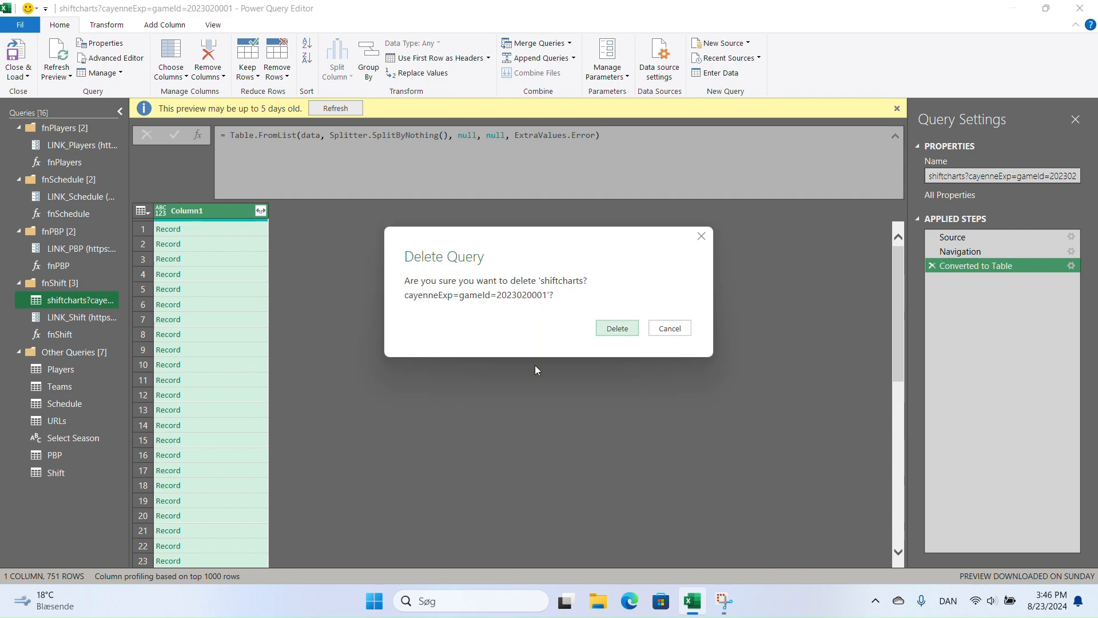
left_click(612, 326)
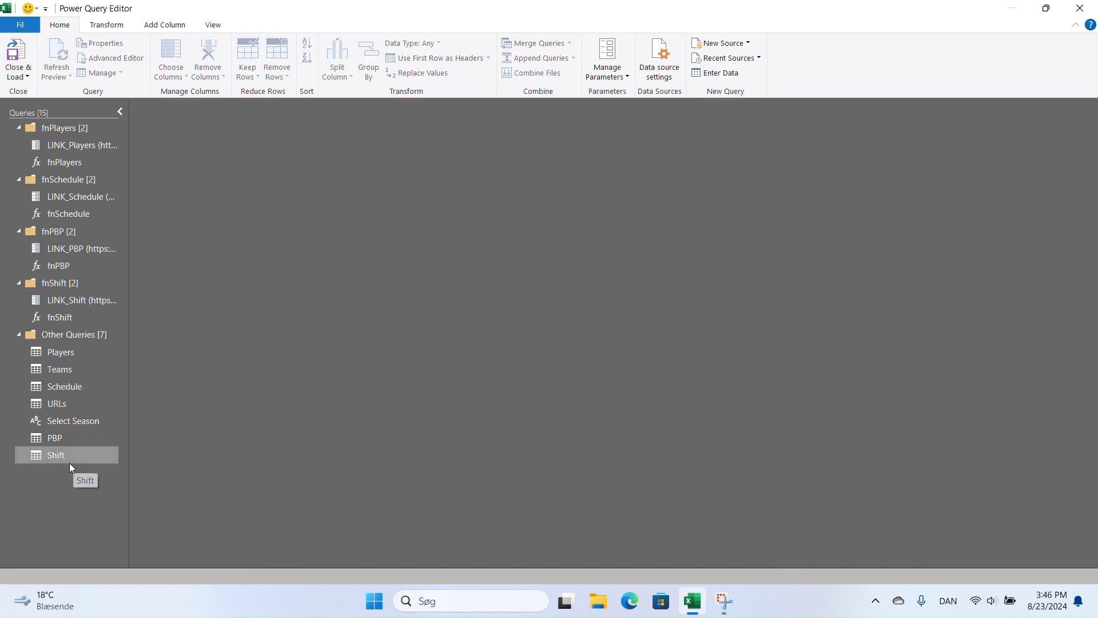
Invoke the fnShift custom function in the Shift query, using the LINK_Shift column as its parameter
left_click(70, 461)
left_click(490, 211)
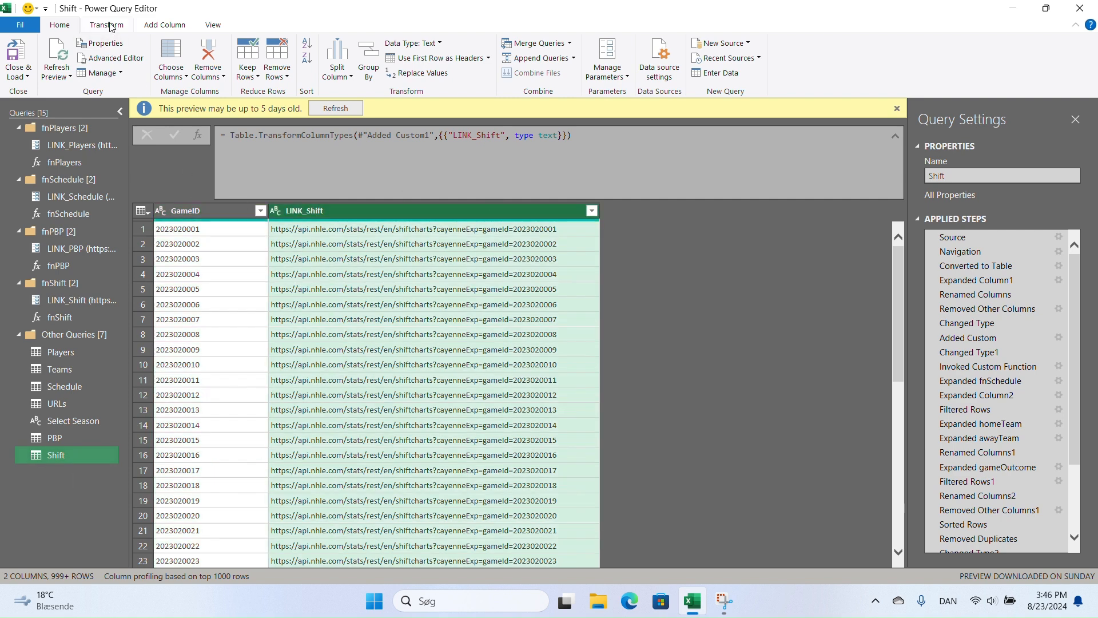
left_click(165, 25)
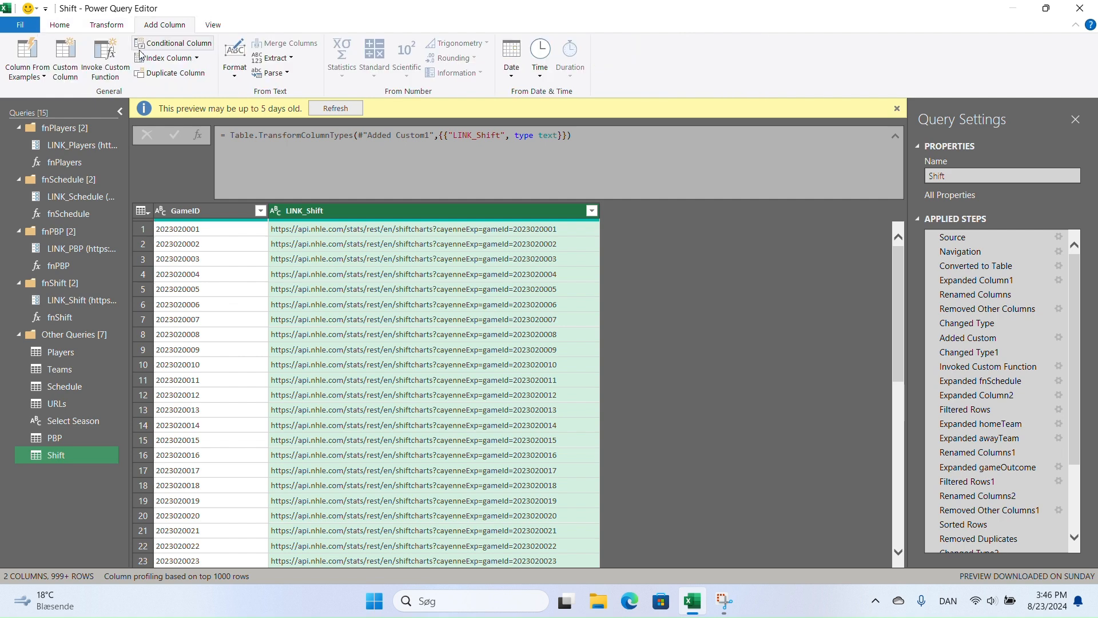
left_click(122, 60)
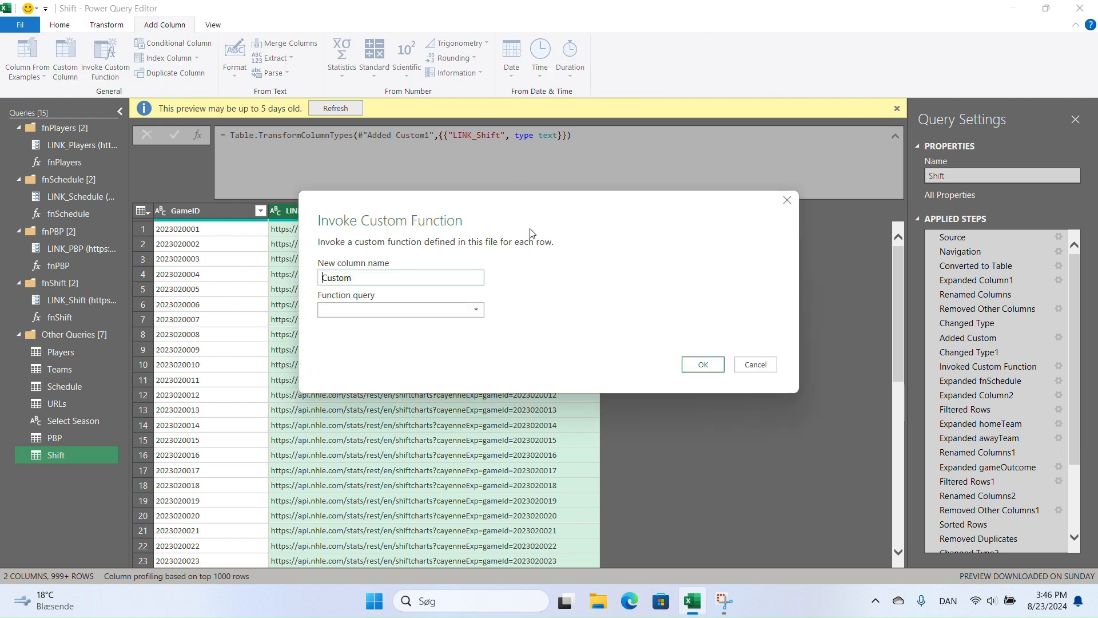
left_click(375, 310)
left_click(376, 370)
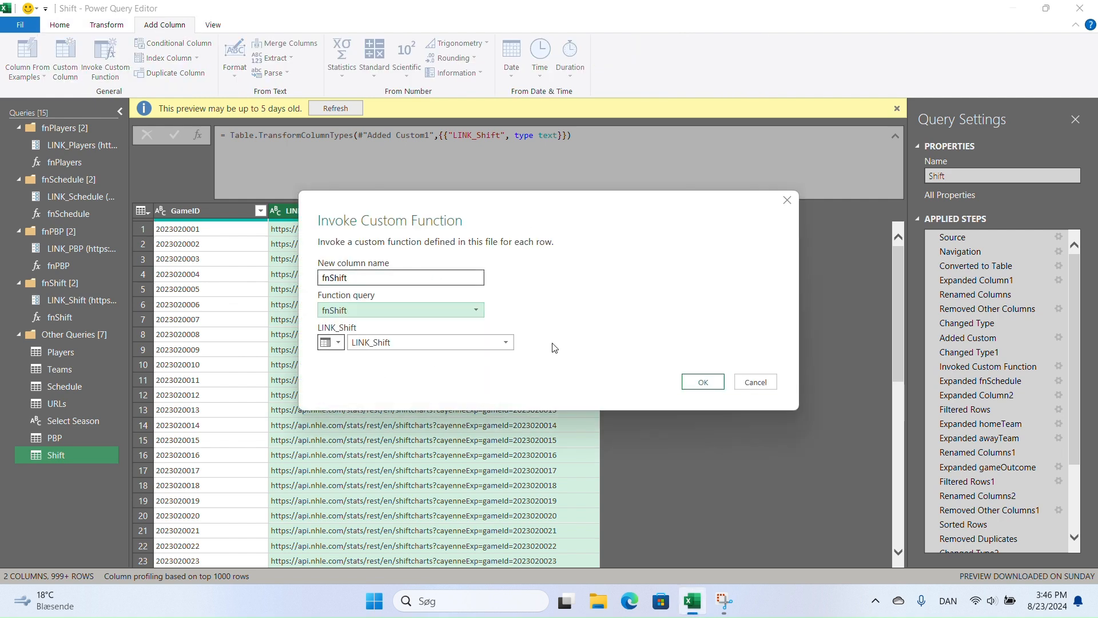
left_click(704, 382)
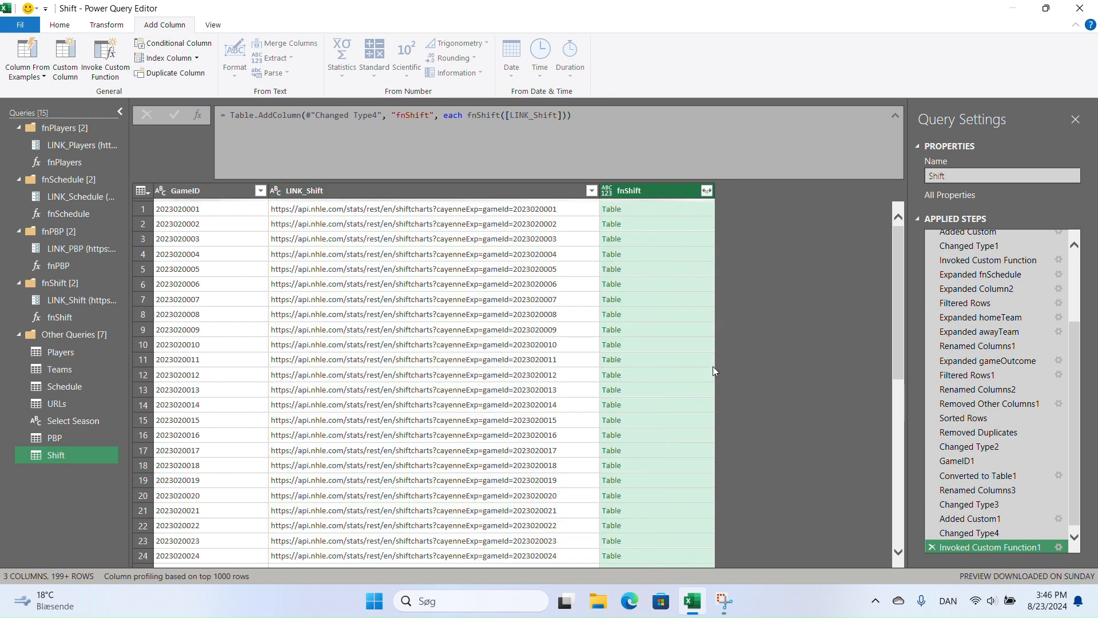
Expand the fnShift column and its Column1 records, keeping only endTime, period, playerId, shiftNumber, startTime and teamAbbrev, without the original column name as prefix
left_click(707, 190)
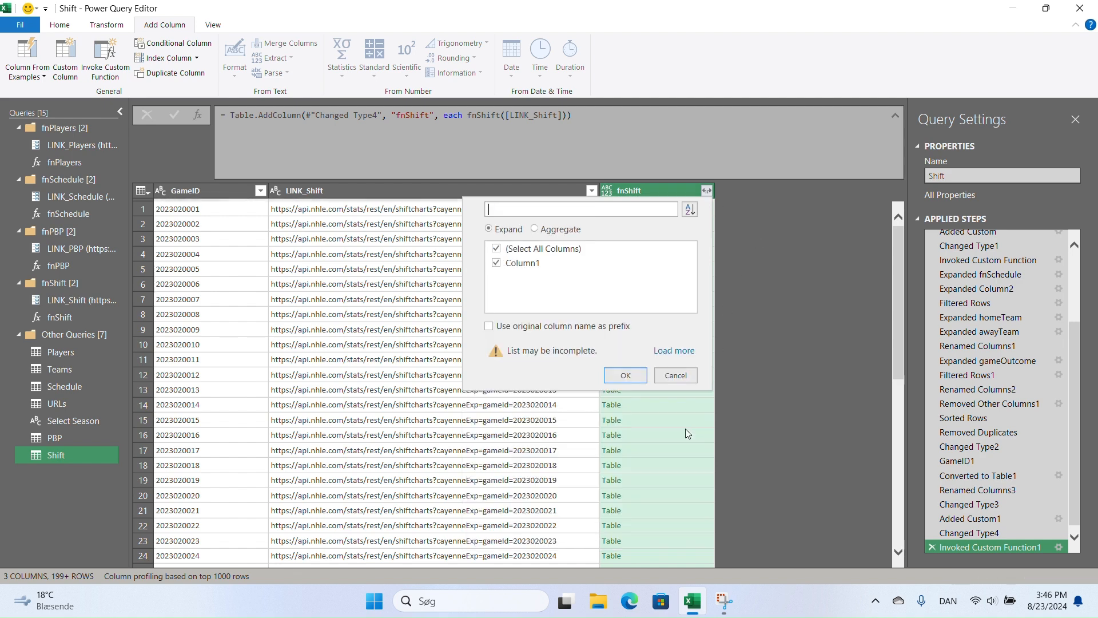
left_click(627, 373)
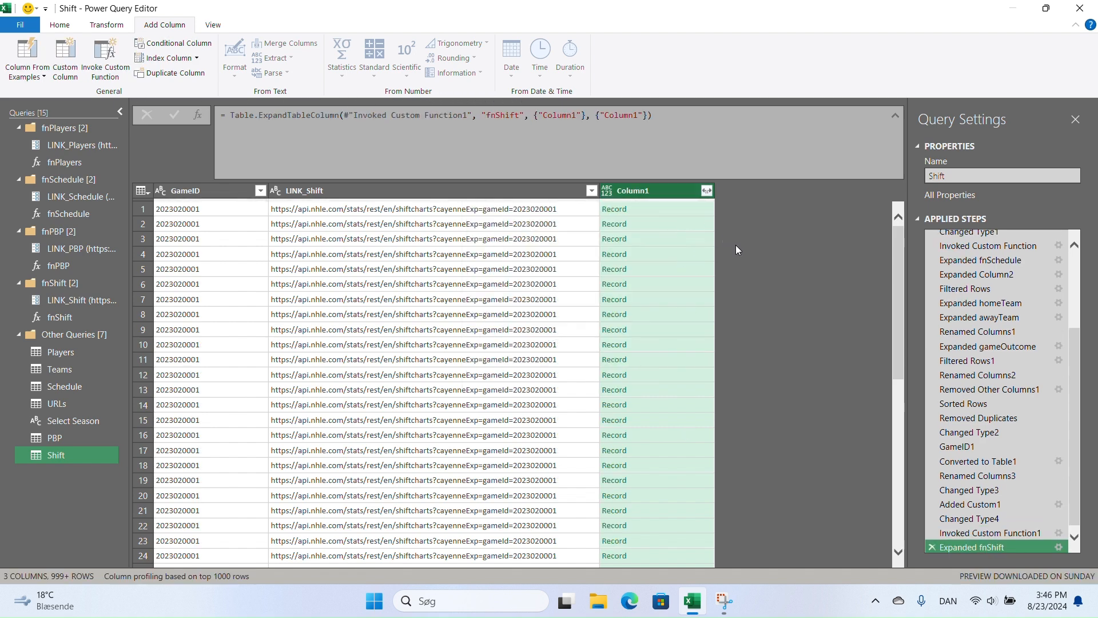
left_click(708, 191)
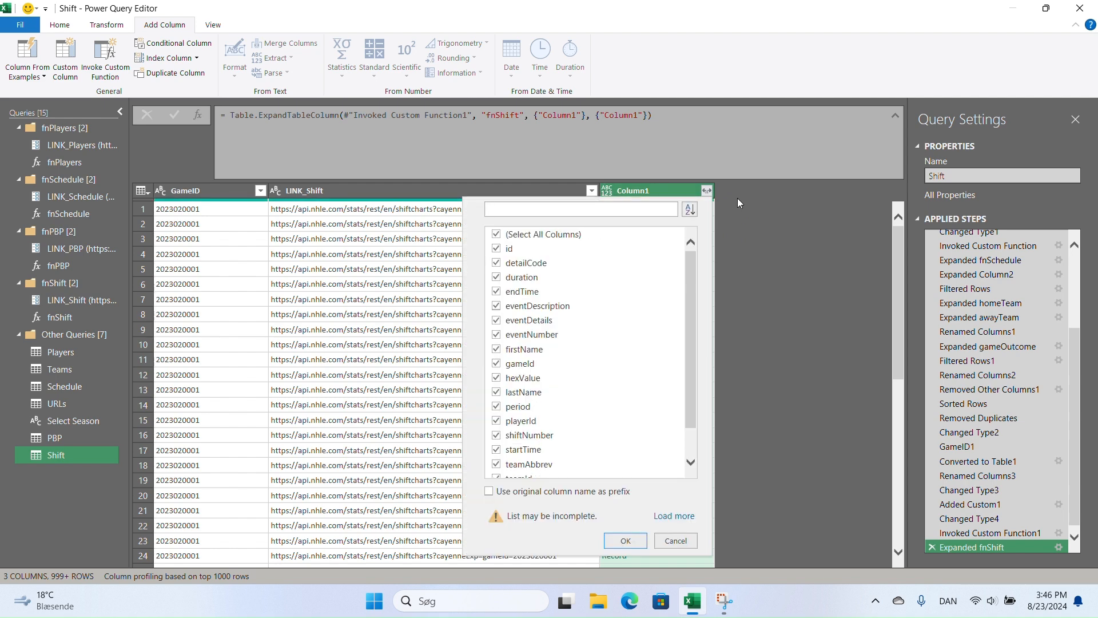
left_click(674, 515)
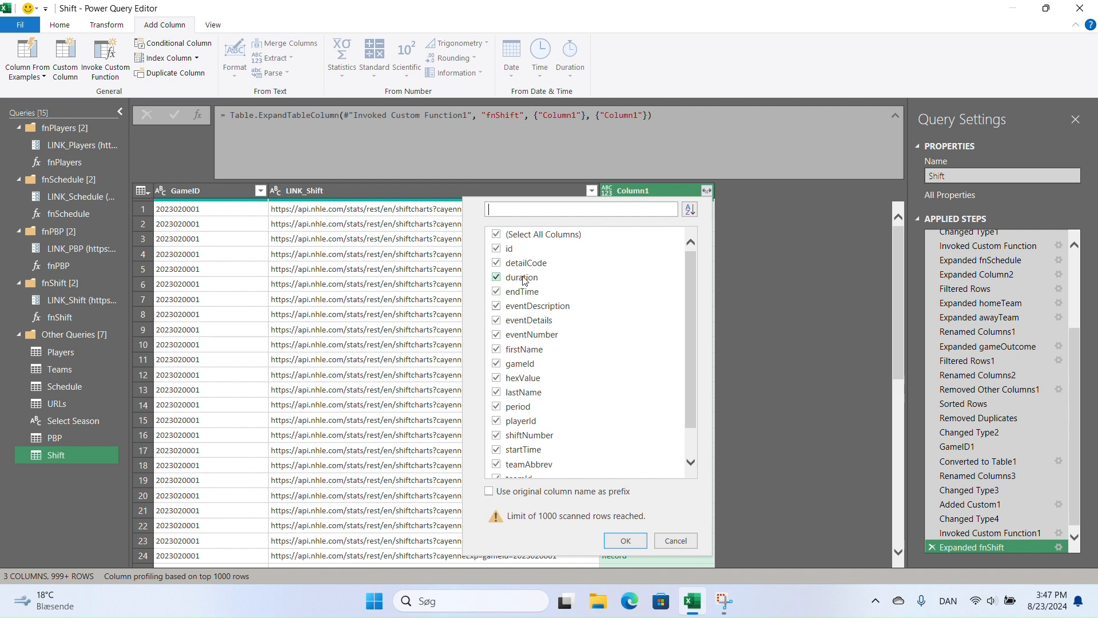
left_click(496, 235)
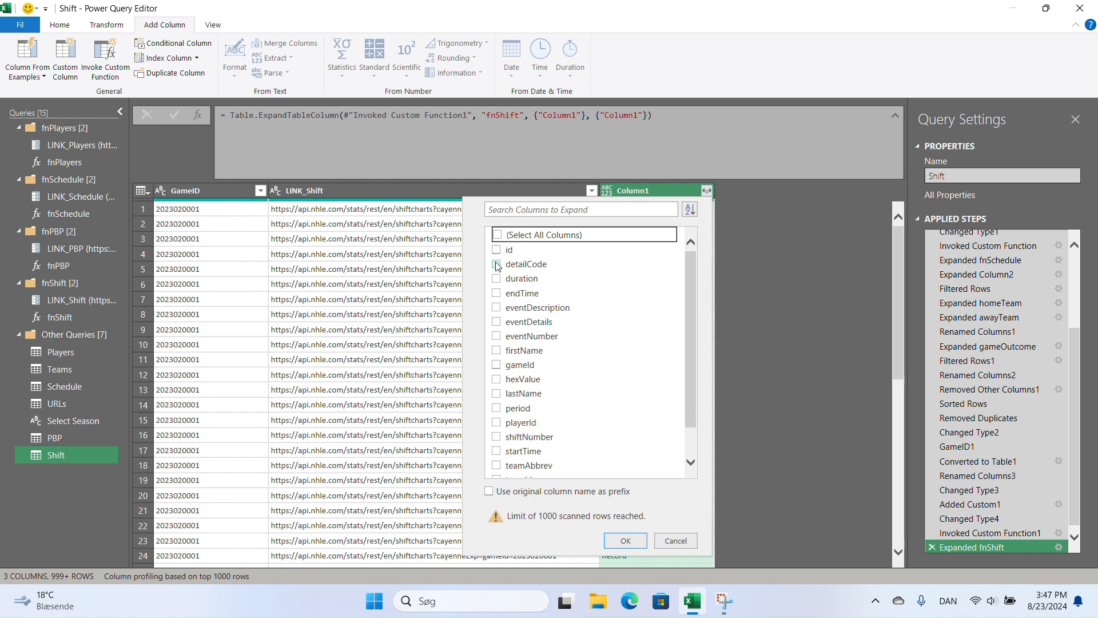
left_click(497, 292)
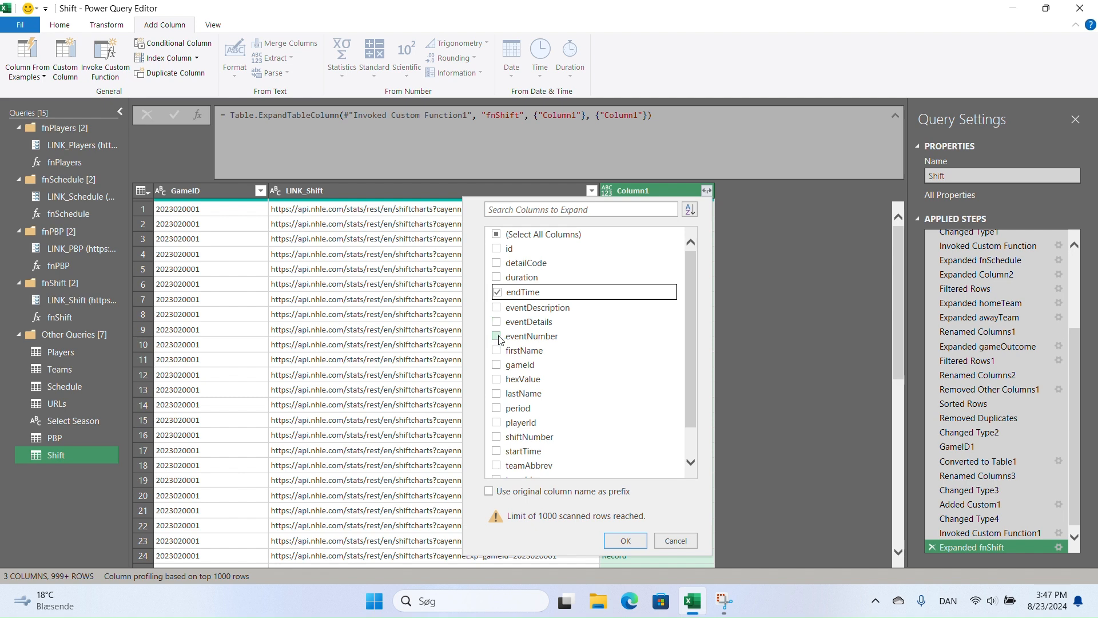
left_click(496, 366)
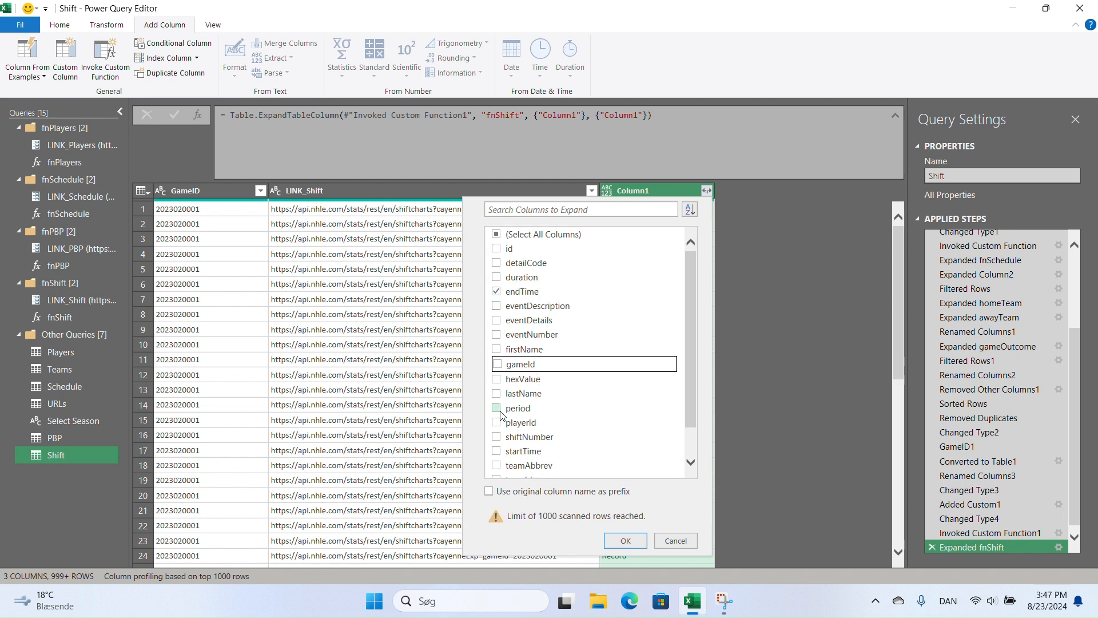
left_click(498, 409)
left_click(497, 422)
left_click(497, 437)
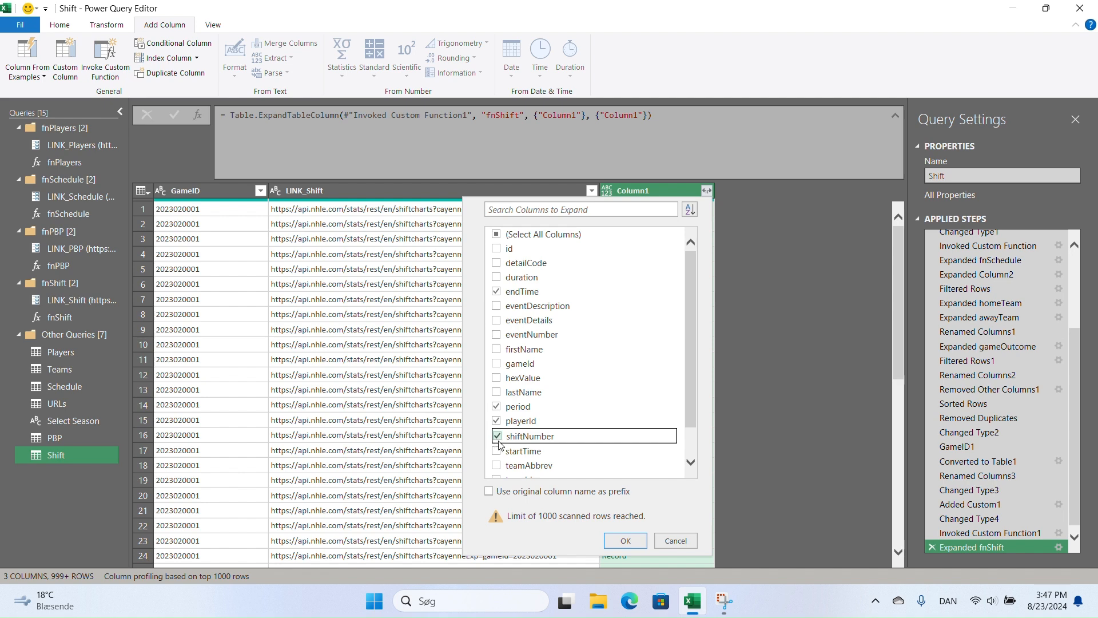
left_click(497, 451)
left_click(496, 465)
scroll(616, 375, "down", 2)
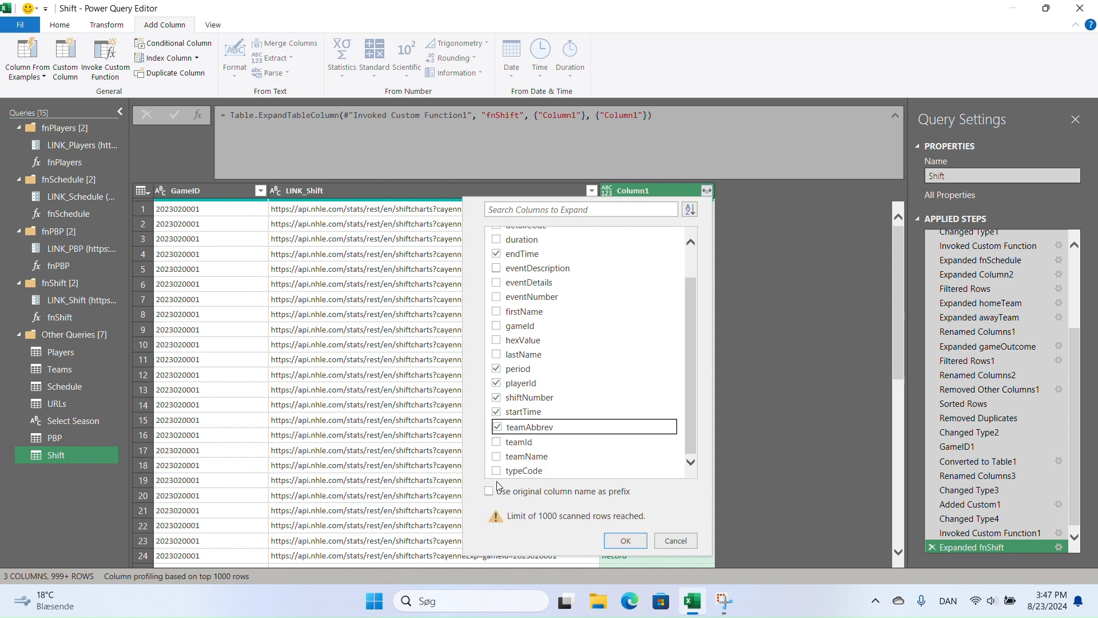
left_click(631, 541)
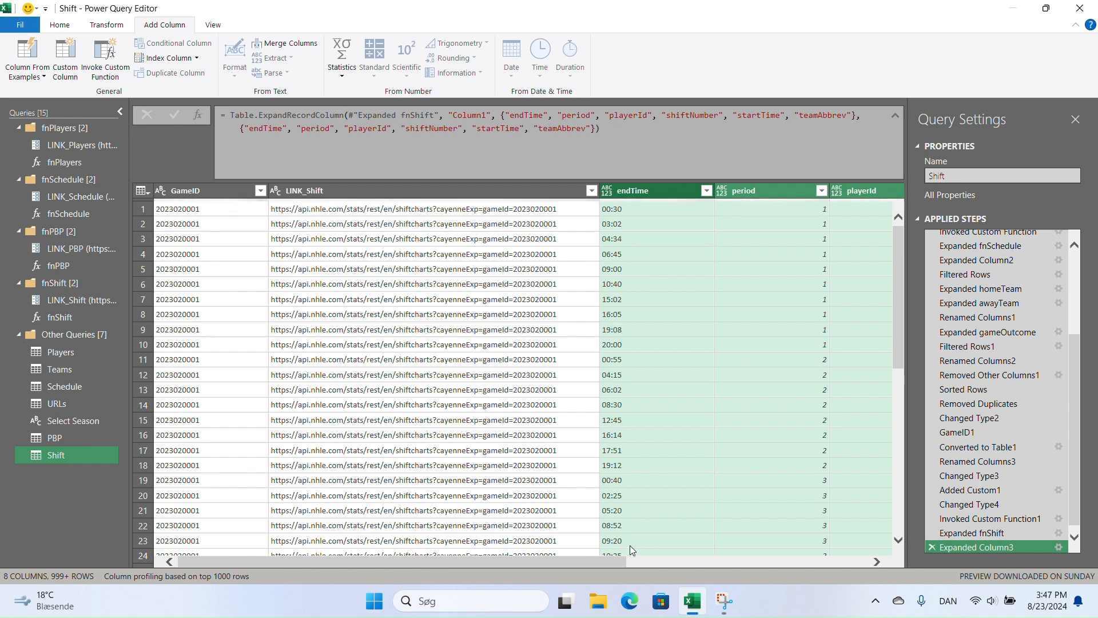
Detect the data types automatically for all columns of the Shift query
left_click_drag(531, 561, 805, 572)
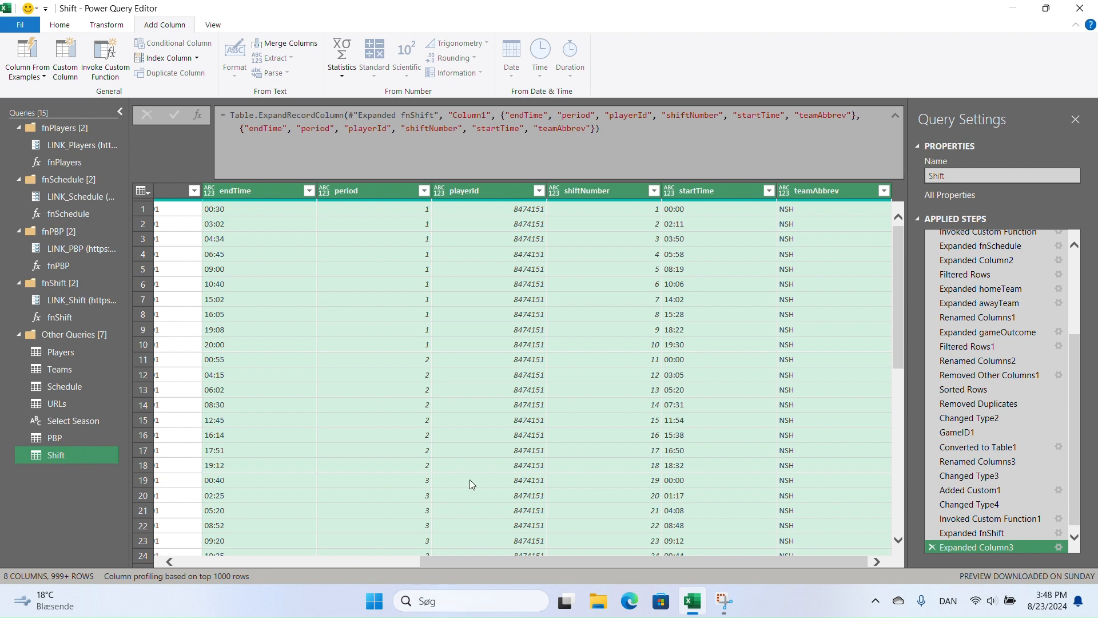
left_click(401, 425)
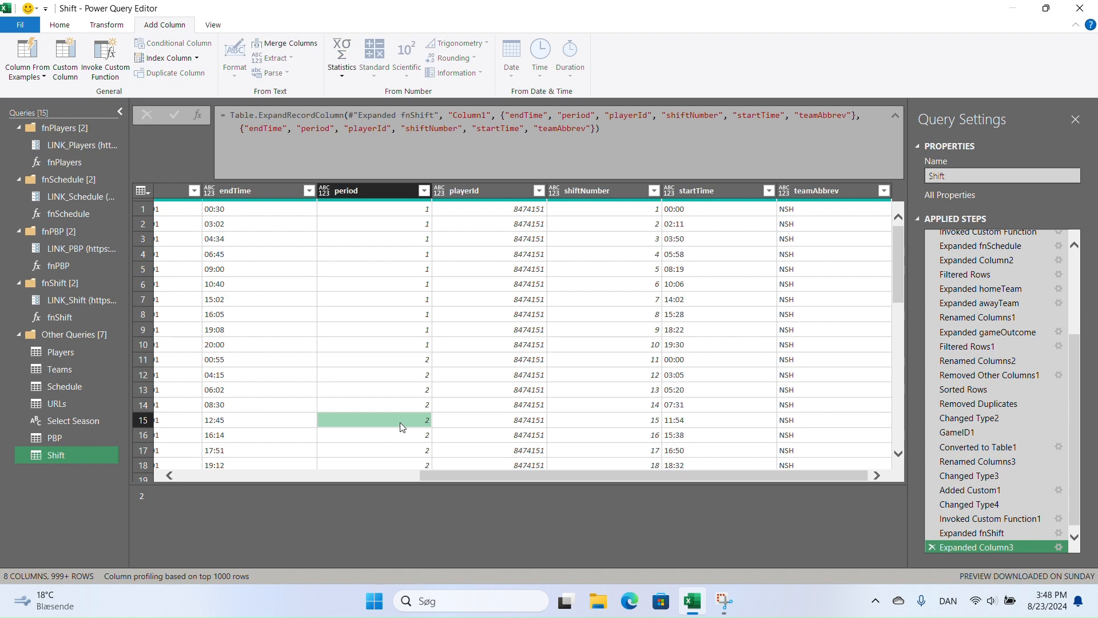
left_click(402, 425)
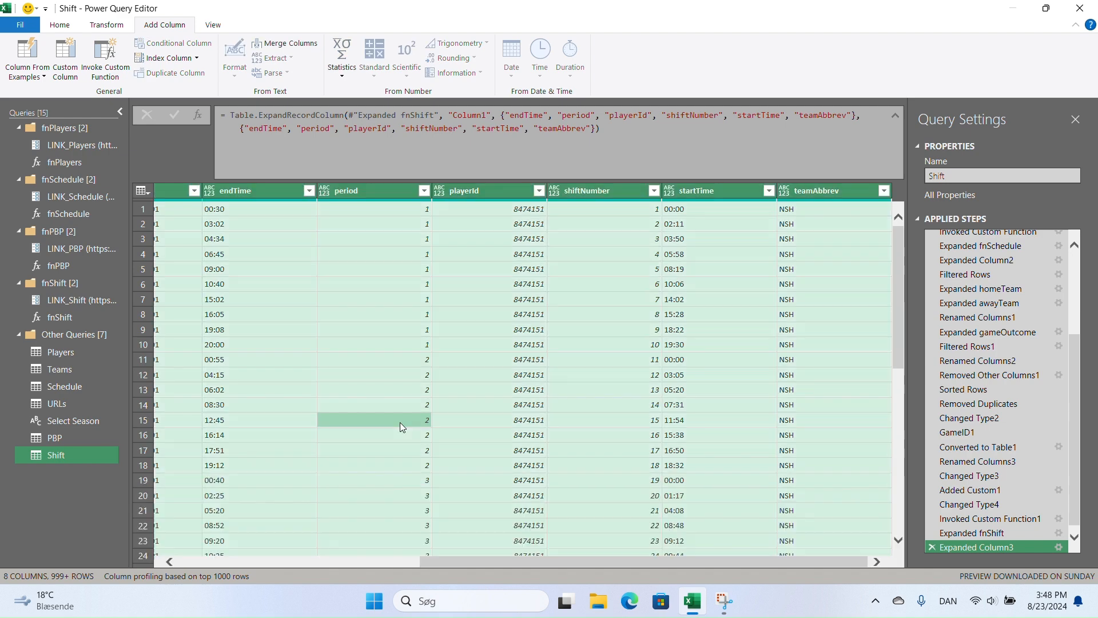
left_click(59, 25)
left_click(118, 25)
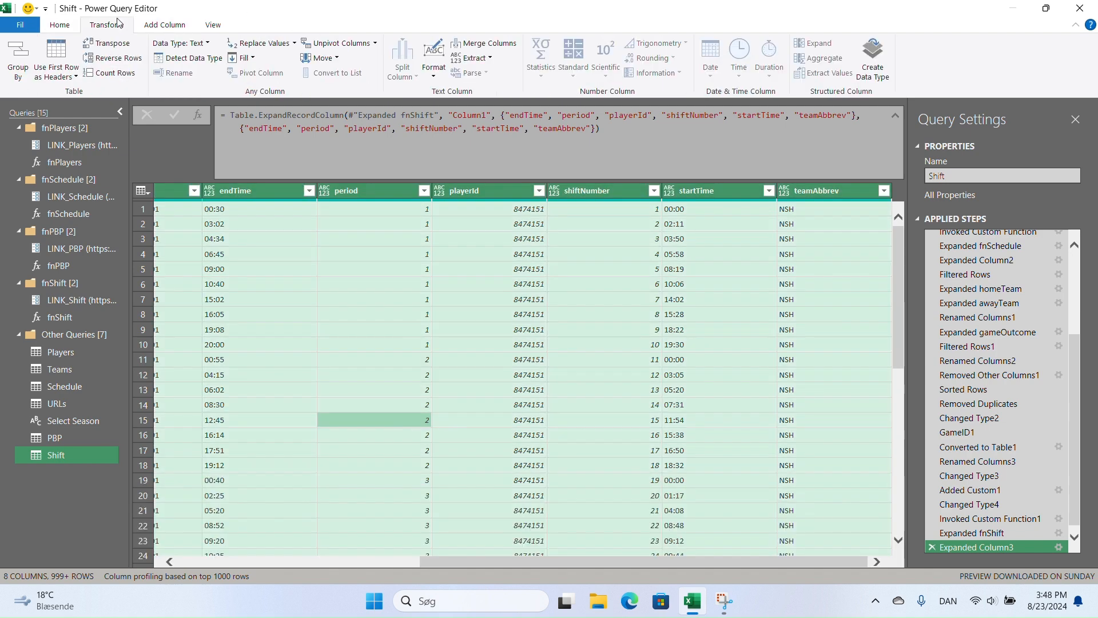
left_click(187, 56)
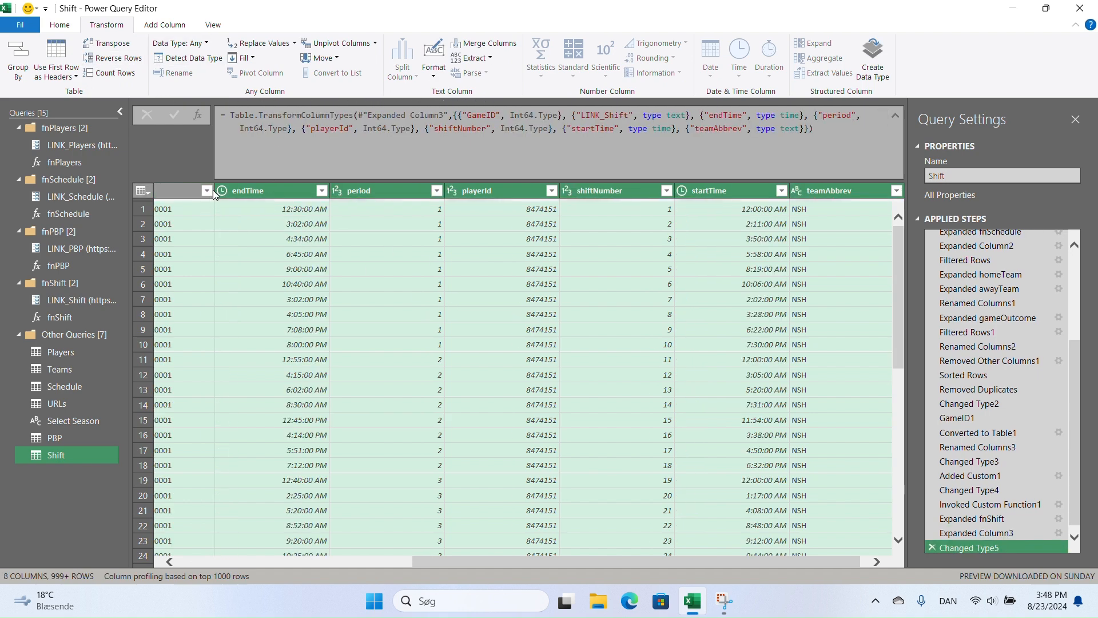
Change the endTime and startTime columns to the Text type, replacing the current conversion for each
left_click(223, 193)
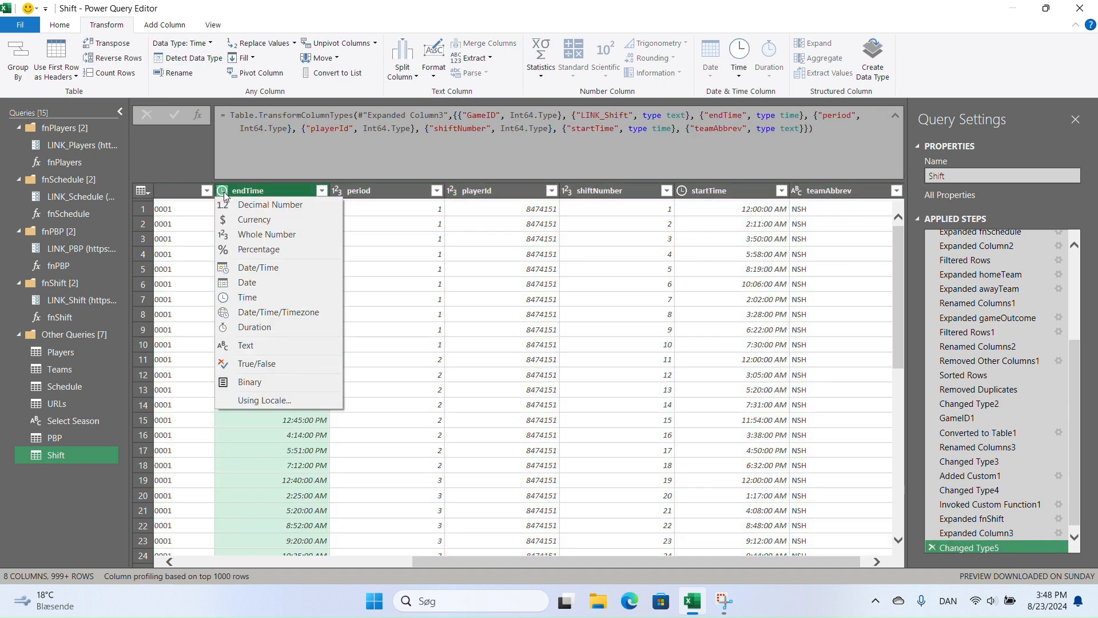
left_click(250, 344)
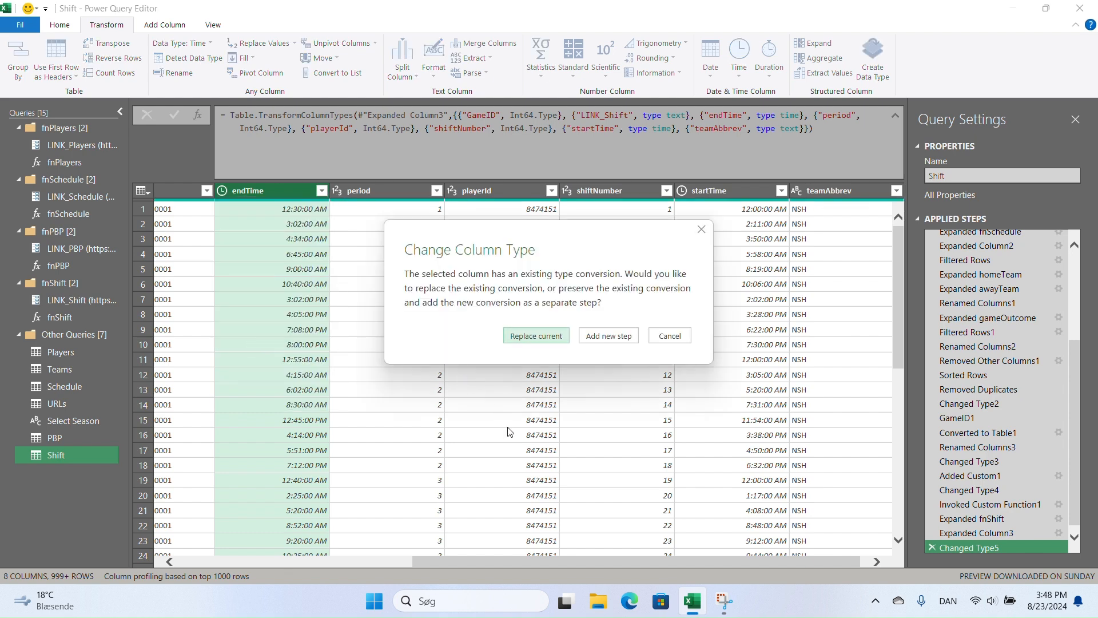
left_click(549, 343)
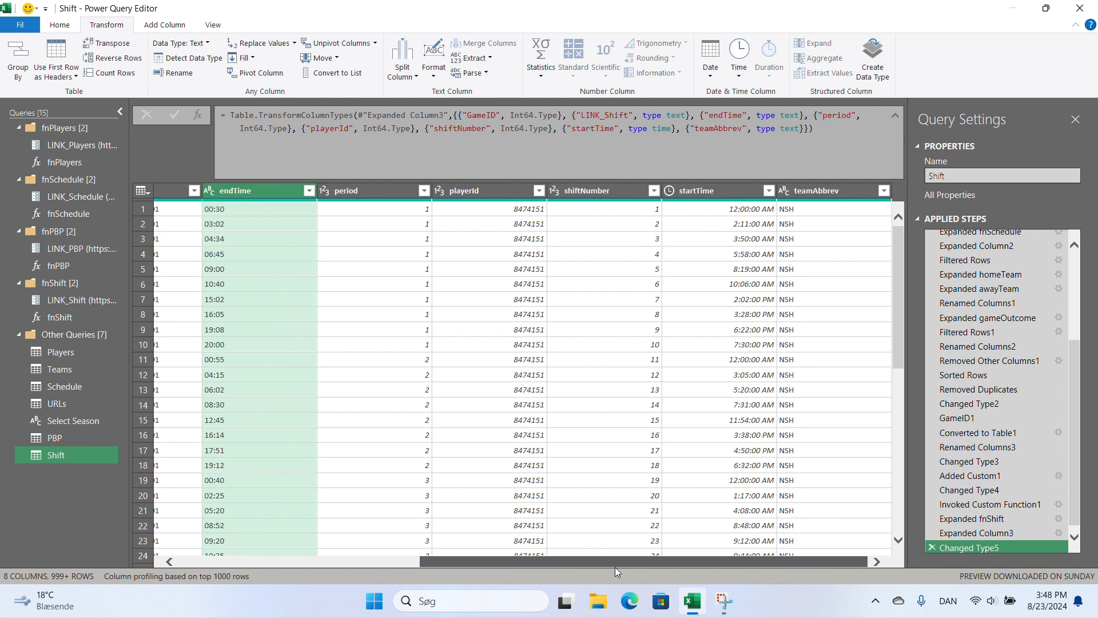
left_click(670, 191)
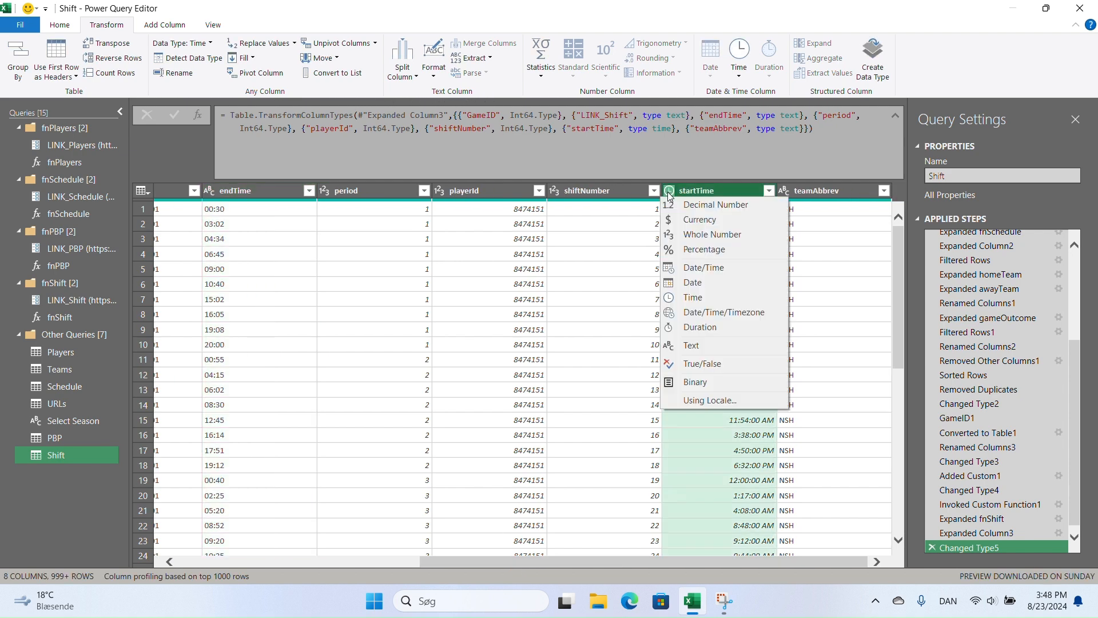
left_click(704, 354)
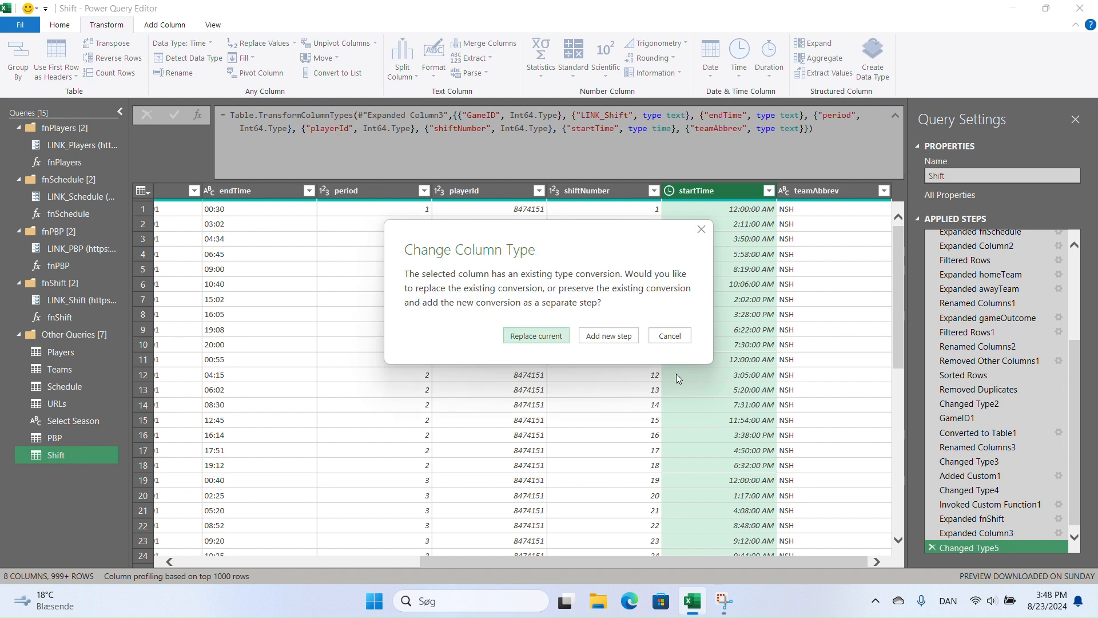
left_click(528, 339)
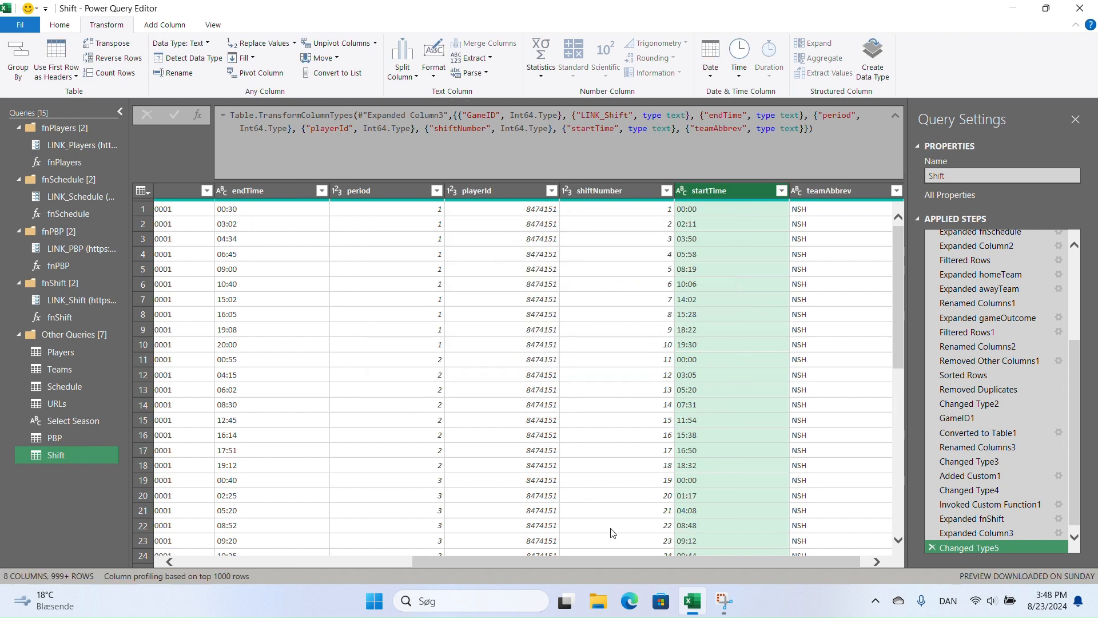
Choose the Shift query's columns to keep, excluding only LINK_Shift
left_click_drag(629, 566, 272, 575)
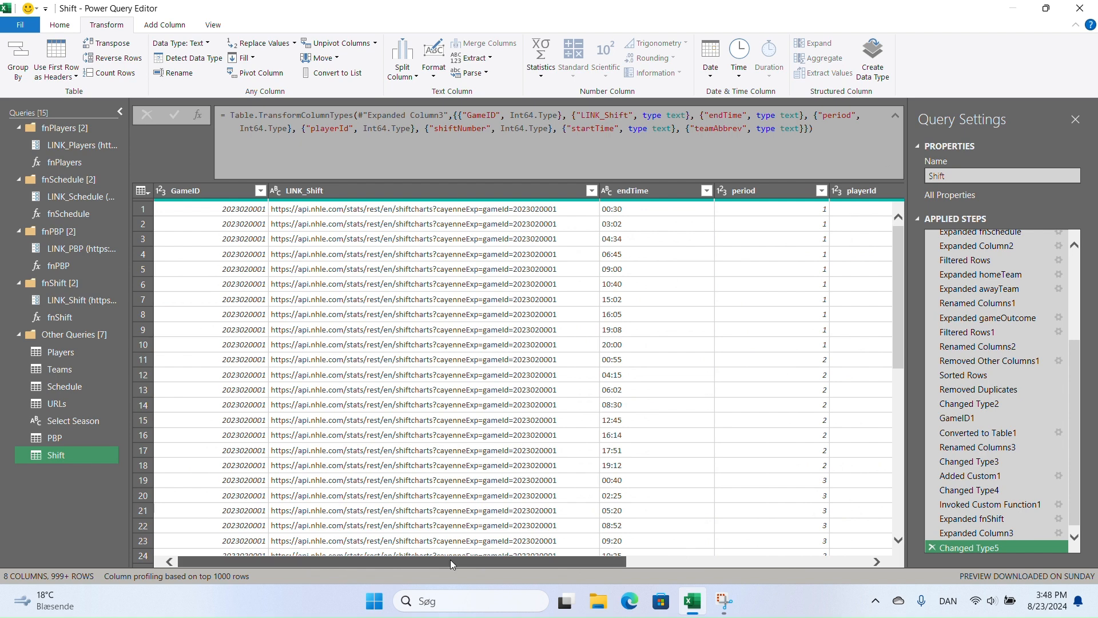
left_click(395, 190)
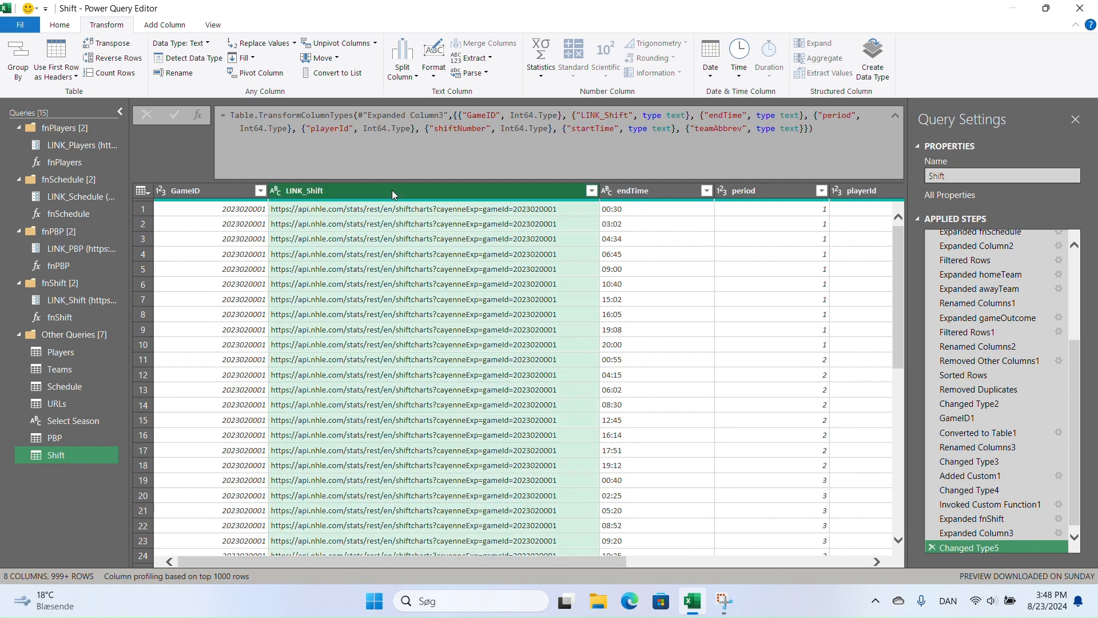
left_click(61, 26)
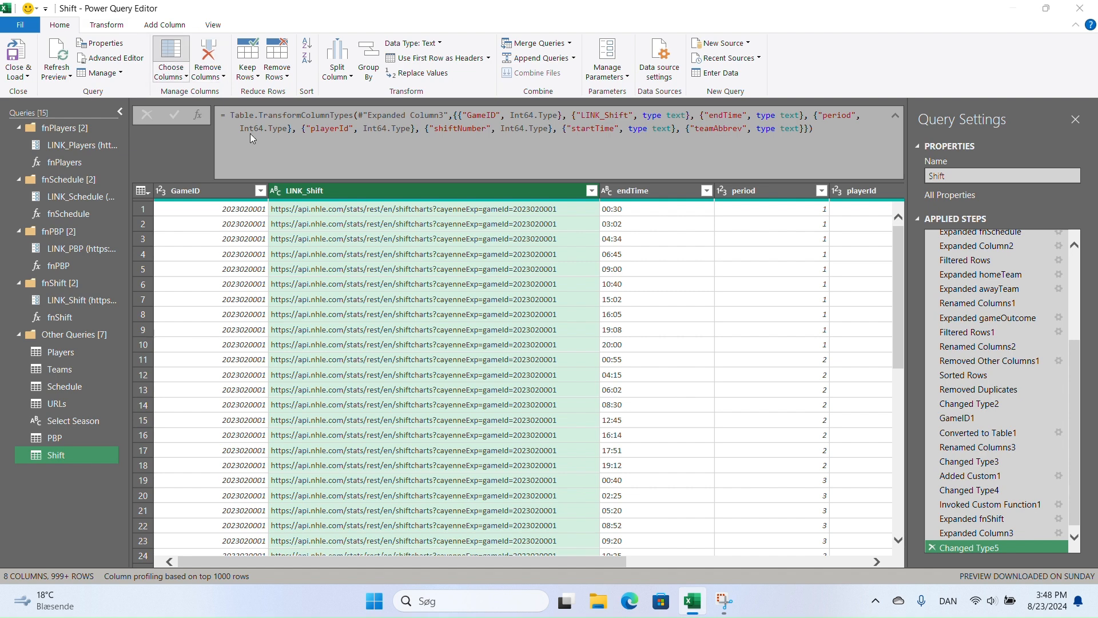
left_click(171, 55)
left_click(456, 193)
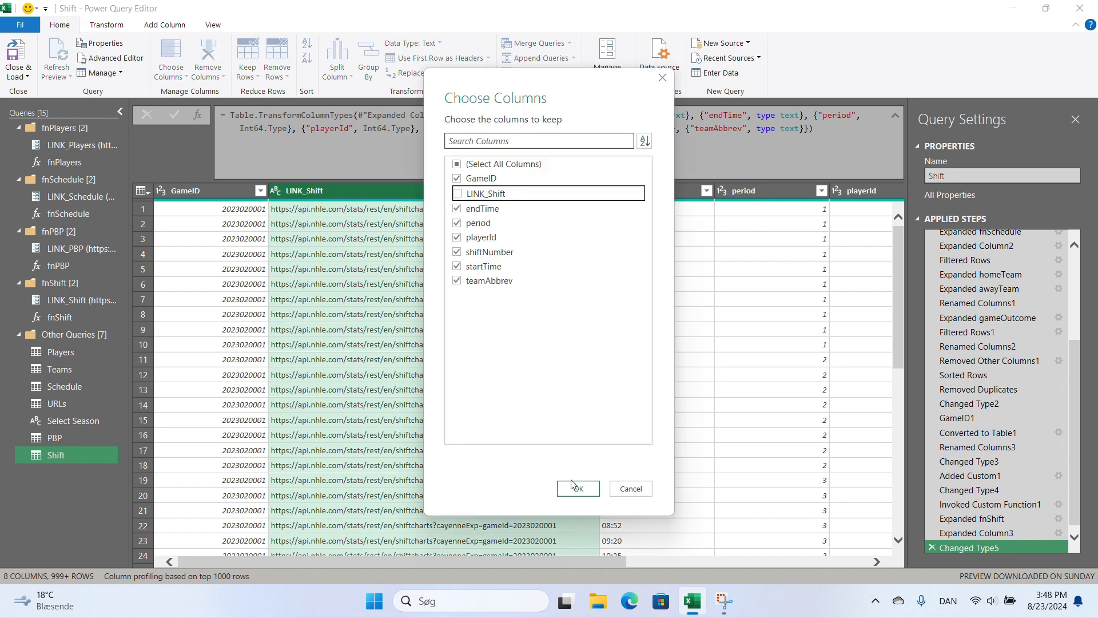
left_click(575, 485)
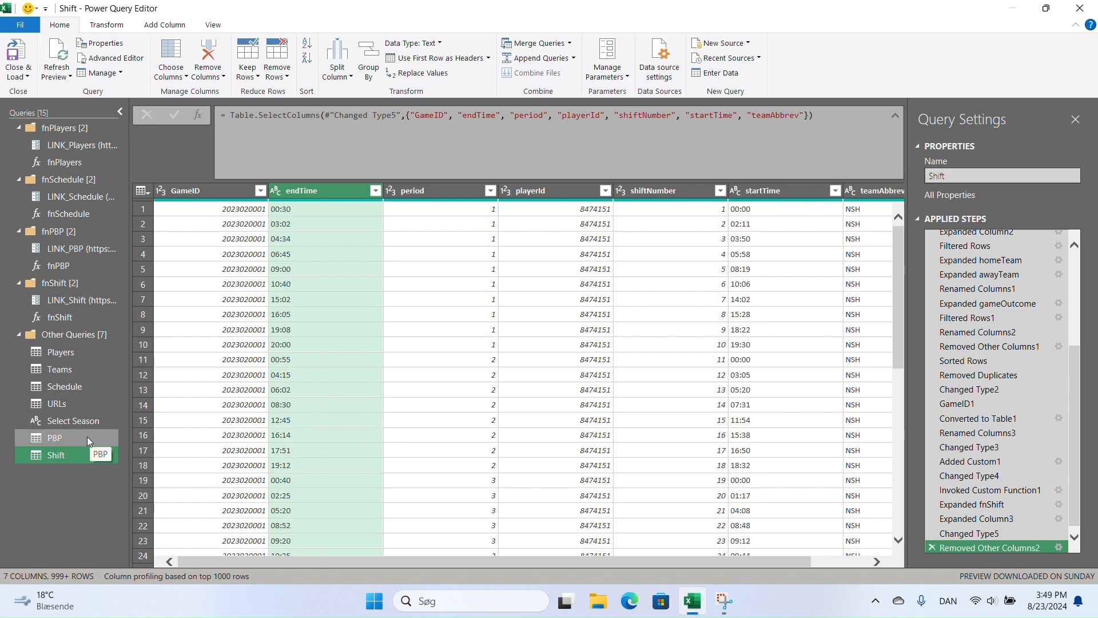
Review the Players, Teams, Schedule, PBP and Shift queries one after another
left_click(80, 351)
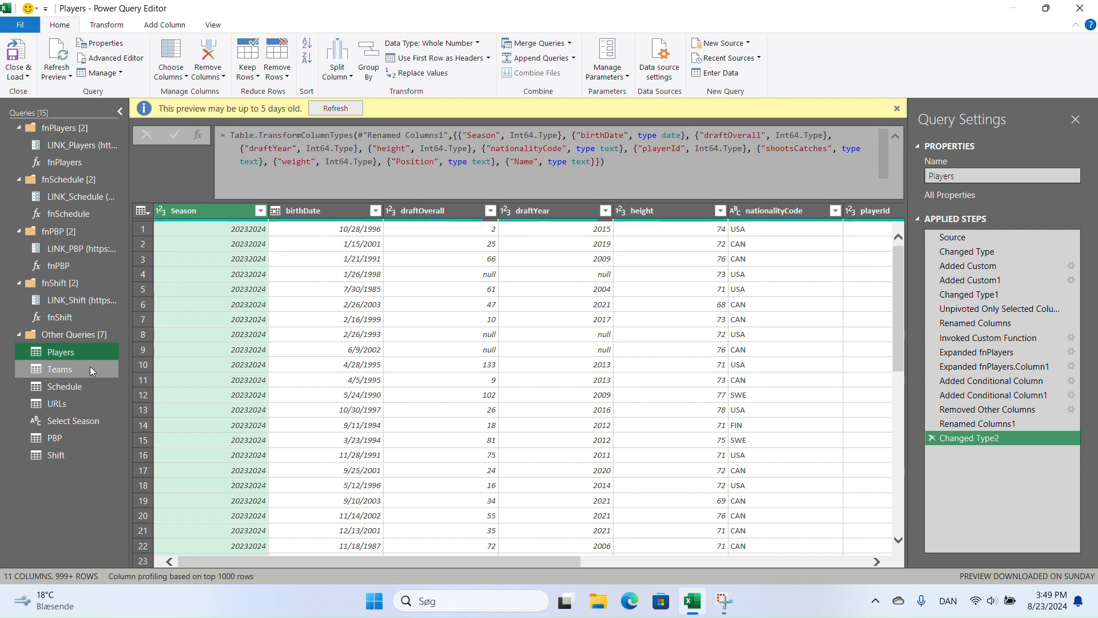
left_click(90, 366)
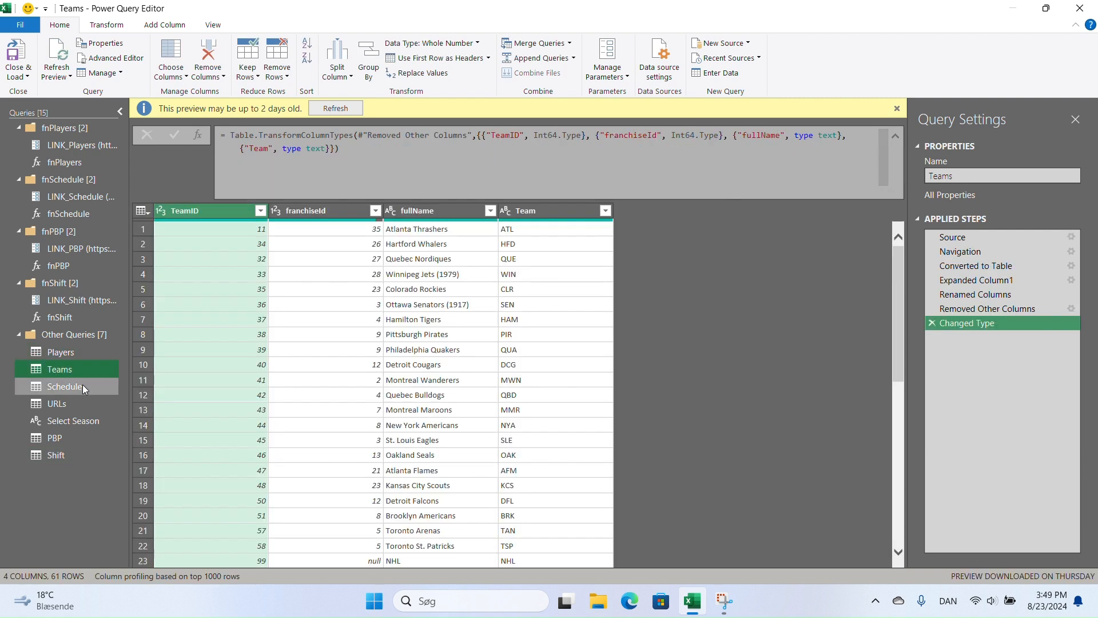
left_click(82, 386)
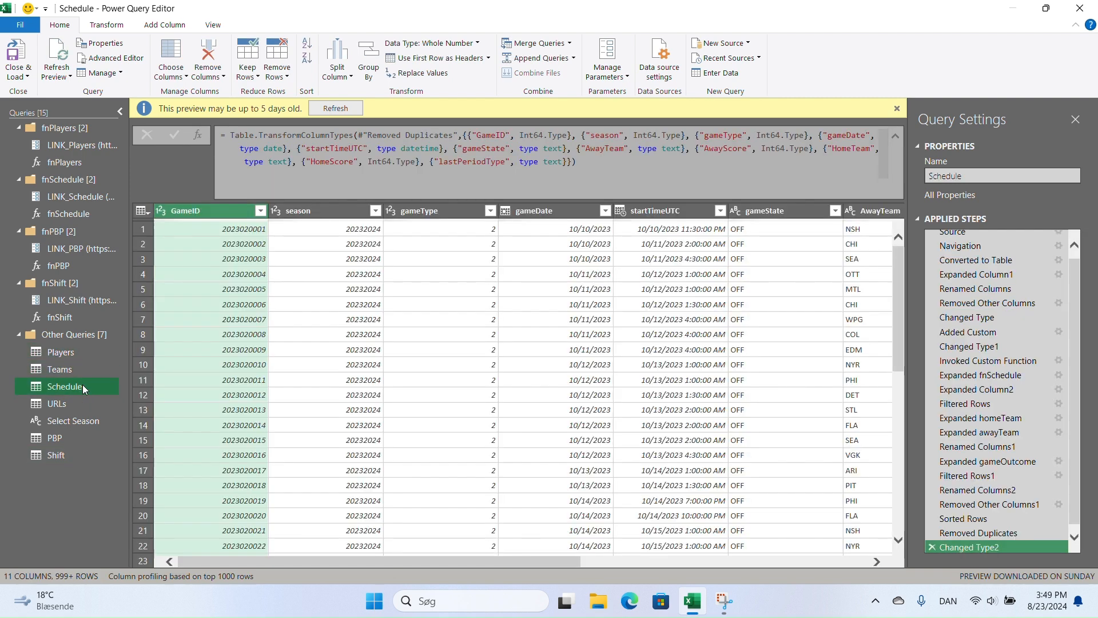
left_click(54, 439)
left_click(64, 456)
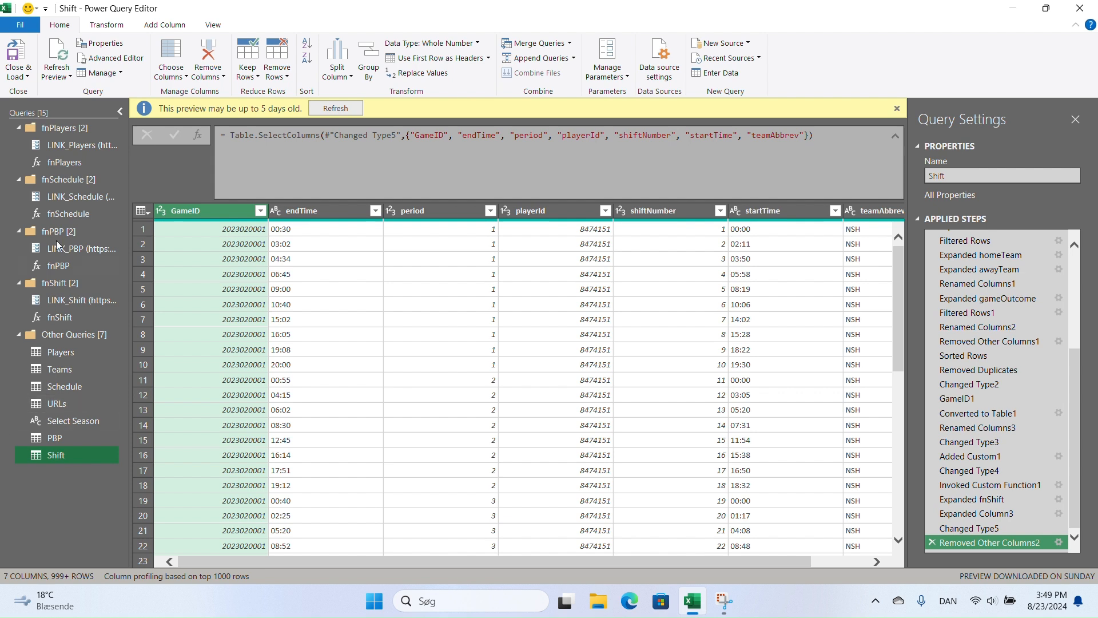
Close the query editor and load the new queries as connection only, adding their data to the Data Model
left_click(17, 74)
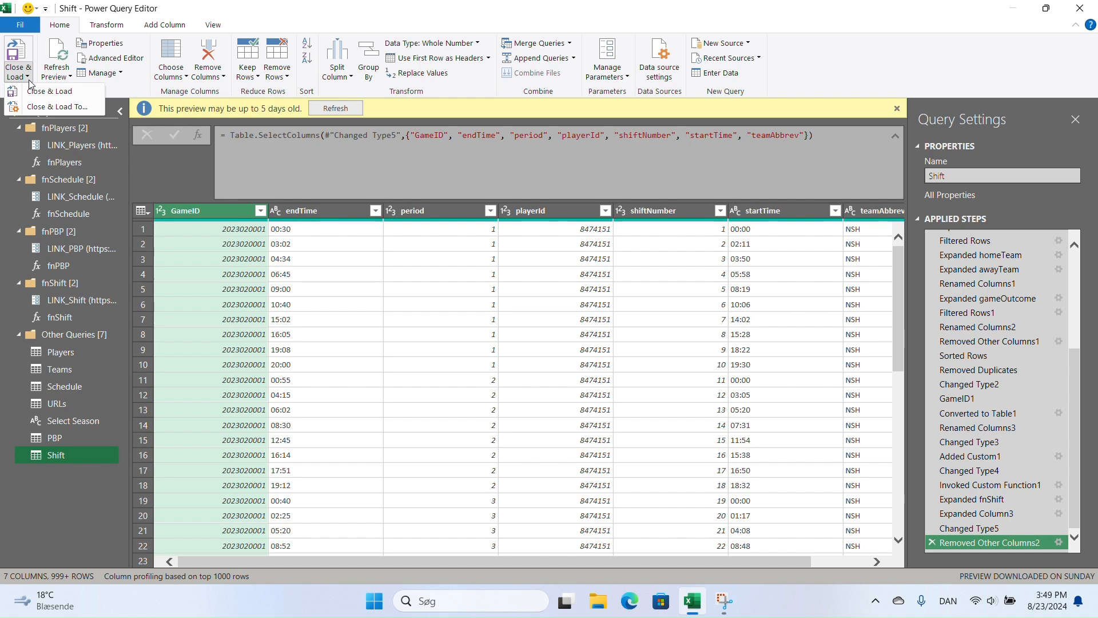
left_click(48, 107)
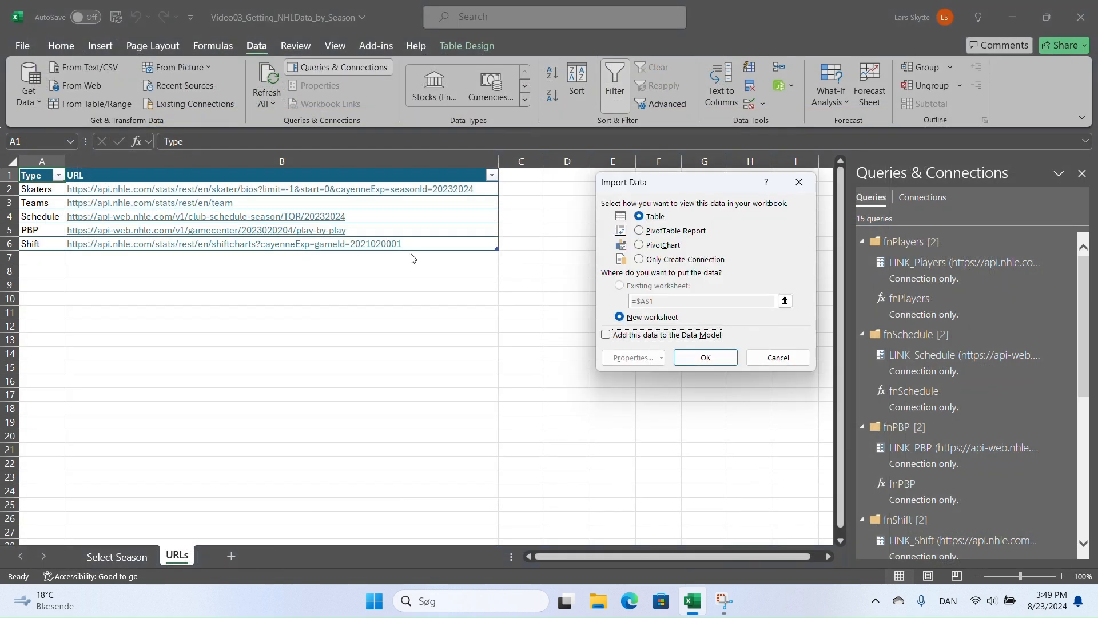
left_click(639, 260)
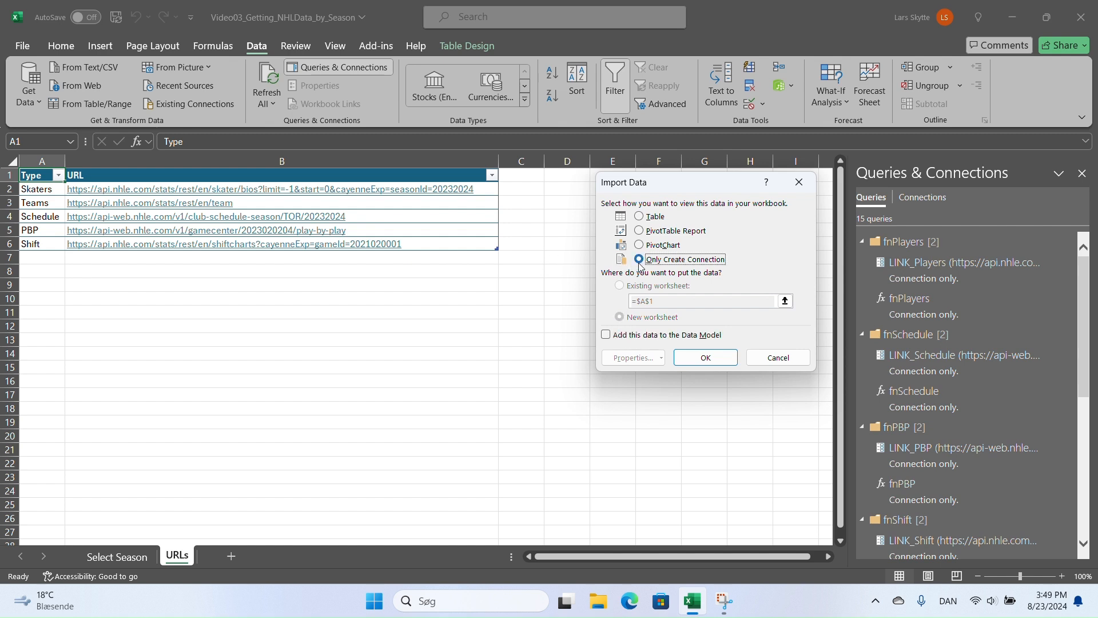
left_click(606, 335)
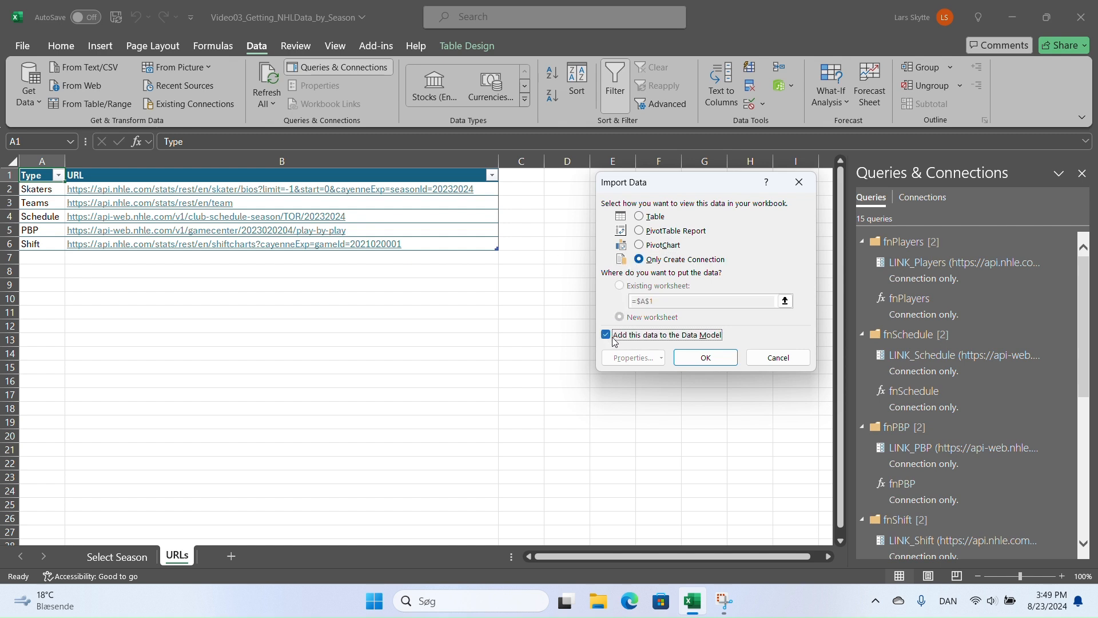
left_click(693, 357)
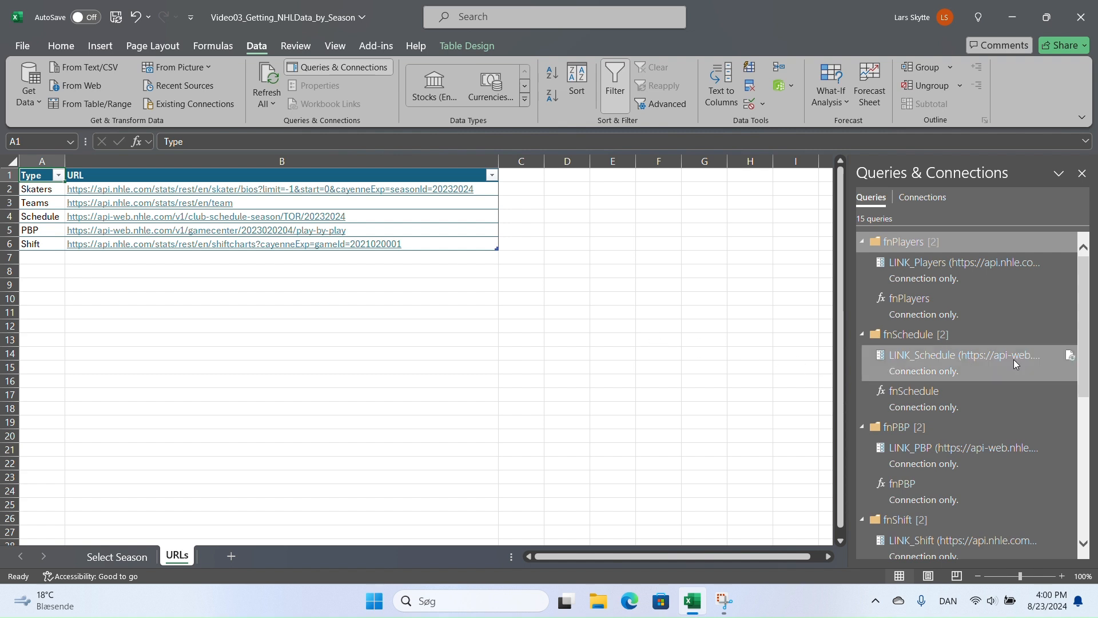
Check the load status and previews of the Shift, Schedule, Select Season and PBP queries
scroll(1027, 385, "down", 2)
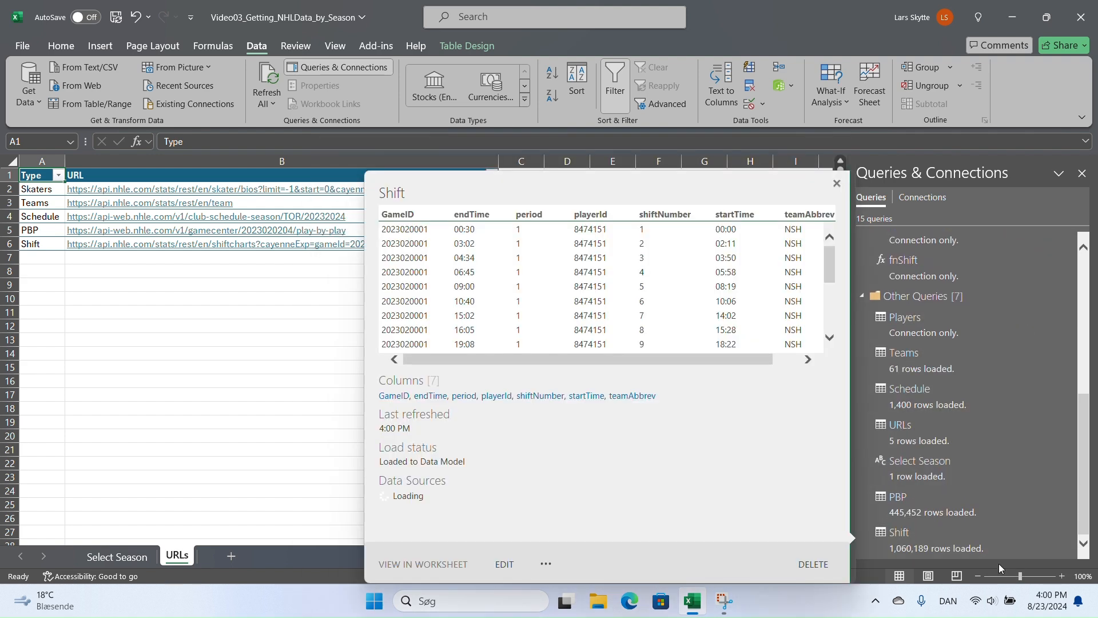
mouse_move(1001, 551)
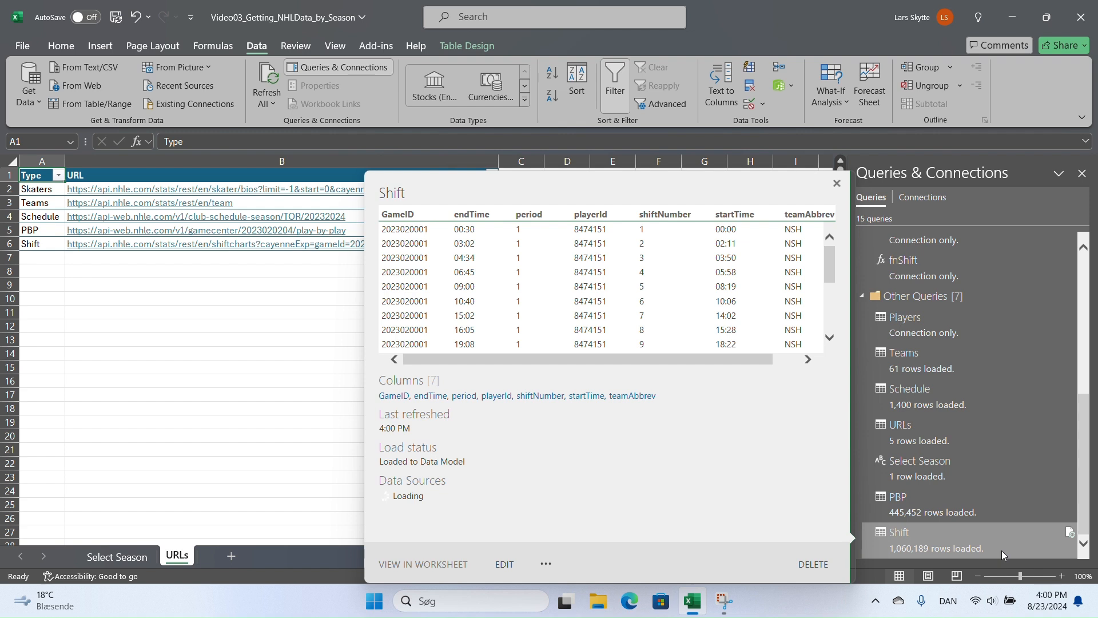
mouse_move(989, 503)
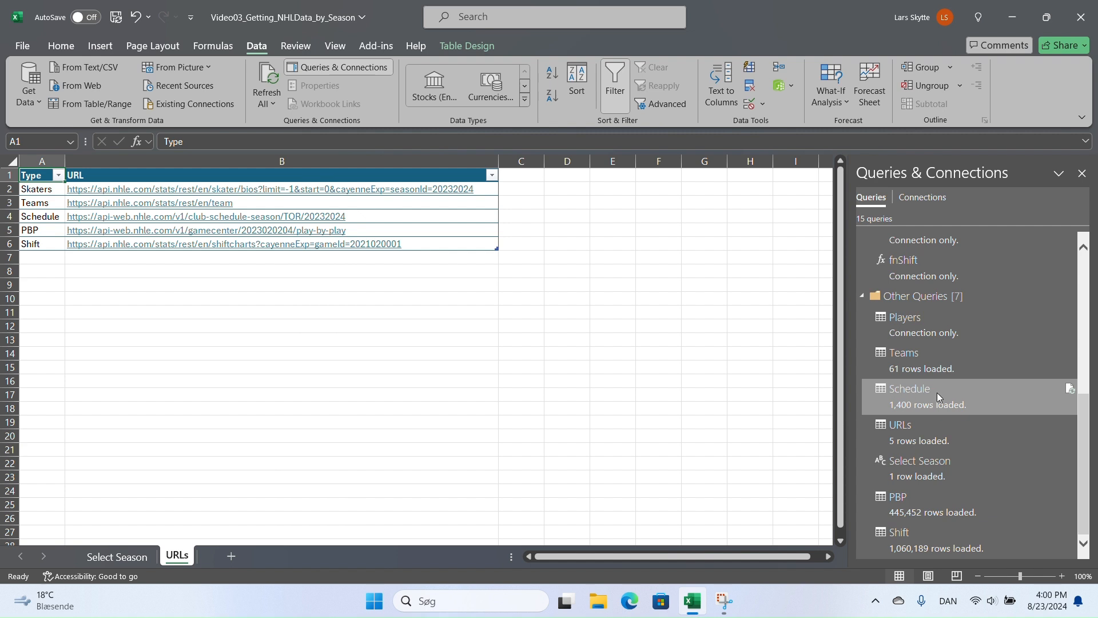
mouse_move(937, 393)
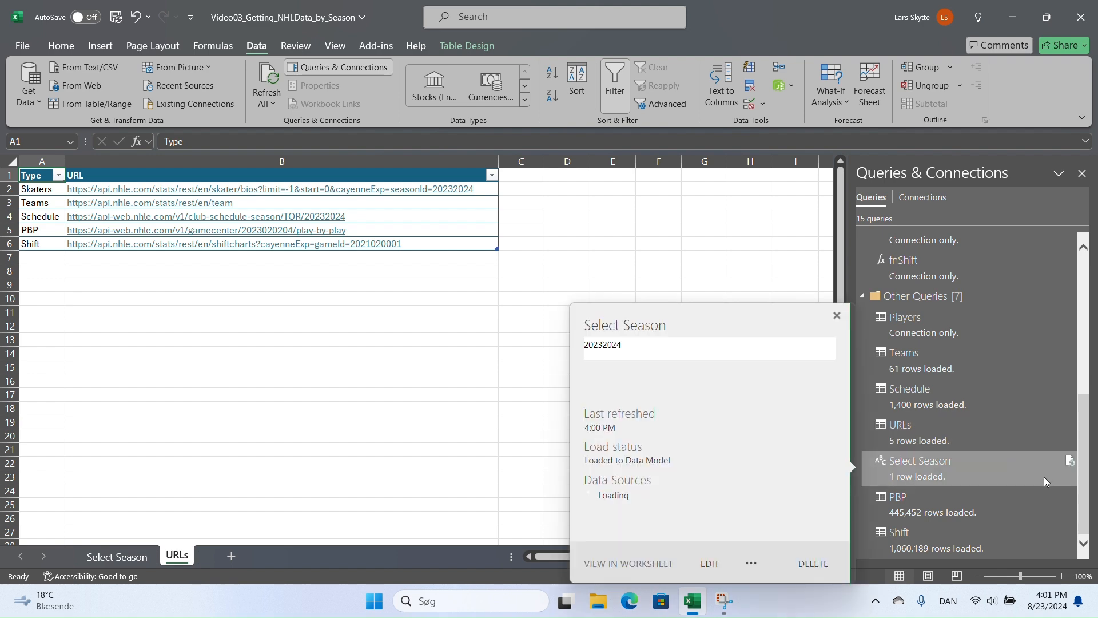
mouse_move(1032, 496)
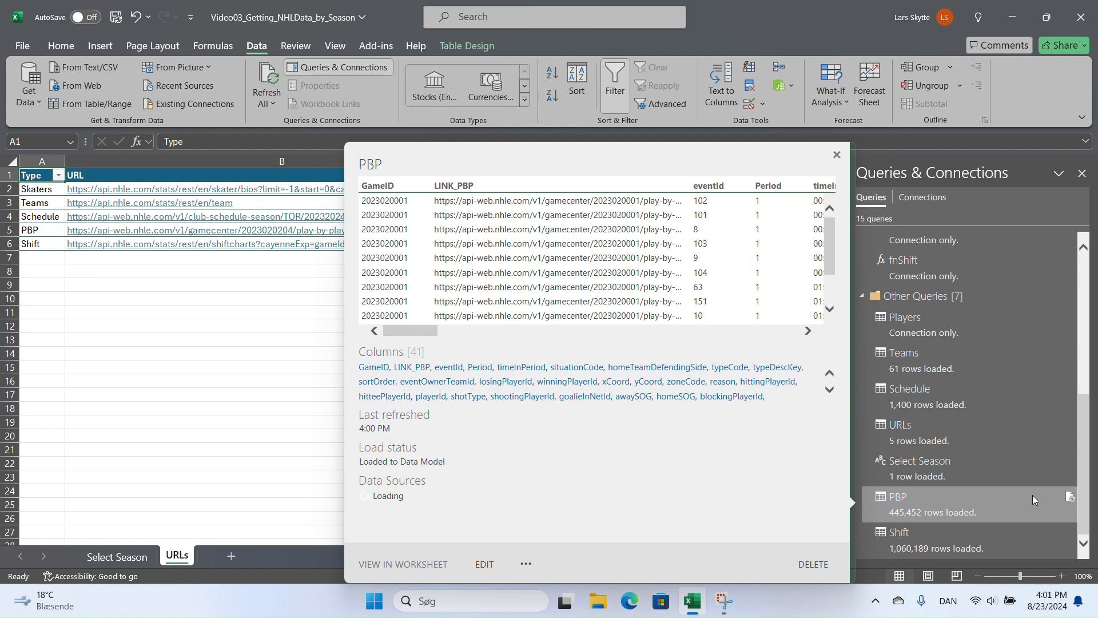
Set the season value on the Select Season sheet to 19191920 and refresh all queries
left_click(147, 506)
left_click(143, 558)
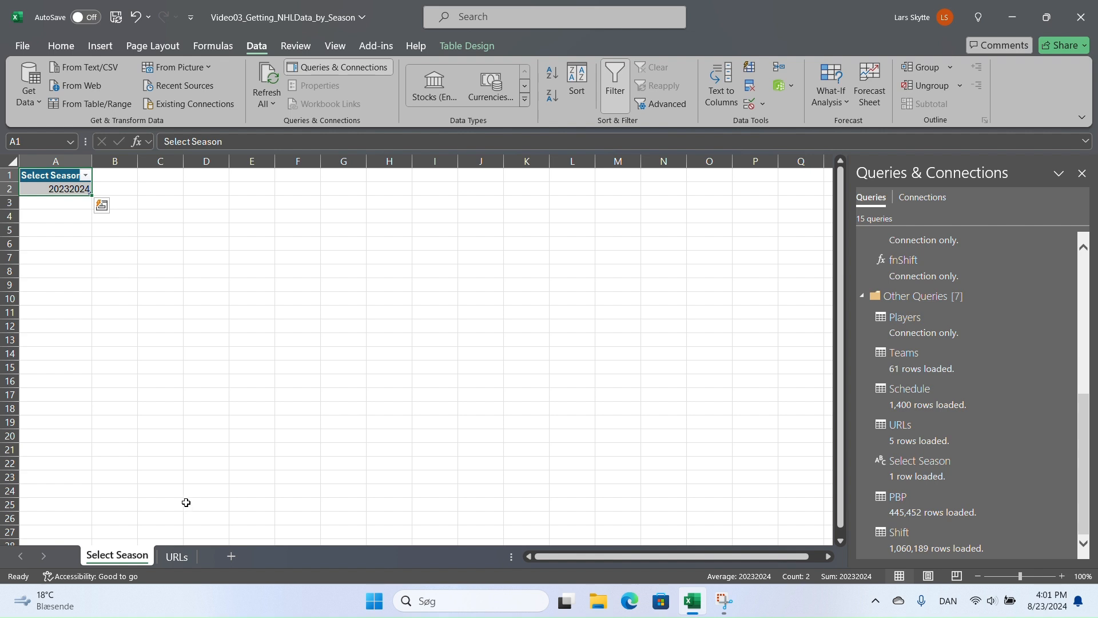
left_click(51, 189)
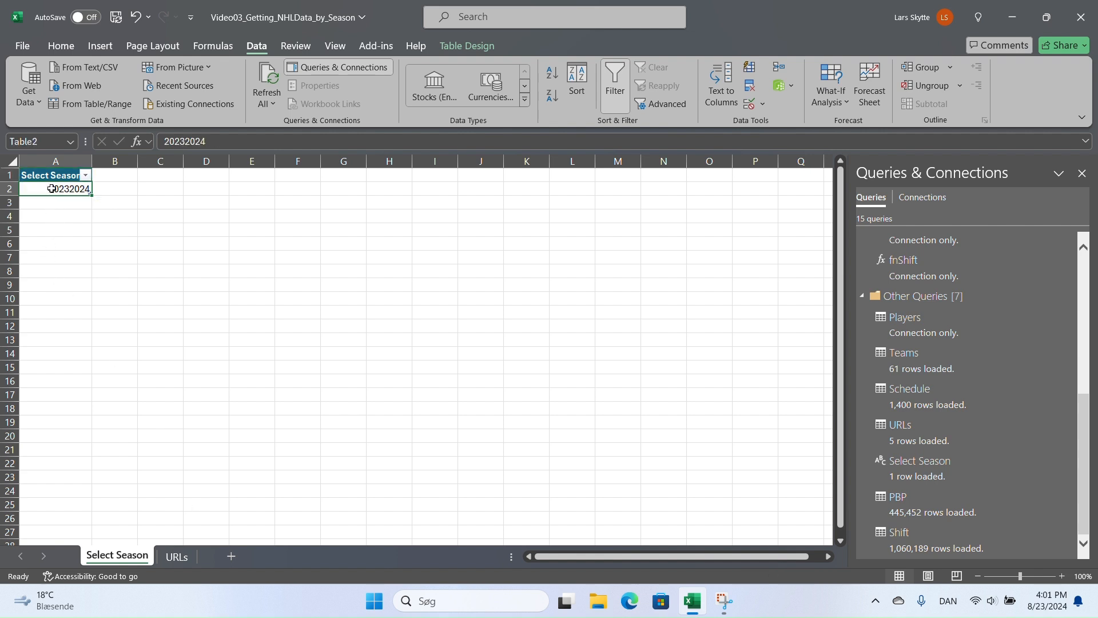
double_click(238, 135)
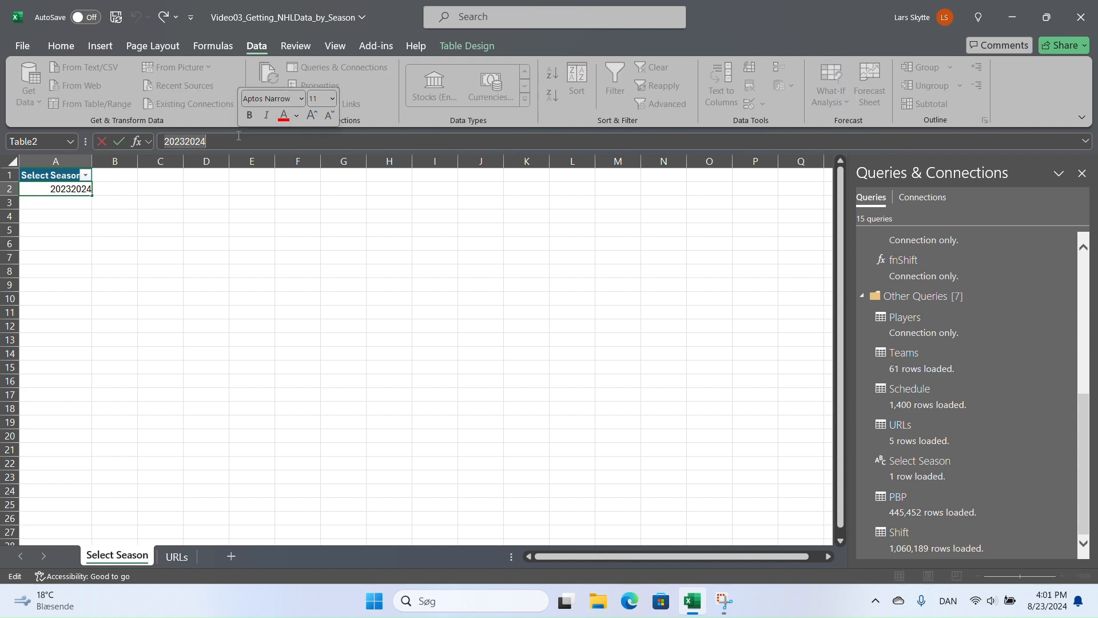
type("10")
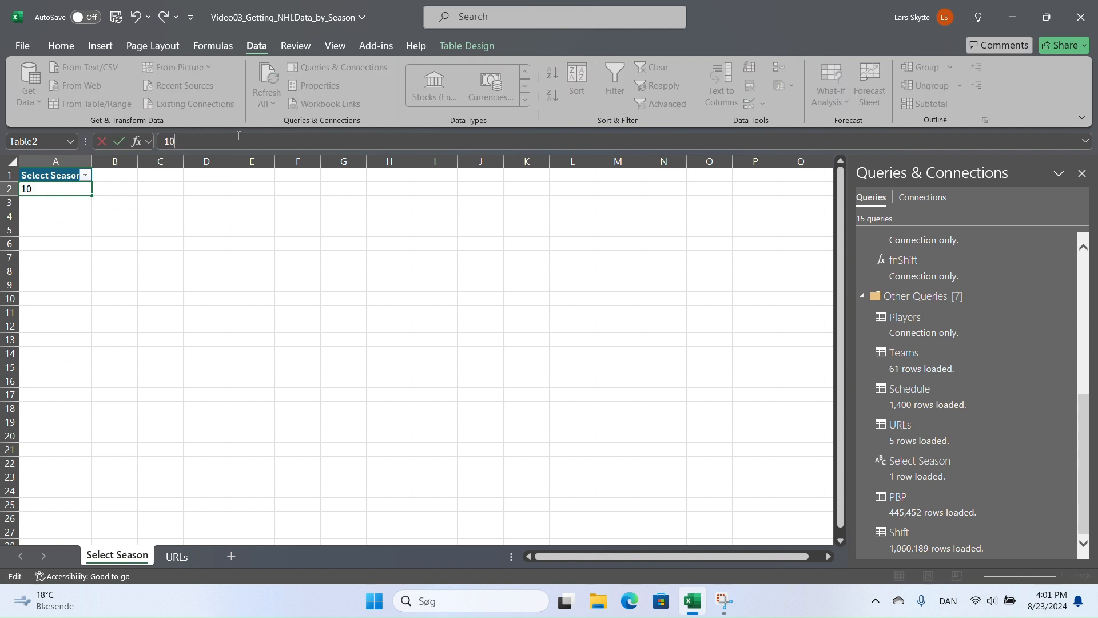
key("BackSpace")
type("9191920")
key("Return")
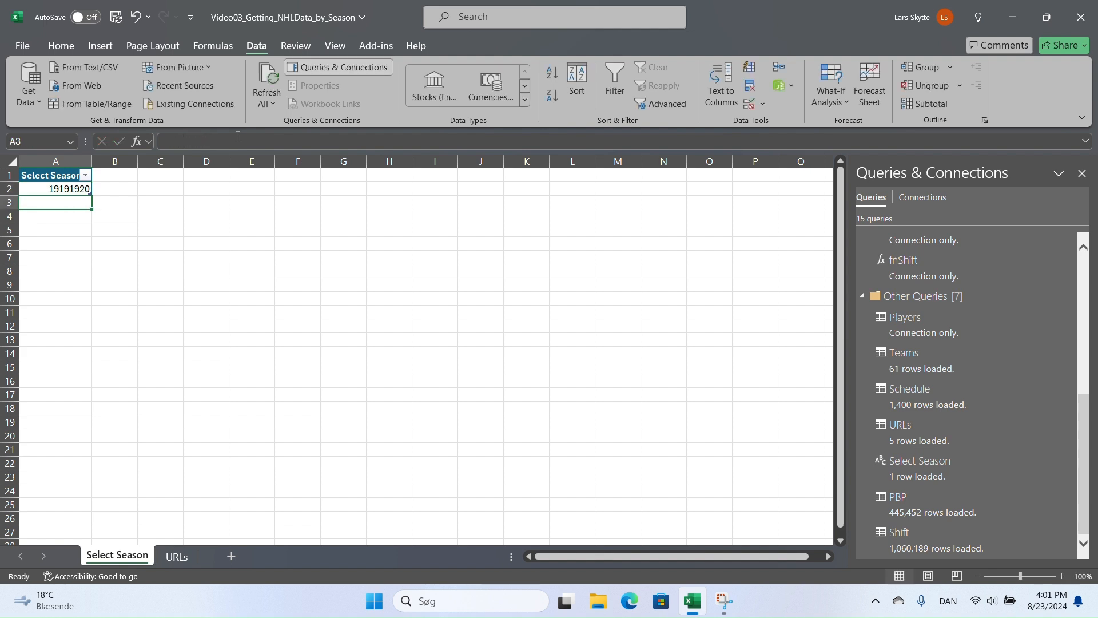
left_click(267, 75)
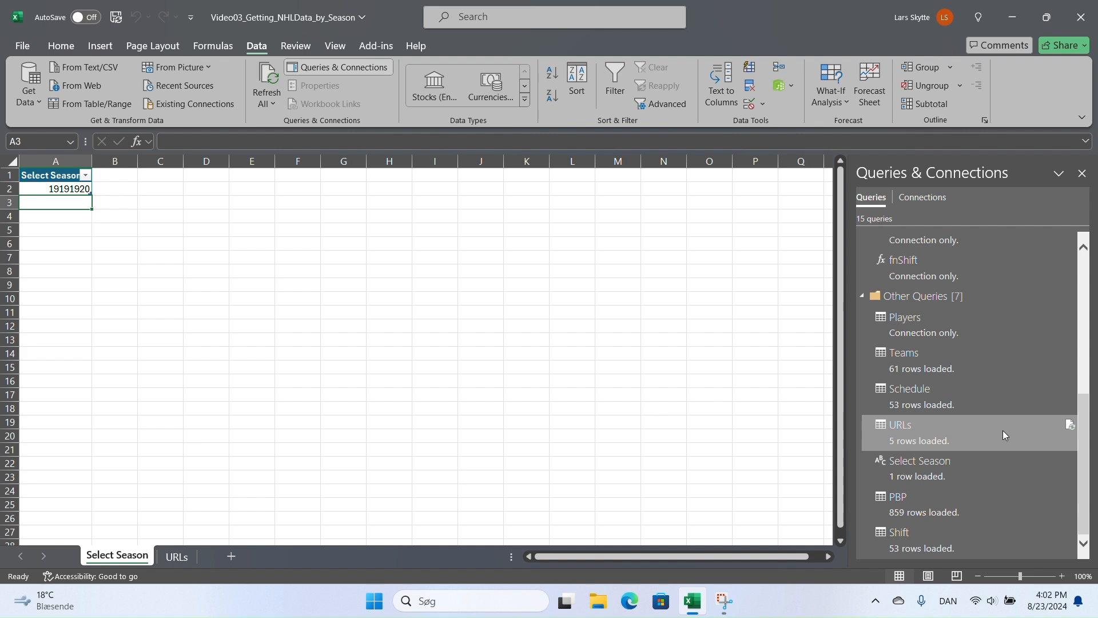
Preview the refreshed Schedule, Shift and PBP data for the 19191920 season, including the columns further along
mouse_move(1008, 396)
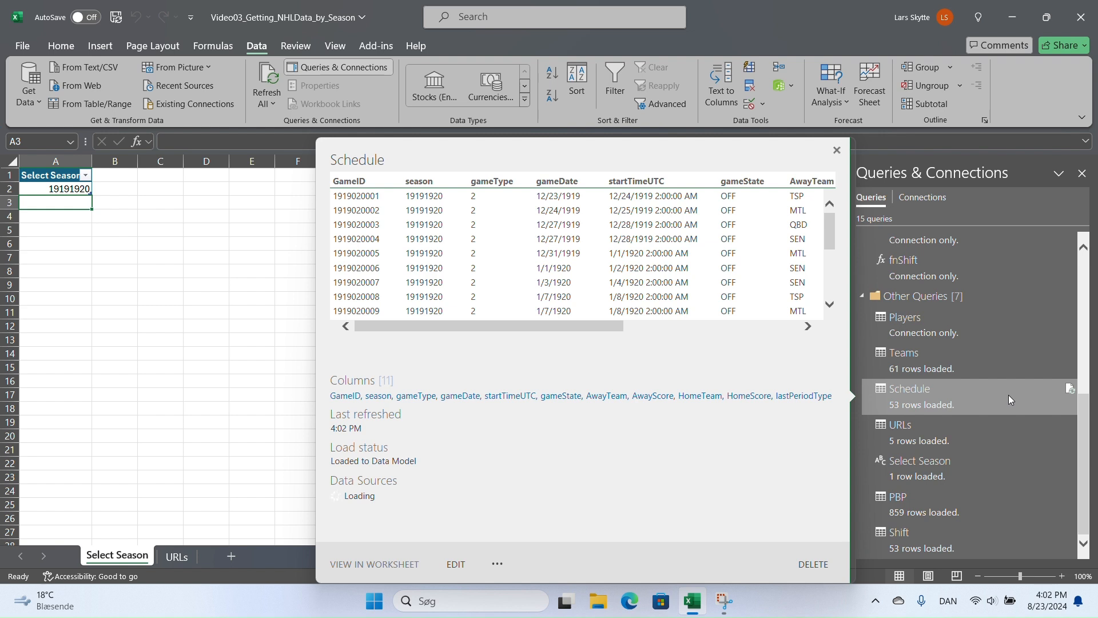
left_click_drag(603, 325, 749, 350)
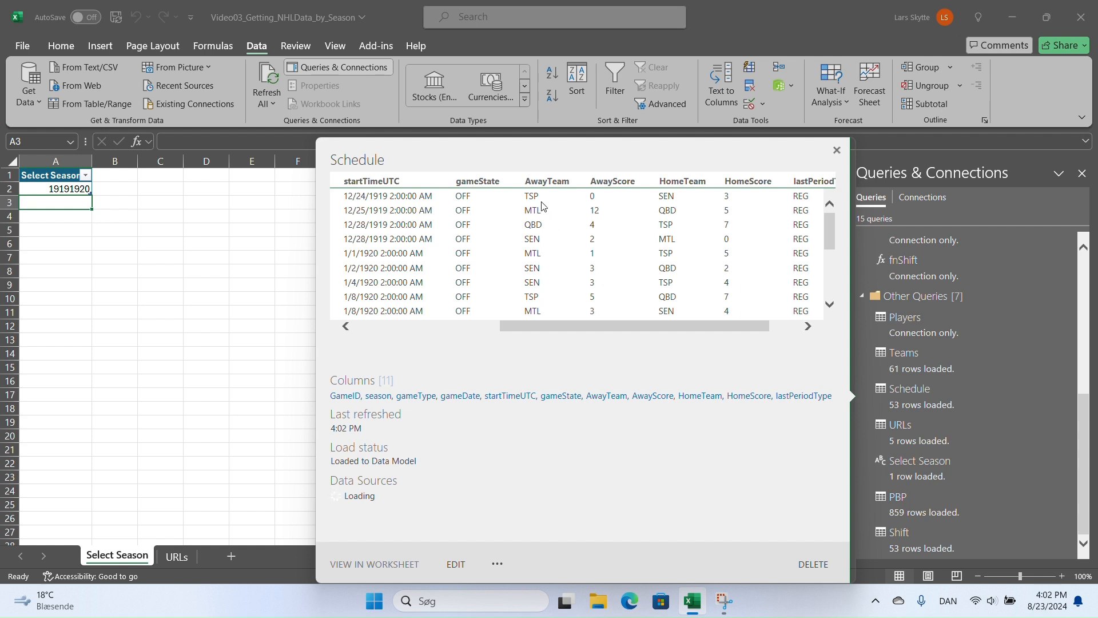
scroll(626, 286, "down", 3)
scroll(626, 287, "down", 2)
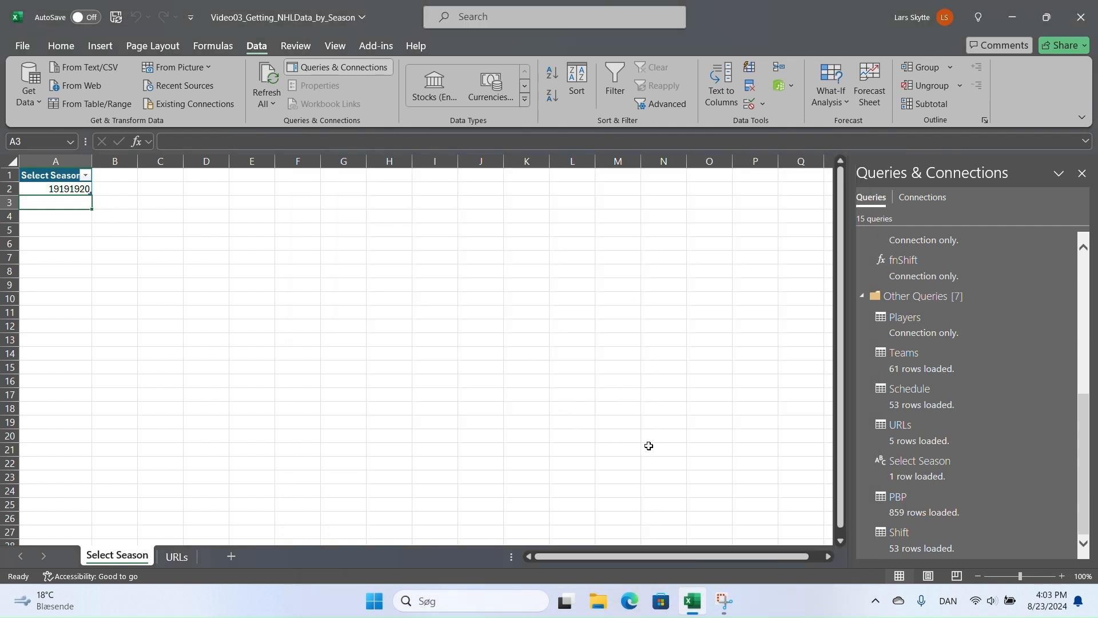
mouse_move(972, 535)
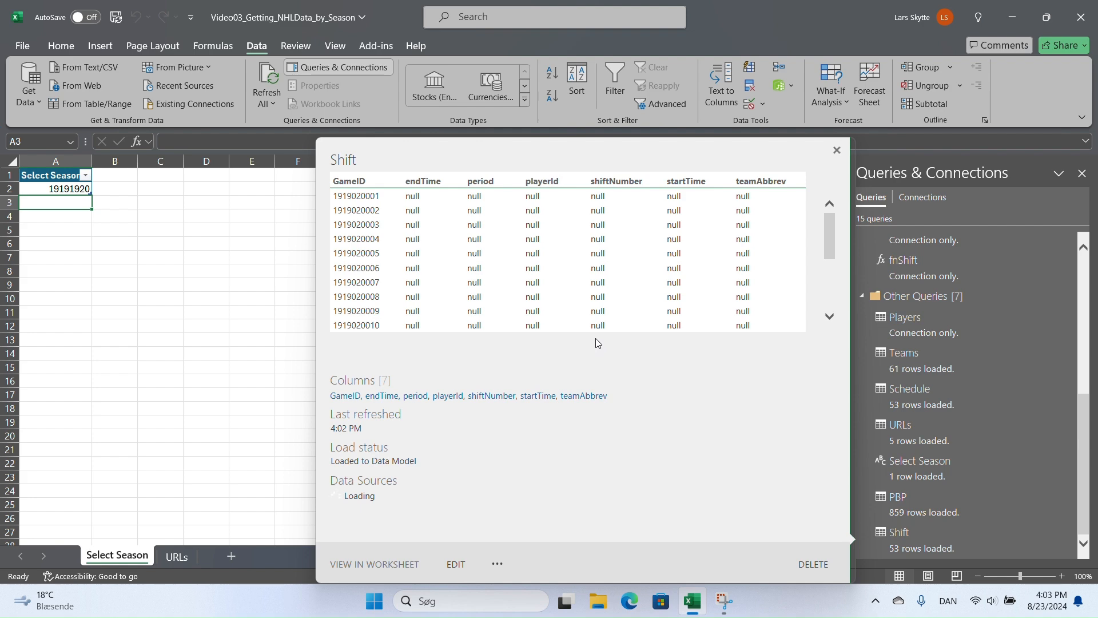
mouse_move(965, 500)
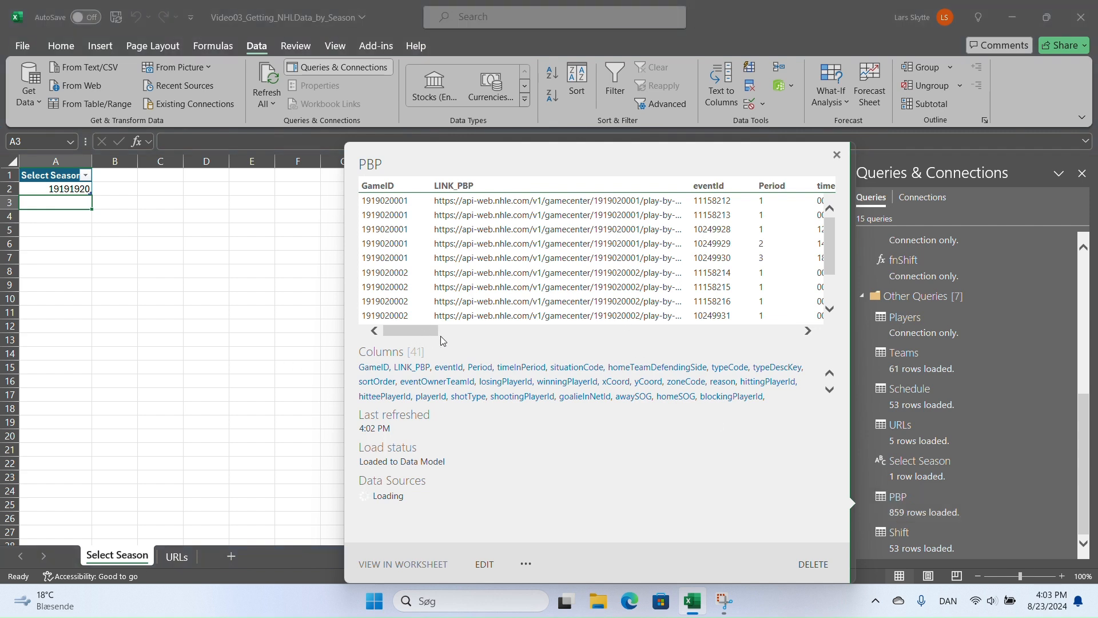
left_click_drag(430, 330, 491, 325)
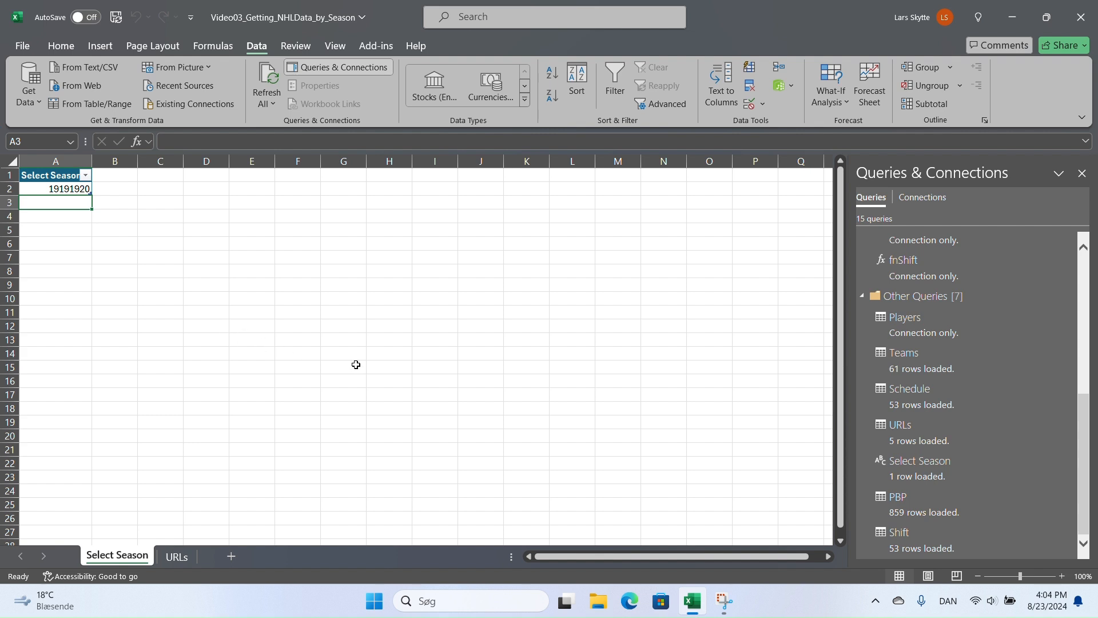
left_click(716, 605)
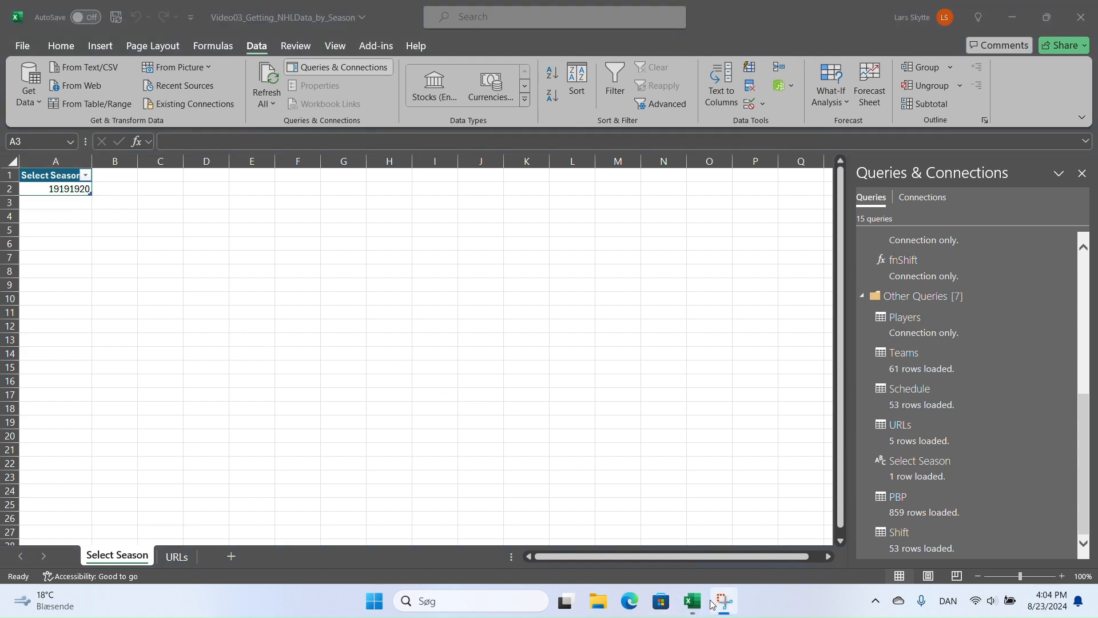